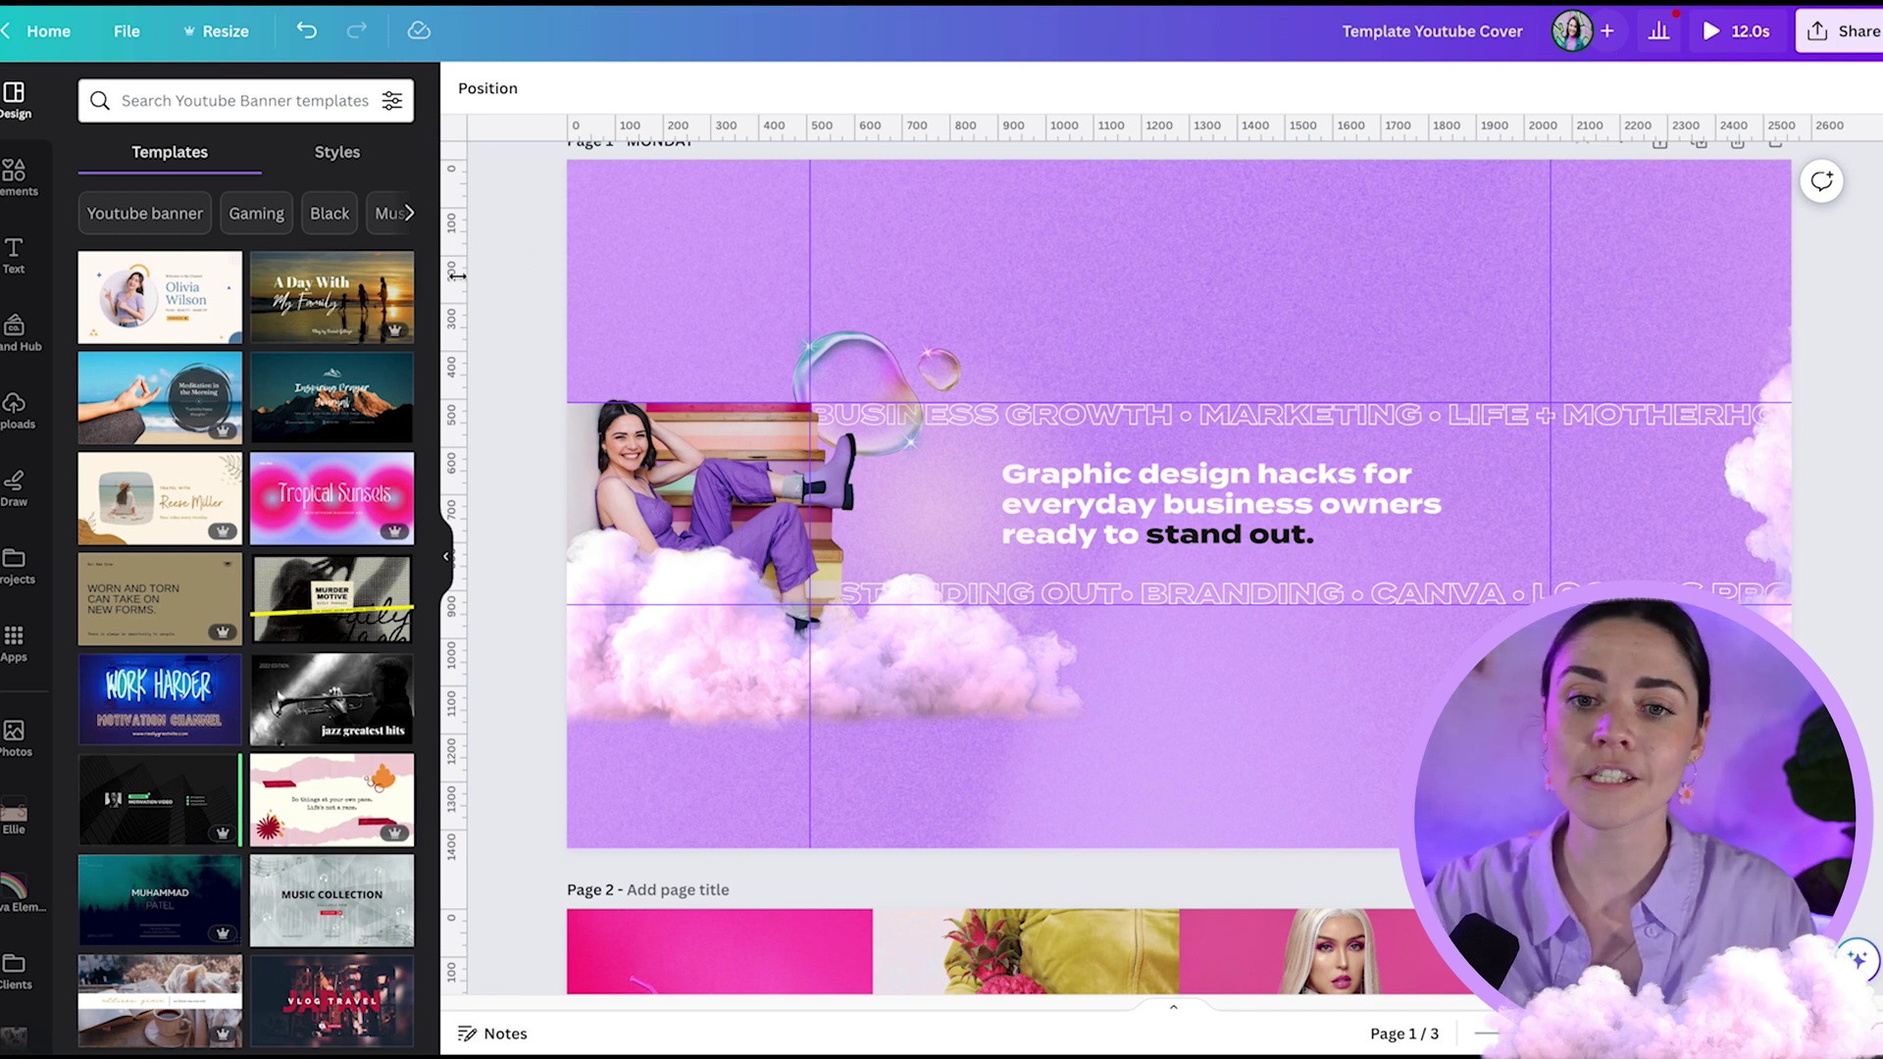
- Collapse the templates panel and check the rulers and guides view settings
click(446, 562)
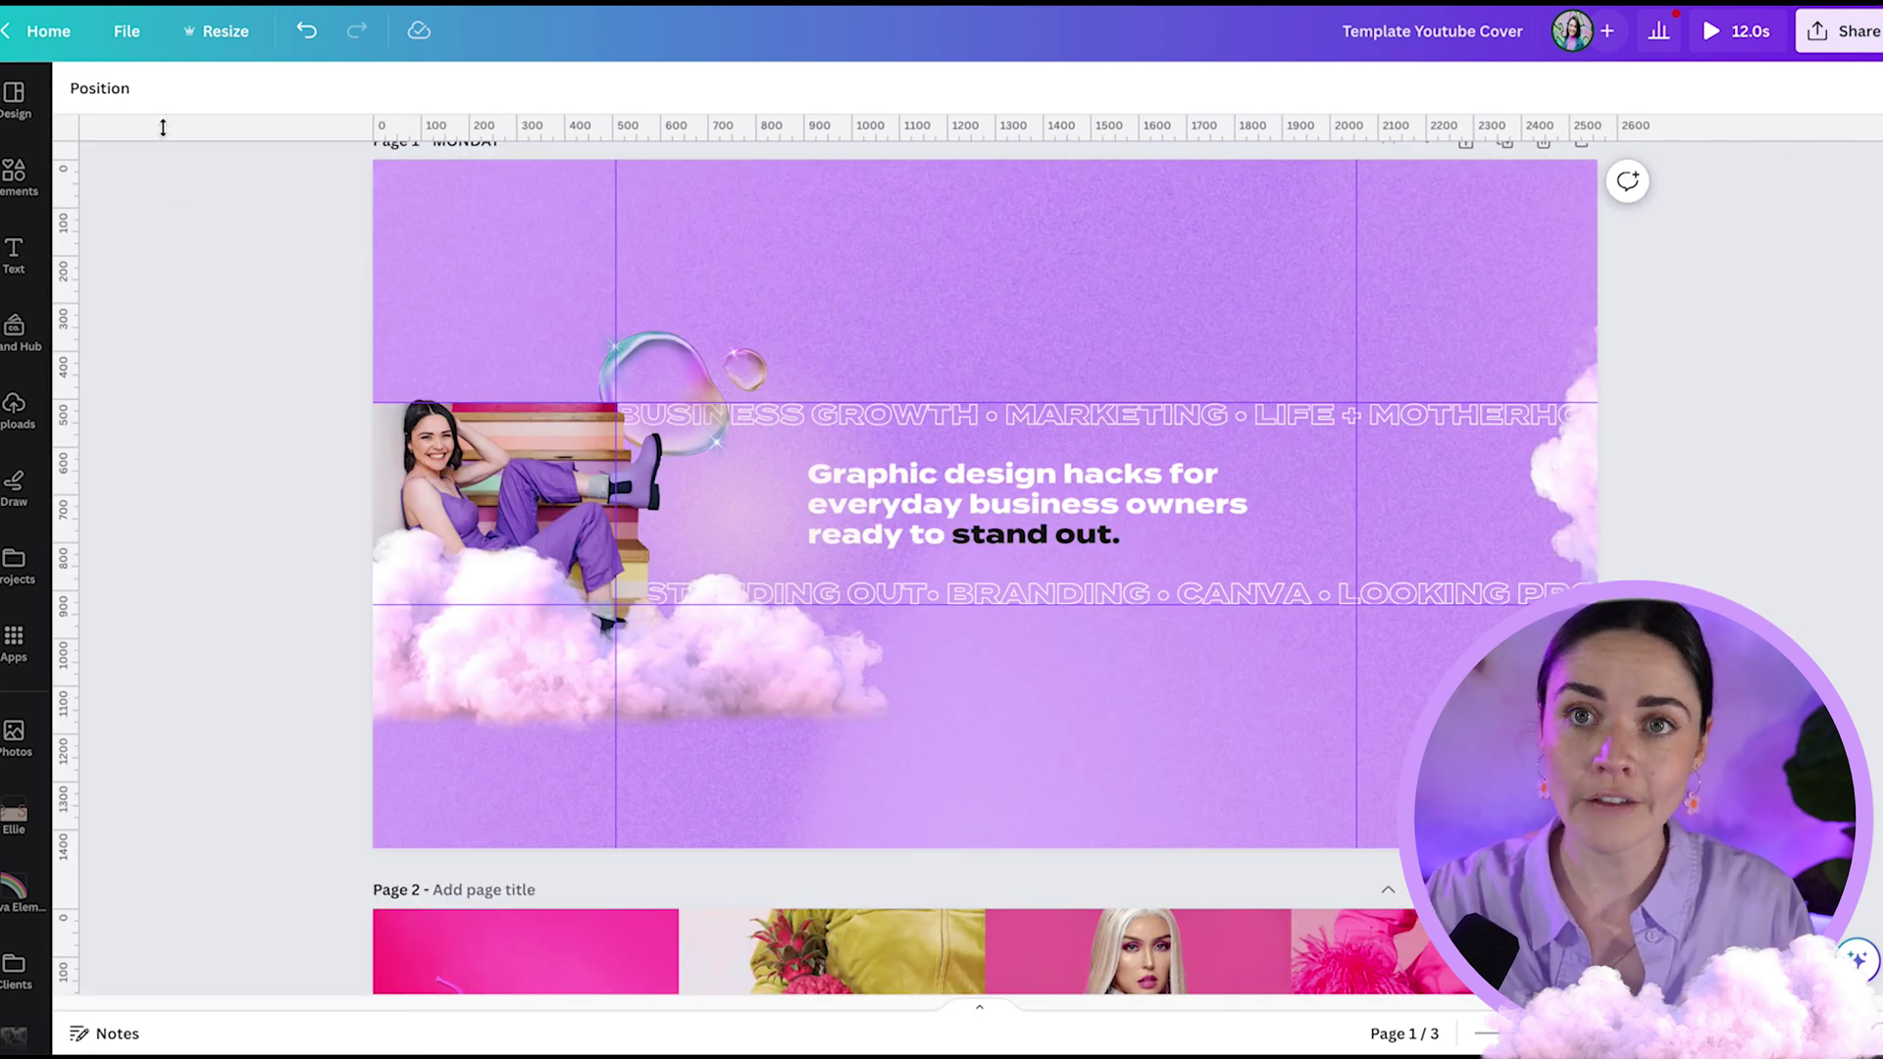
click(126, 30)
mouse_move(220, 290)
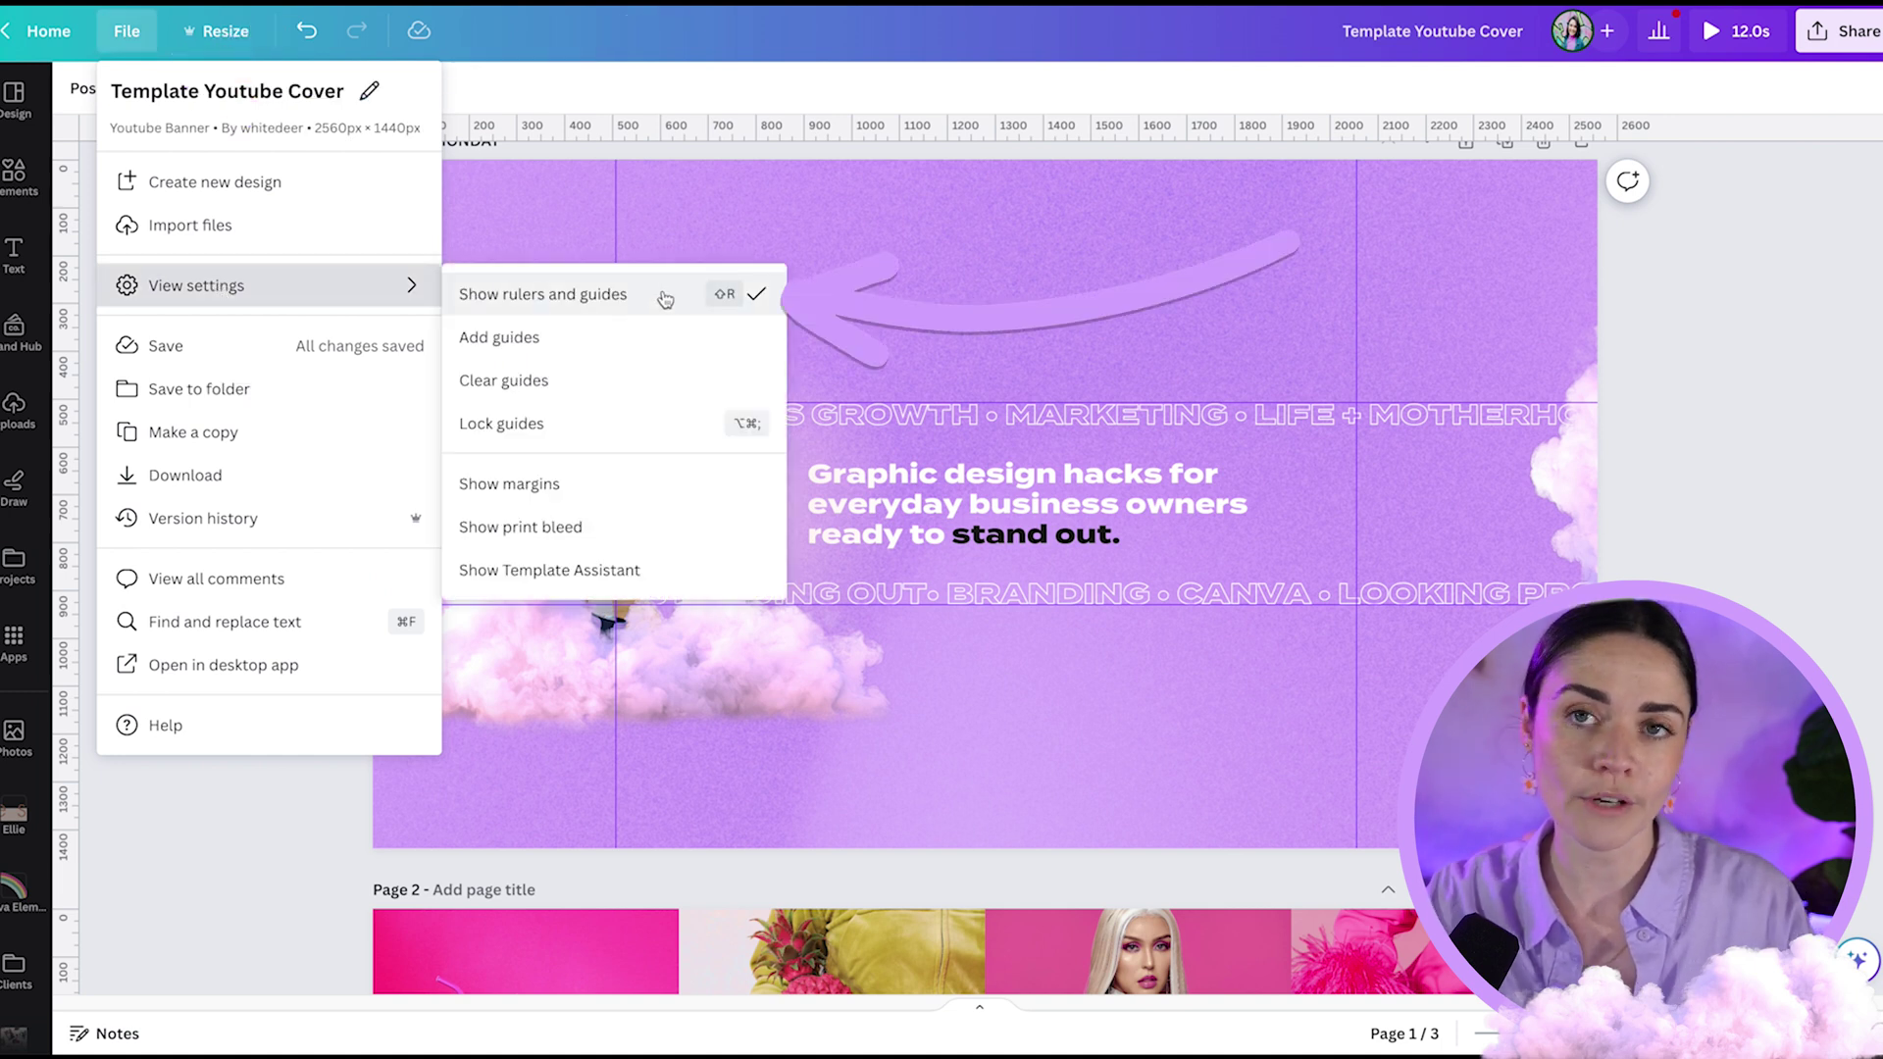
click(677, 128)
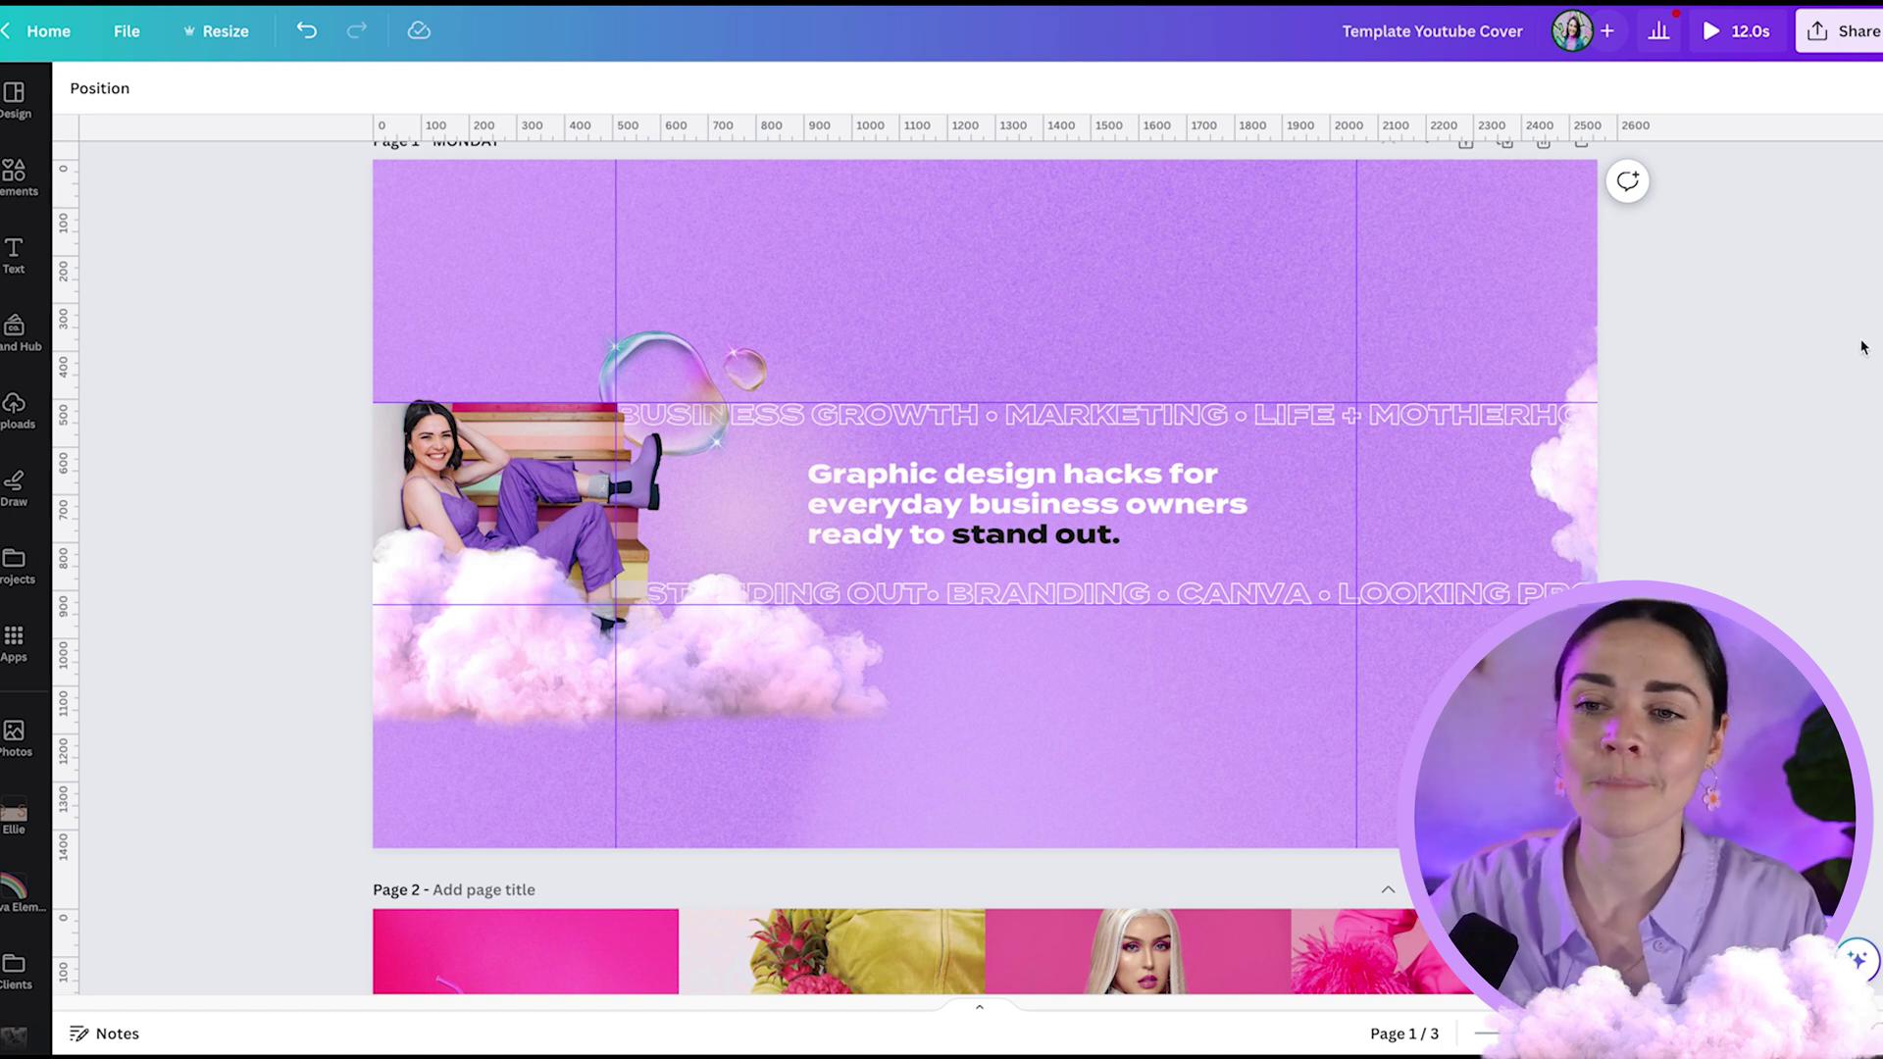
- Add a new blank page after Page 1 and make it the active Page 2
scroll(1723, 291, up, 1)
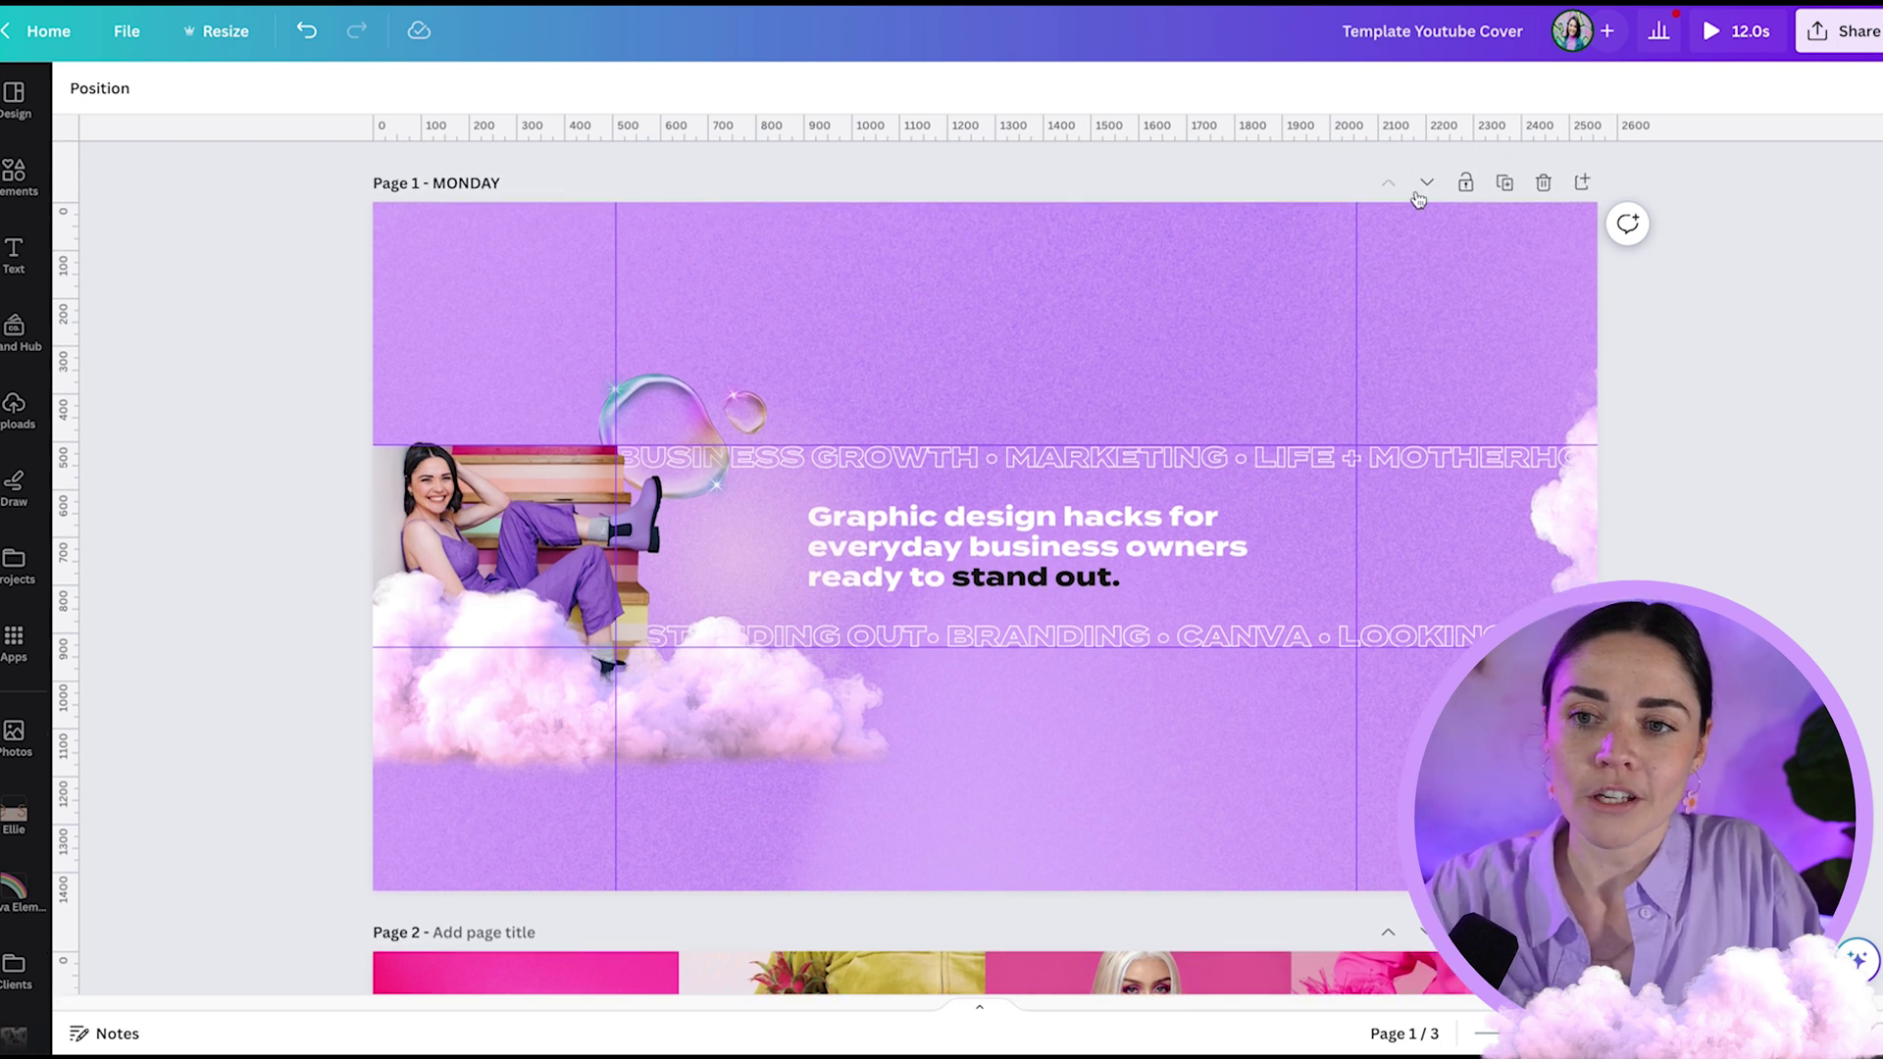
click(1589, 188)
click(749, 371)
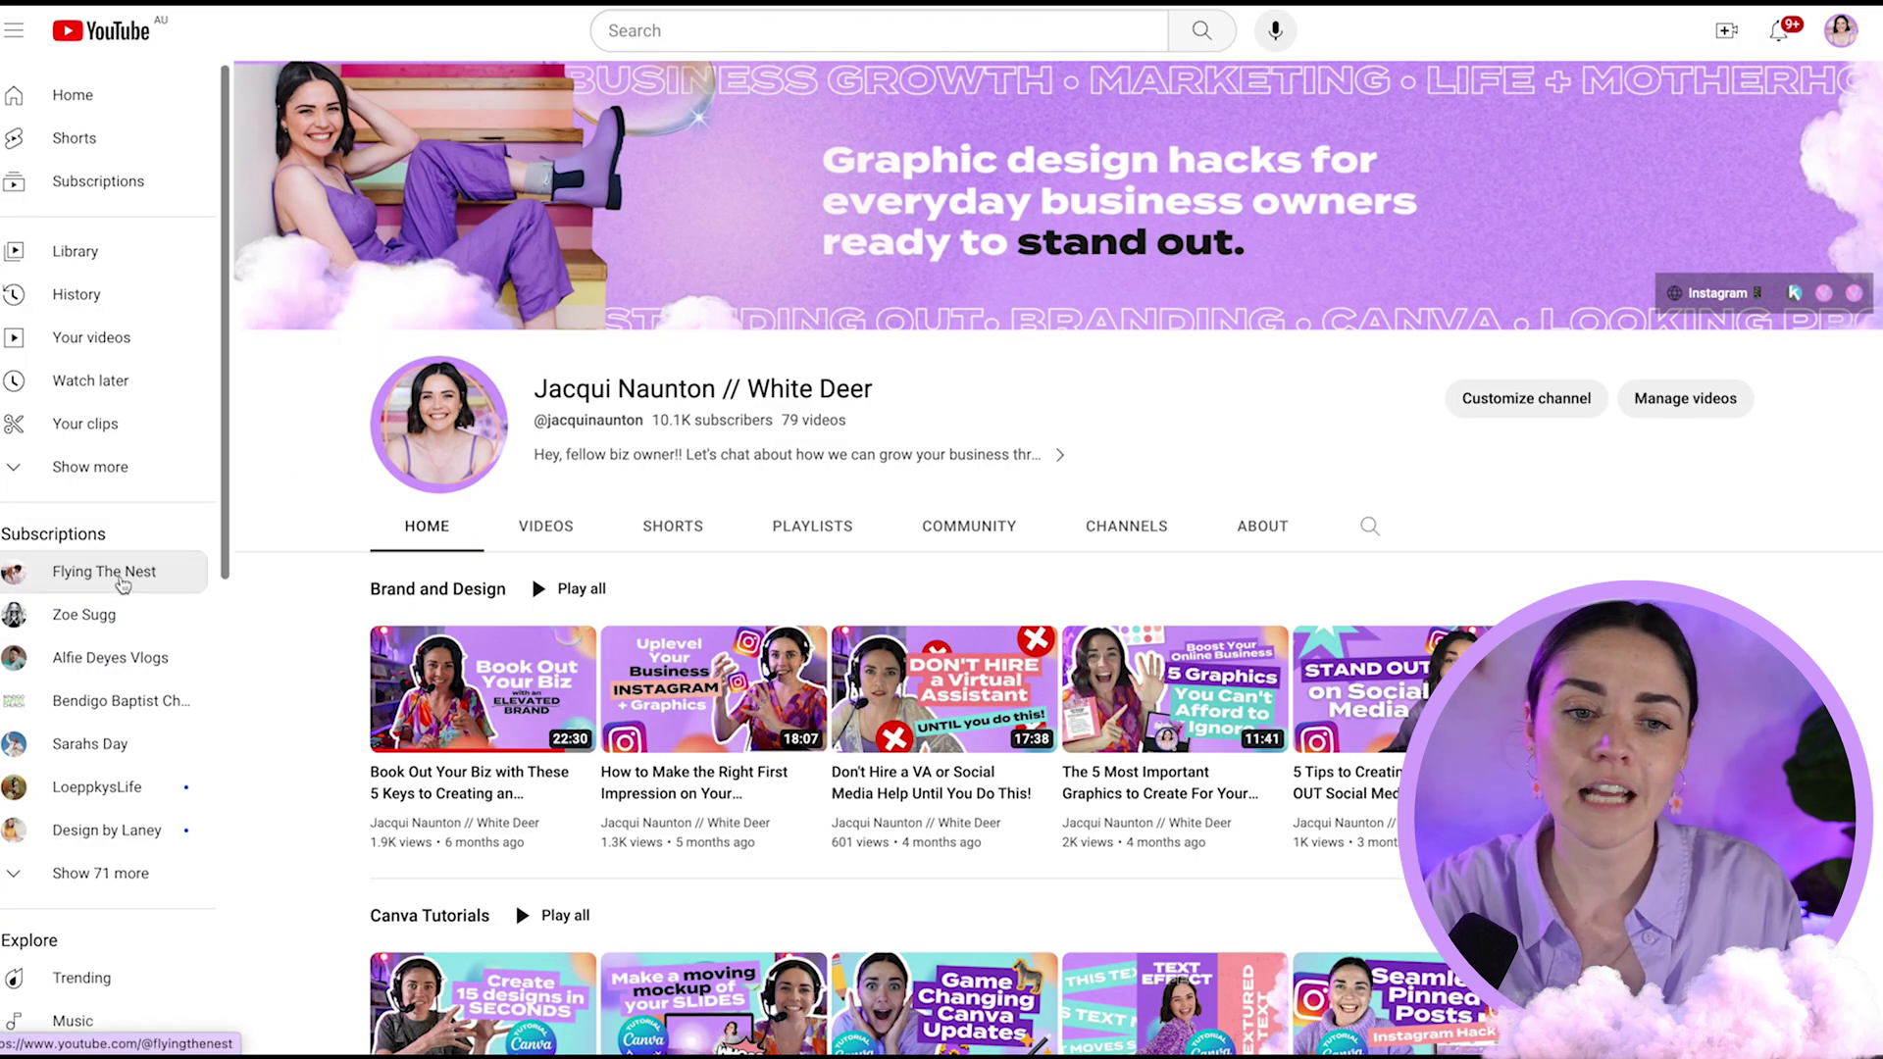
click(121, 584)
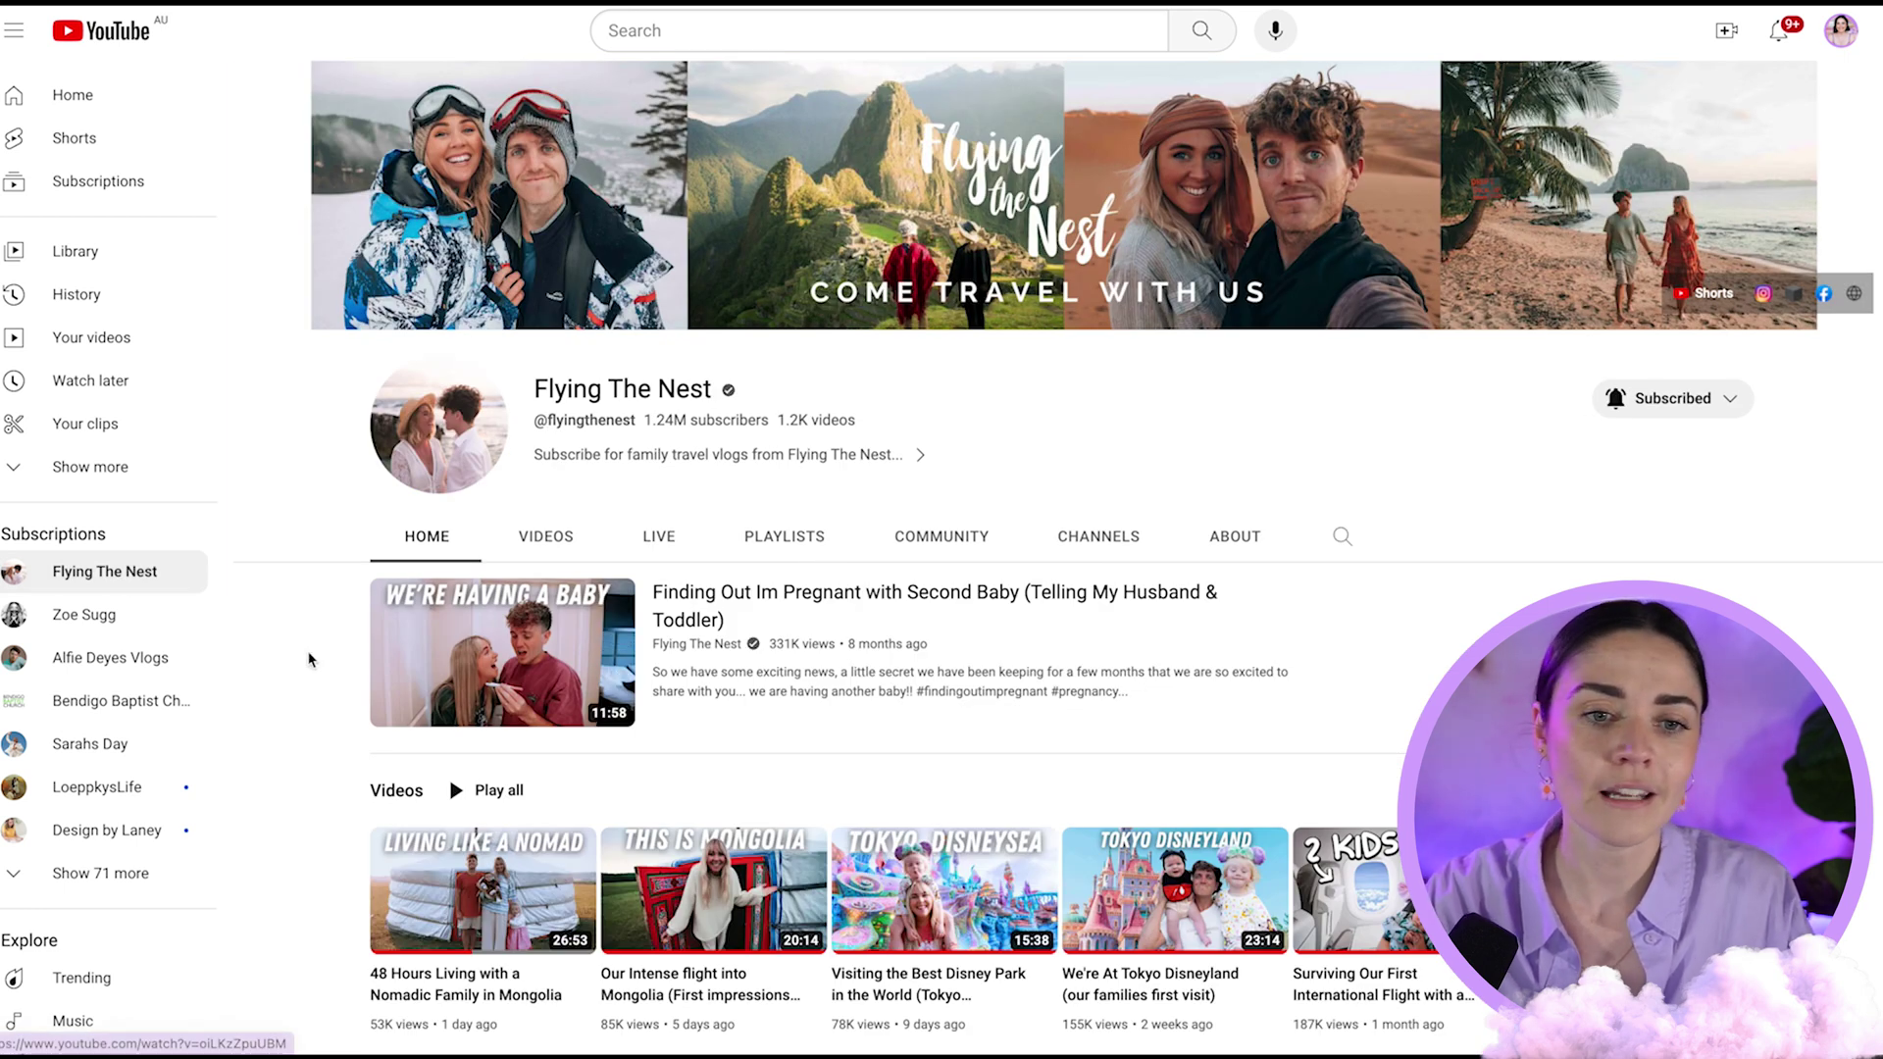
click(108, 745)
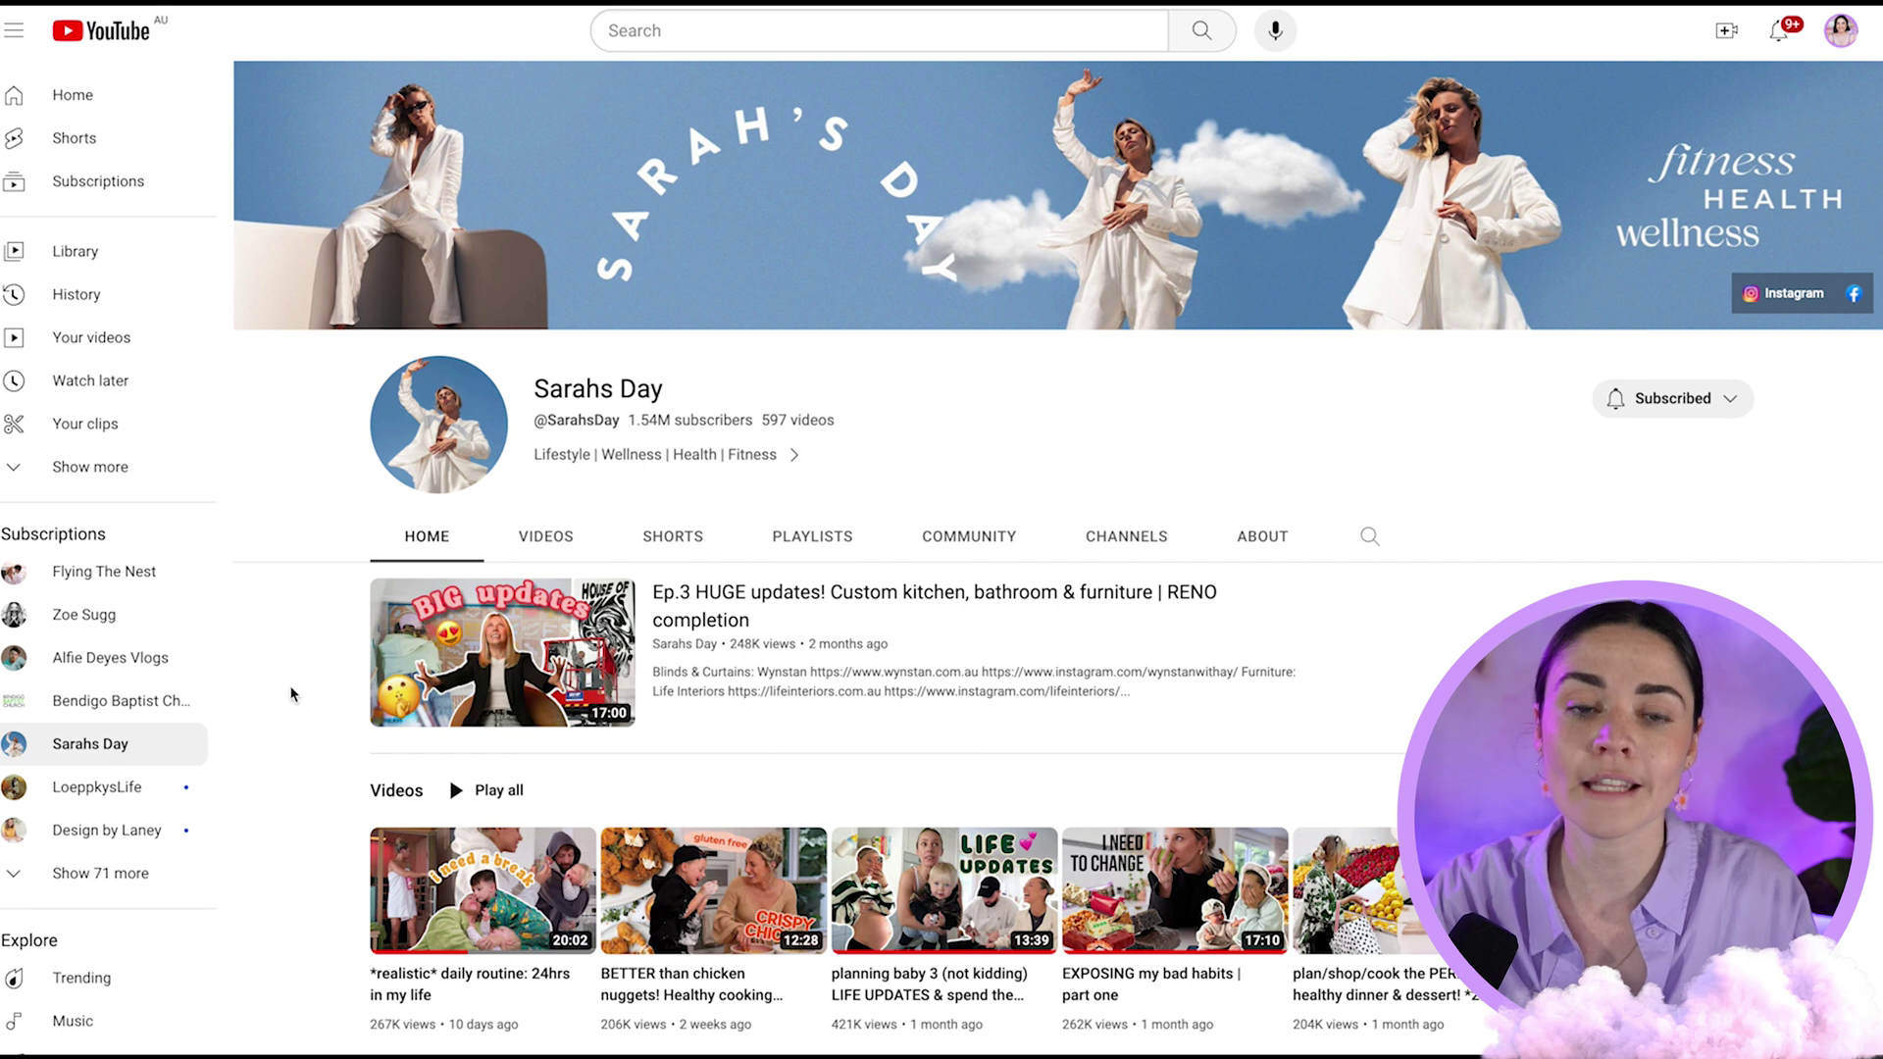
click(78, 615)
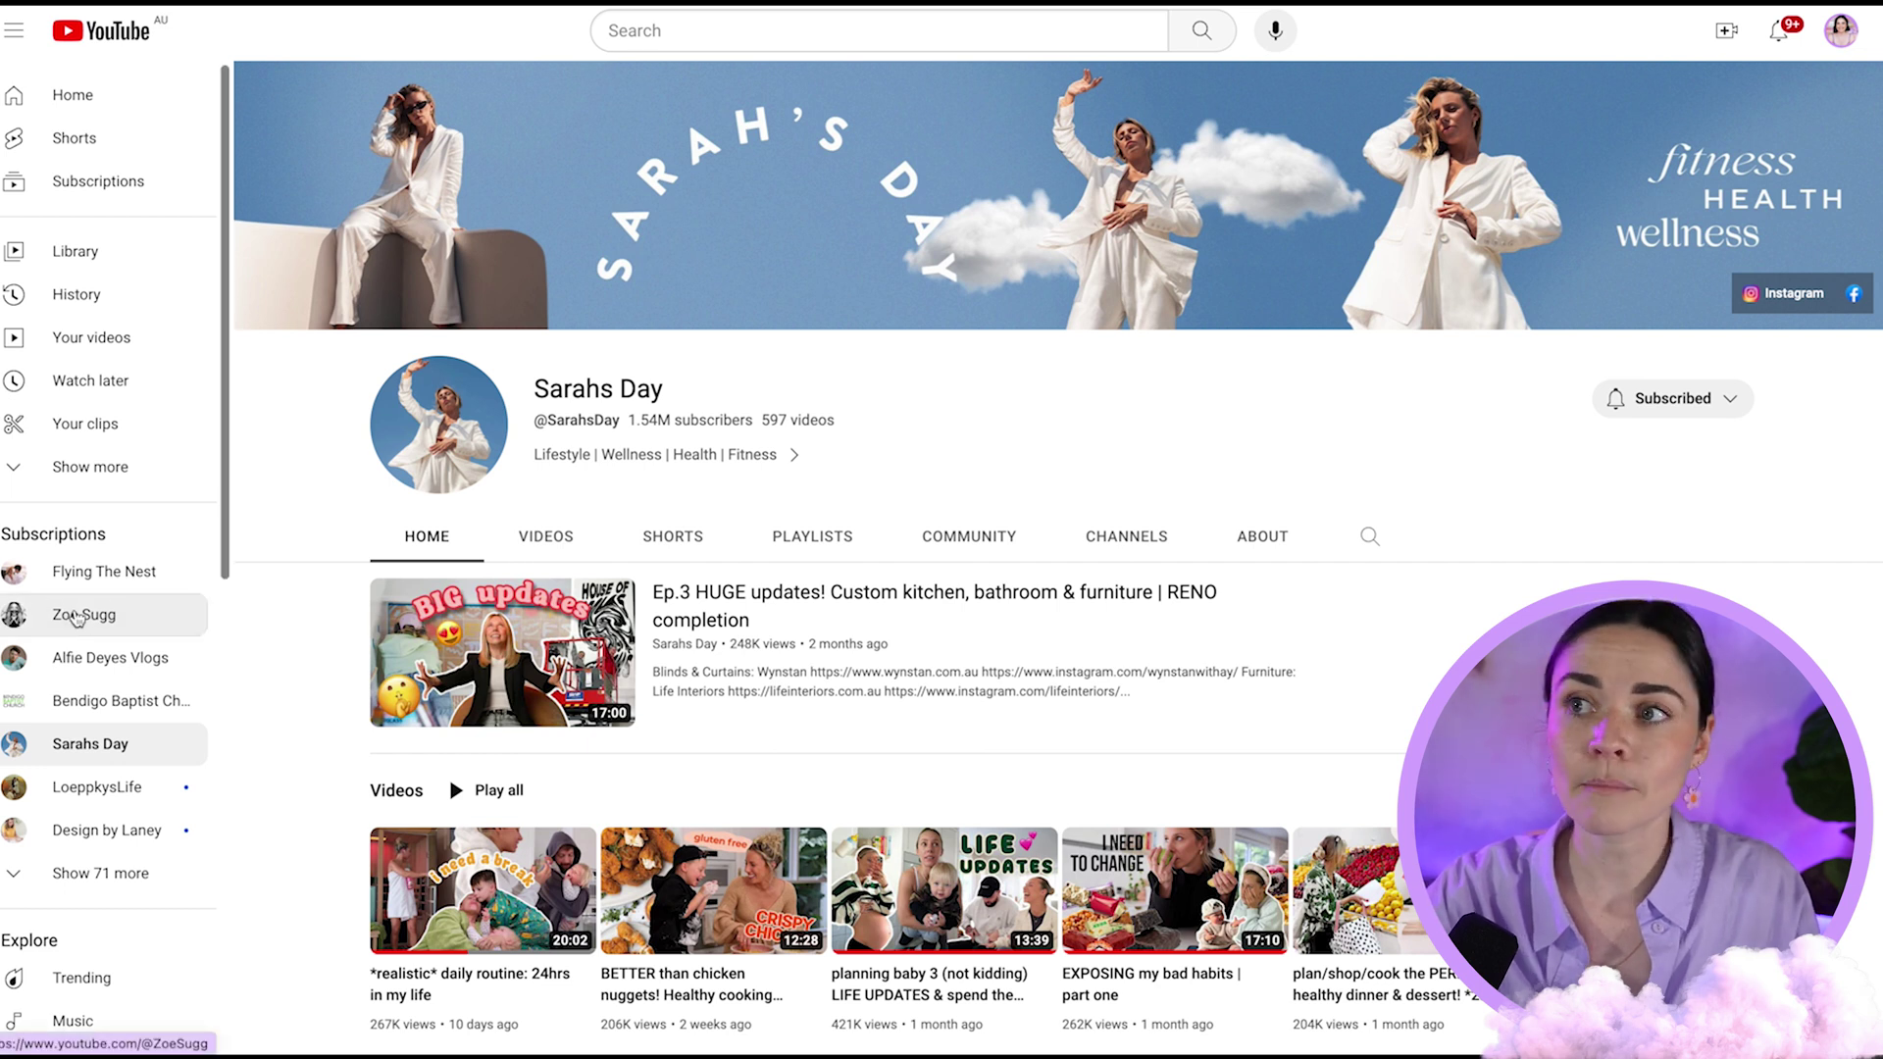
click(110, 658)
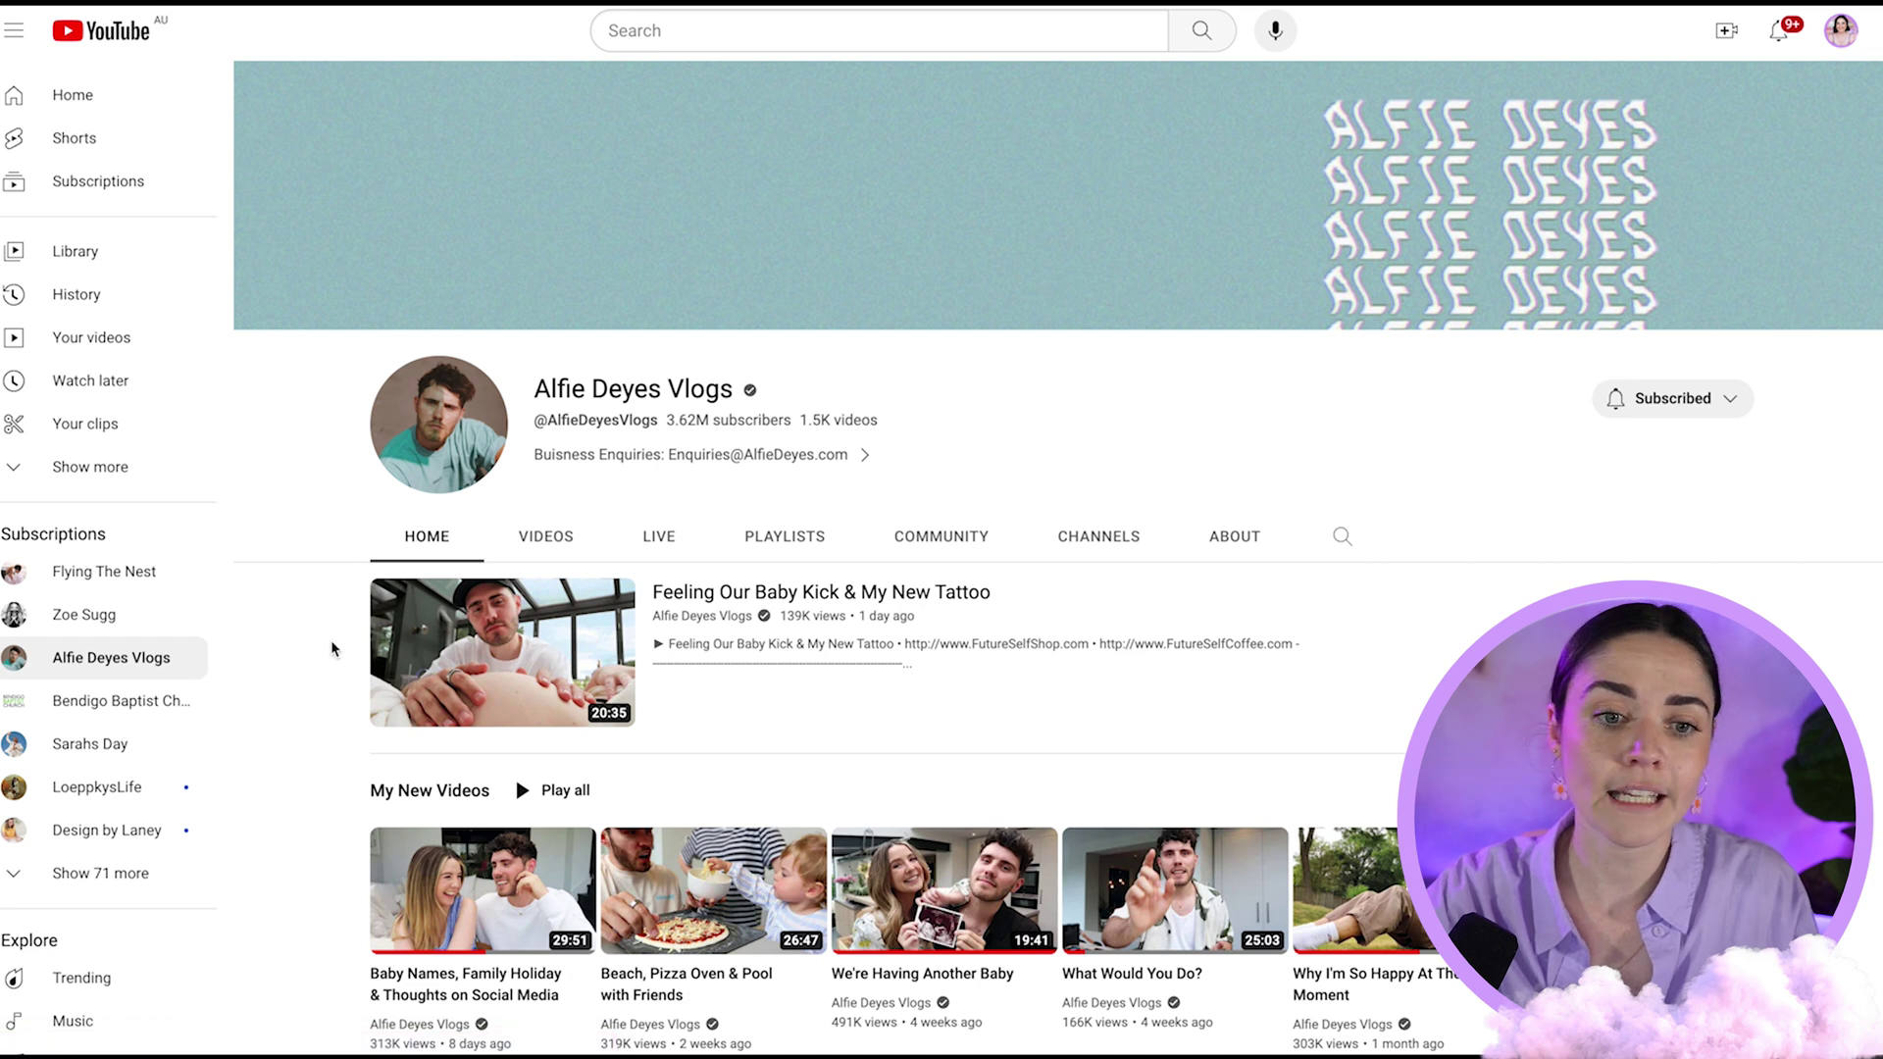
click(110, 786)
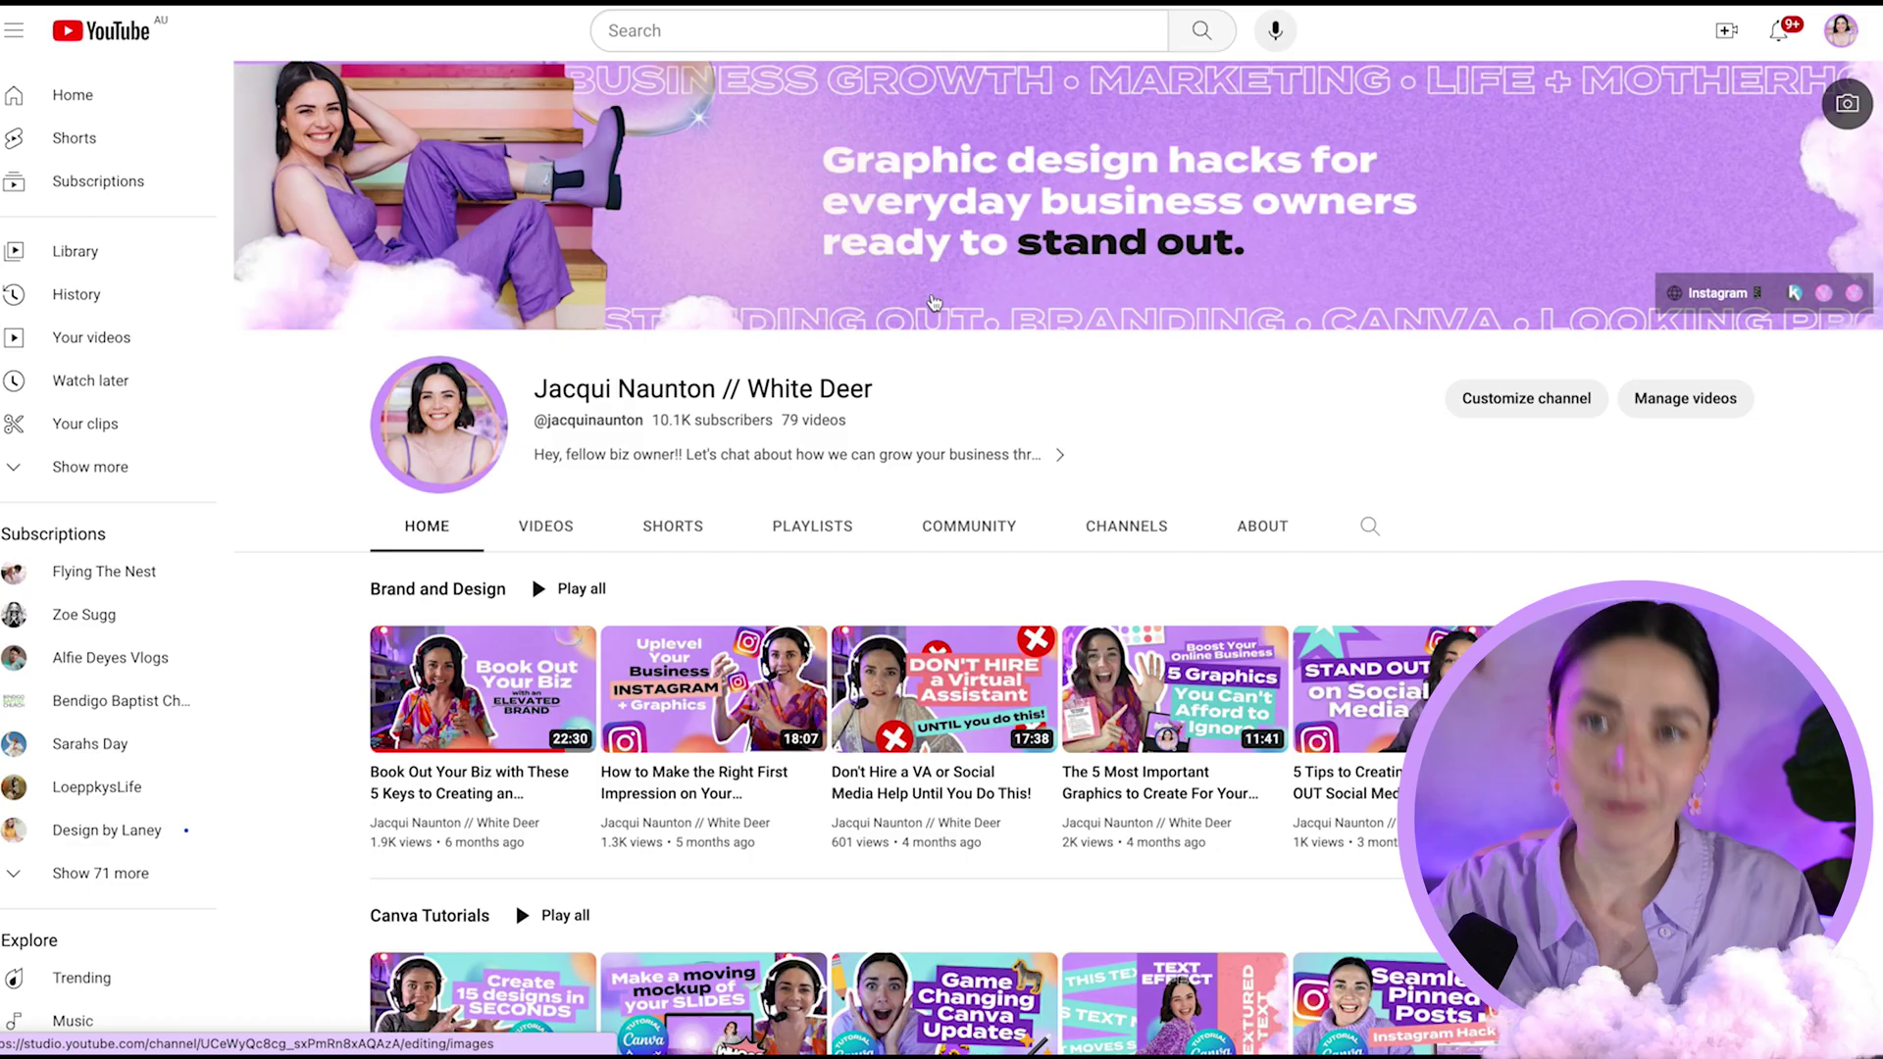
scroll(795, 236, down, 4)
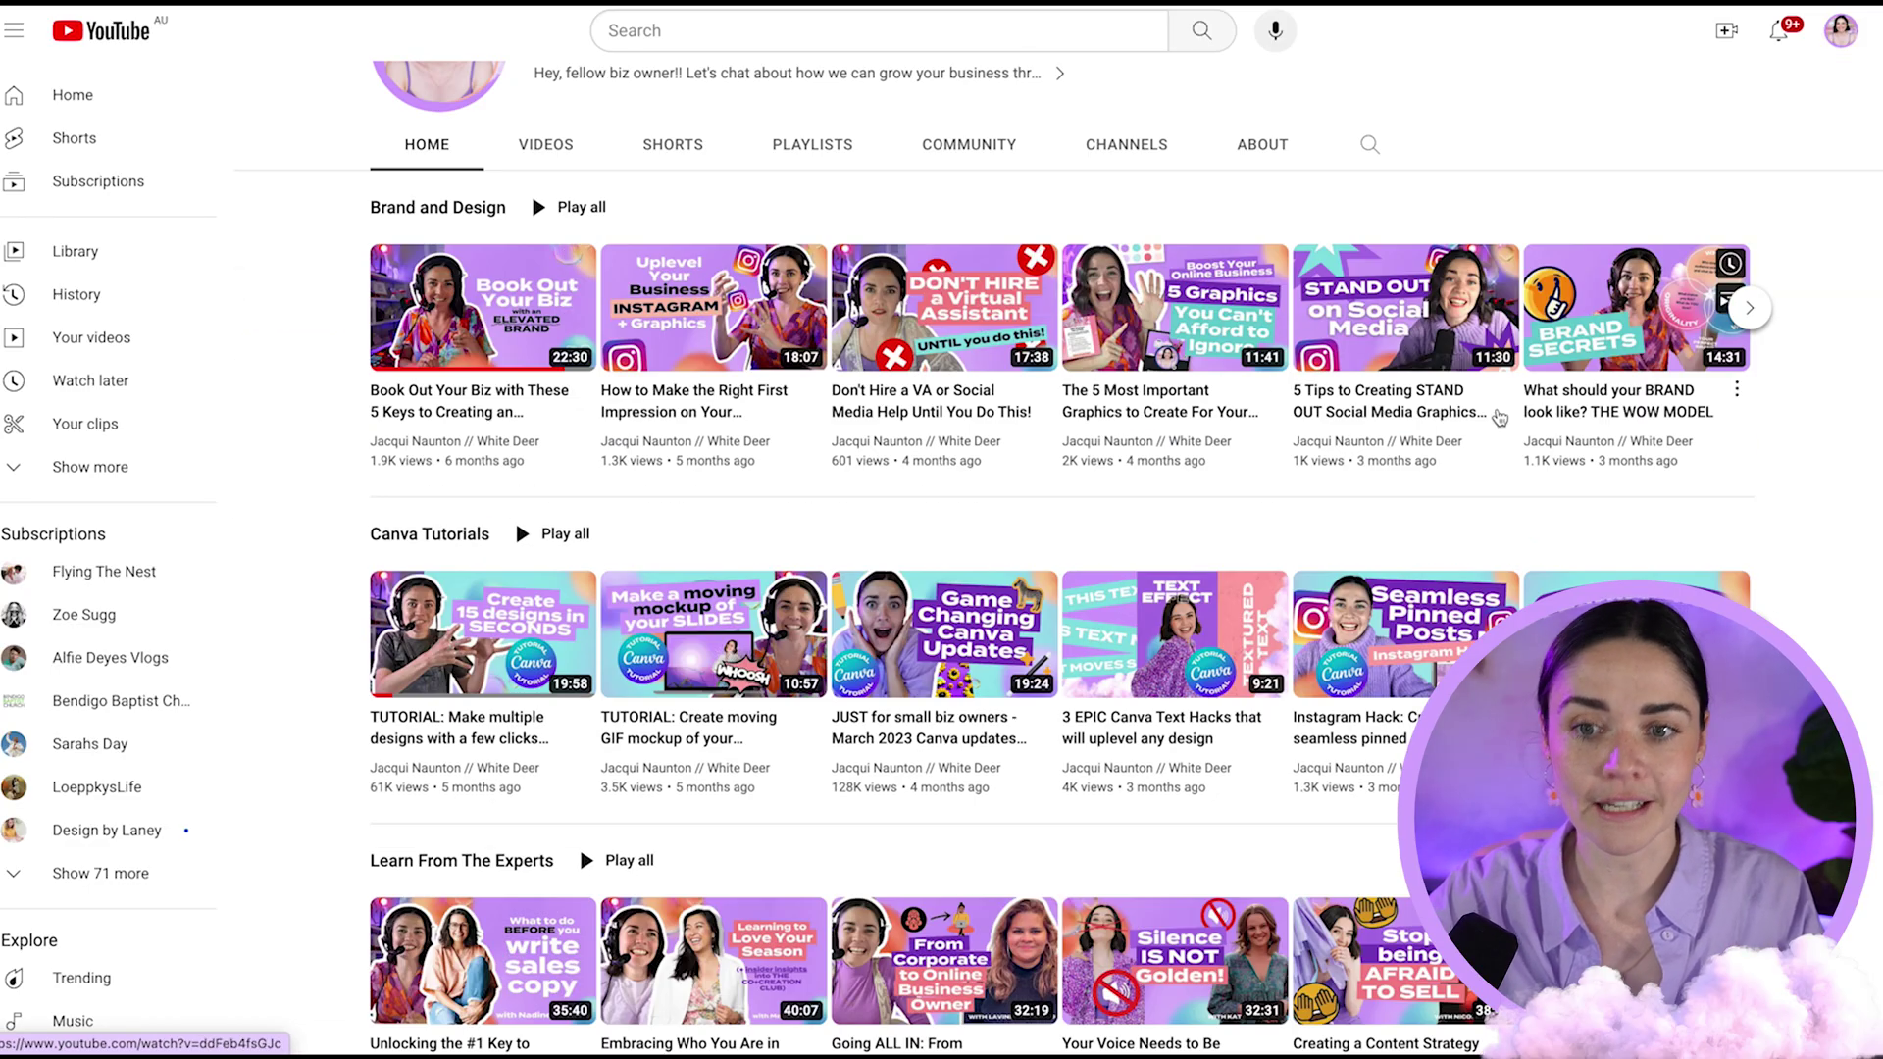
scroll(1124, 622, down, 4)
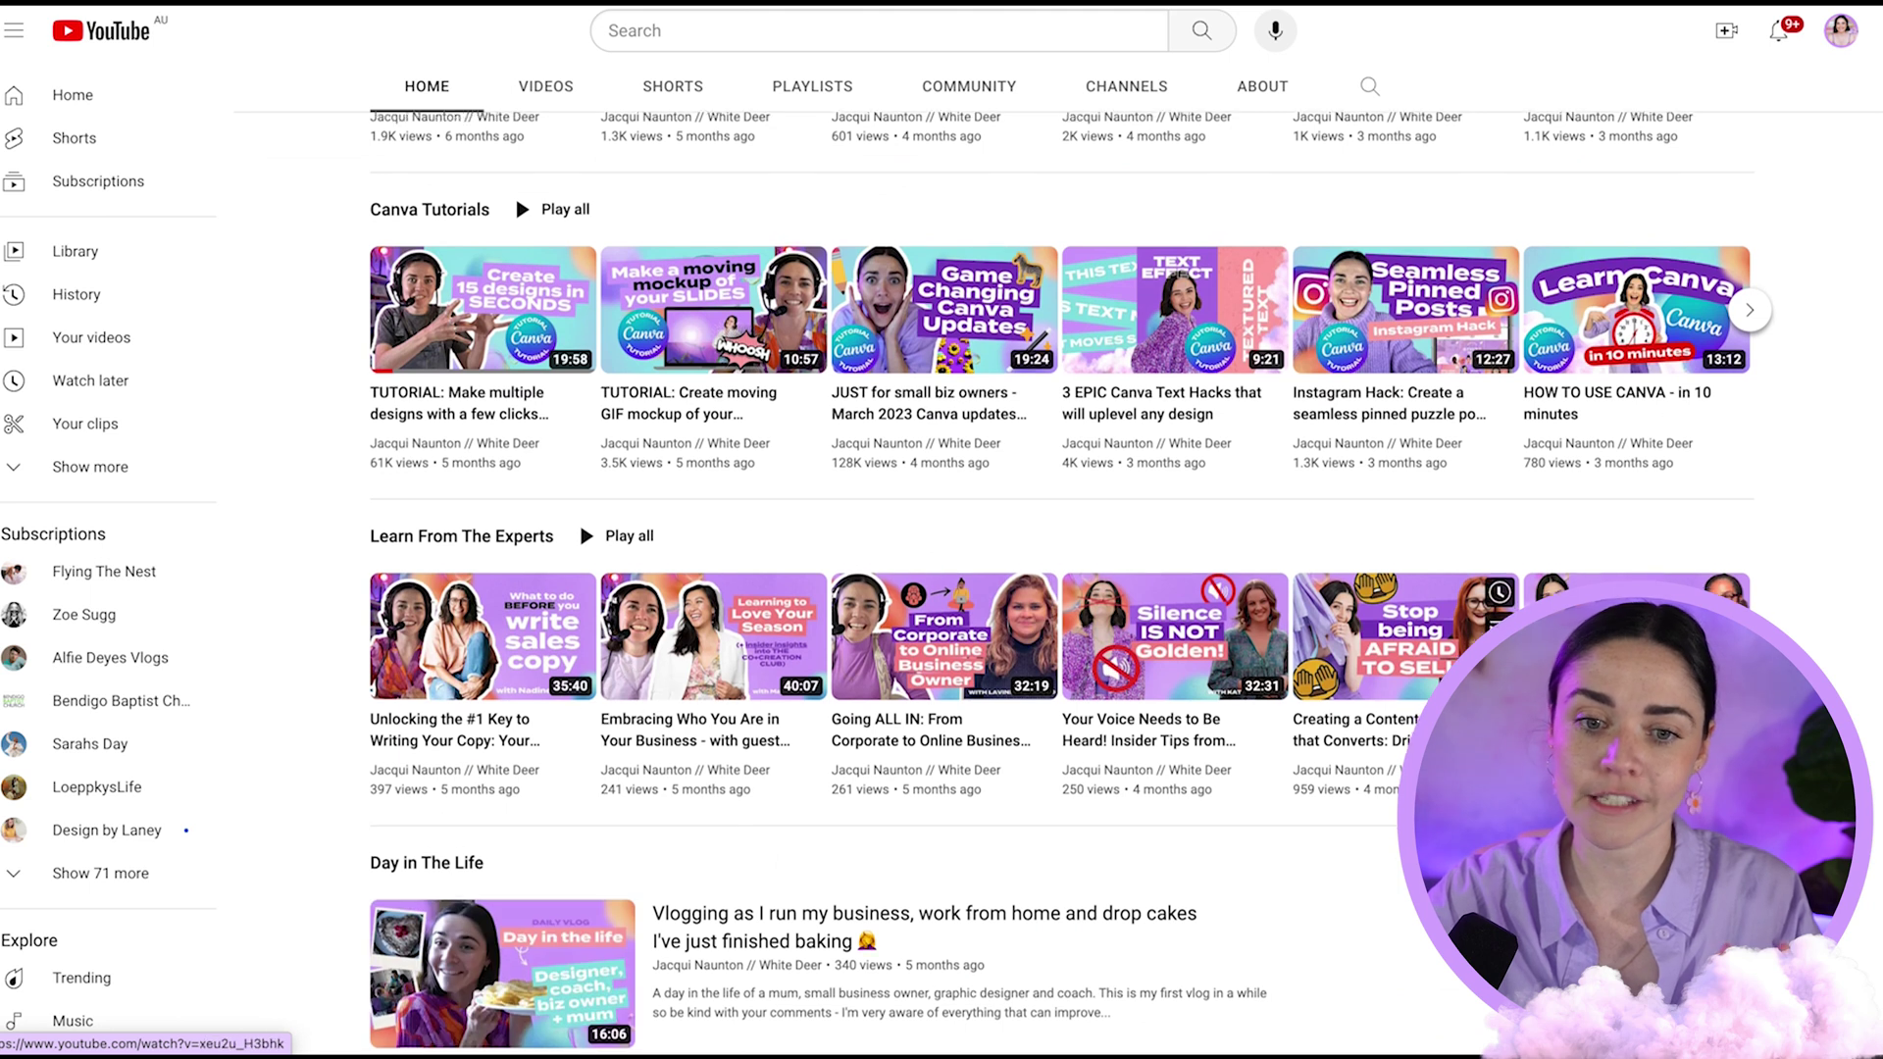
scroll(1783, 577, up, 8)
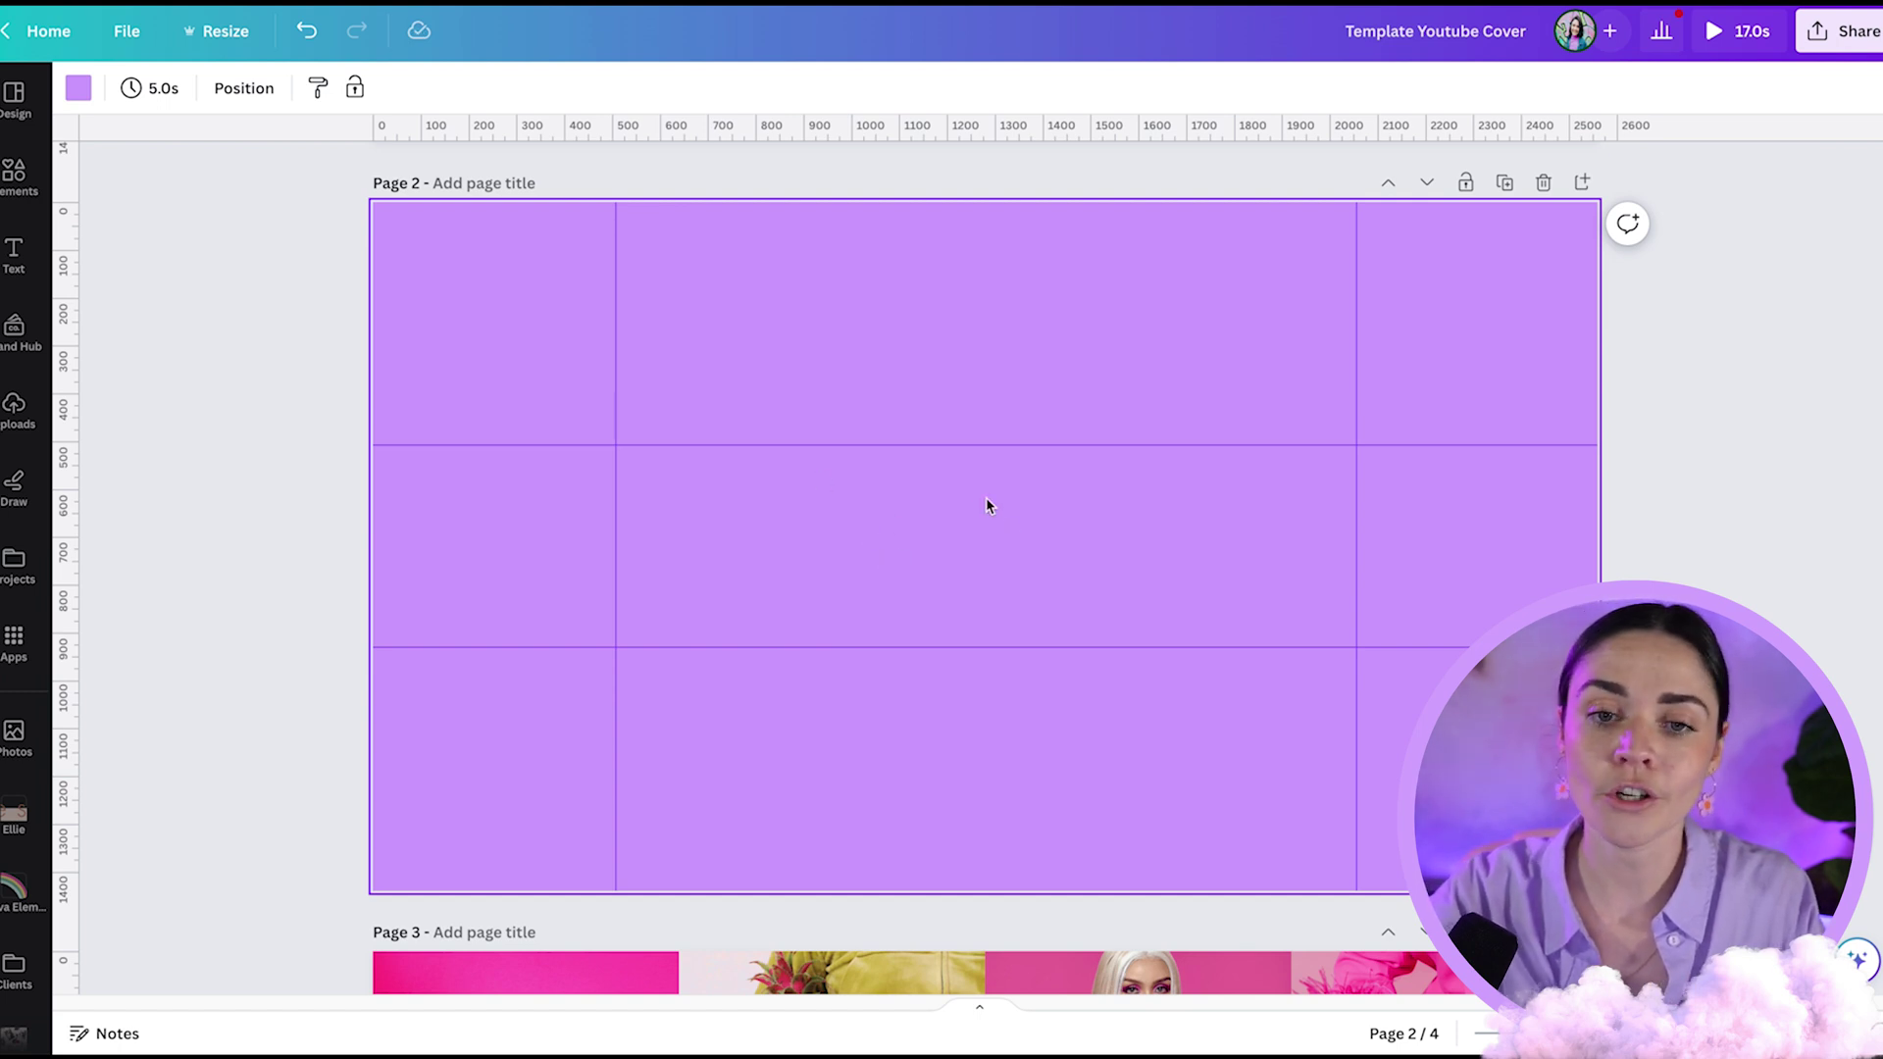
scroll(845, 473, up, 5)
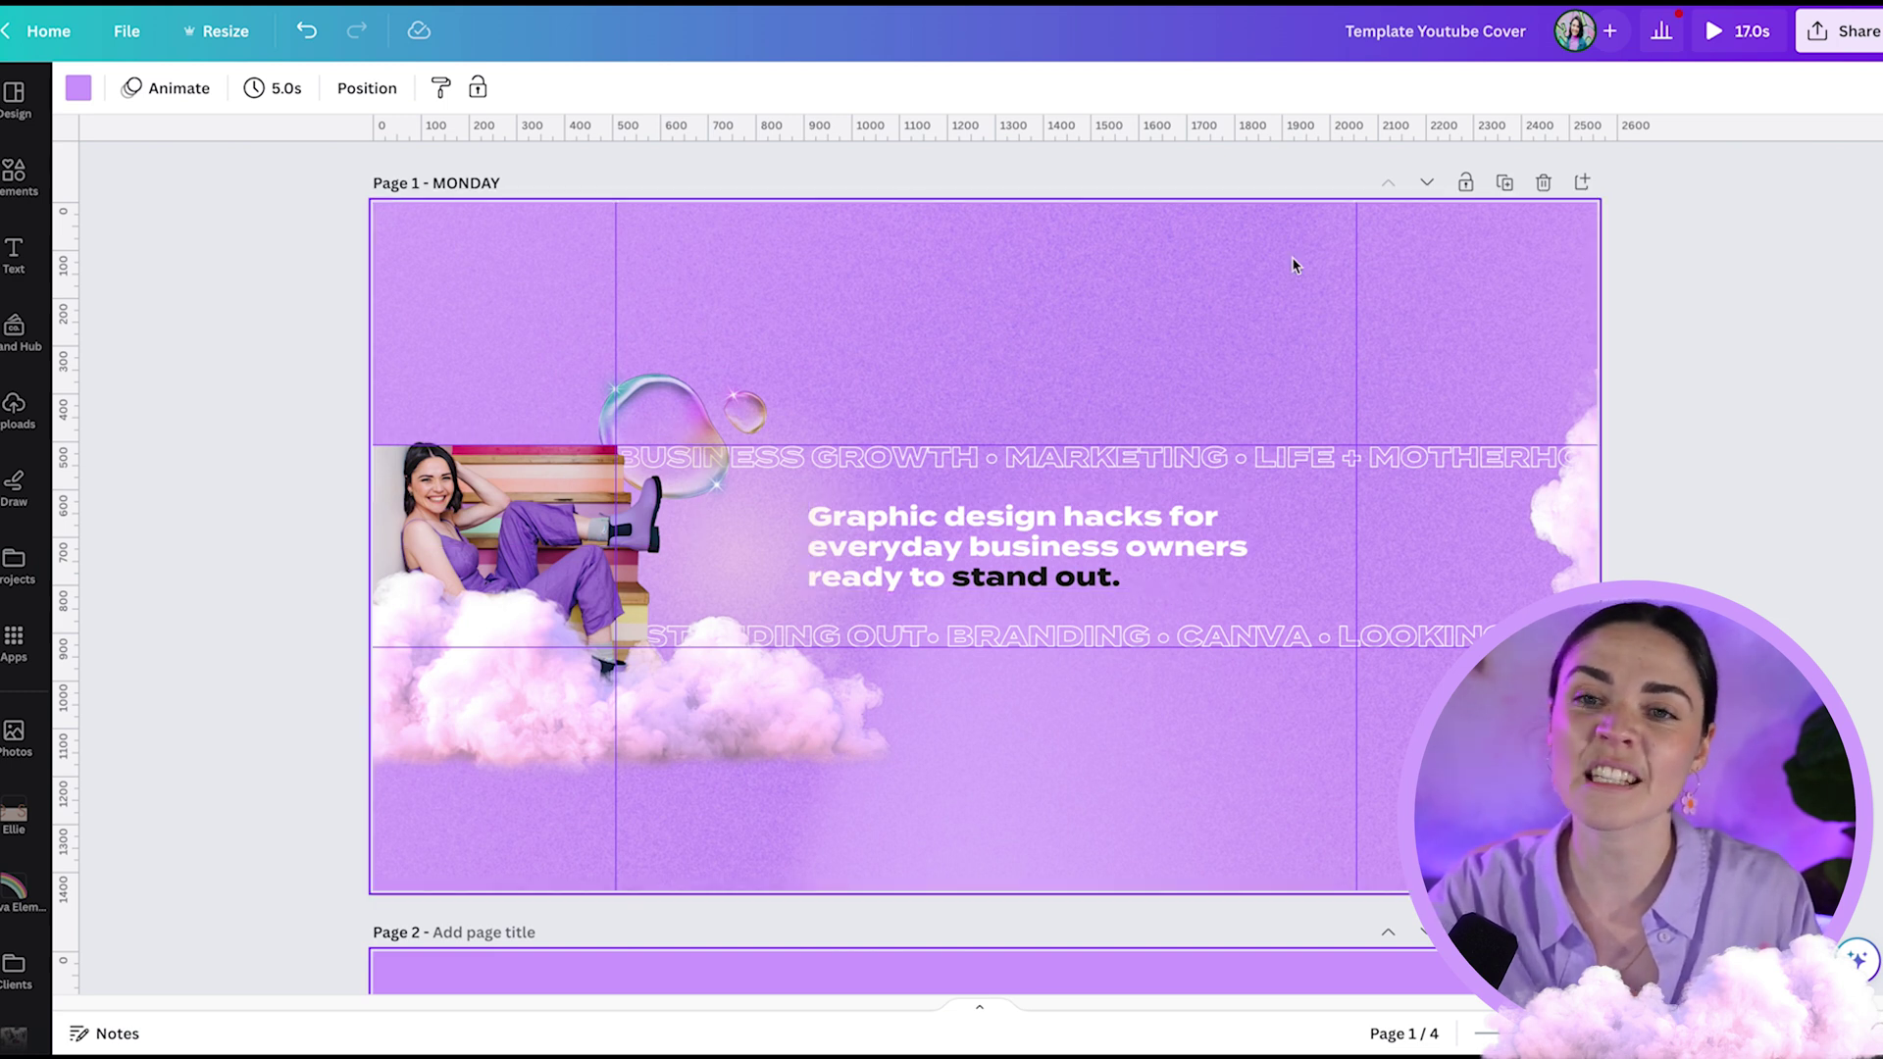
click(692, 387)
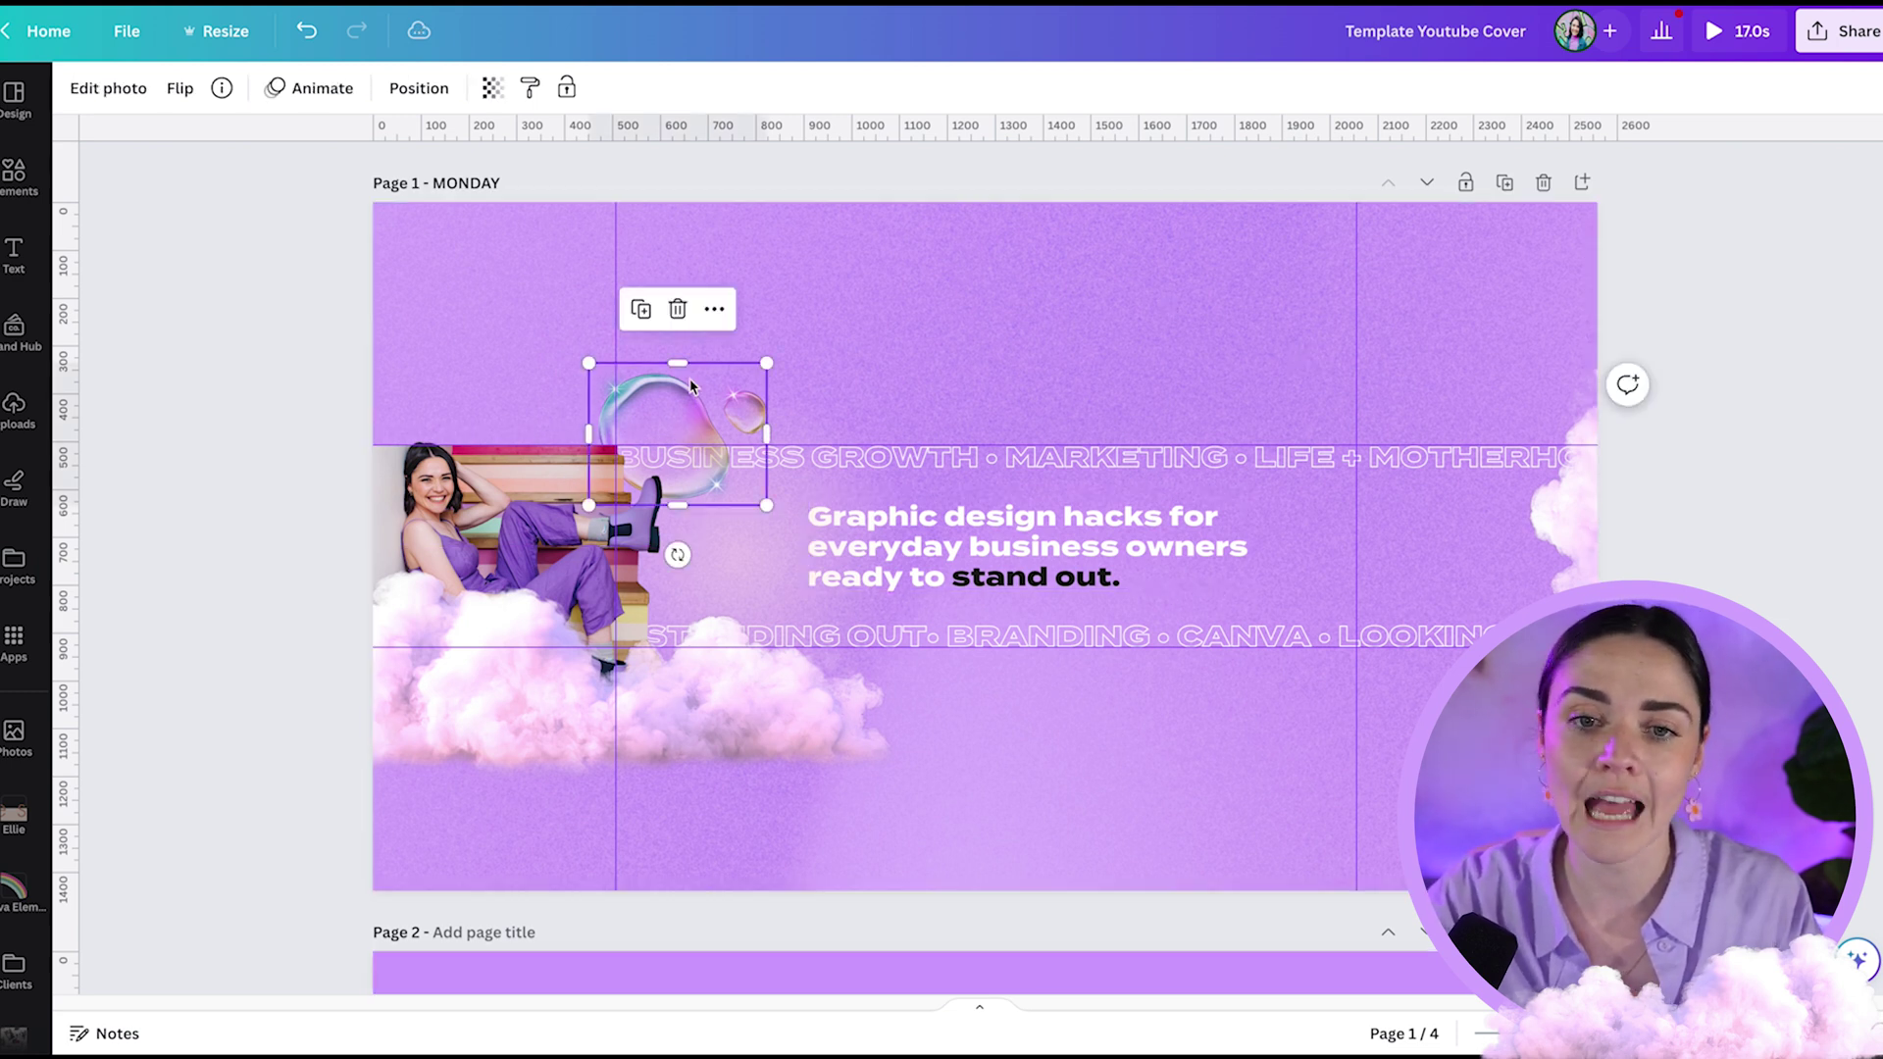
drag(680, 362, 680, 445)
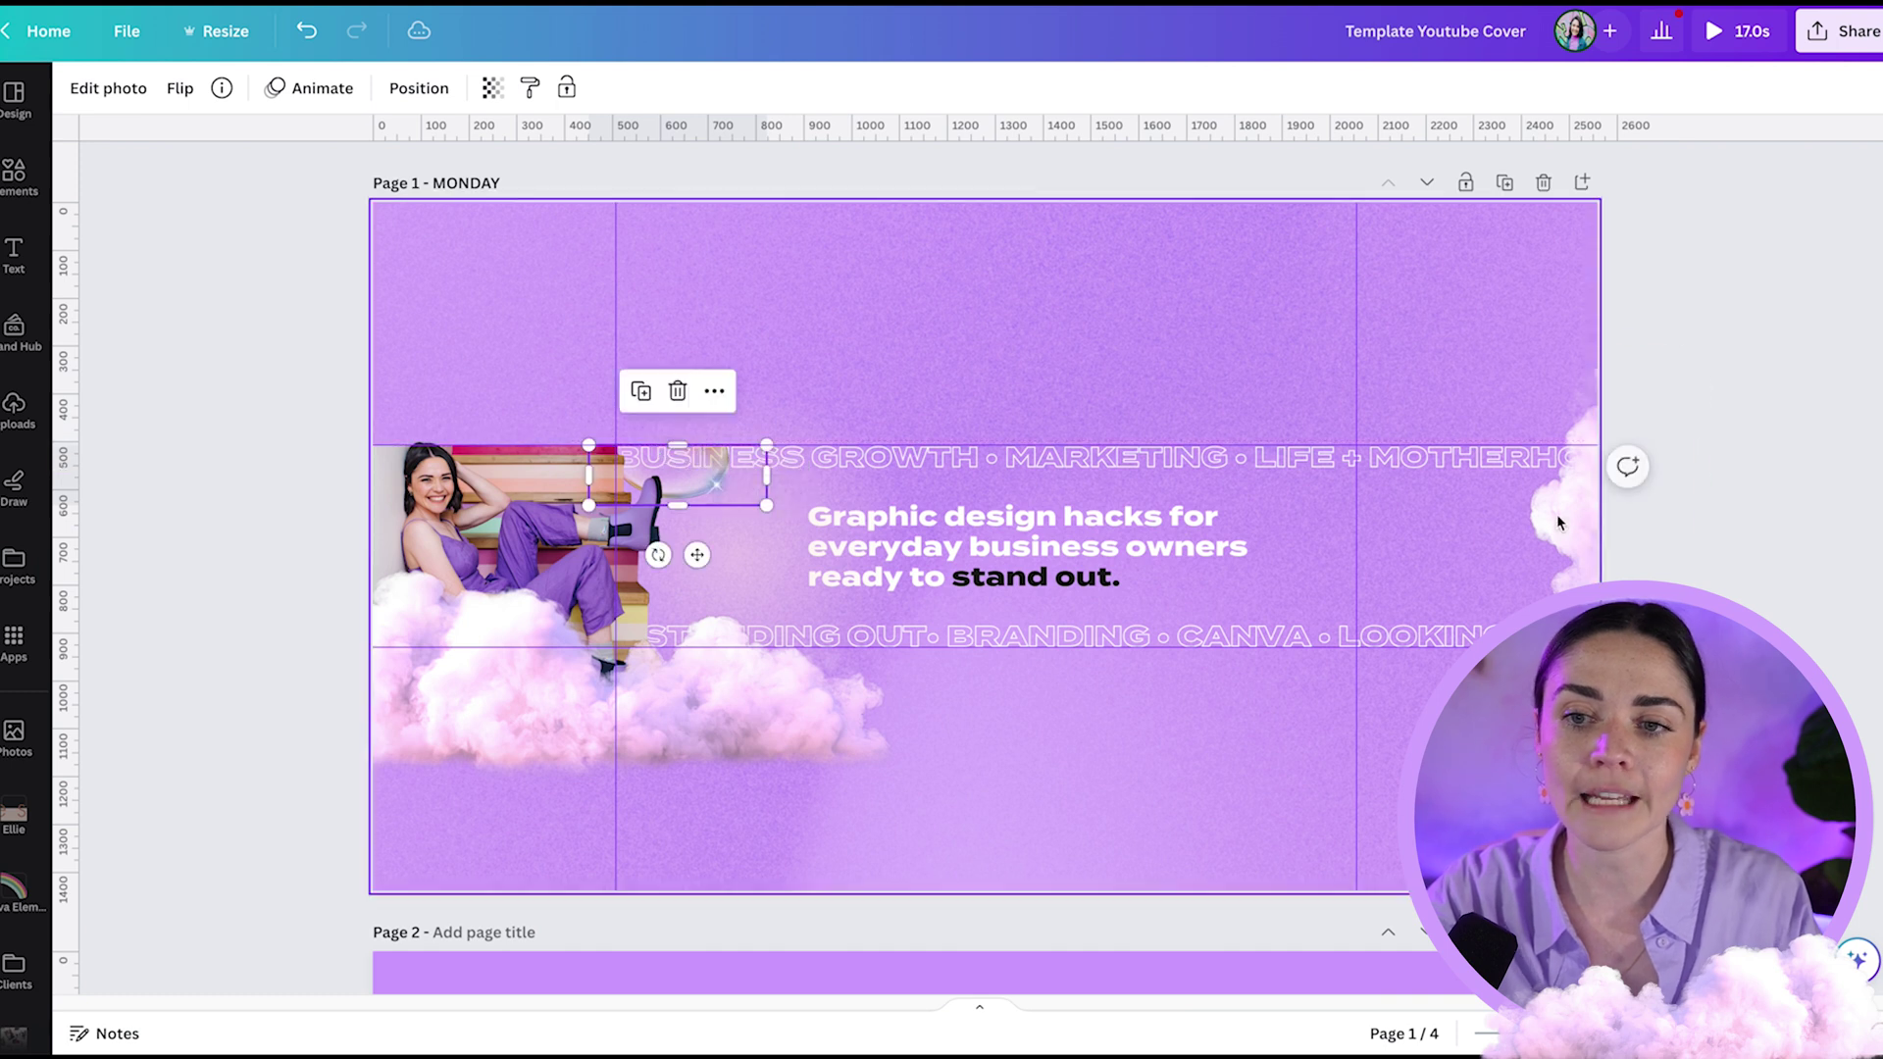
click(1591, 456)
drag(1596, 336, 1598, 446)
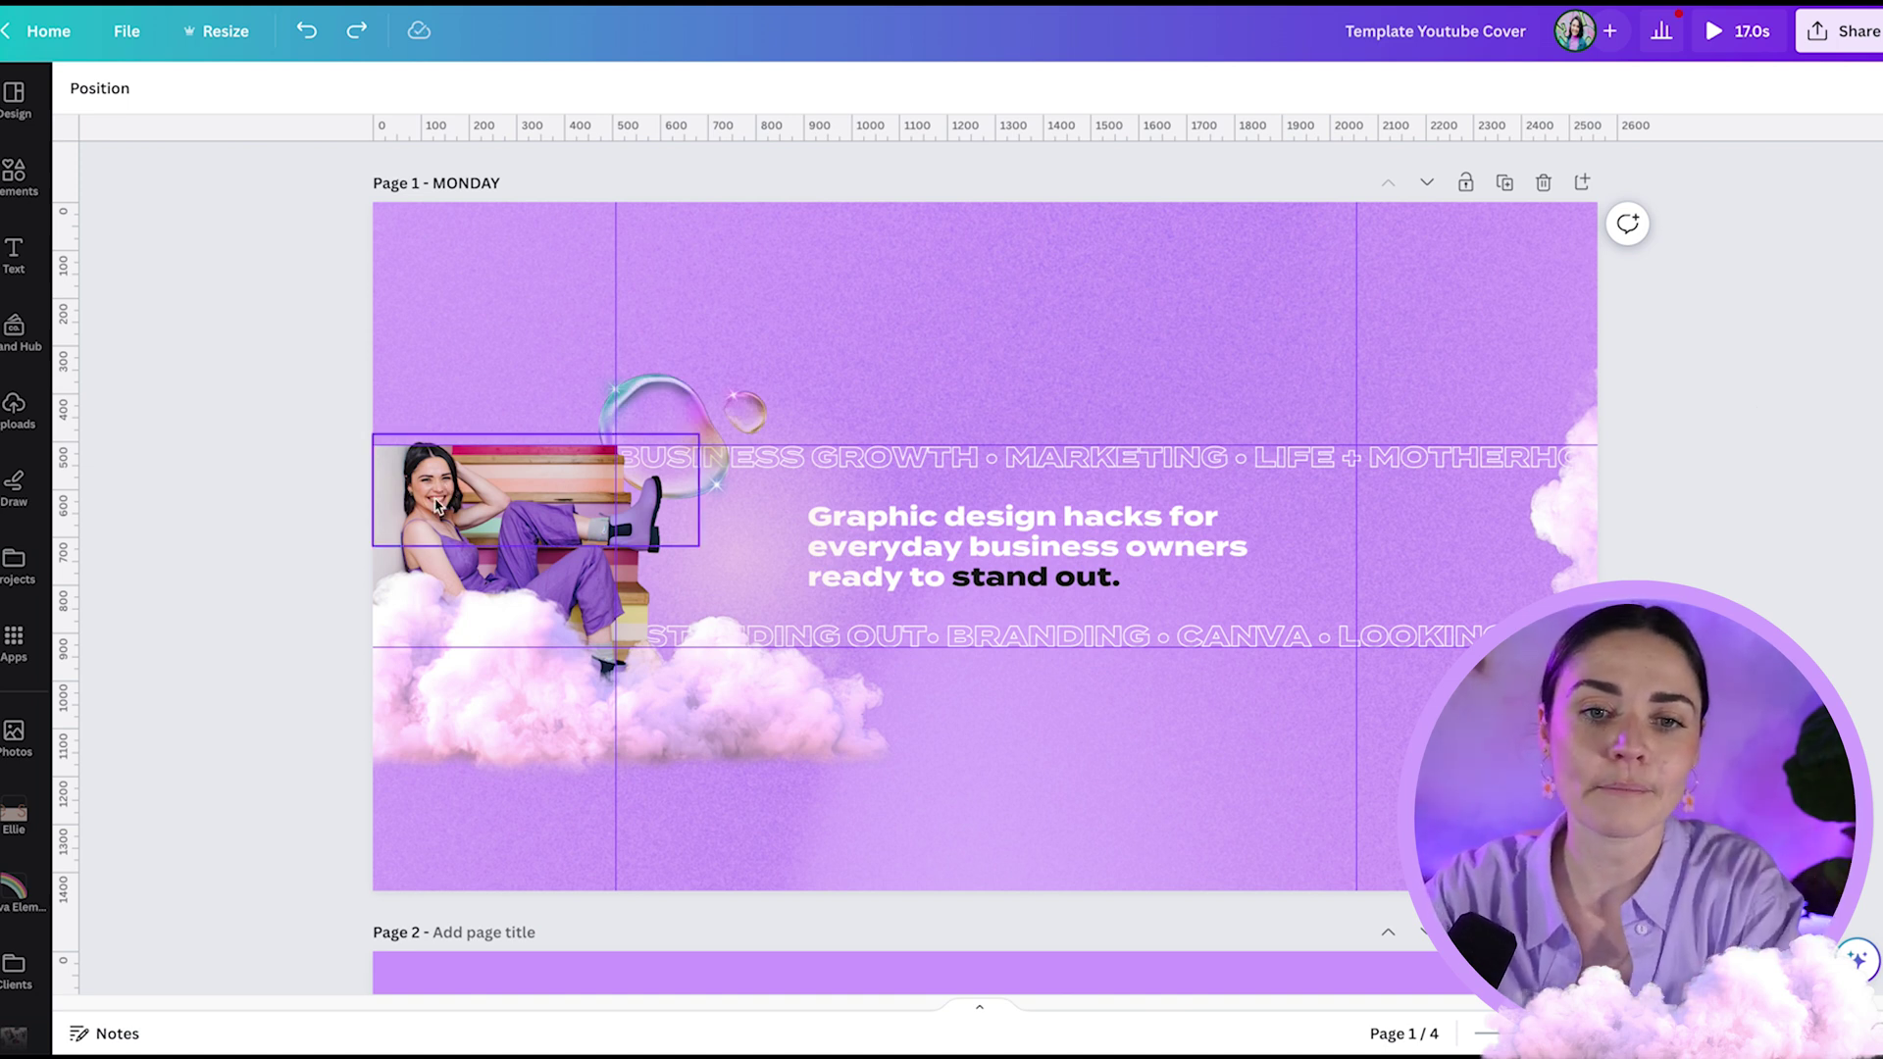
scroll(437, 505, up, 5)
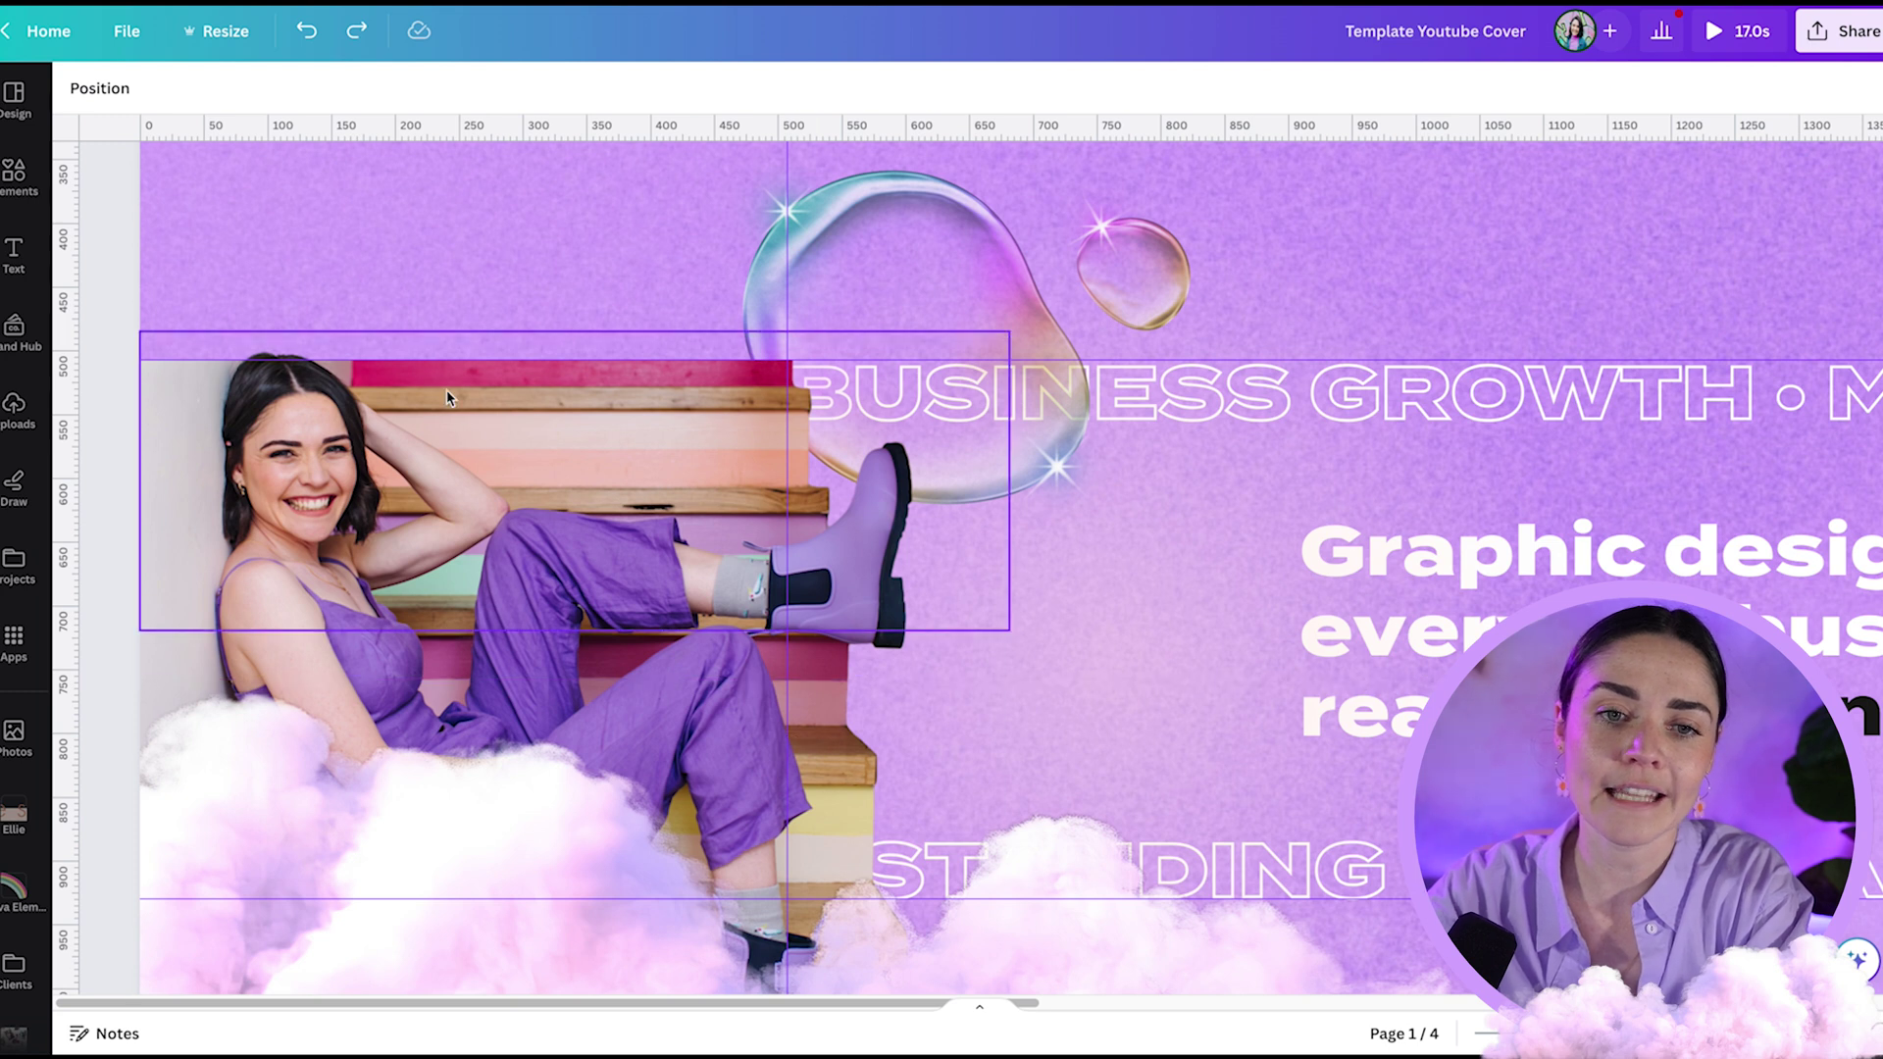
scroll(272, 376, up, 5)
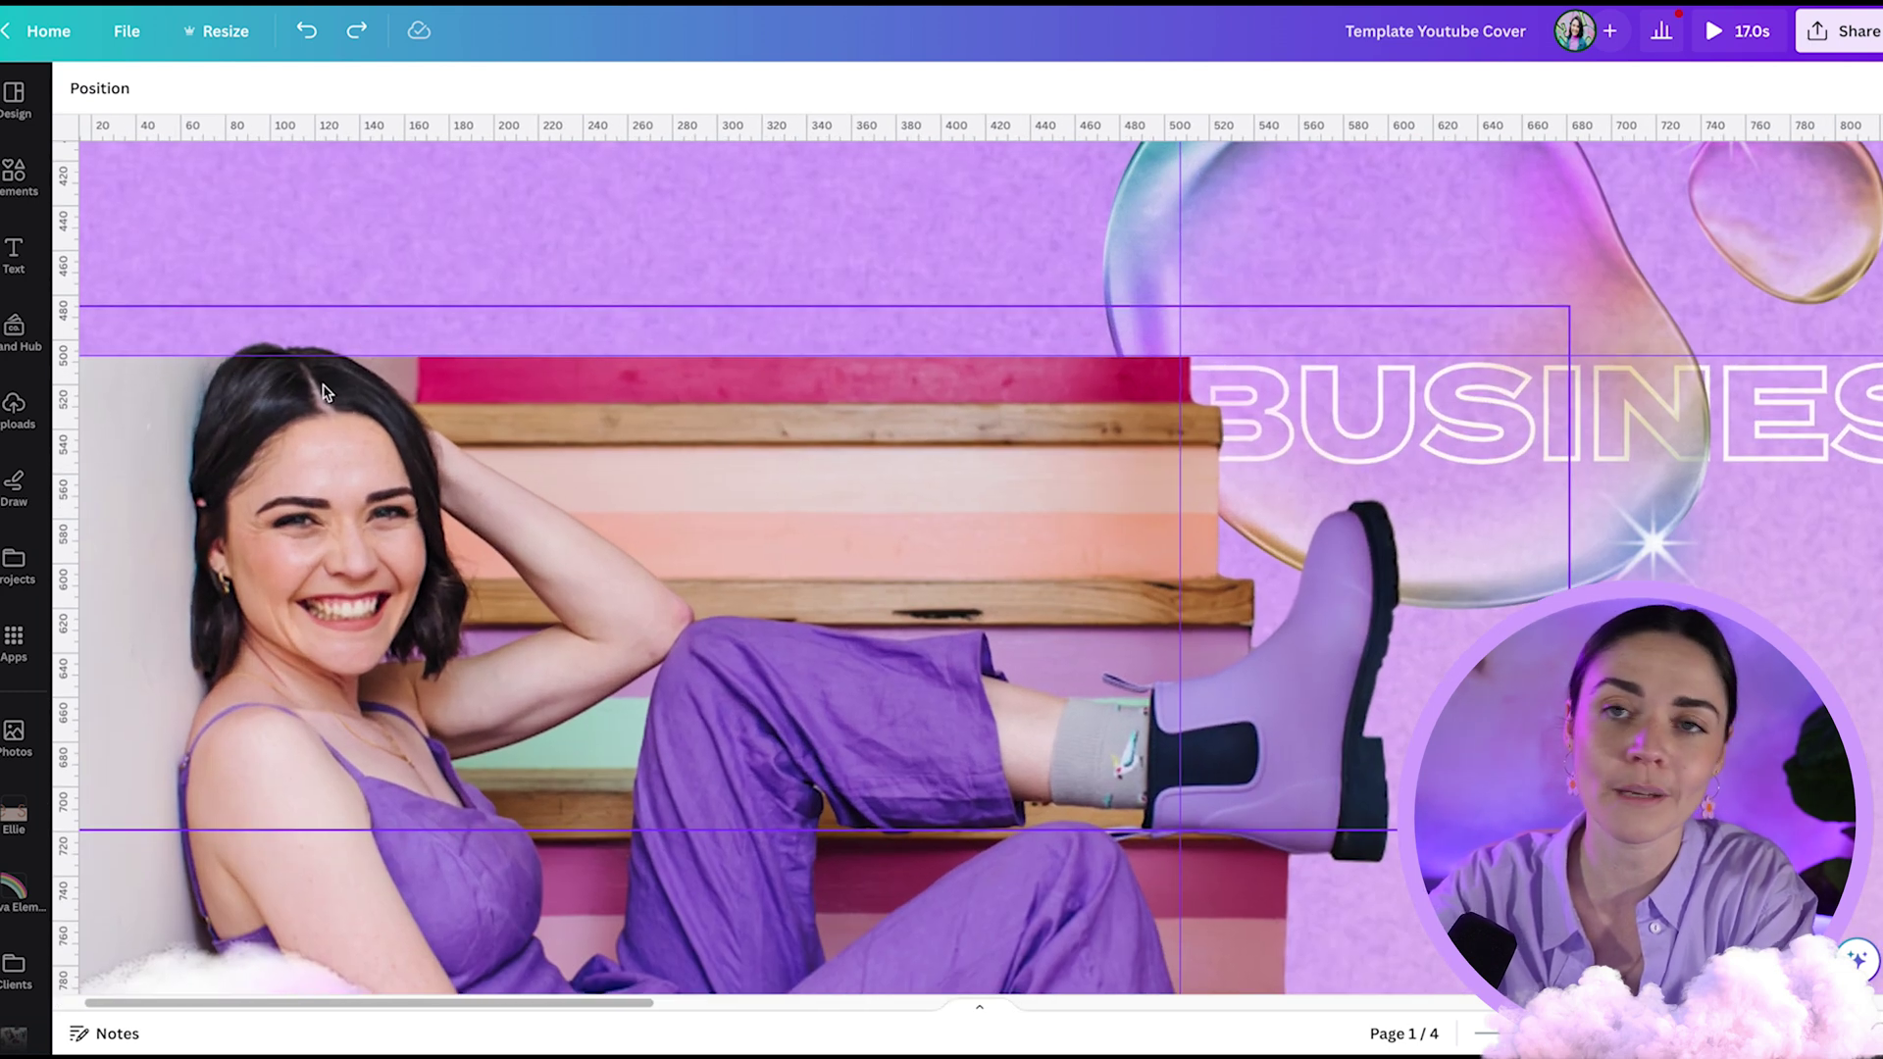
scroll(343, 422, down, 10)
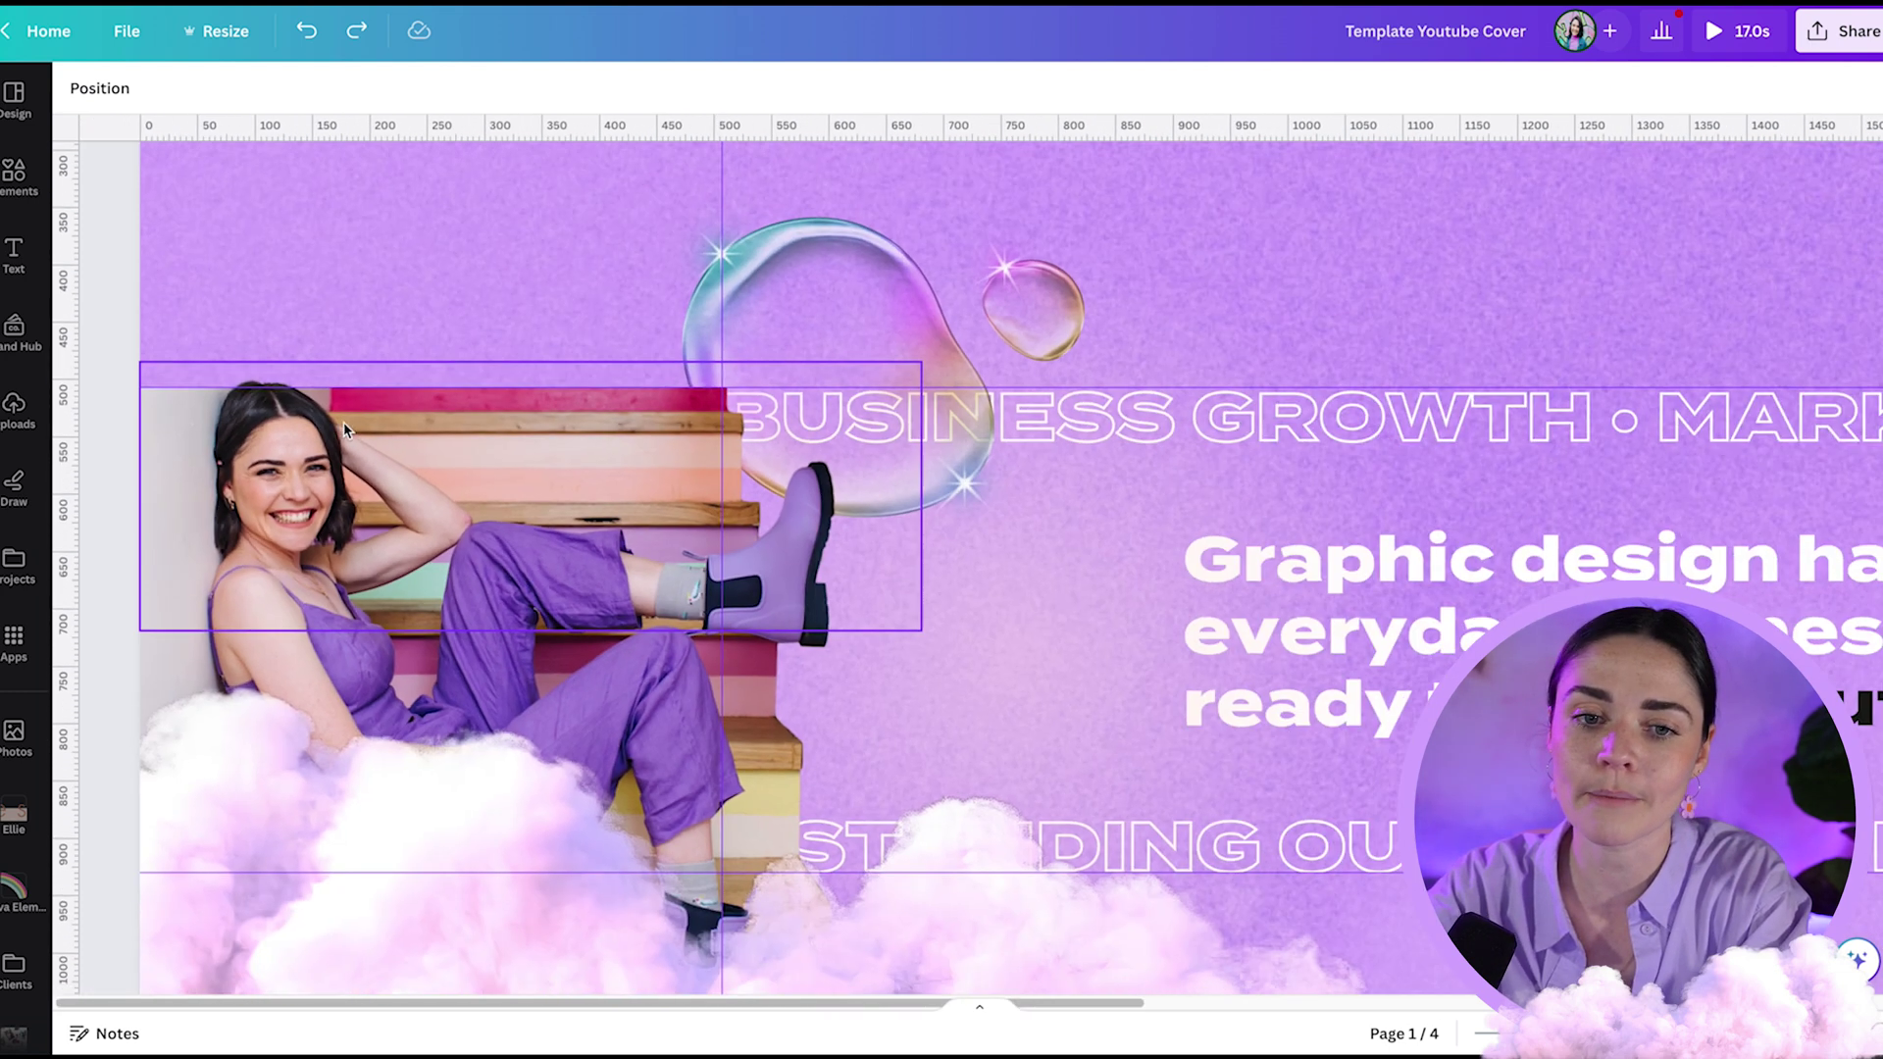
scroll(491, 422, down, 1)
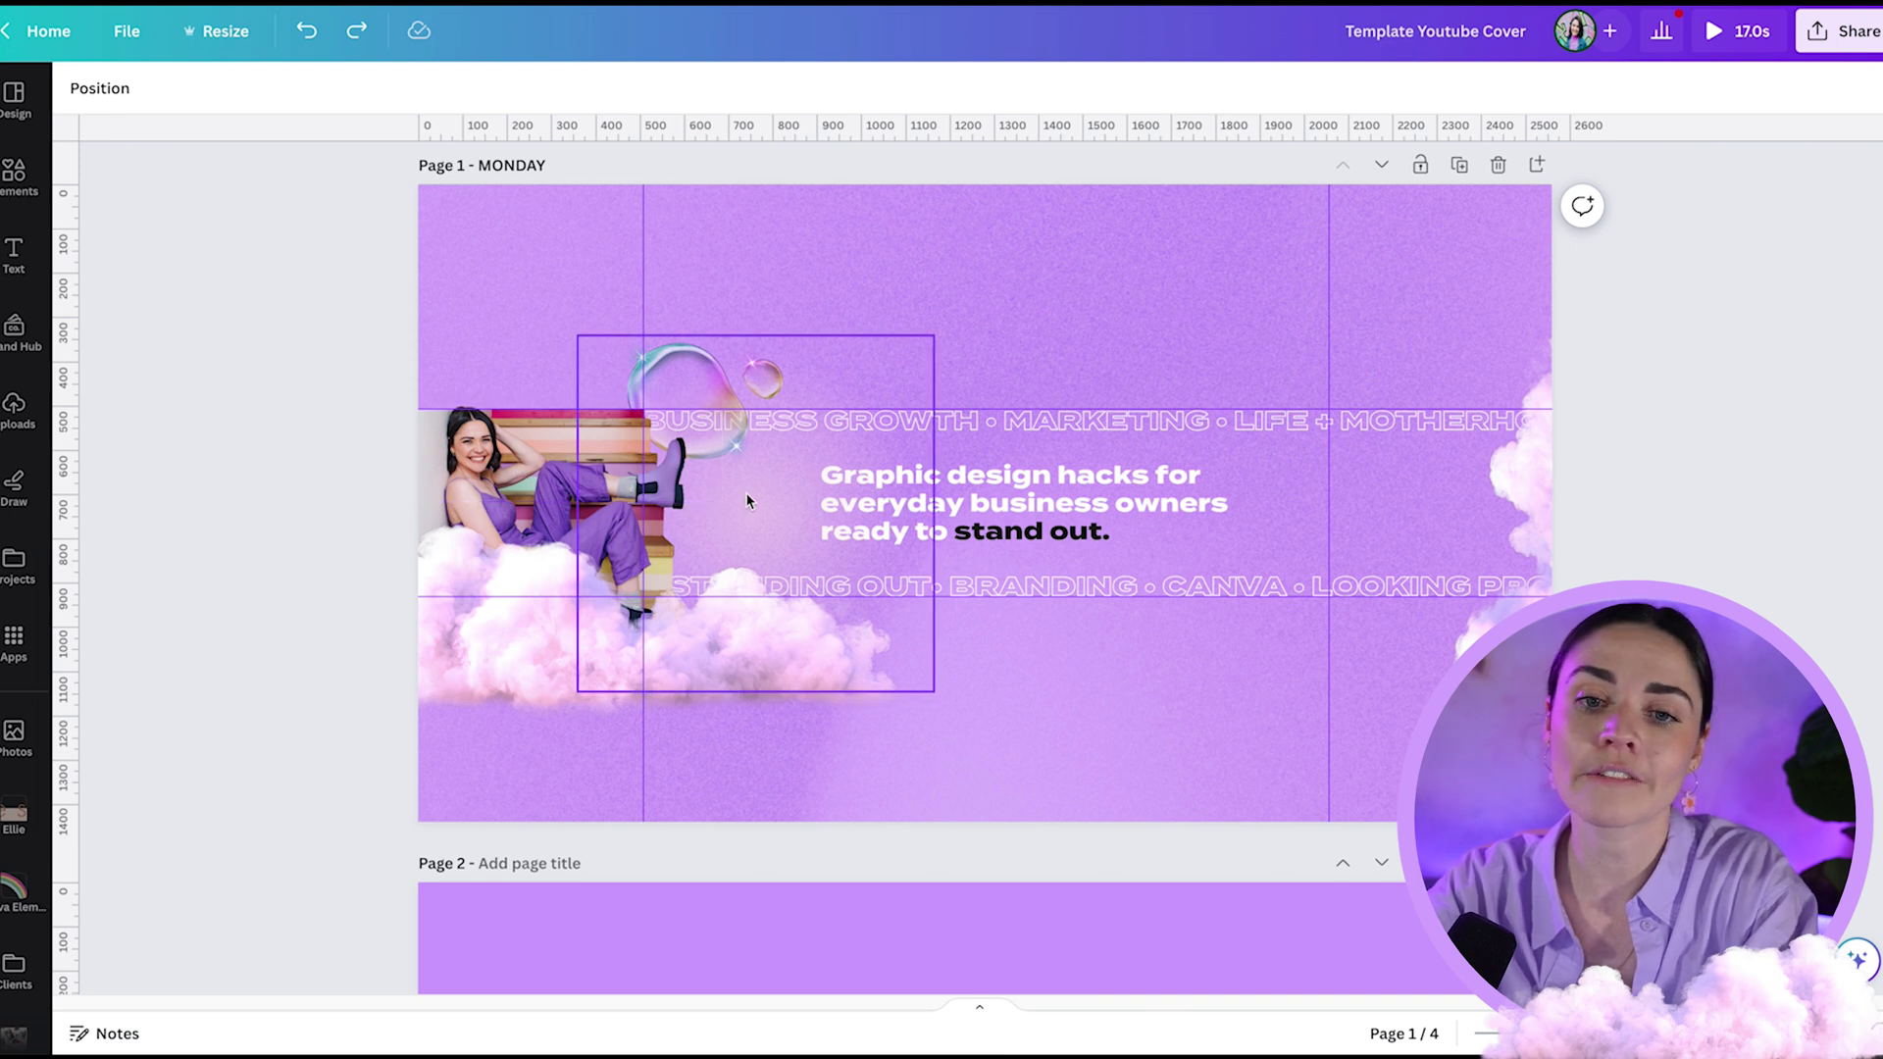
drag(549, 507, 748, 515)
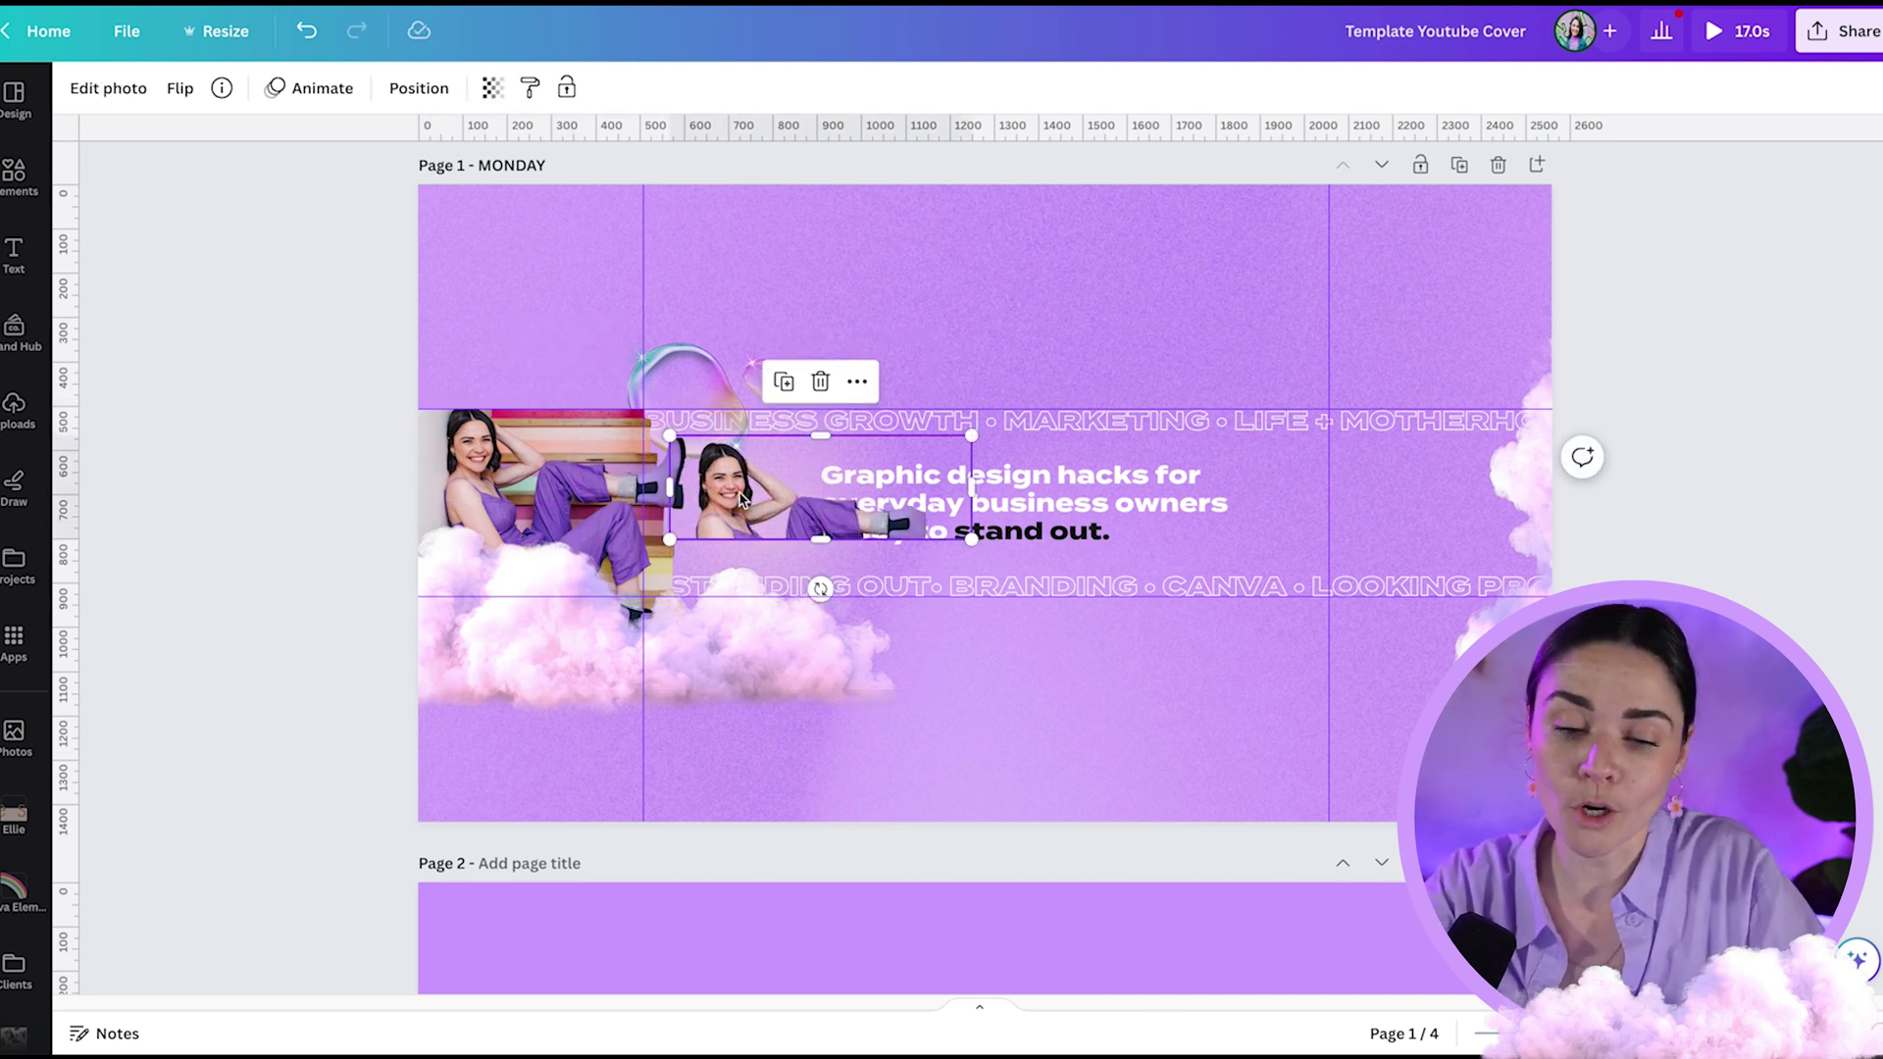
key(ctrl+z)
- Undo the accidental shift of the middle photo row in page 3's grid
scroll(740, 484, down, 15)
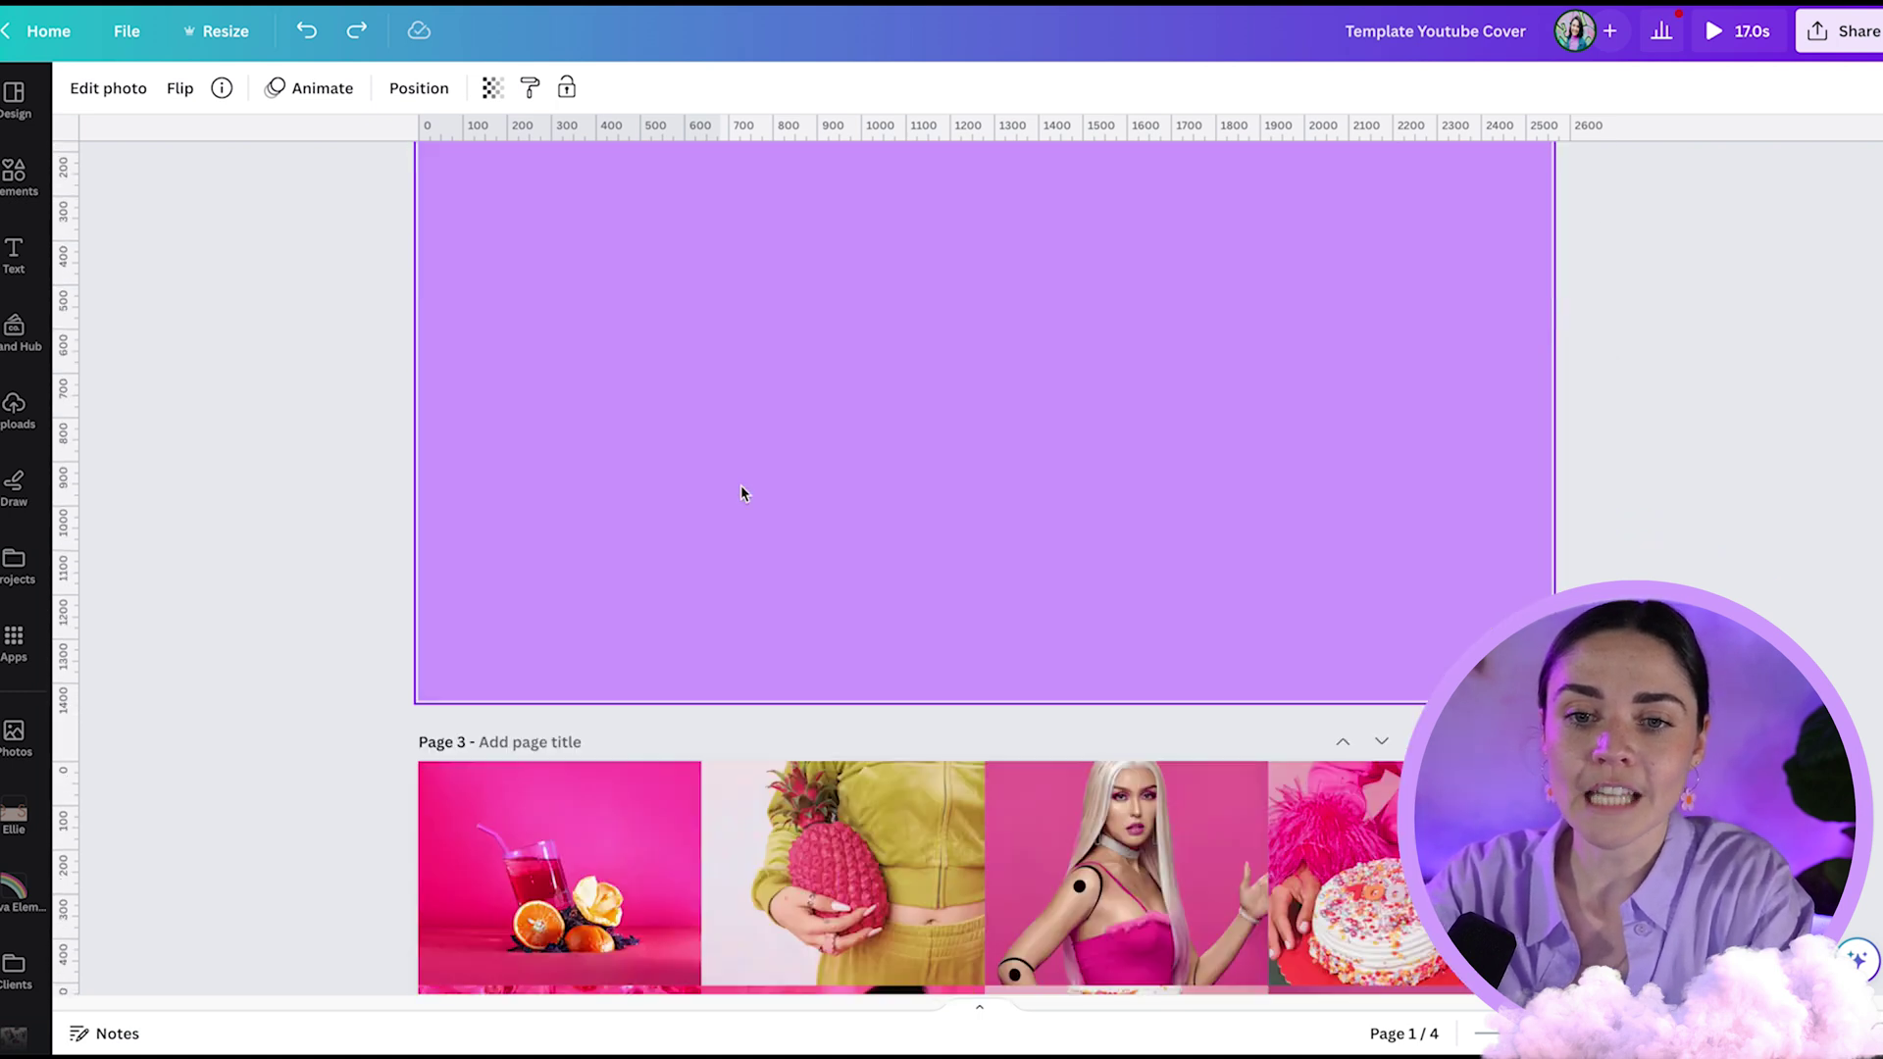
scroll(740, 485, up, 2)
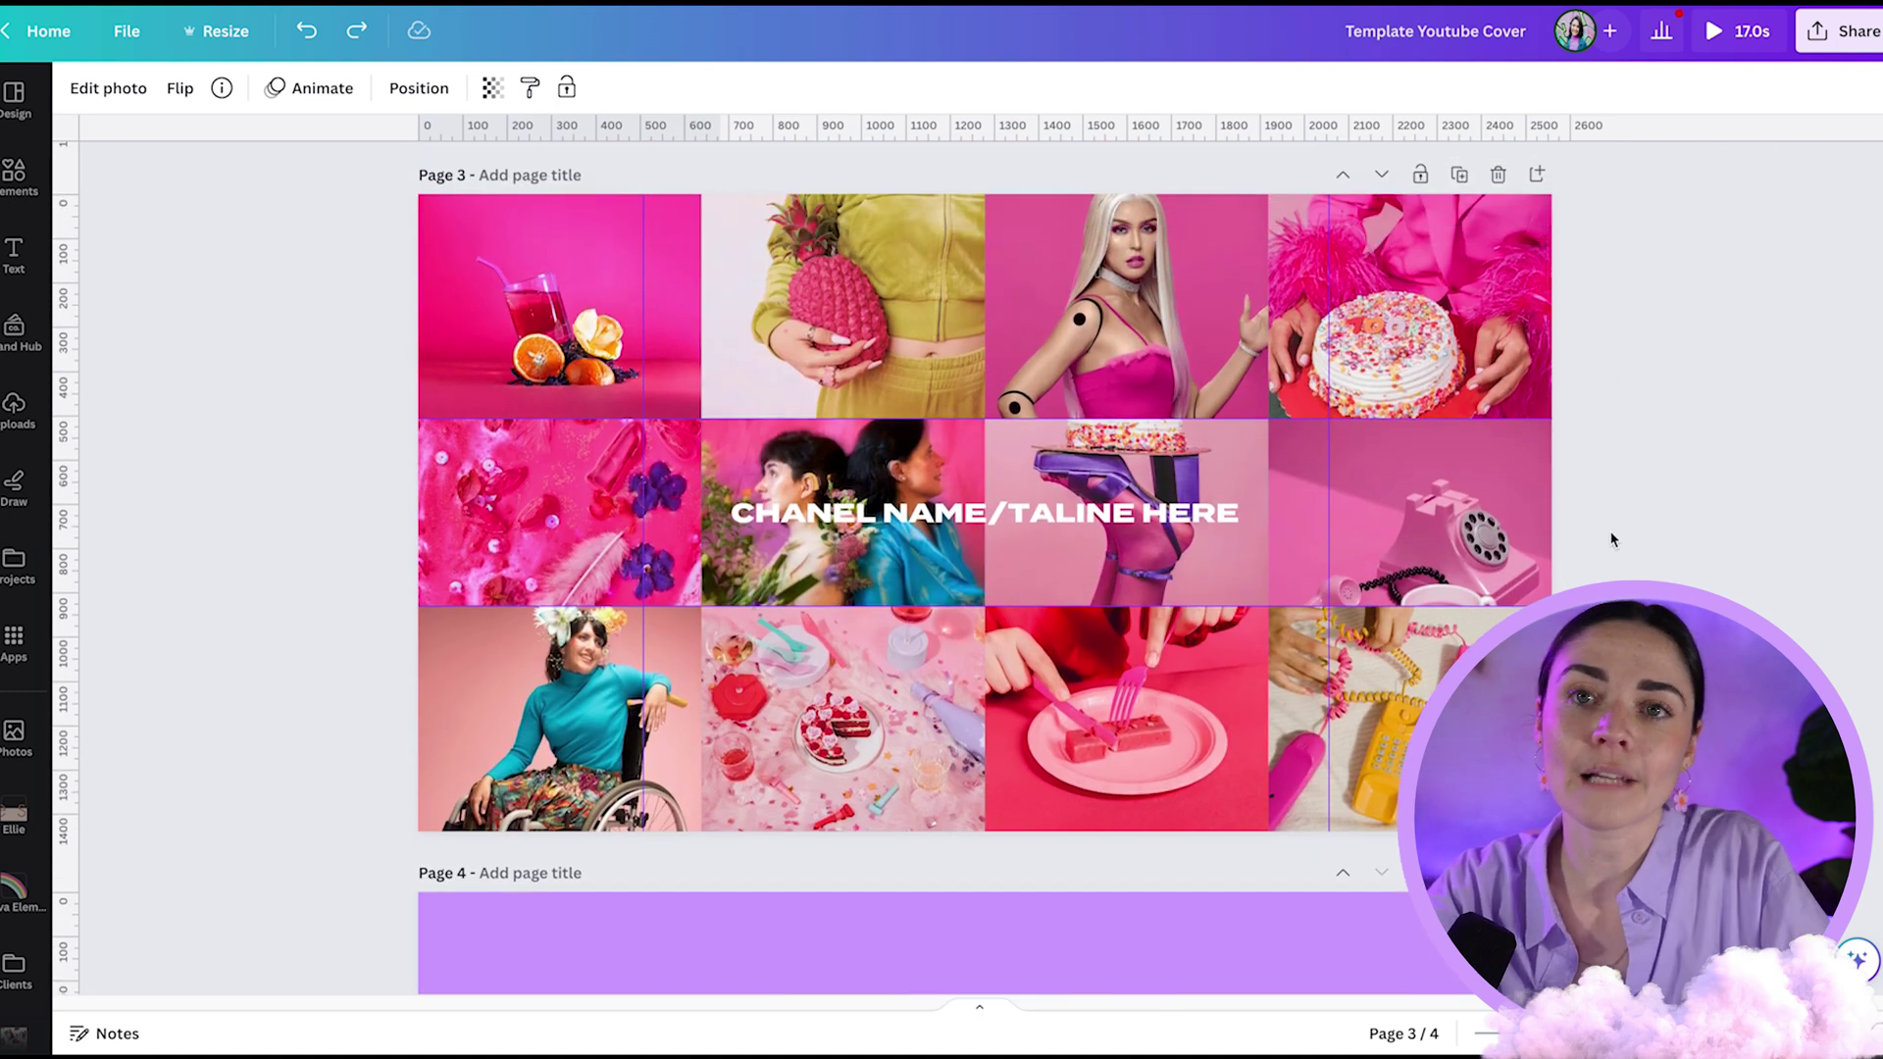
click(1668, 533)
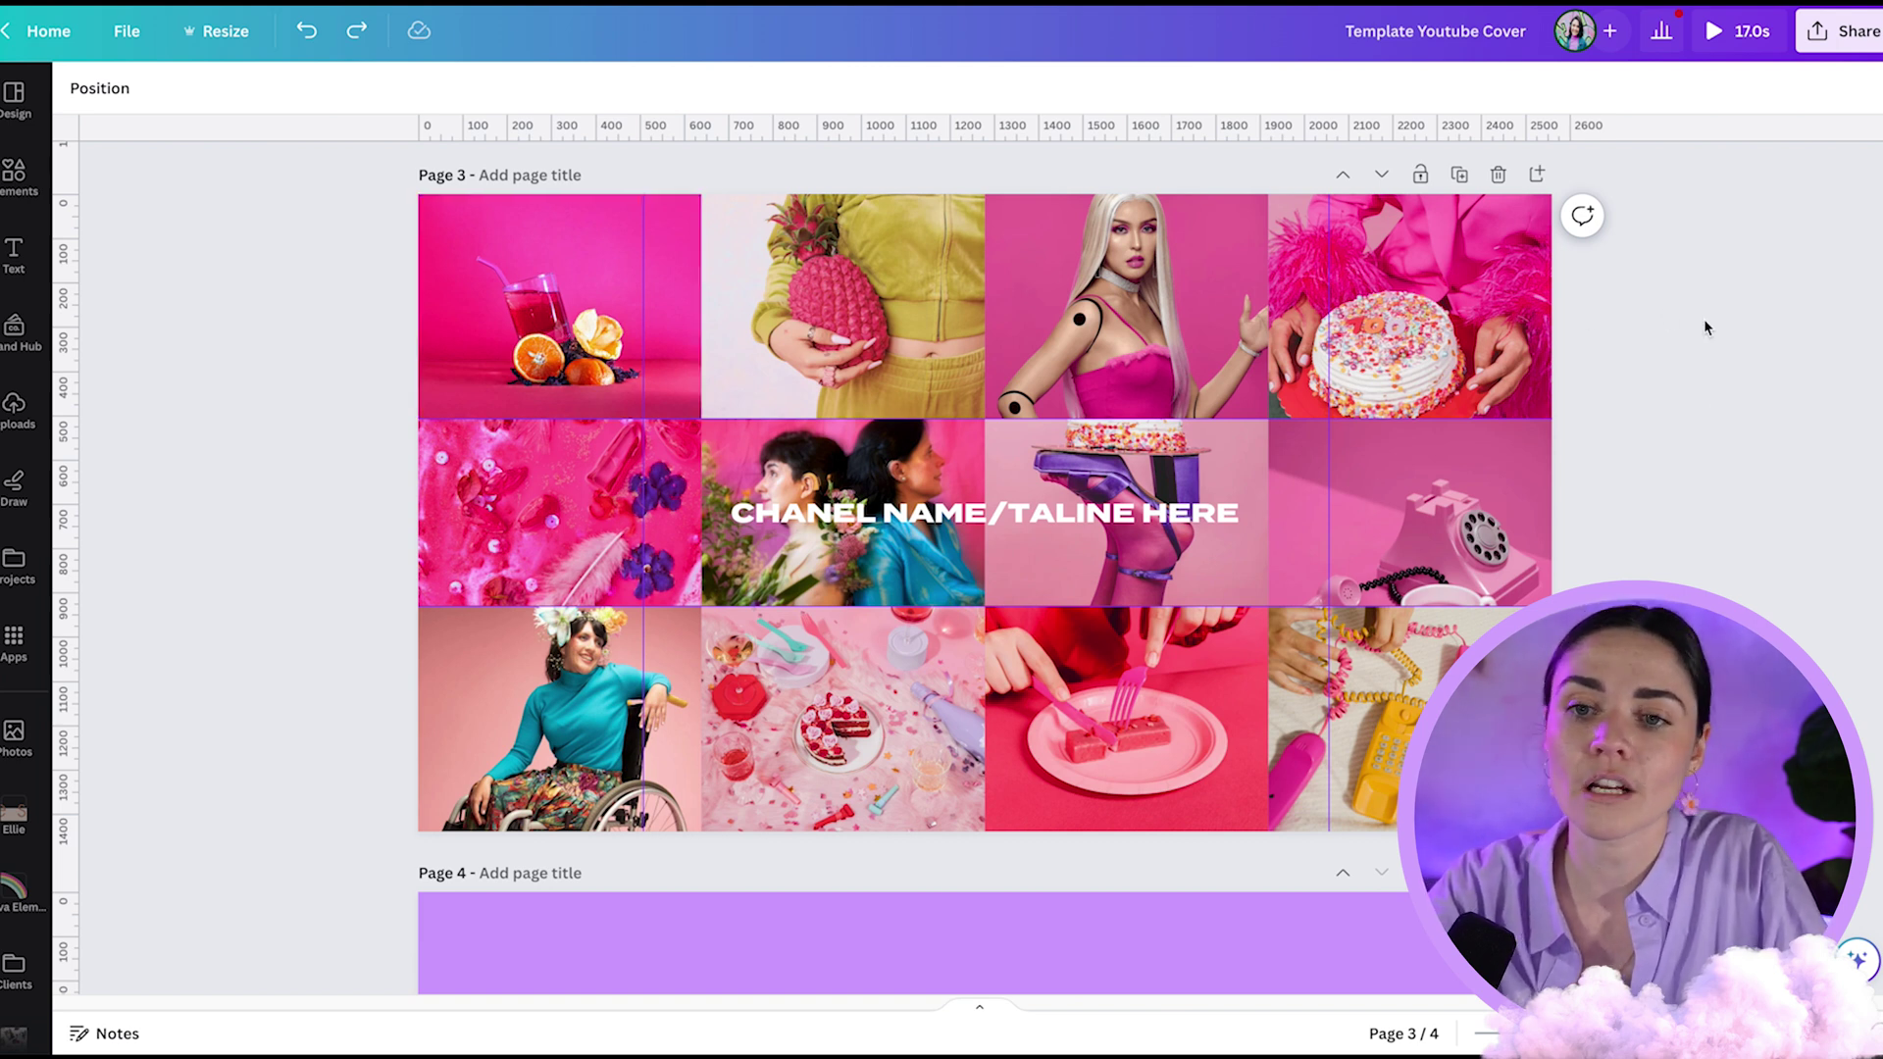
drag(1701, 285, 412, 300)
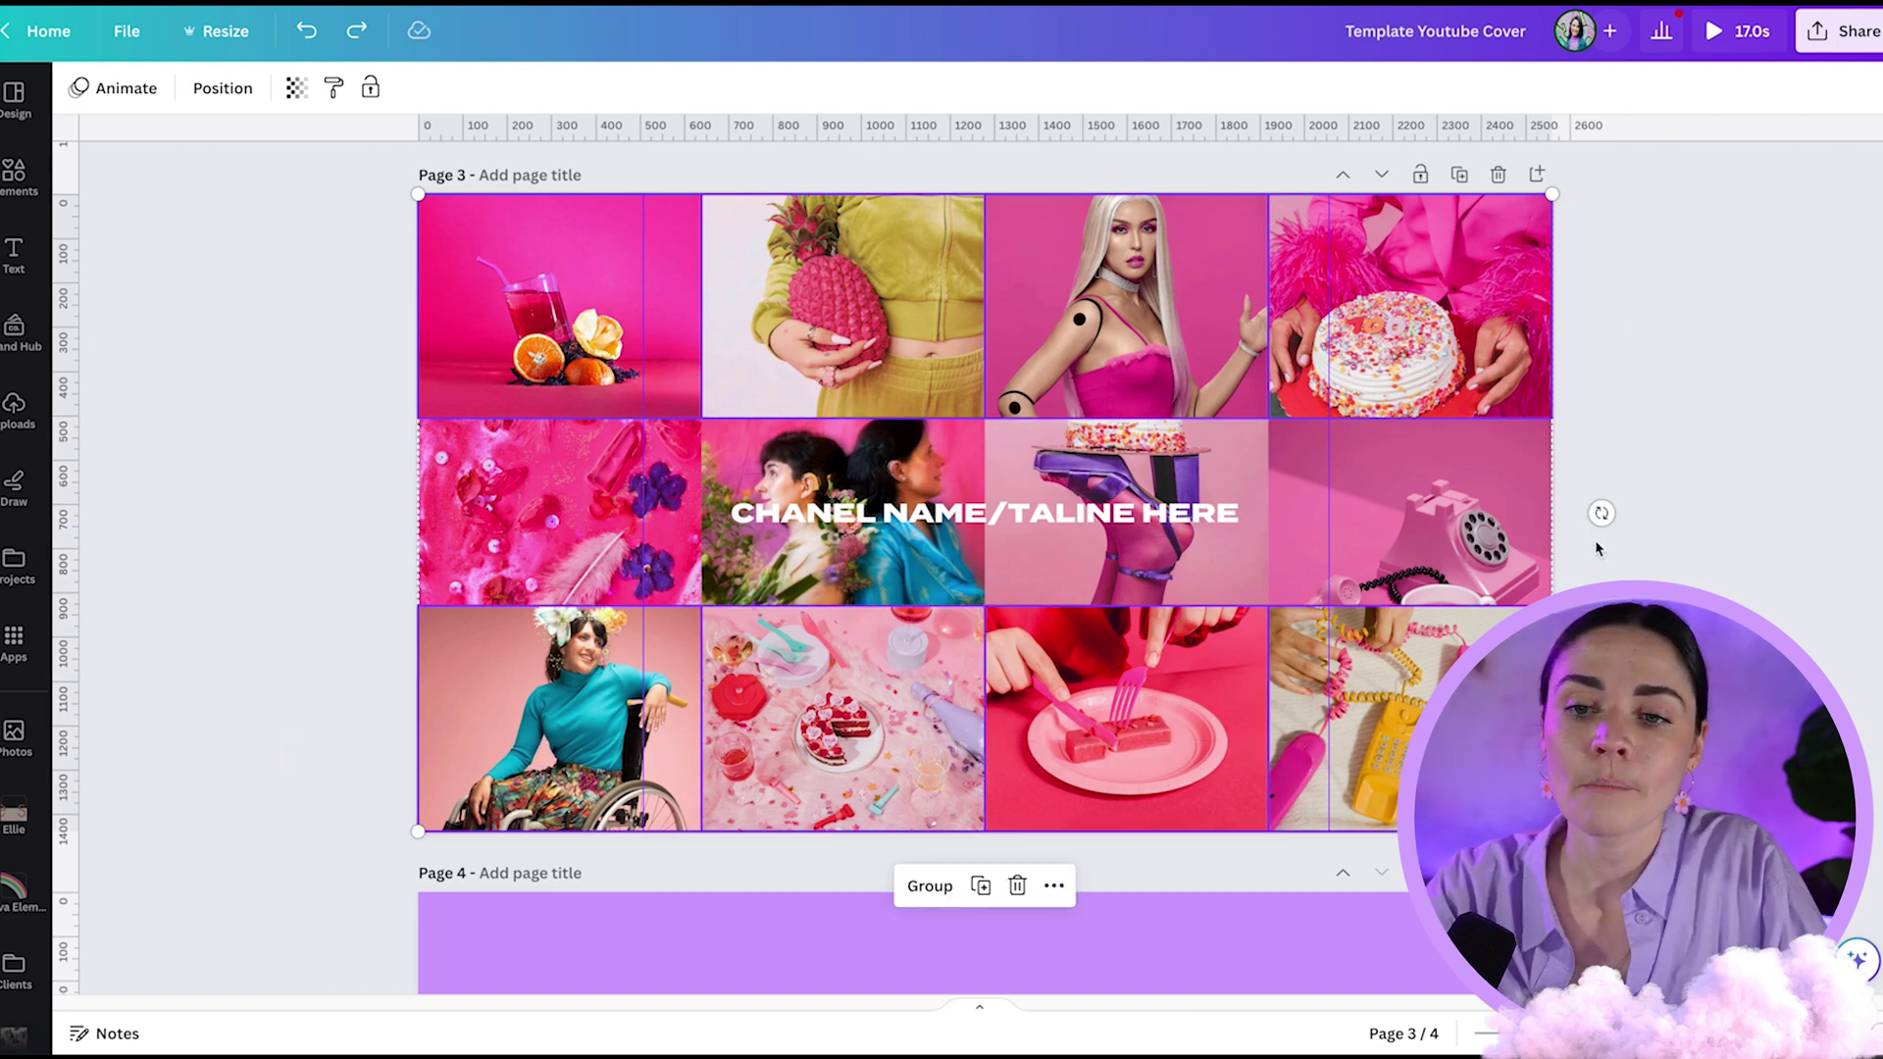
click(537, 577)
drag(537, 576, 498, 581)
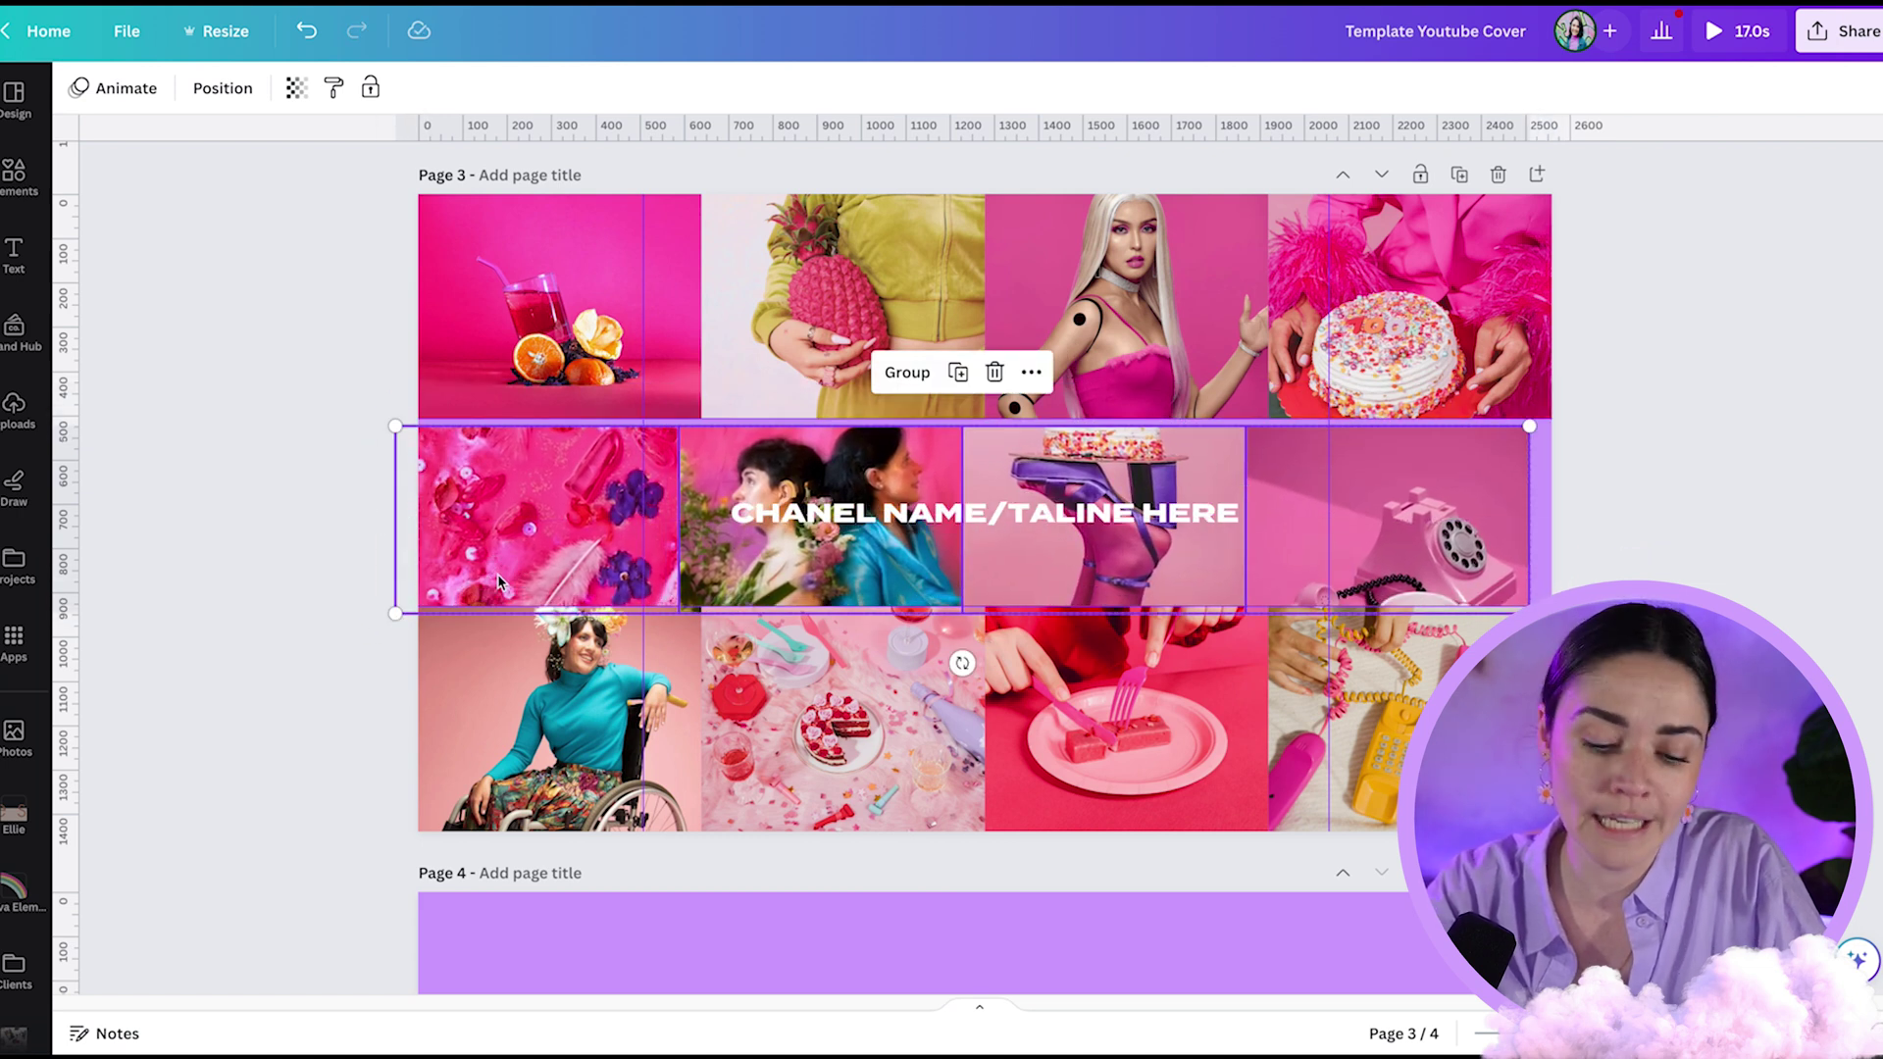
key(ctrl+z)
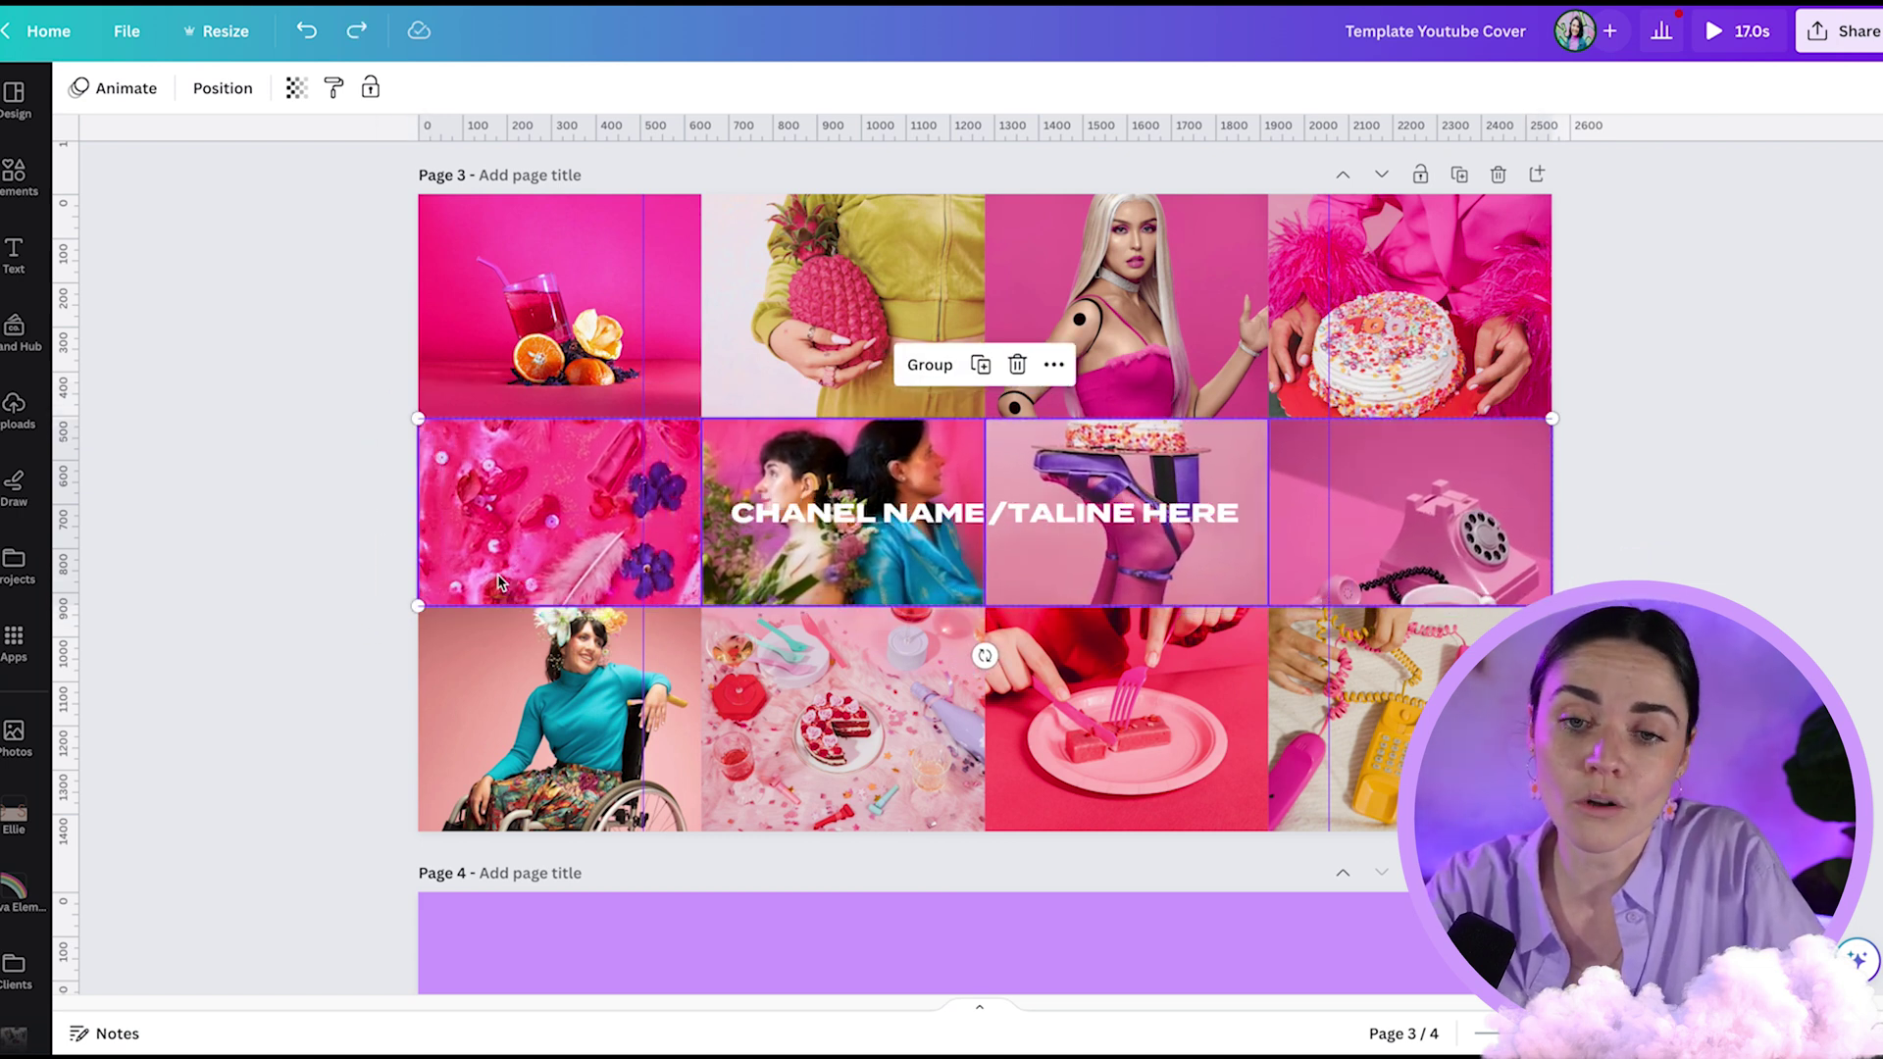
- Select the CHANEL NAME/TALINE HERE headline and scroll back up to Page 1
click(942, 526)
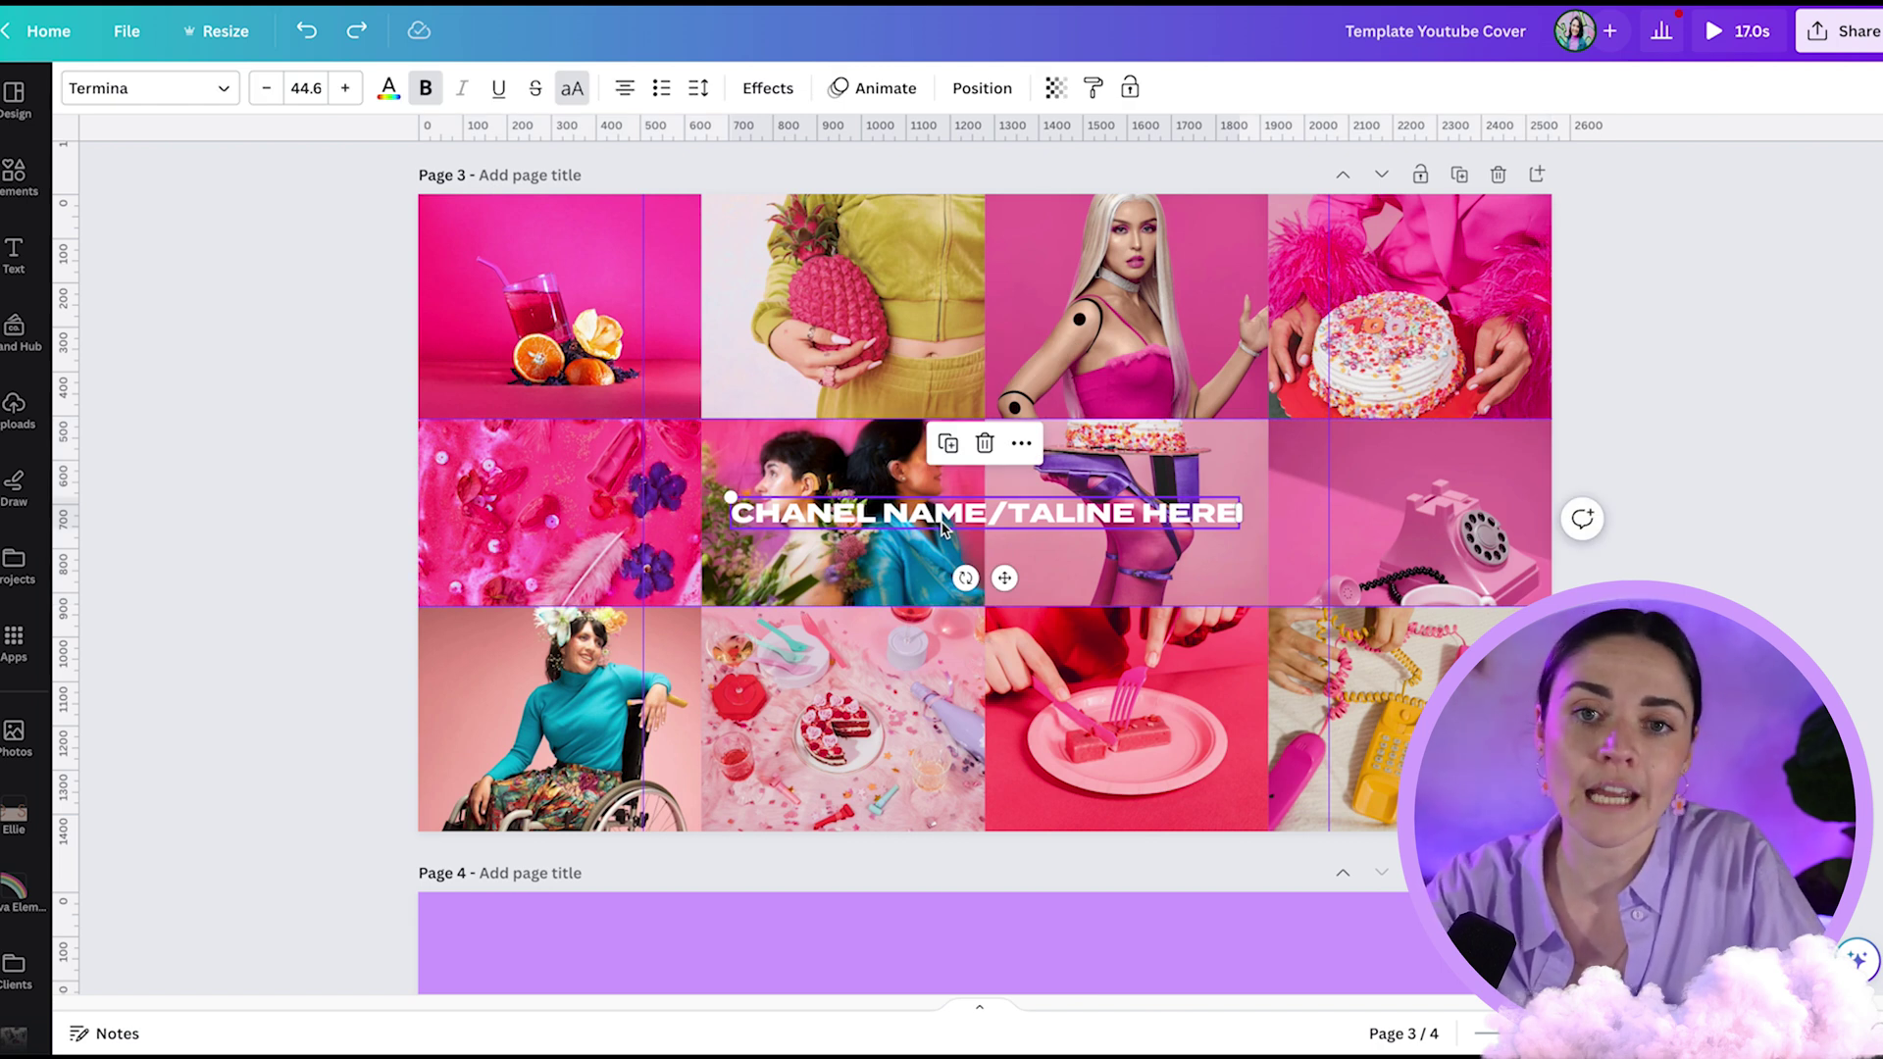
scroll(932, 449, up, 1)
scroll(932, 449, up, 15)
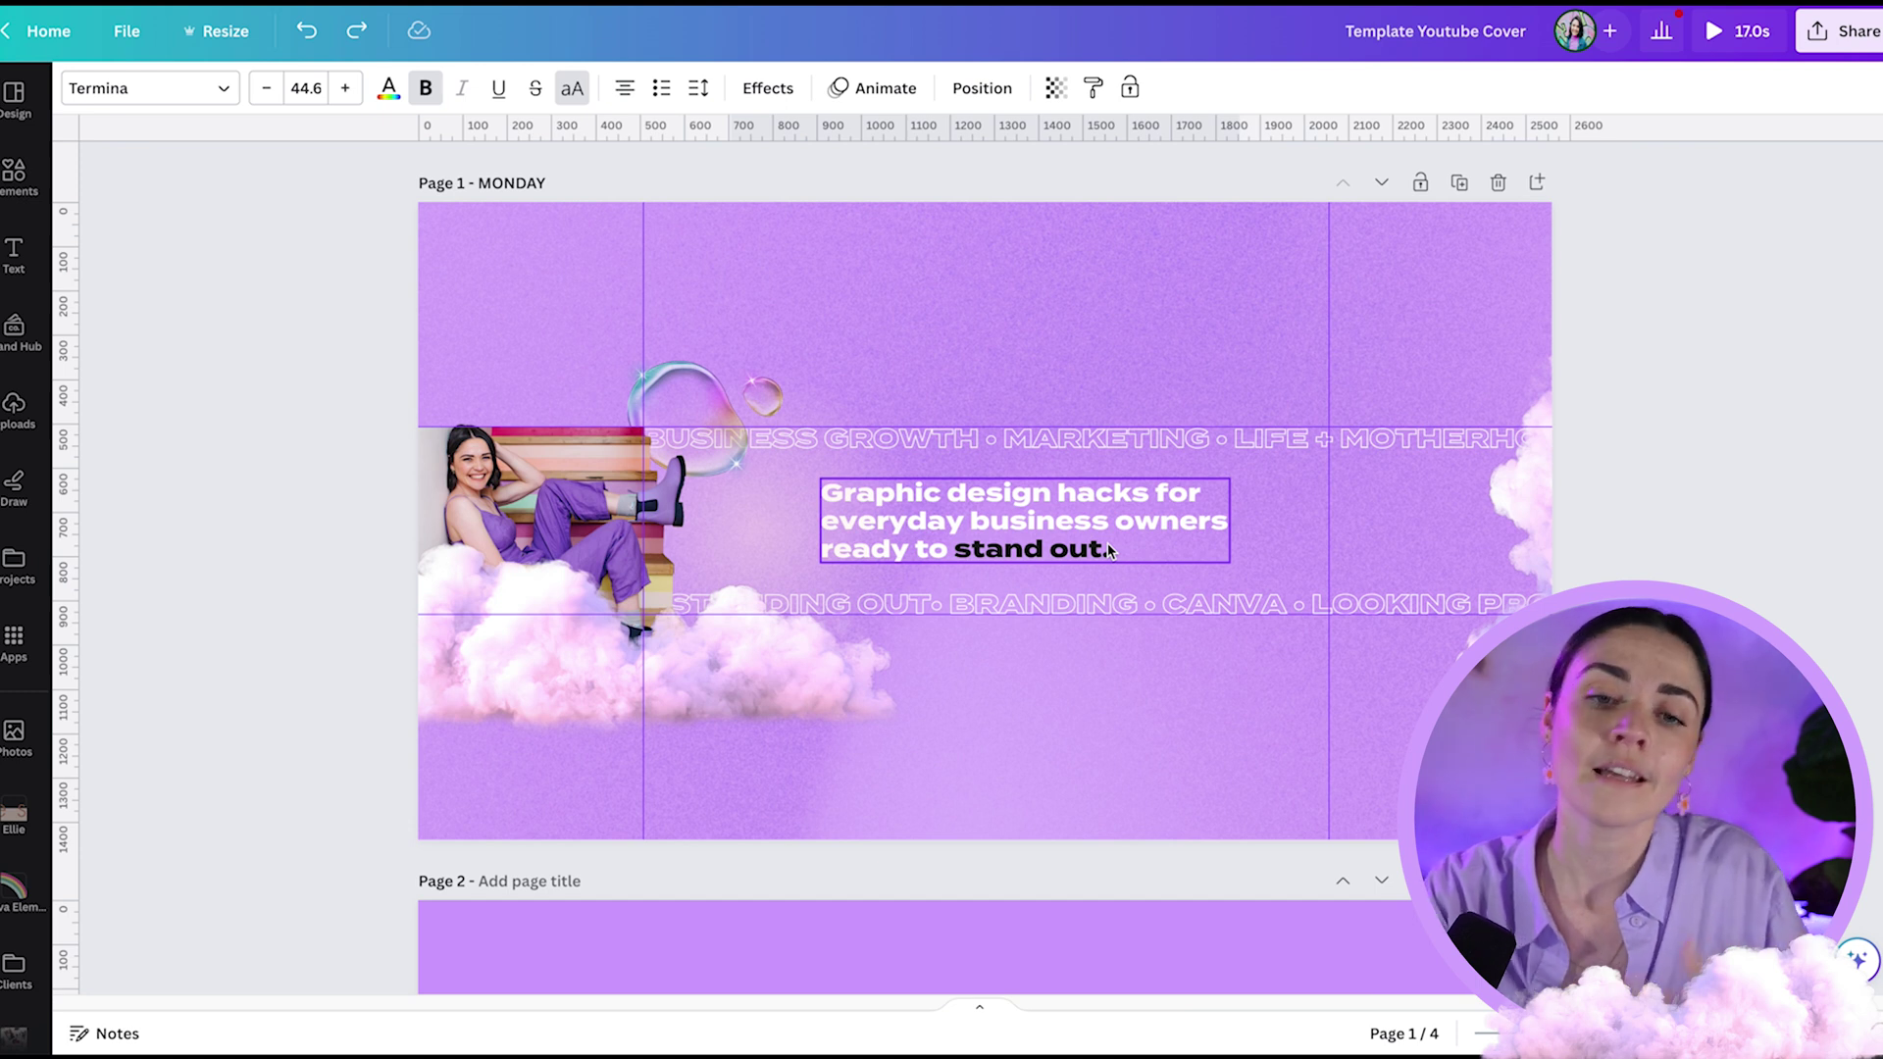
- Deselect the headline and scroll past the photo-grid and logo pages back to blank Page 2
click(1800, 469)
scroll(1800, 473, down, 5)
scroll(1800, 473, down, 8)
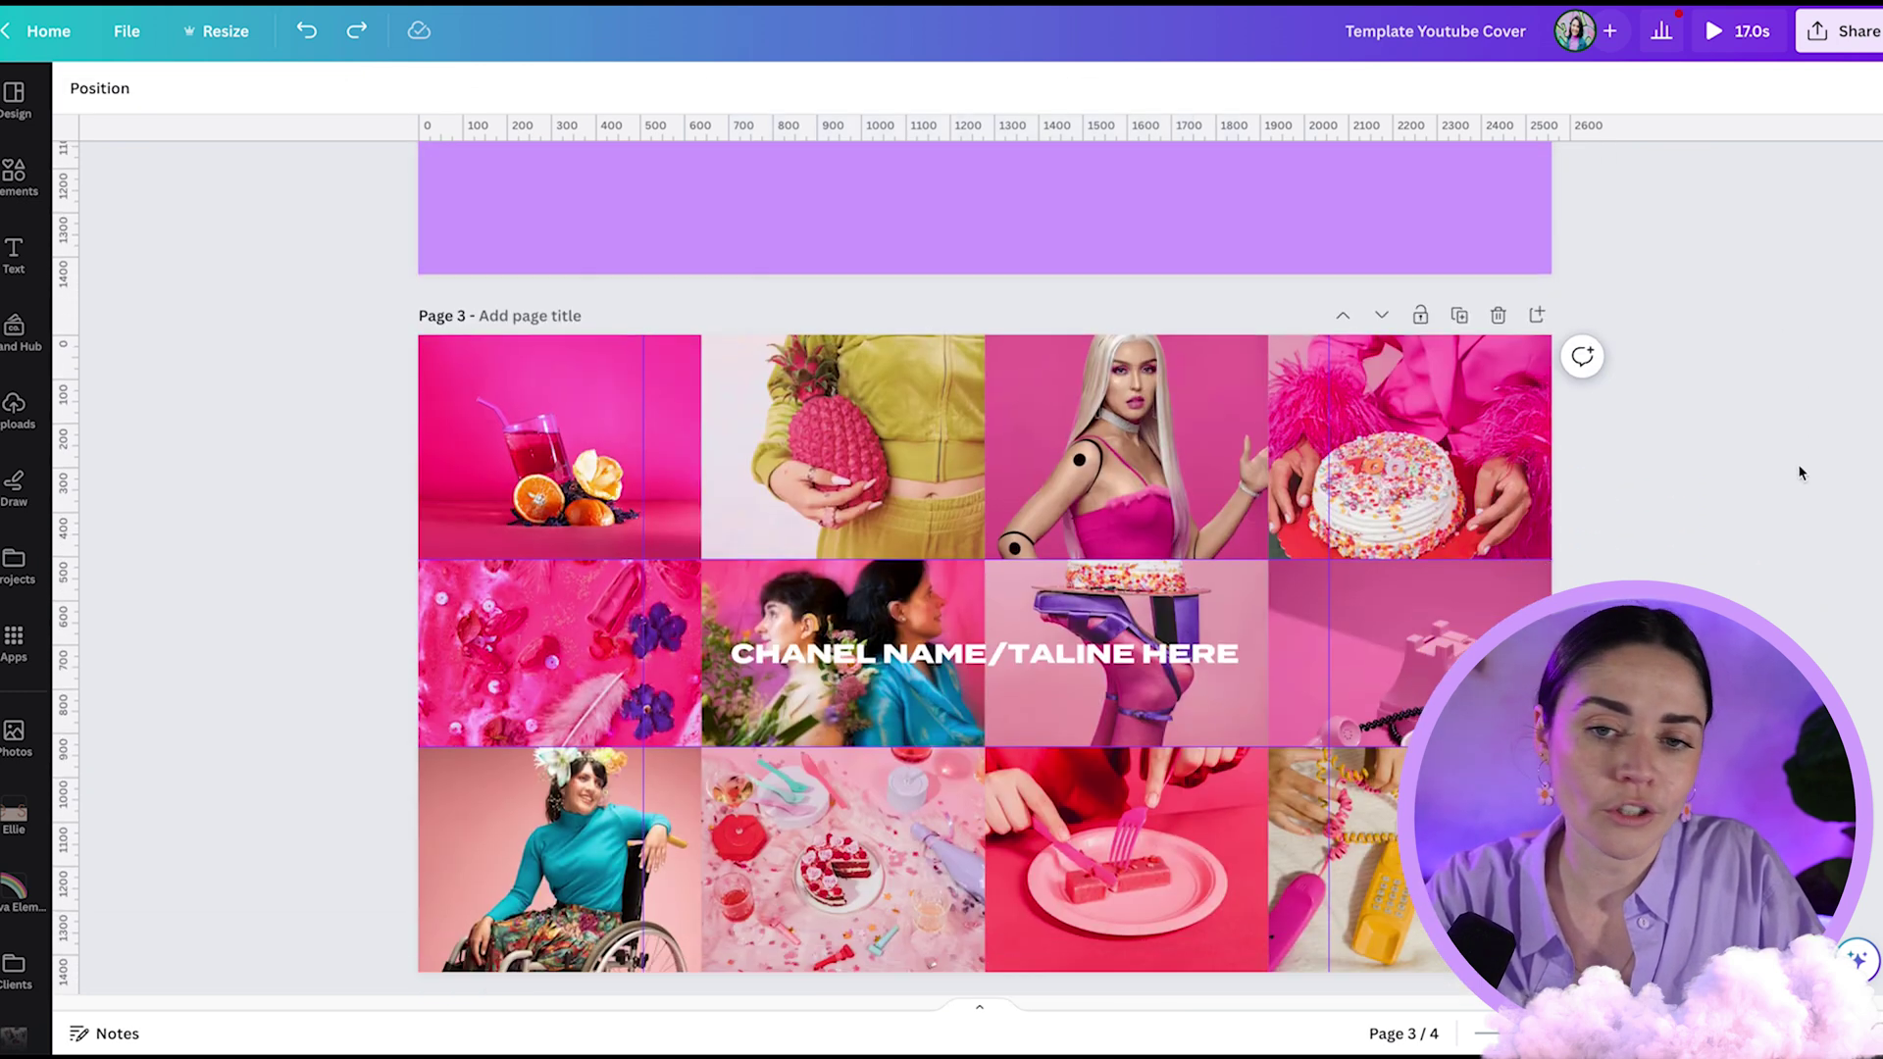
scroll(1800, 472, down, 1)
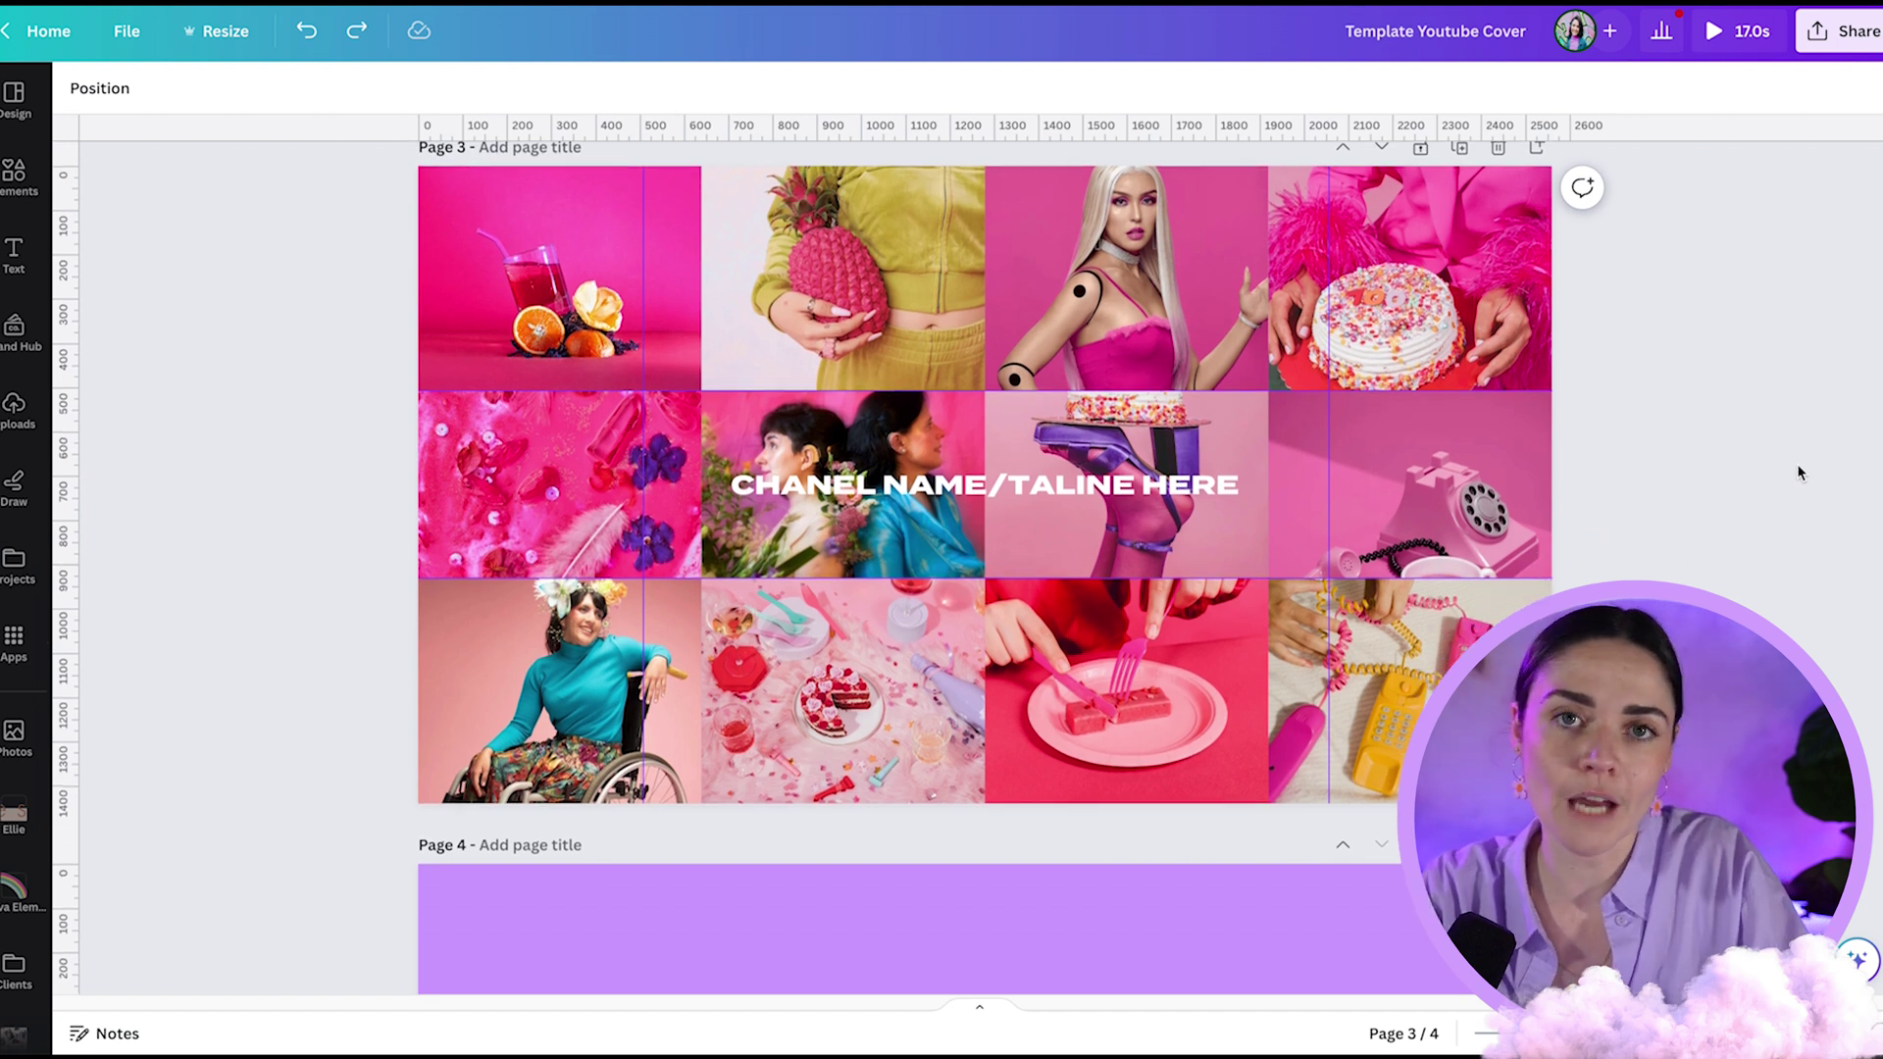
scroll(1800, 473, down, 10)
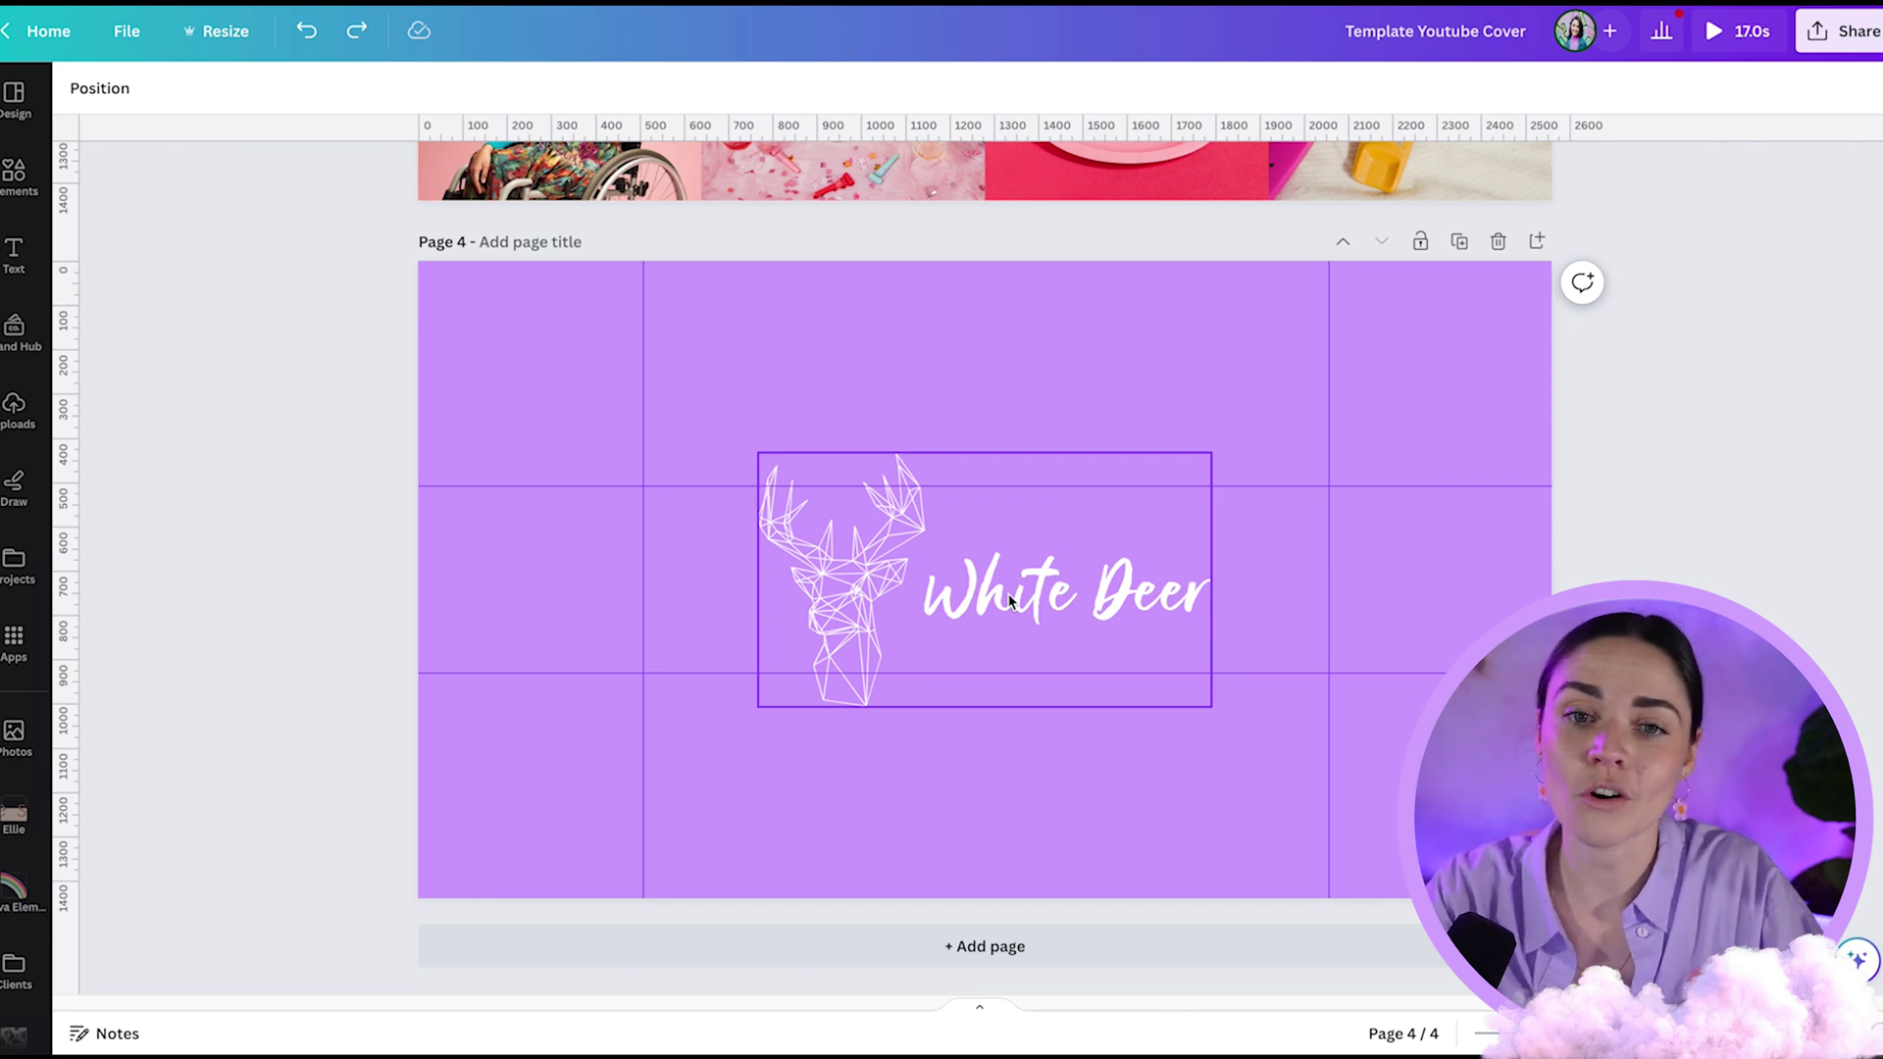
scroll(1010, 600, up, 3)
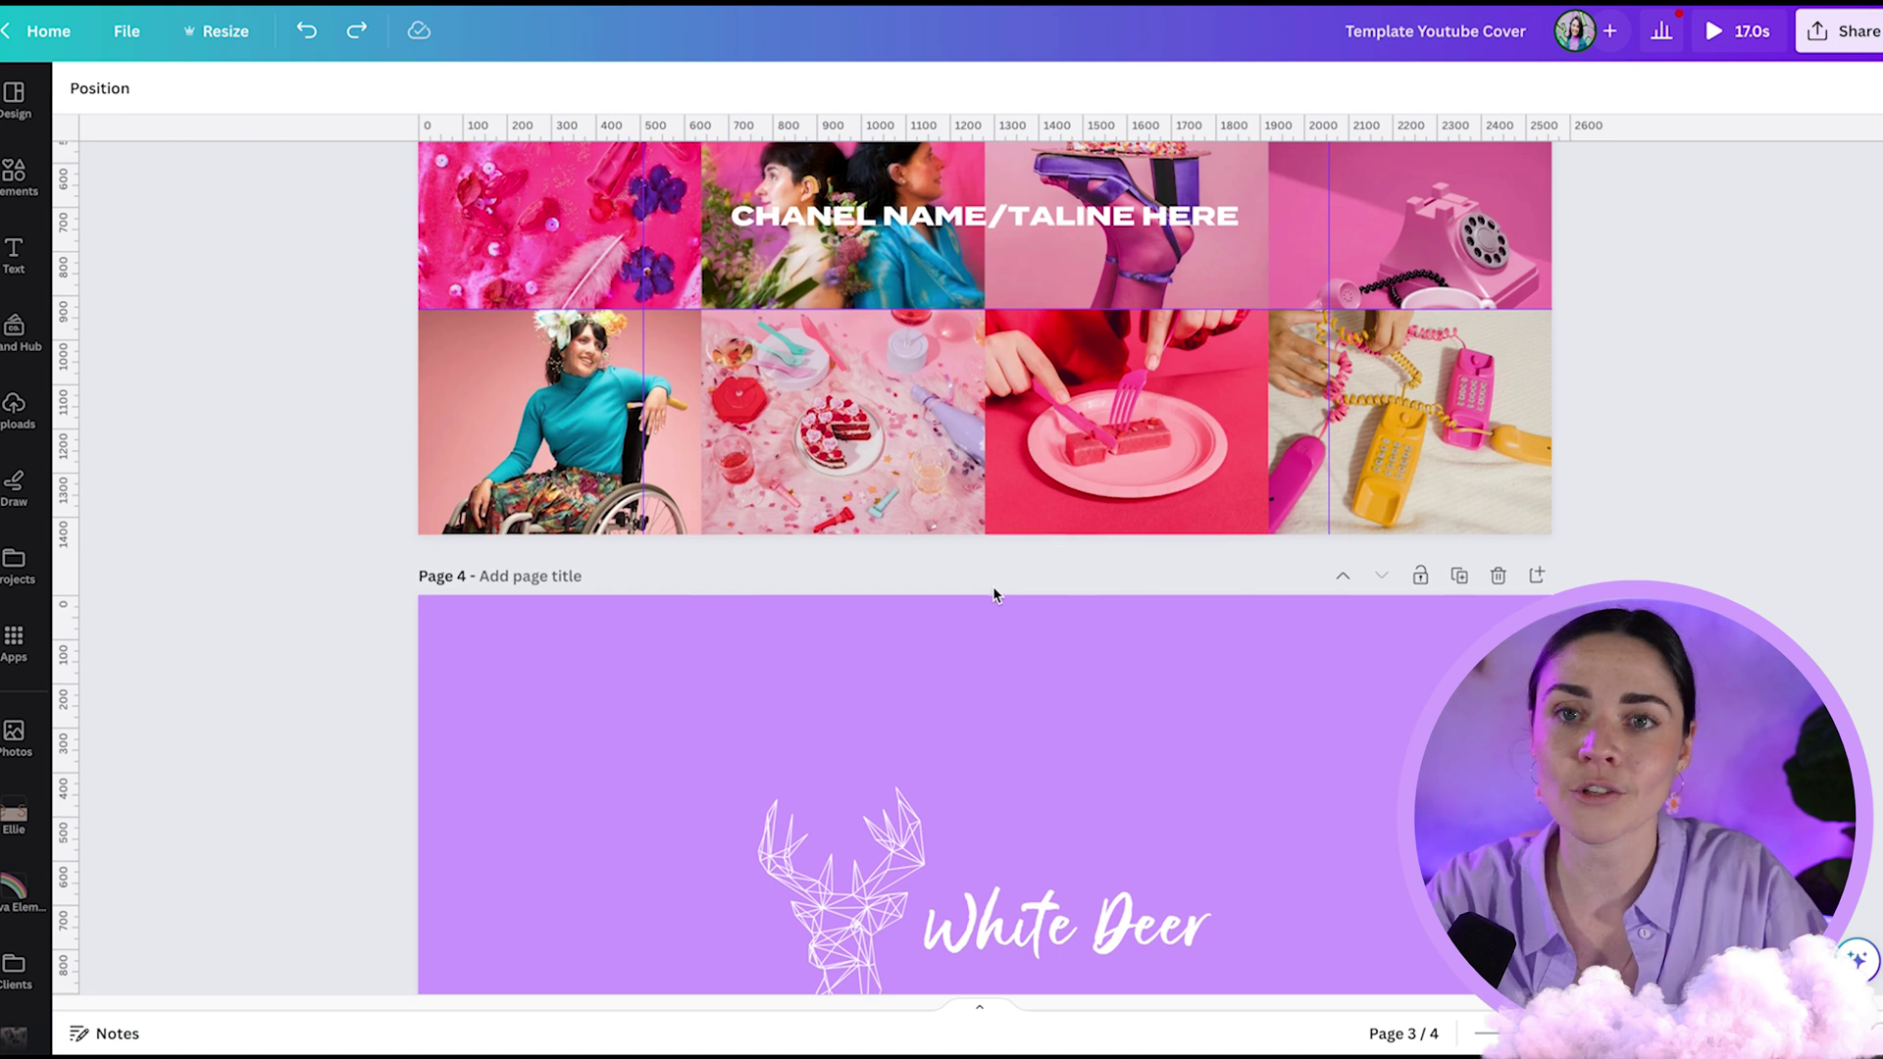
scroll(993, 594, up, 10)
scroll(994, 588, down, 5)
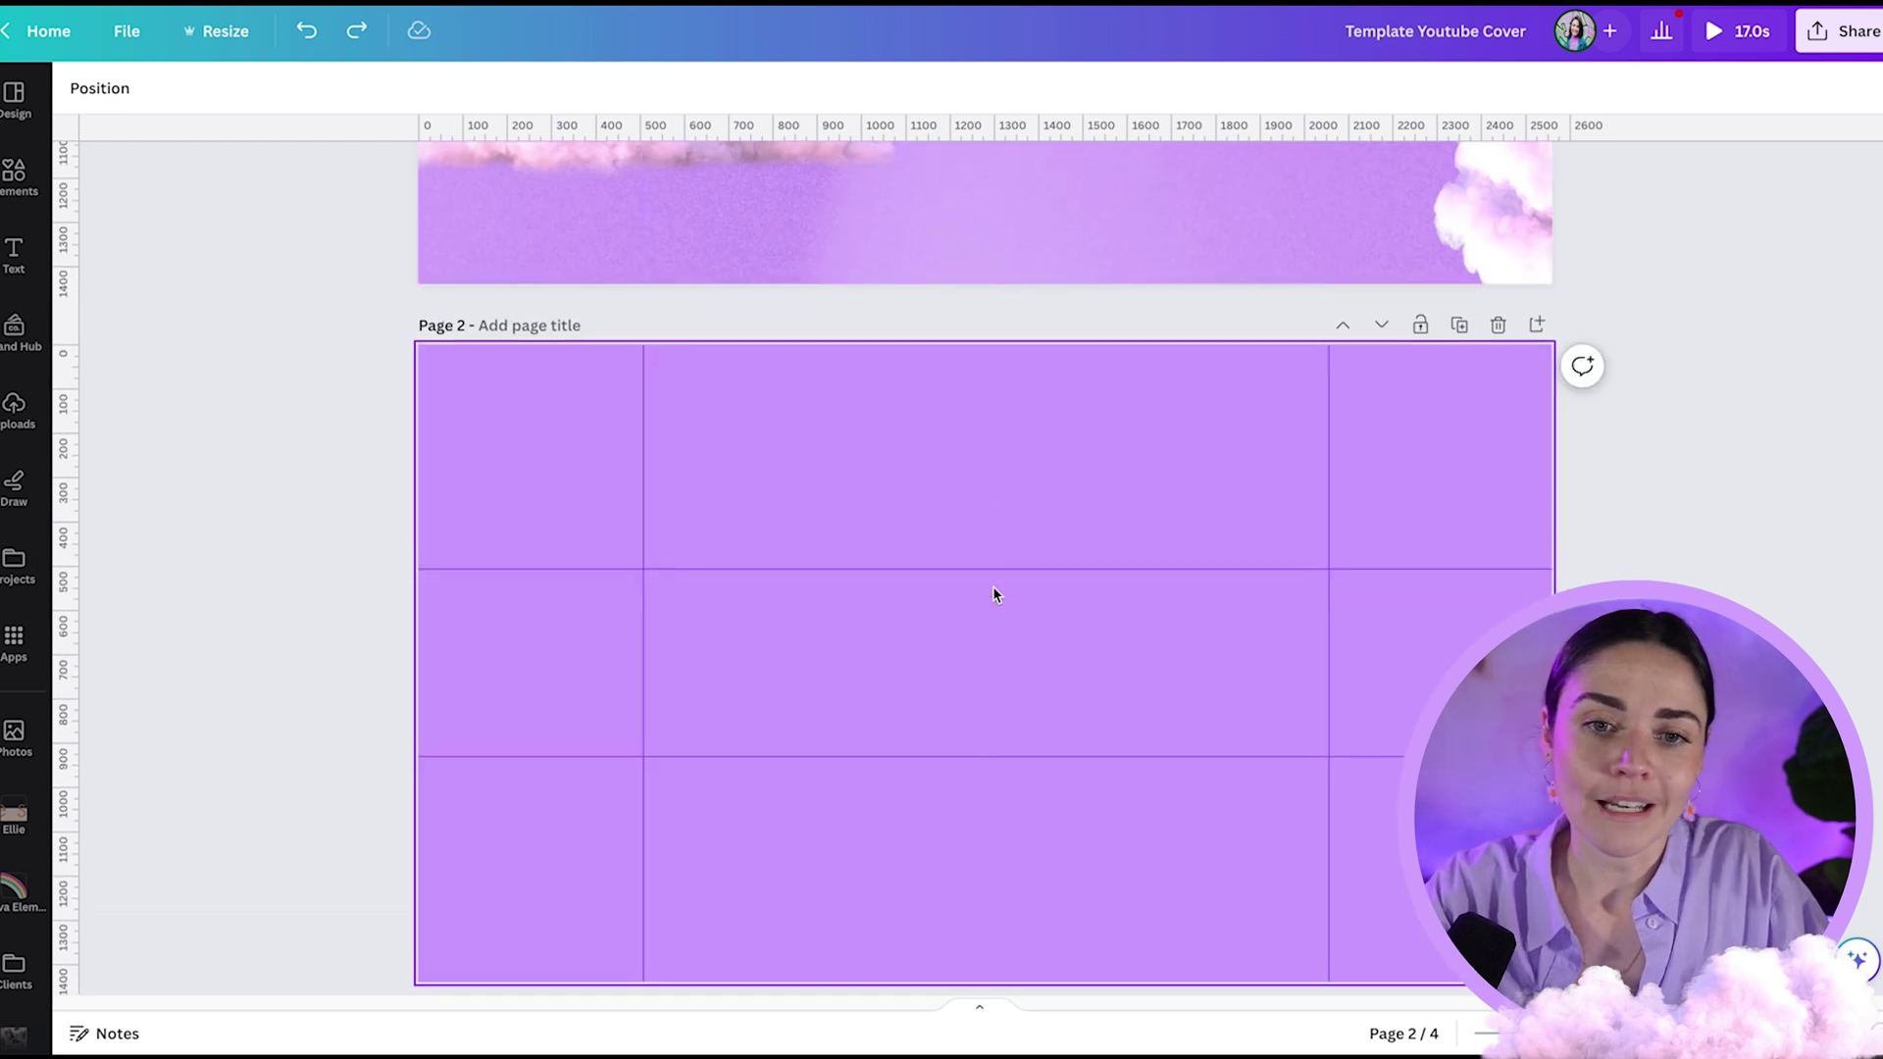
scroll(993, 593, up, 1)
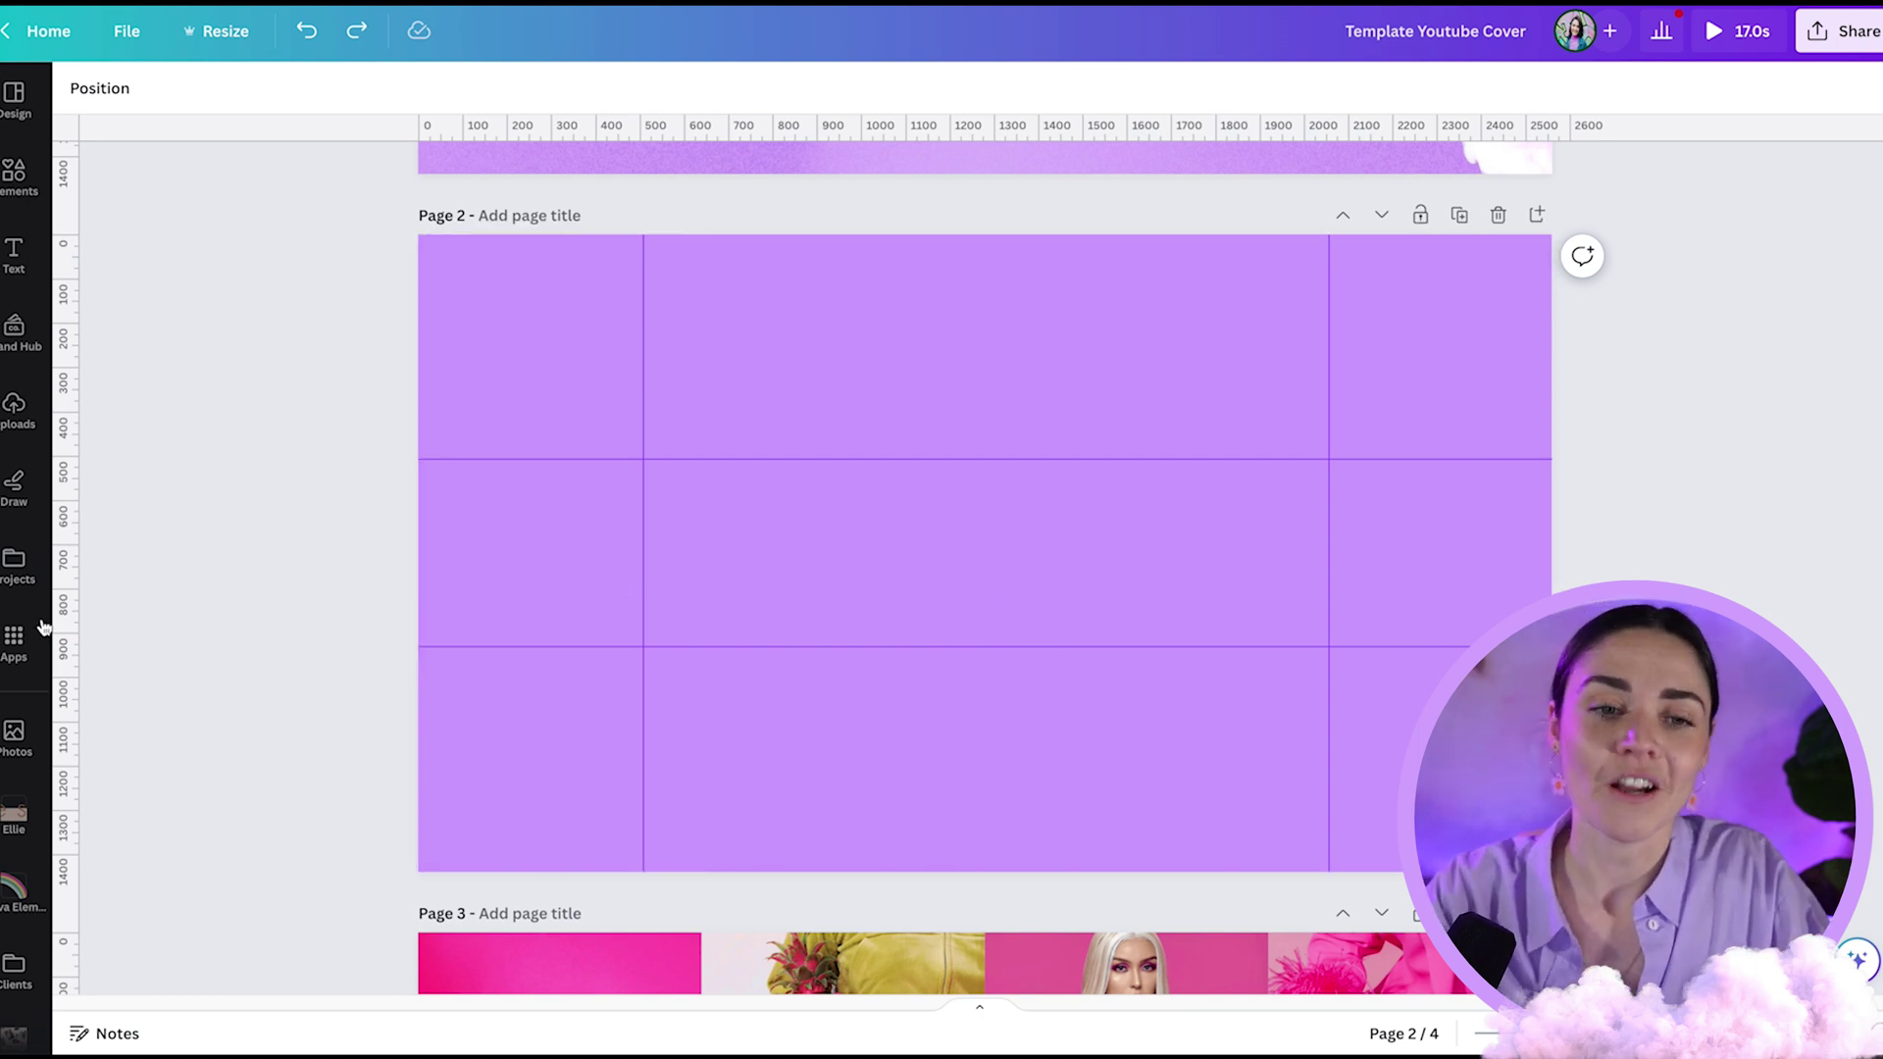
scroll(34, 690, down, 10)
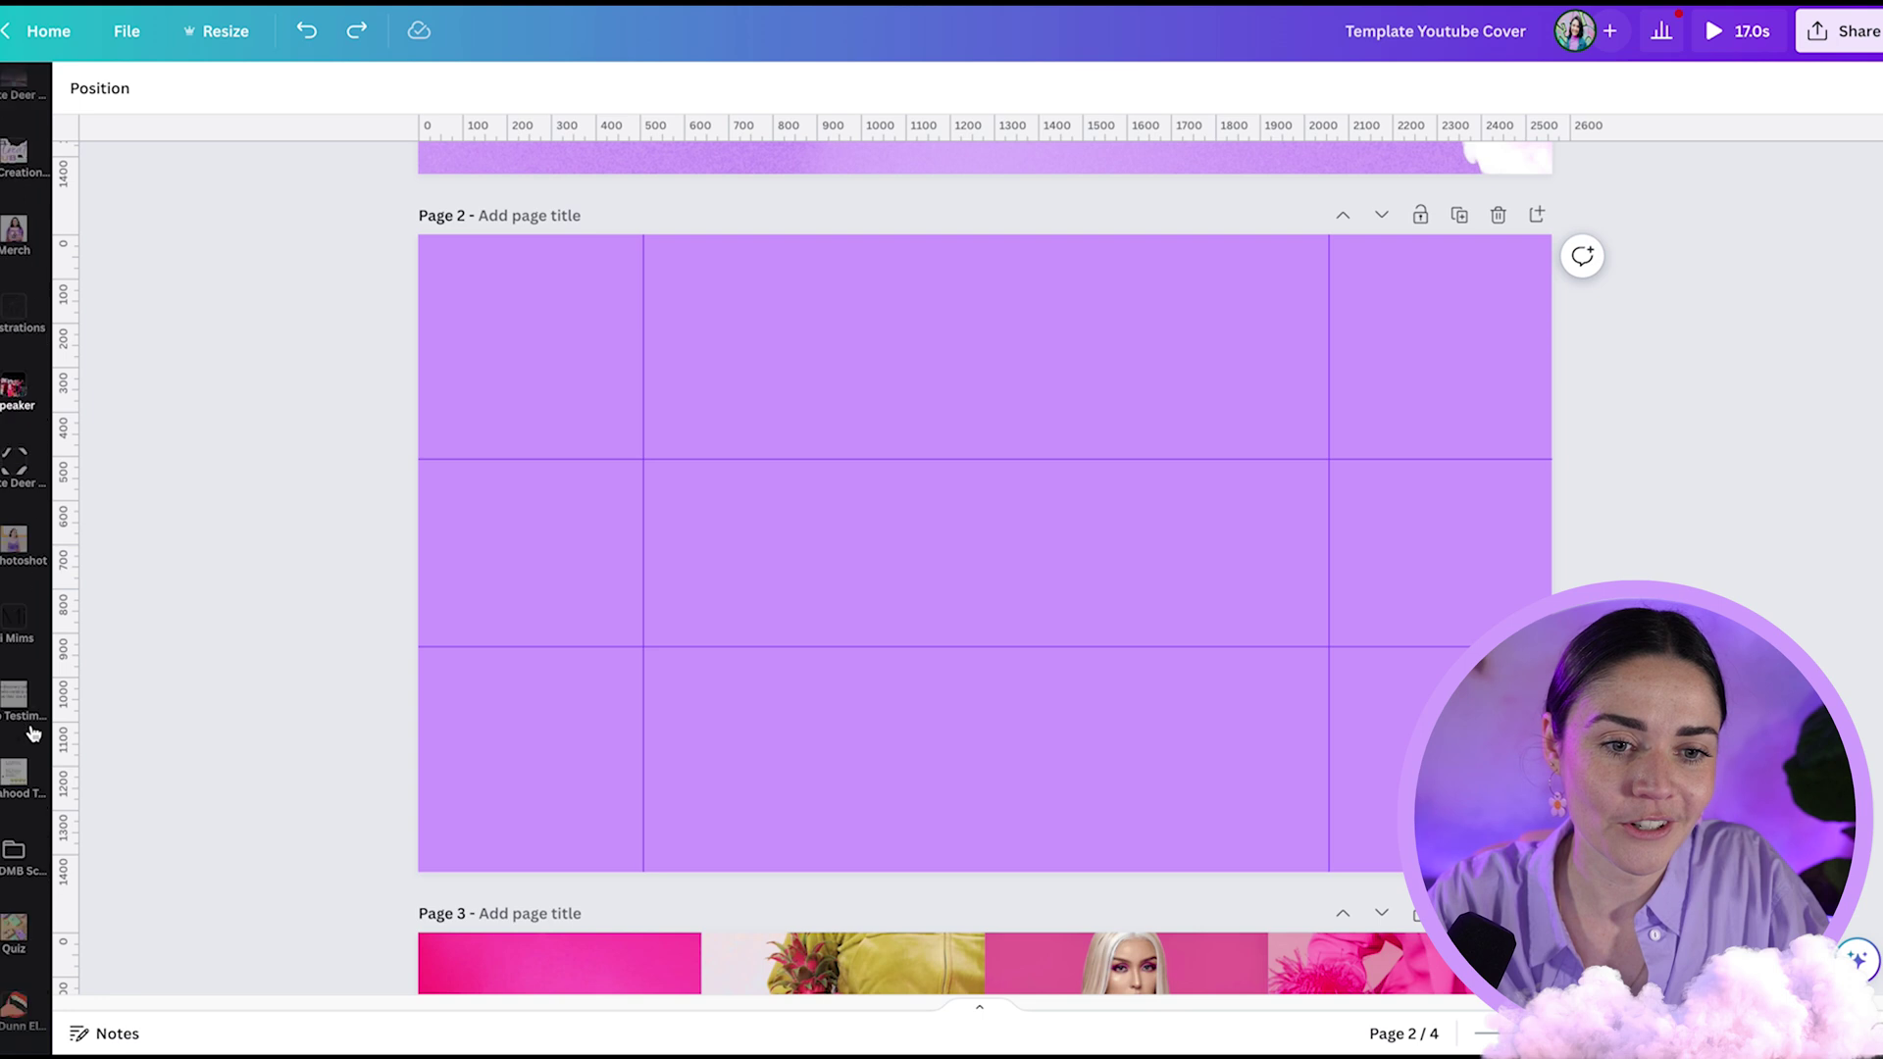
- Add the orange umbrella photo from the Photoshot image library to Page 2
click(16, 560)
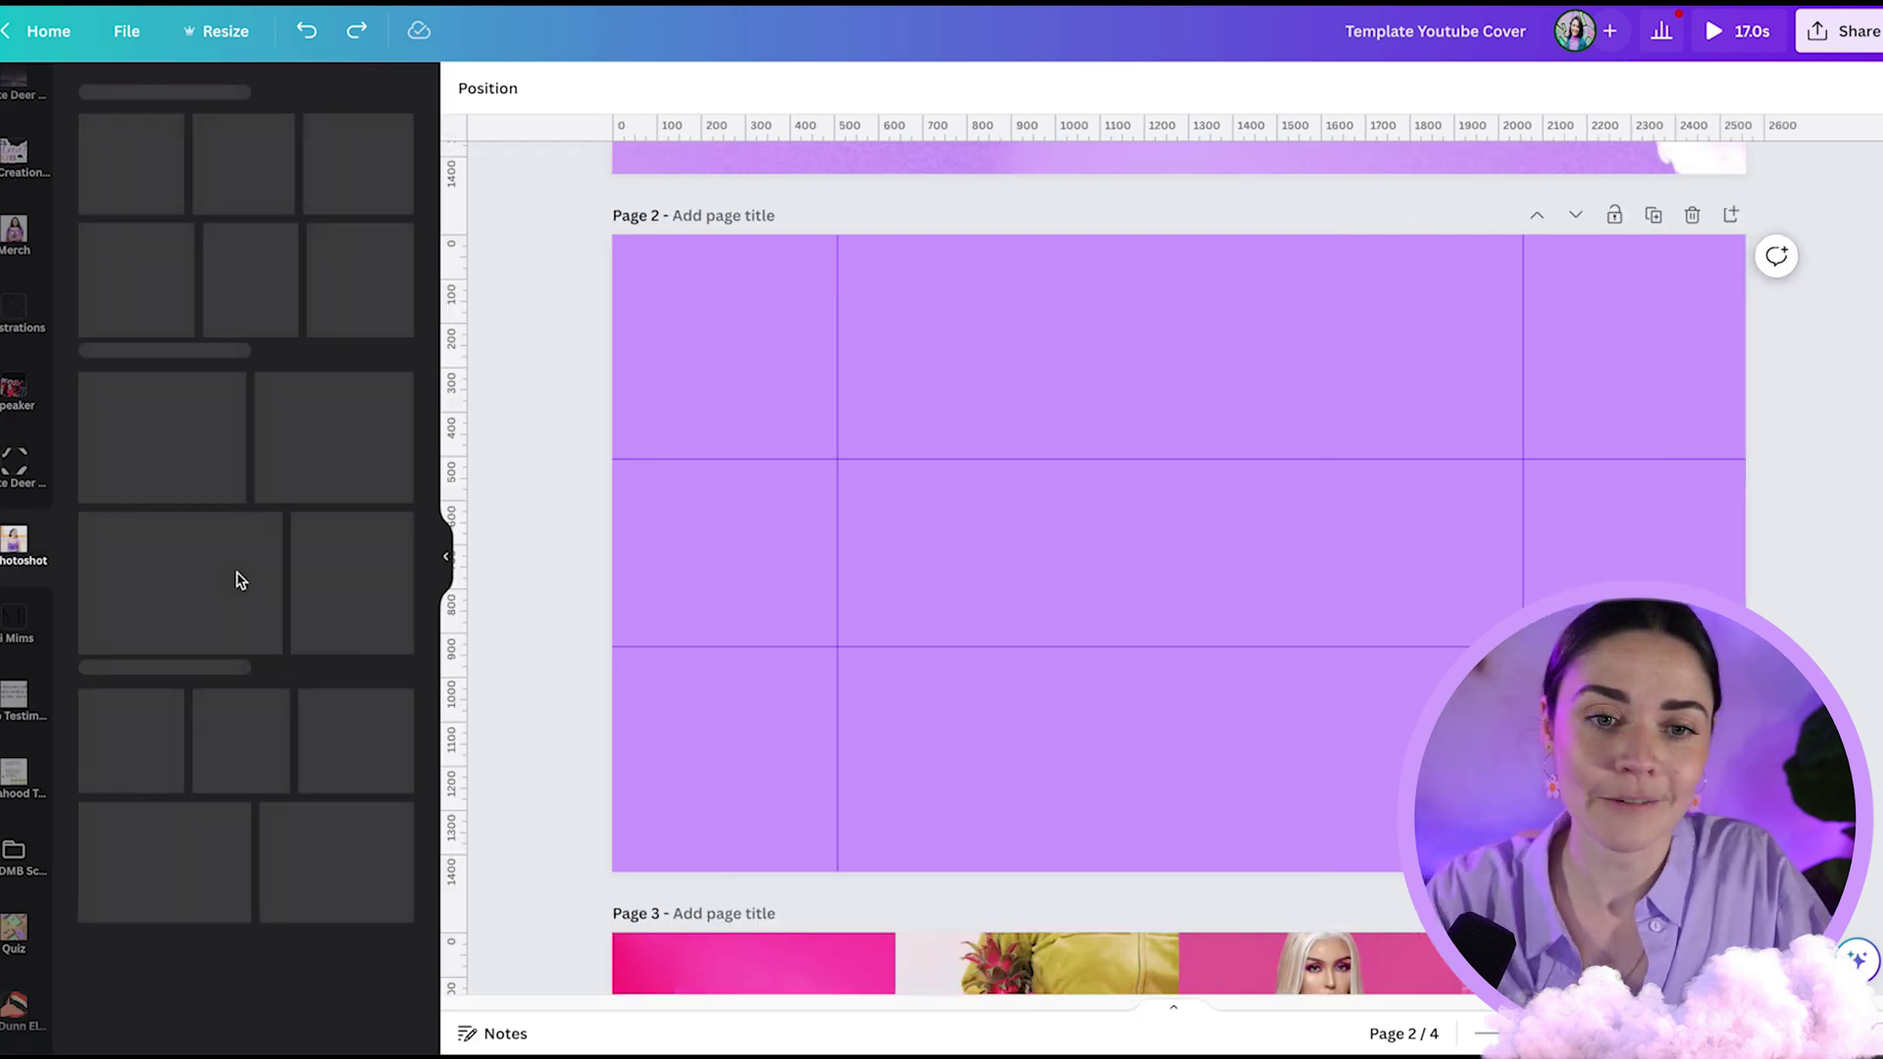
click(393, 205)
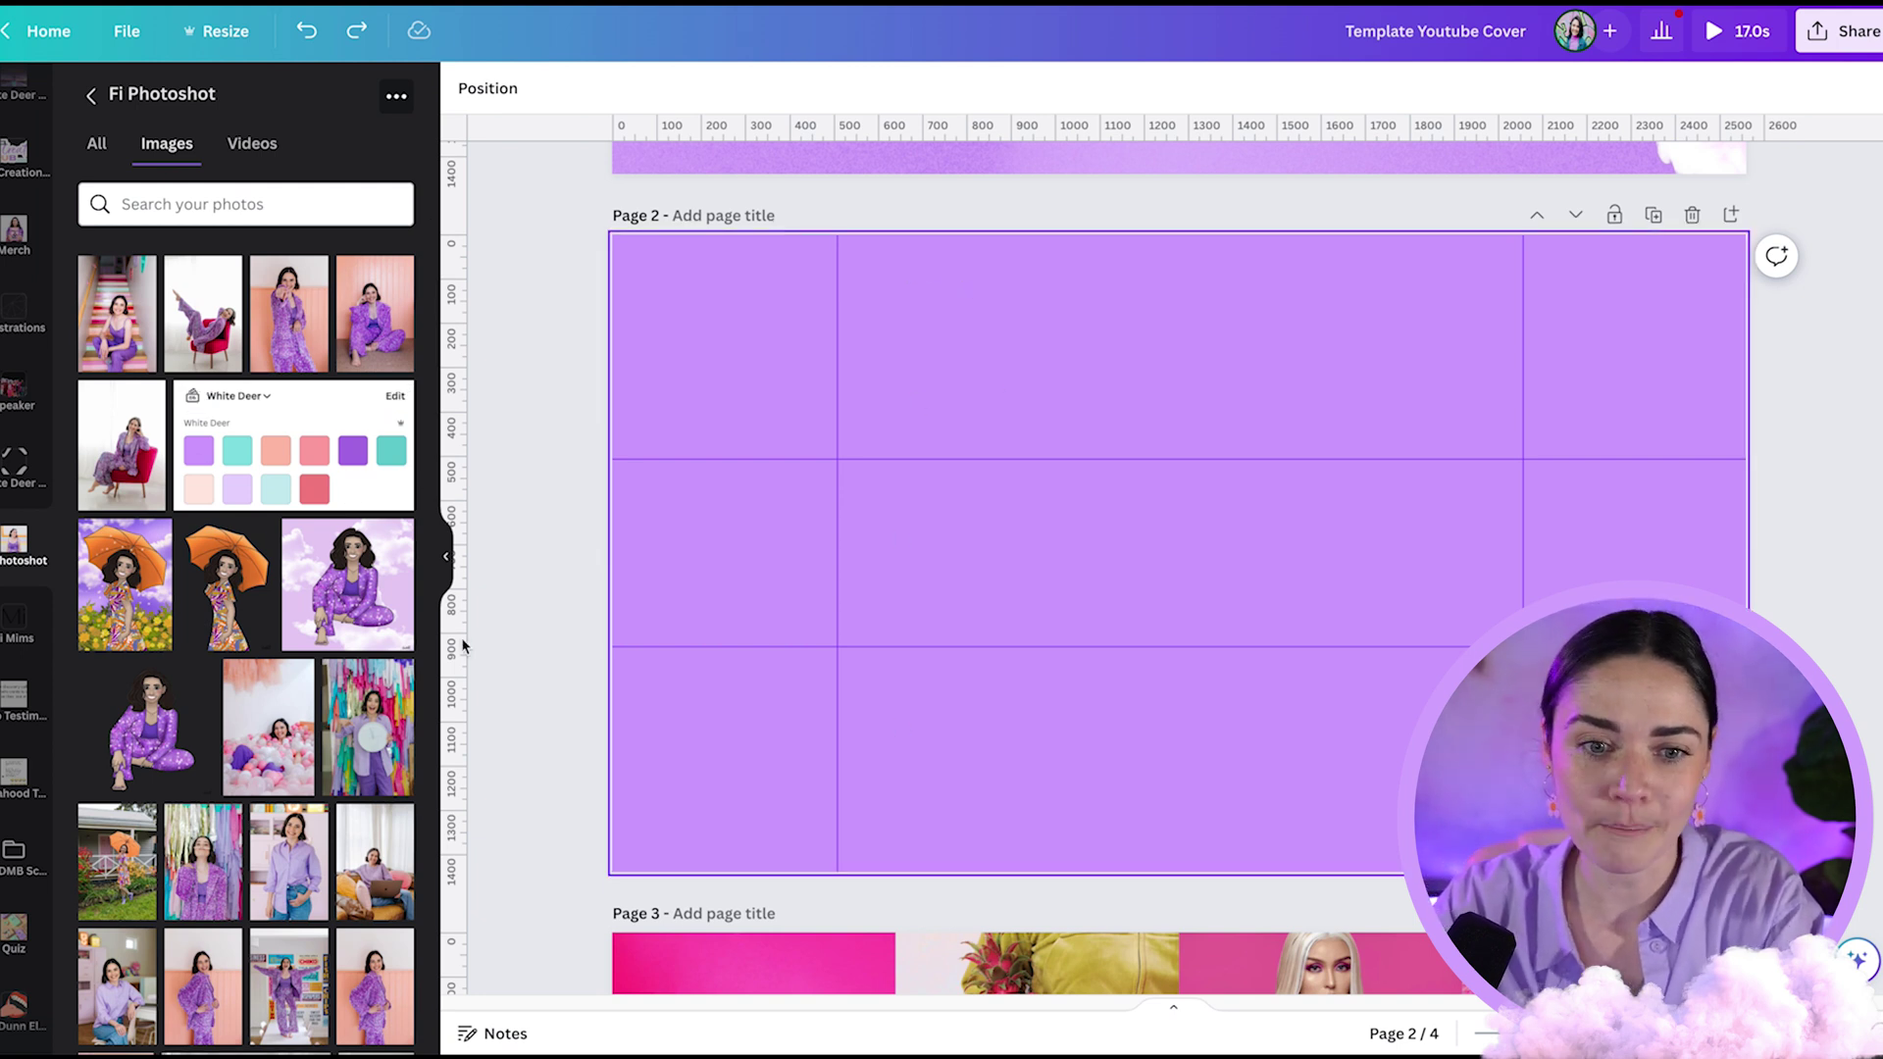
scroll(104, 742, down, 2)
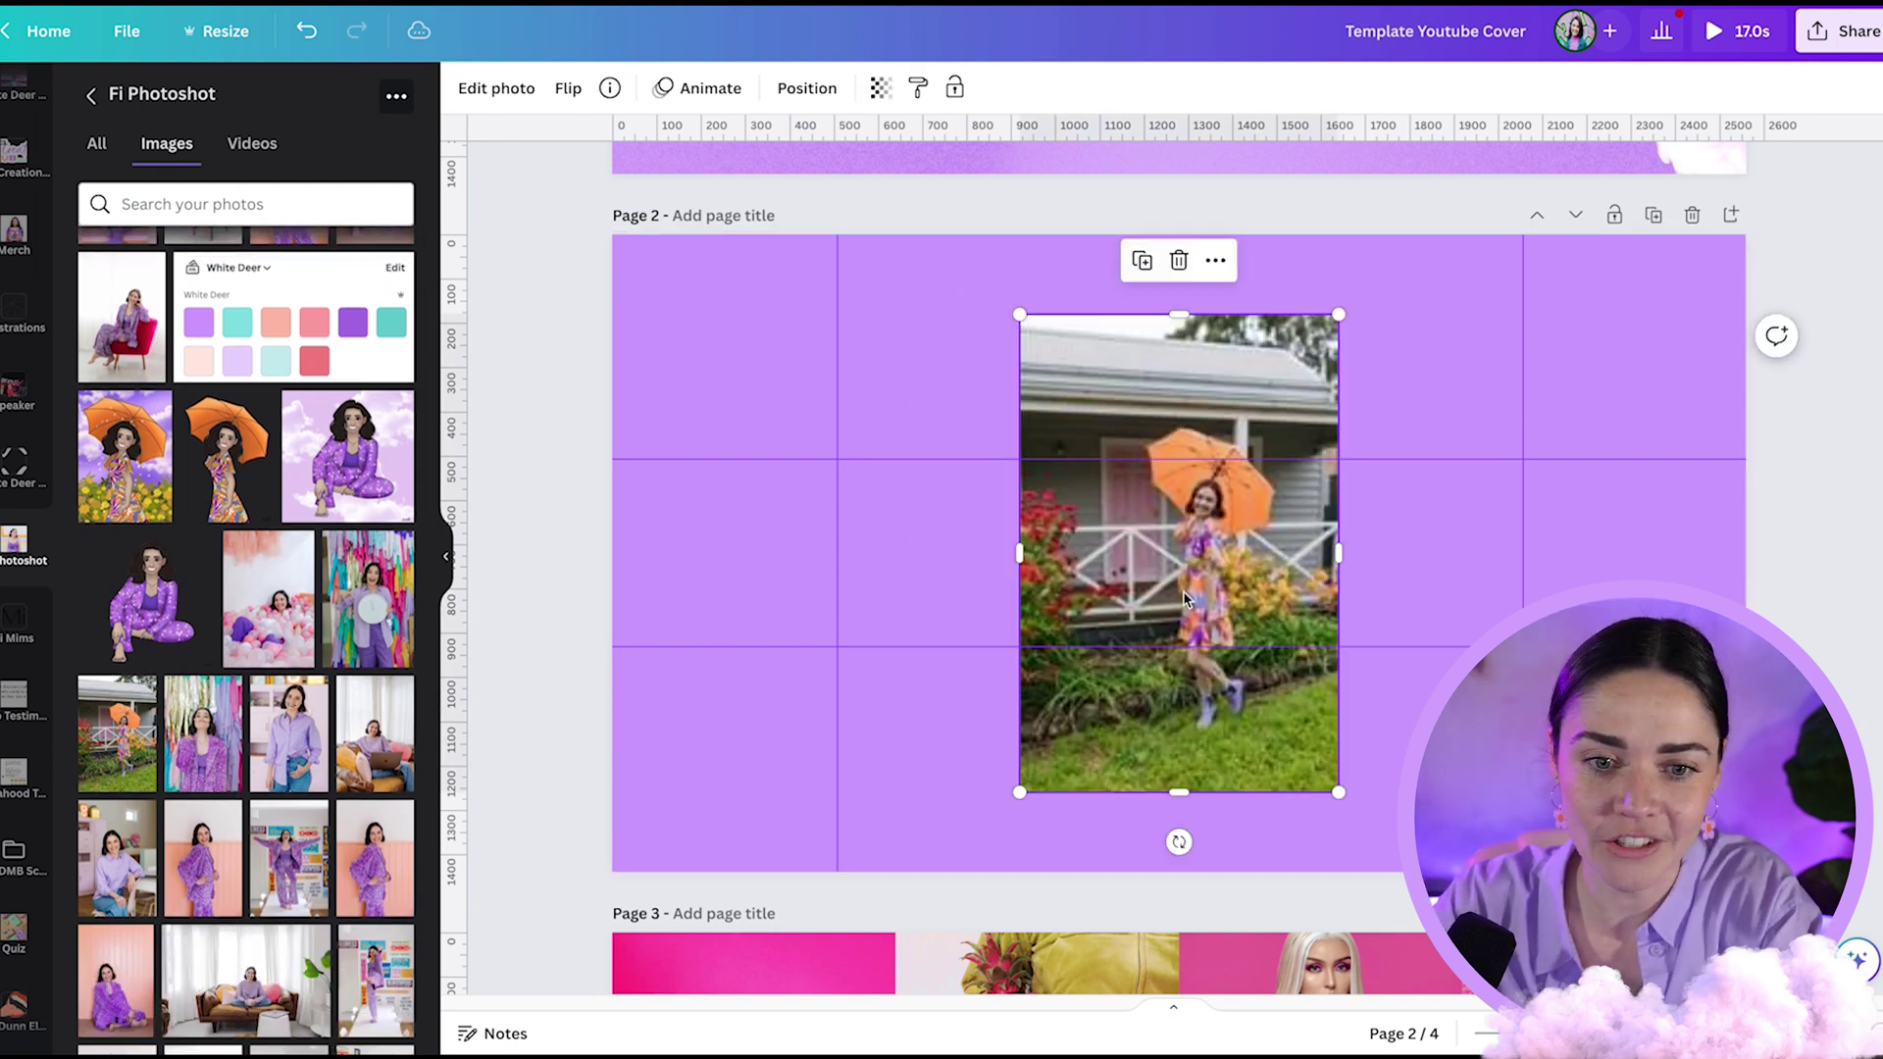
drag(1240, 554, 1442, 640)
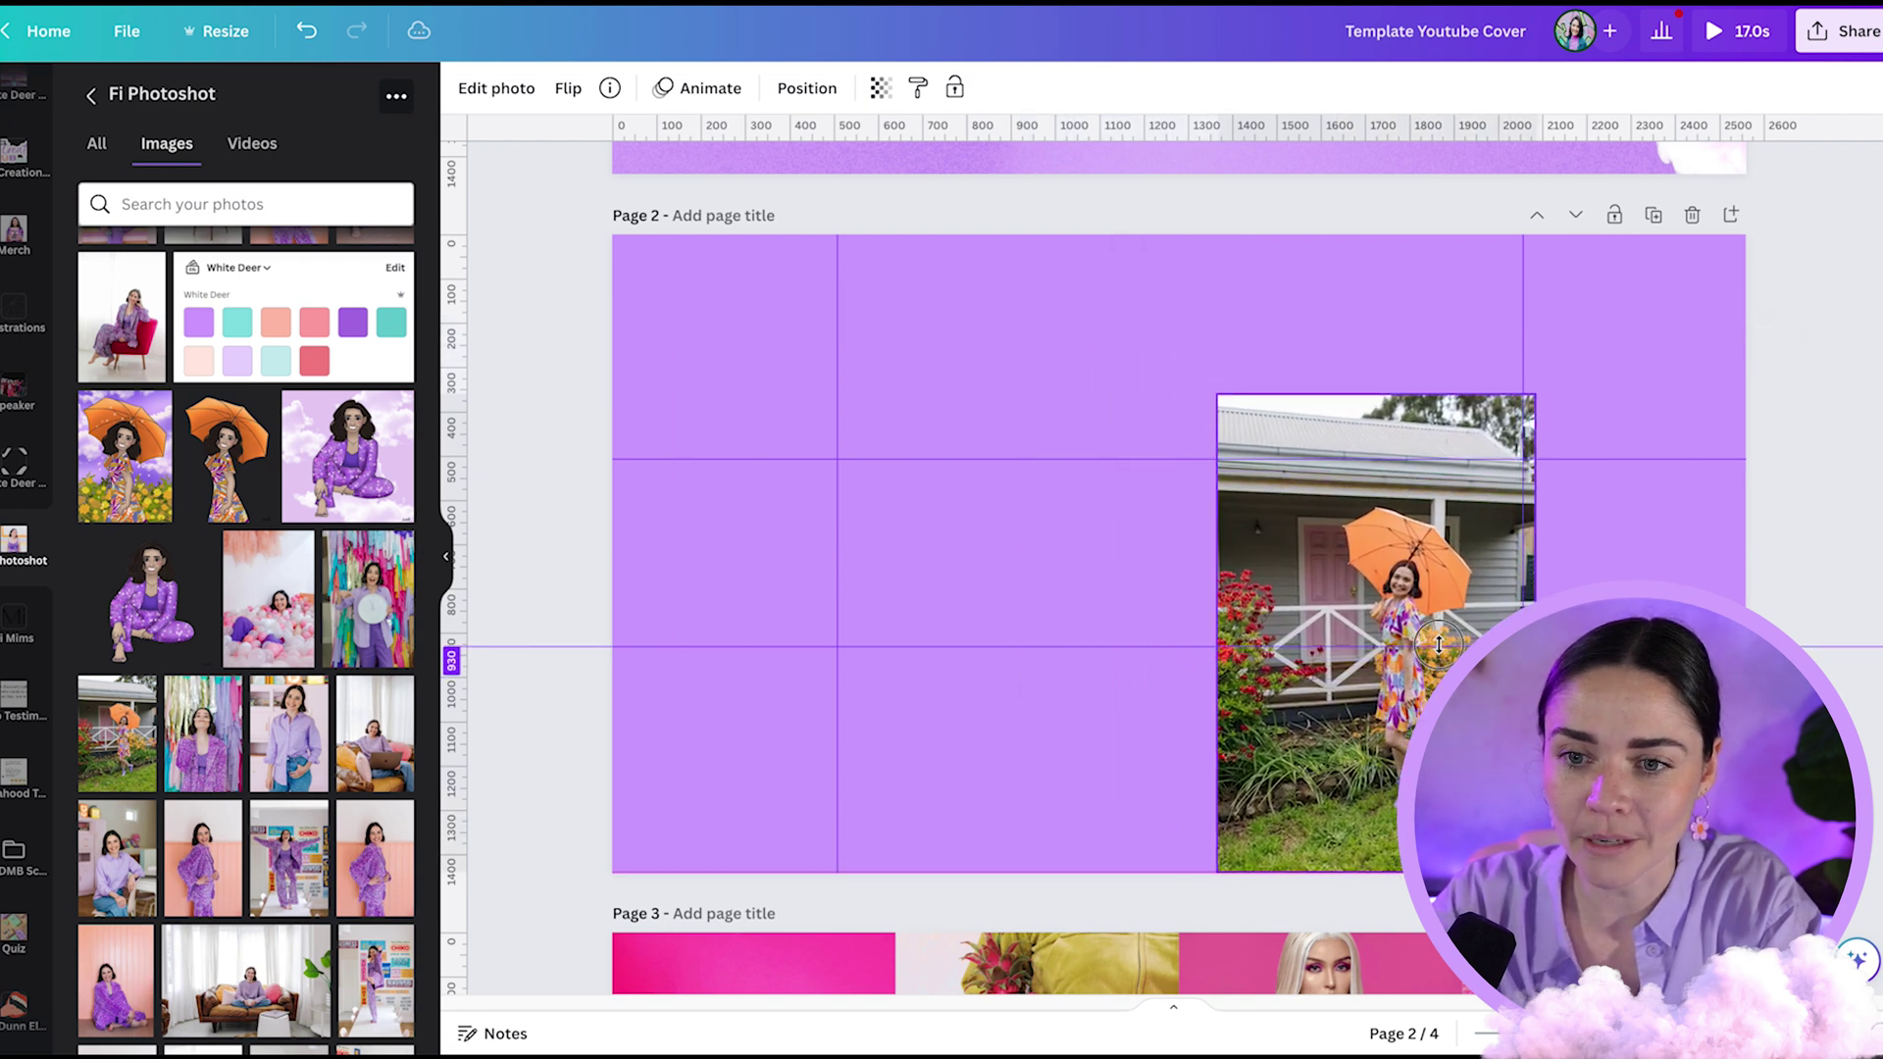
- Enlarge the umbrella photo past the page bottom and shift it to the right side
drag(1221, 393, 1025, 286)
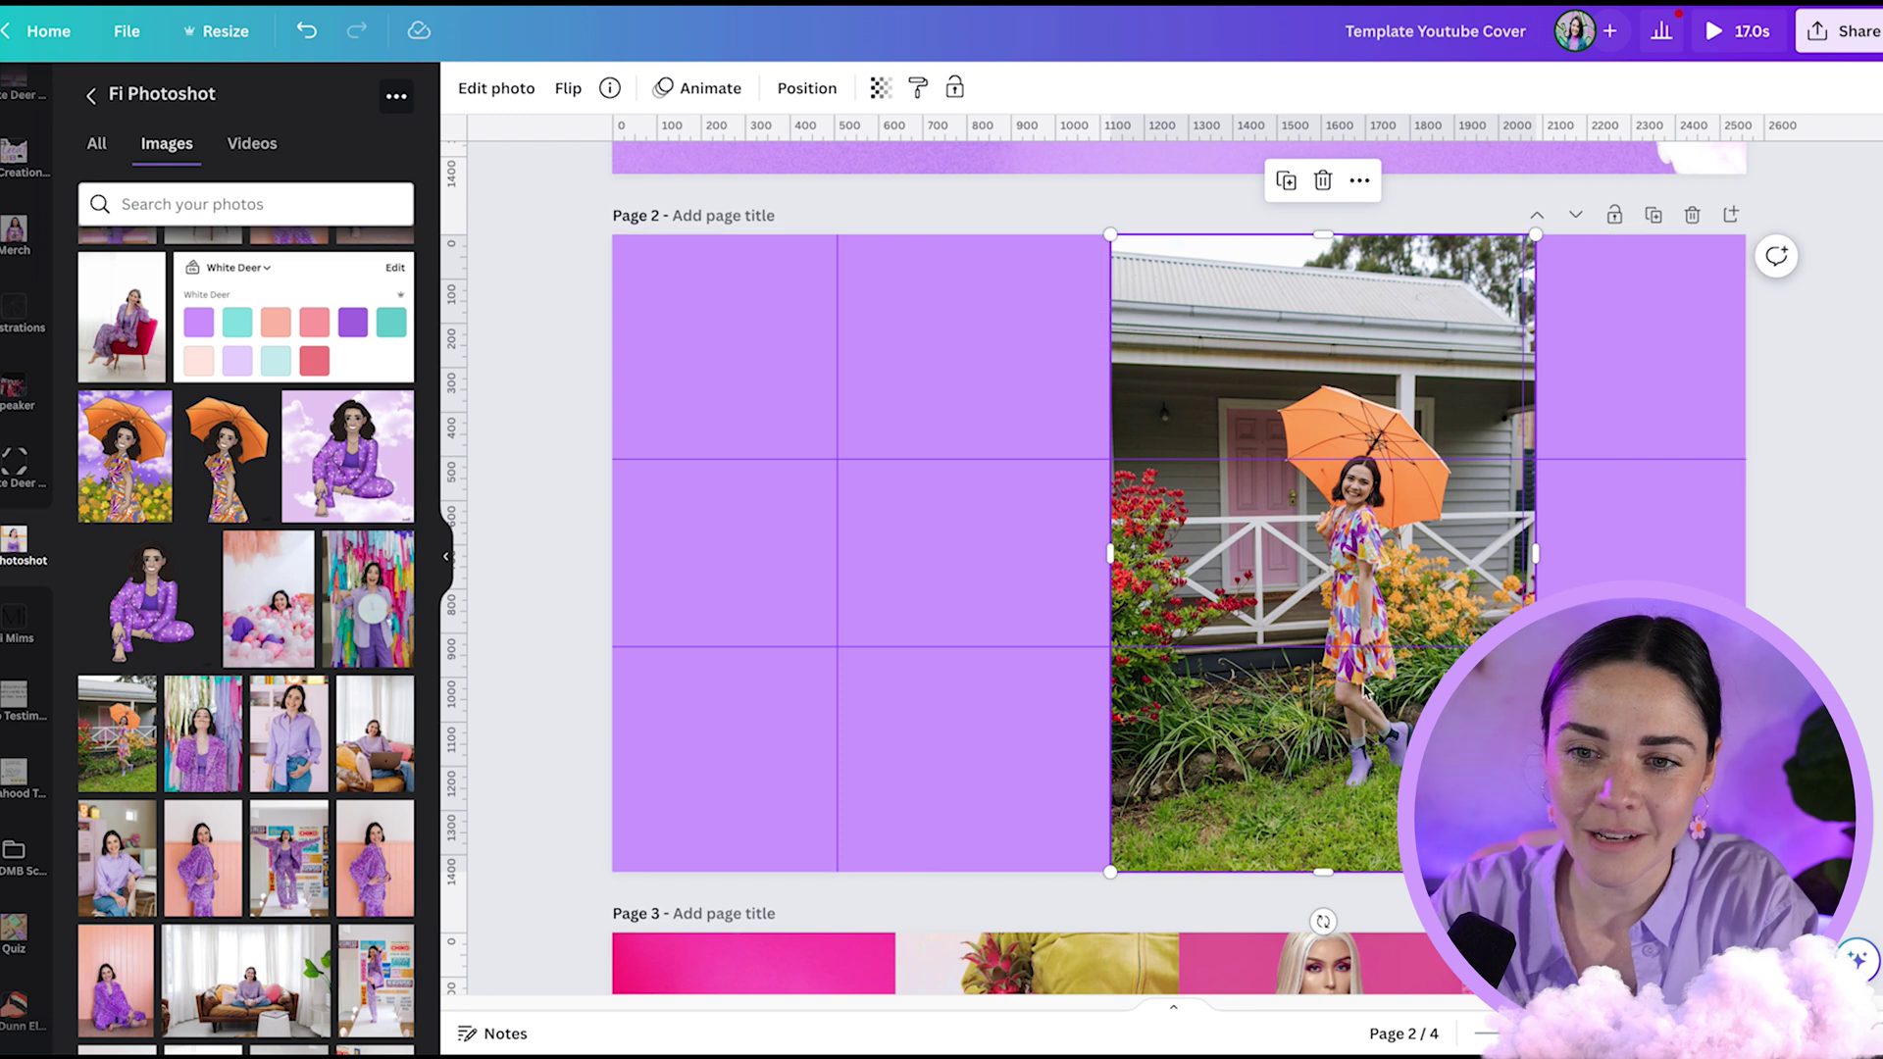
drag(1320, 876, 1323, 964)
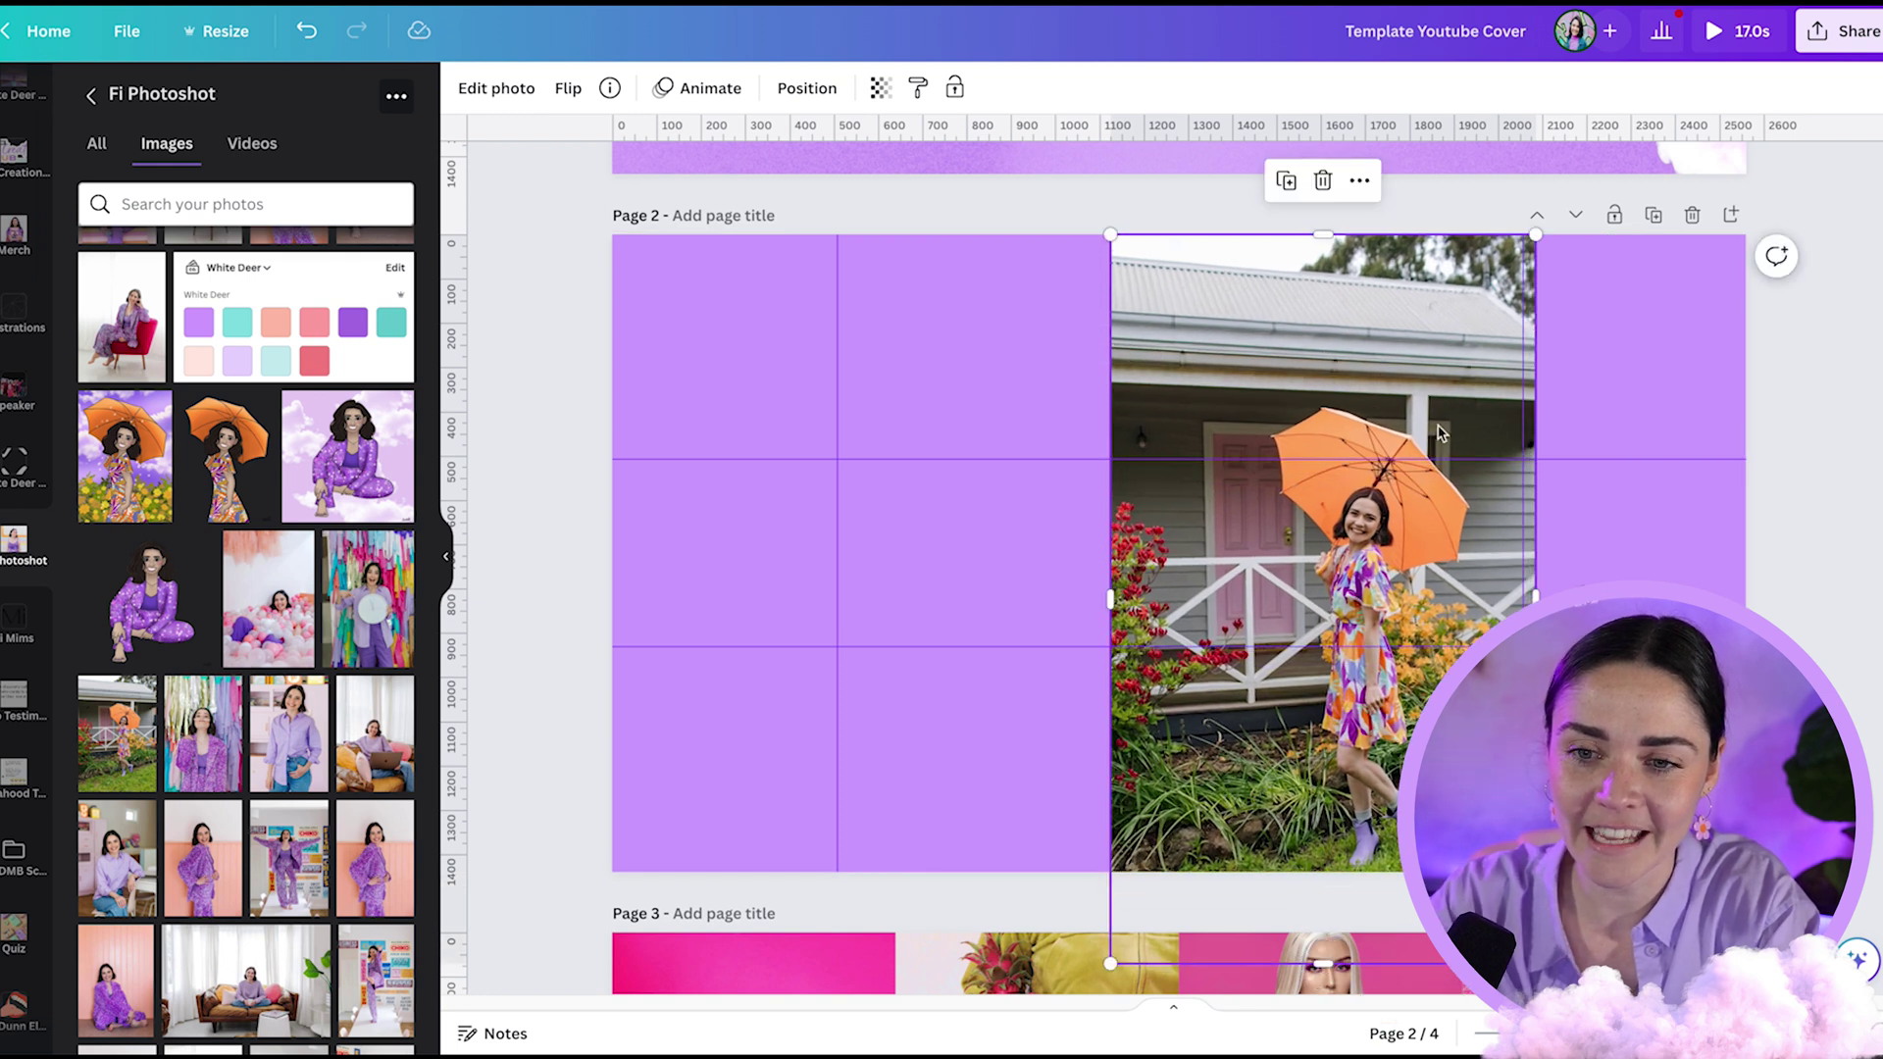
drag(1422, 545, 1480, 547)
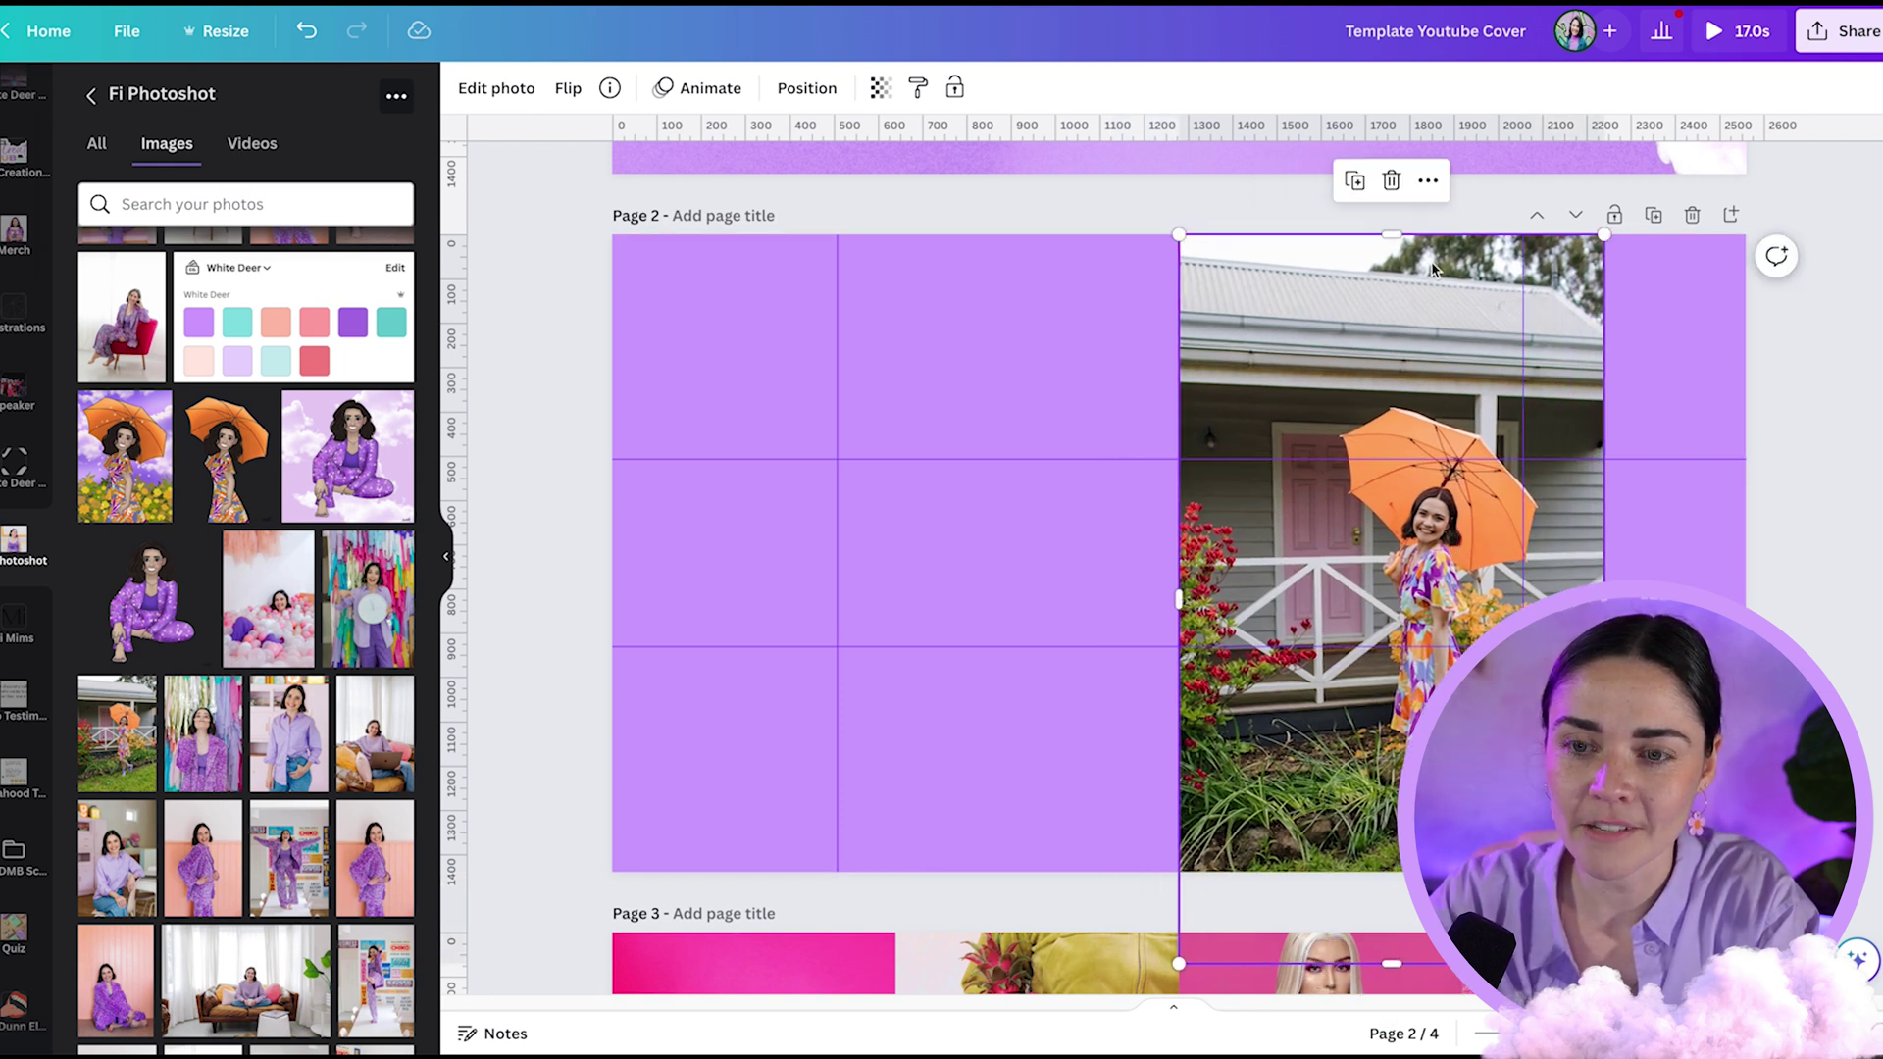
ctrl+scroll(1659, 631, up, 5)
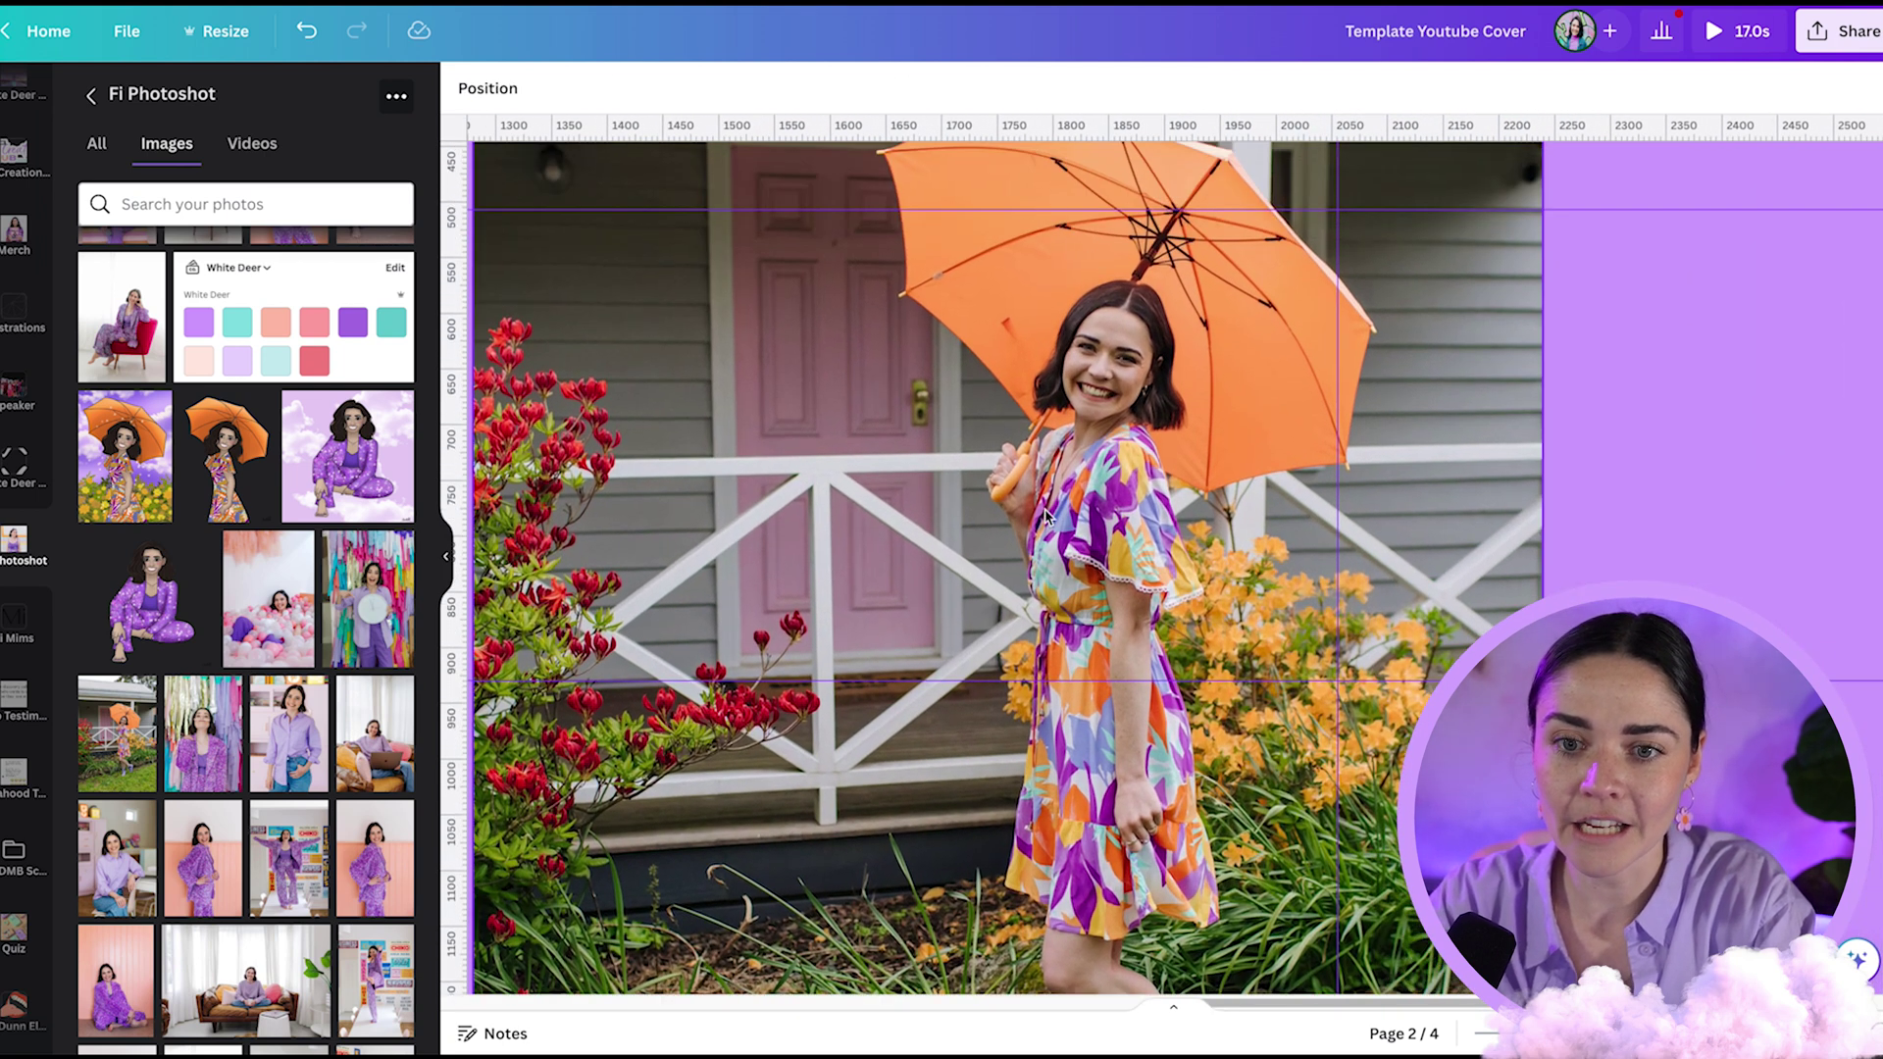
ctrl+scroll(1155, 462, down, 5)
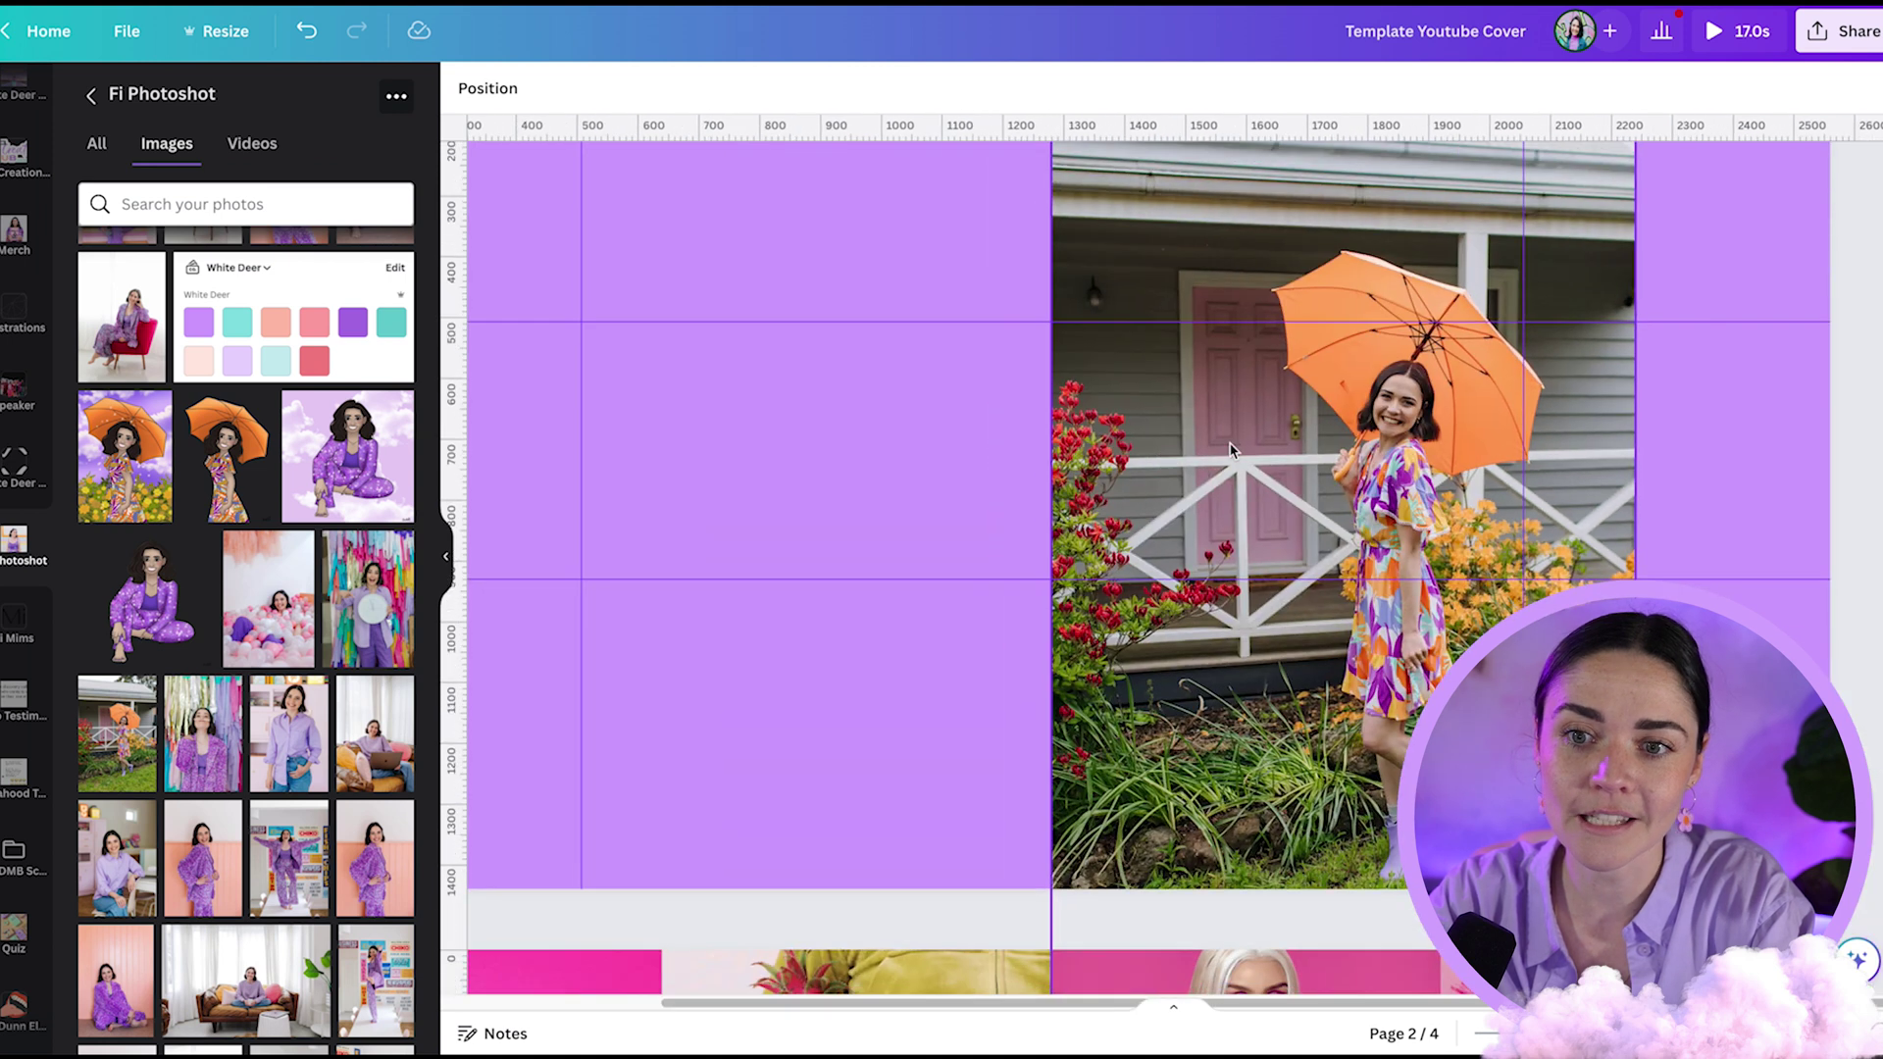
click(1351, 424)
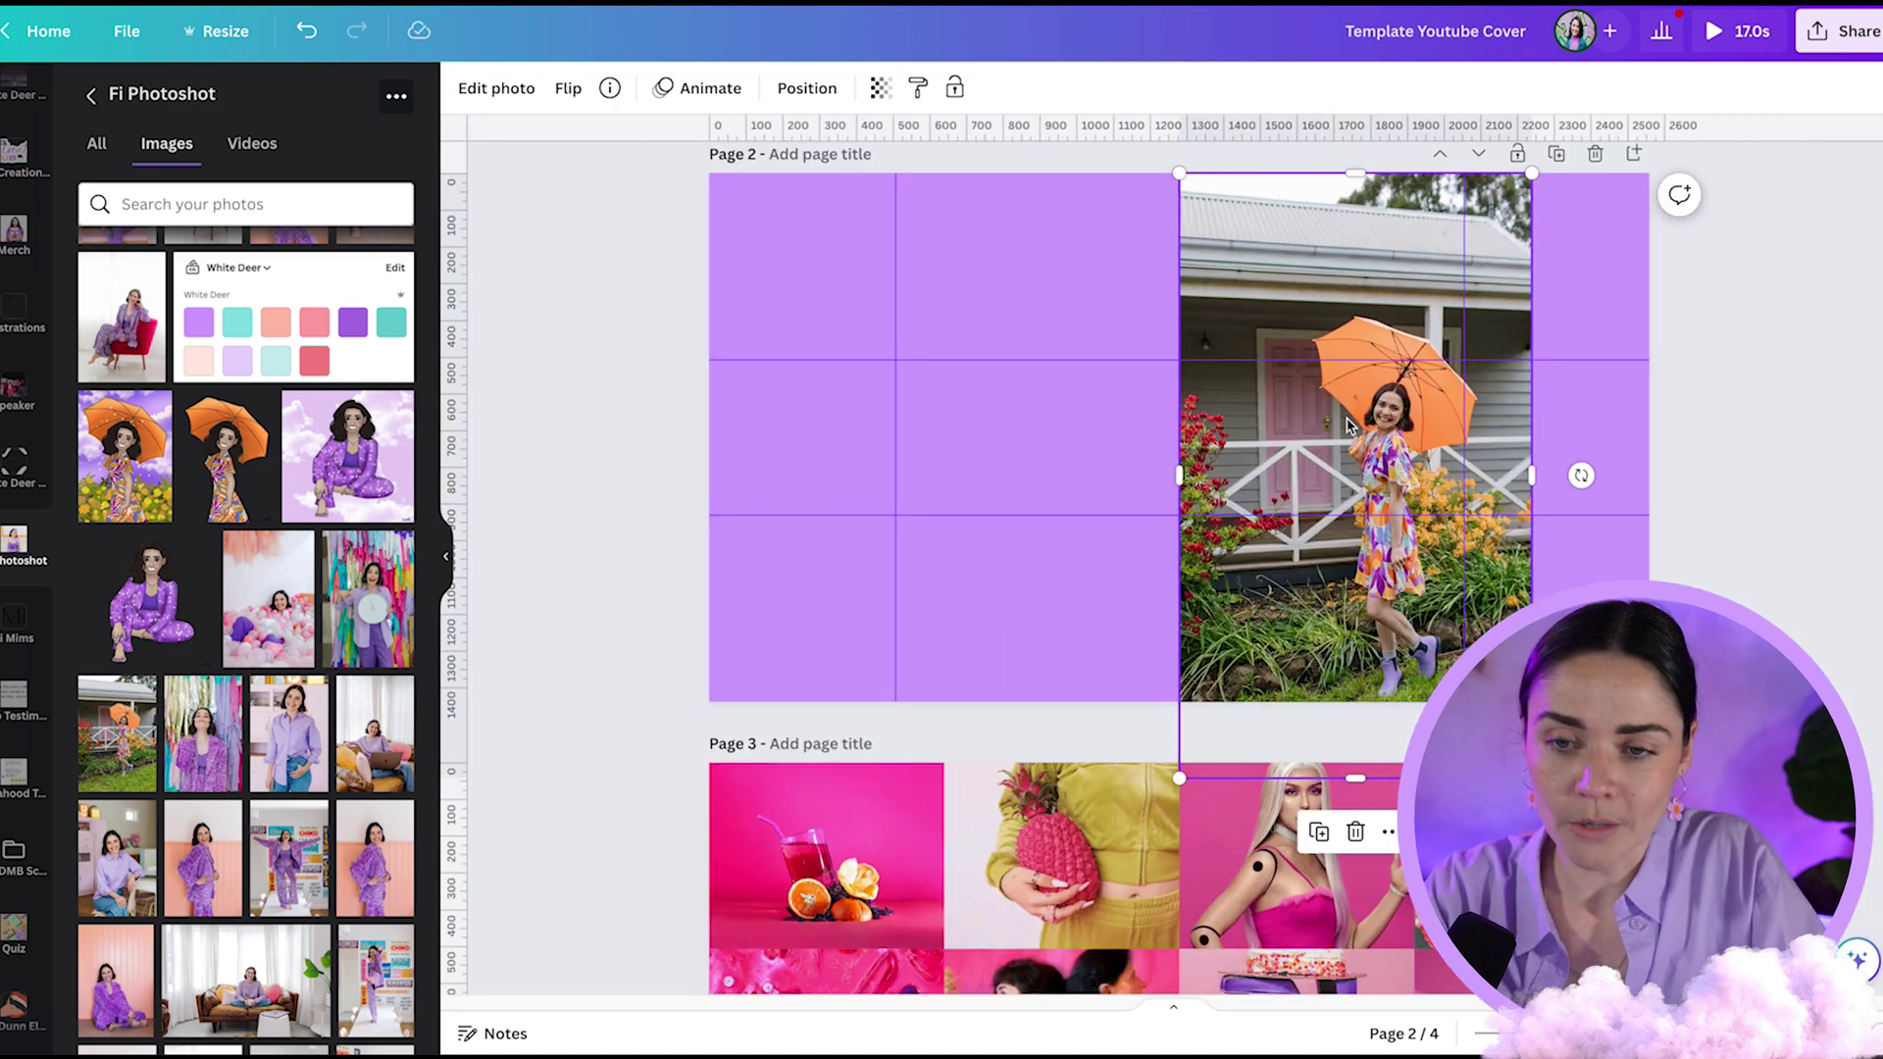
- Duplicate the umbrella photo, remove the copy's background, and lay it over the original
key(ctrl+d)
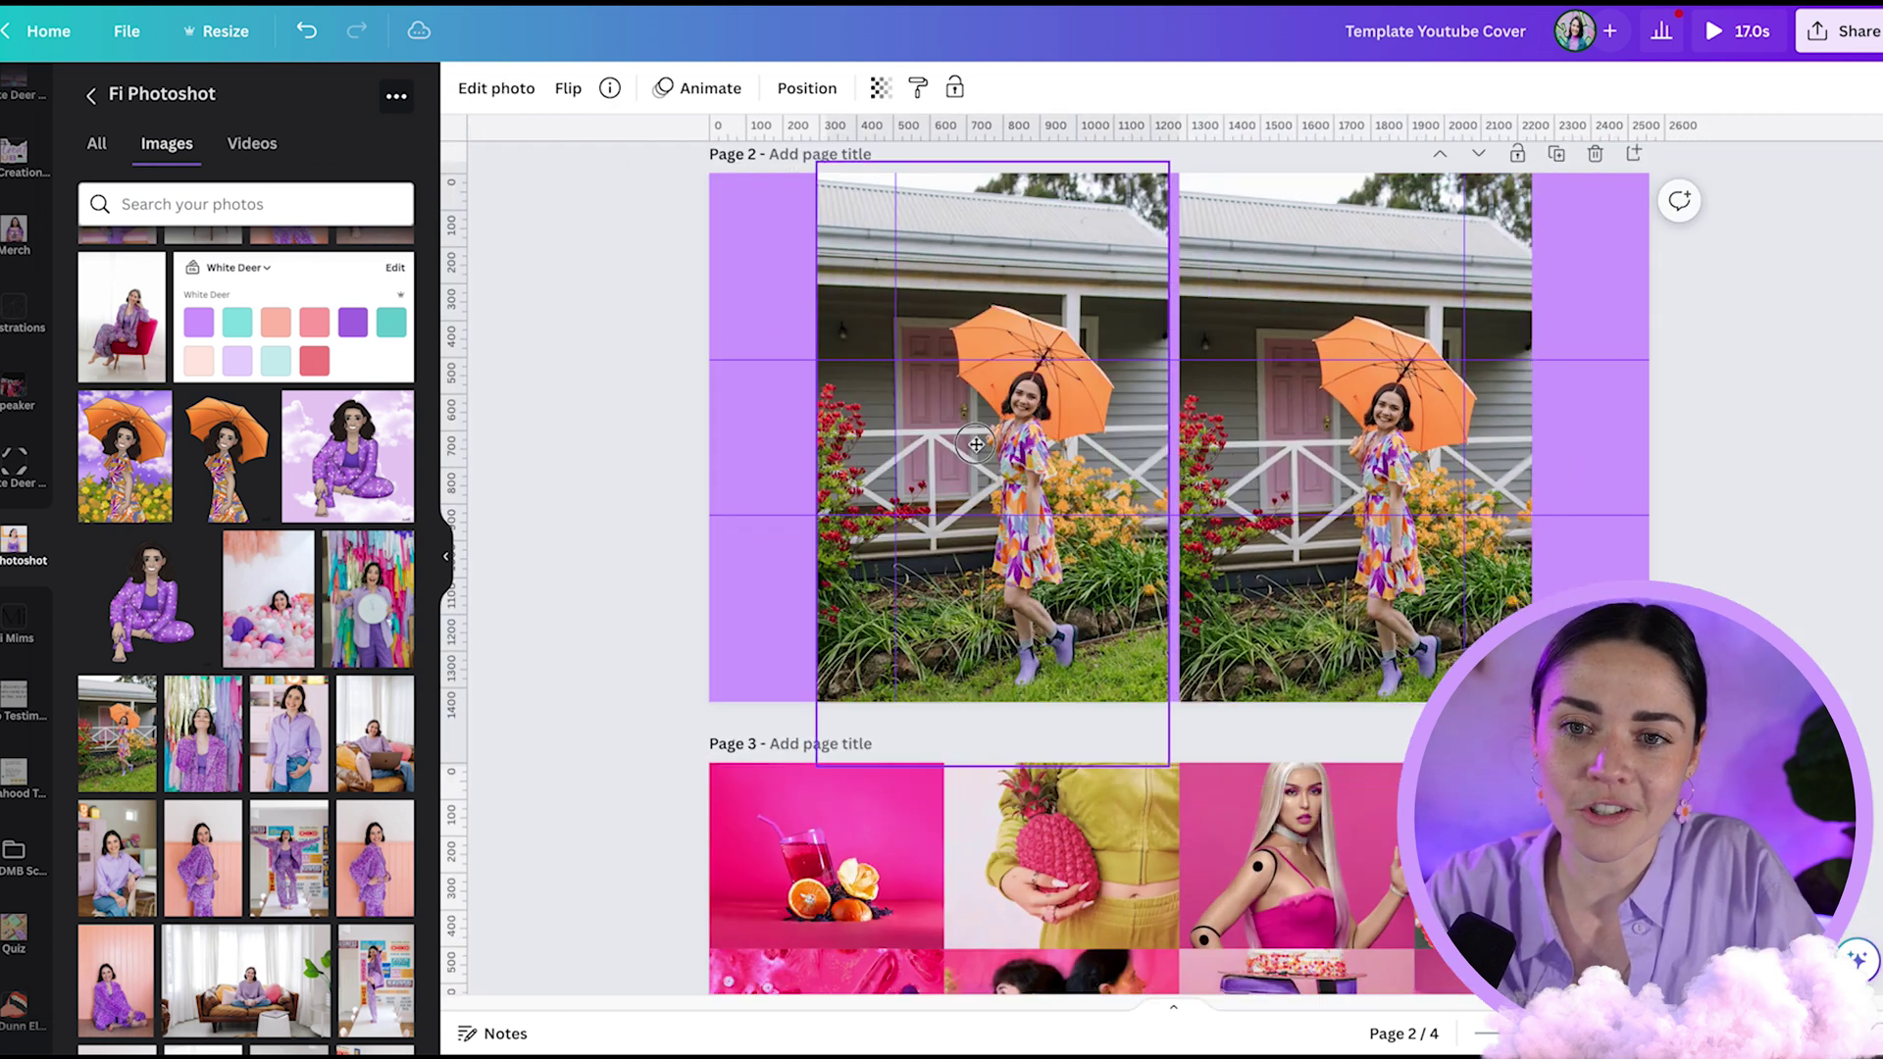
click(504, 90)
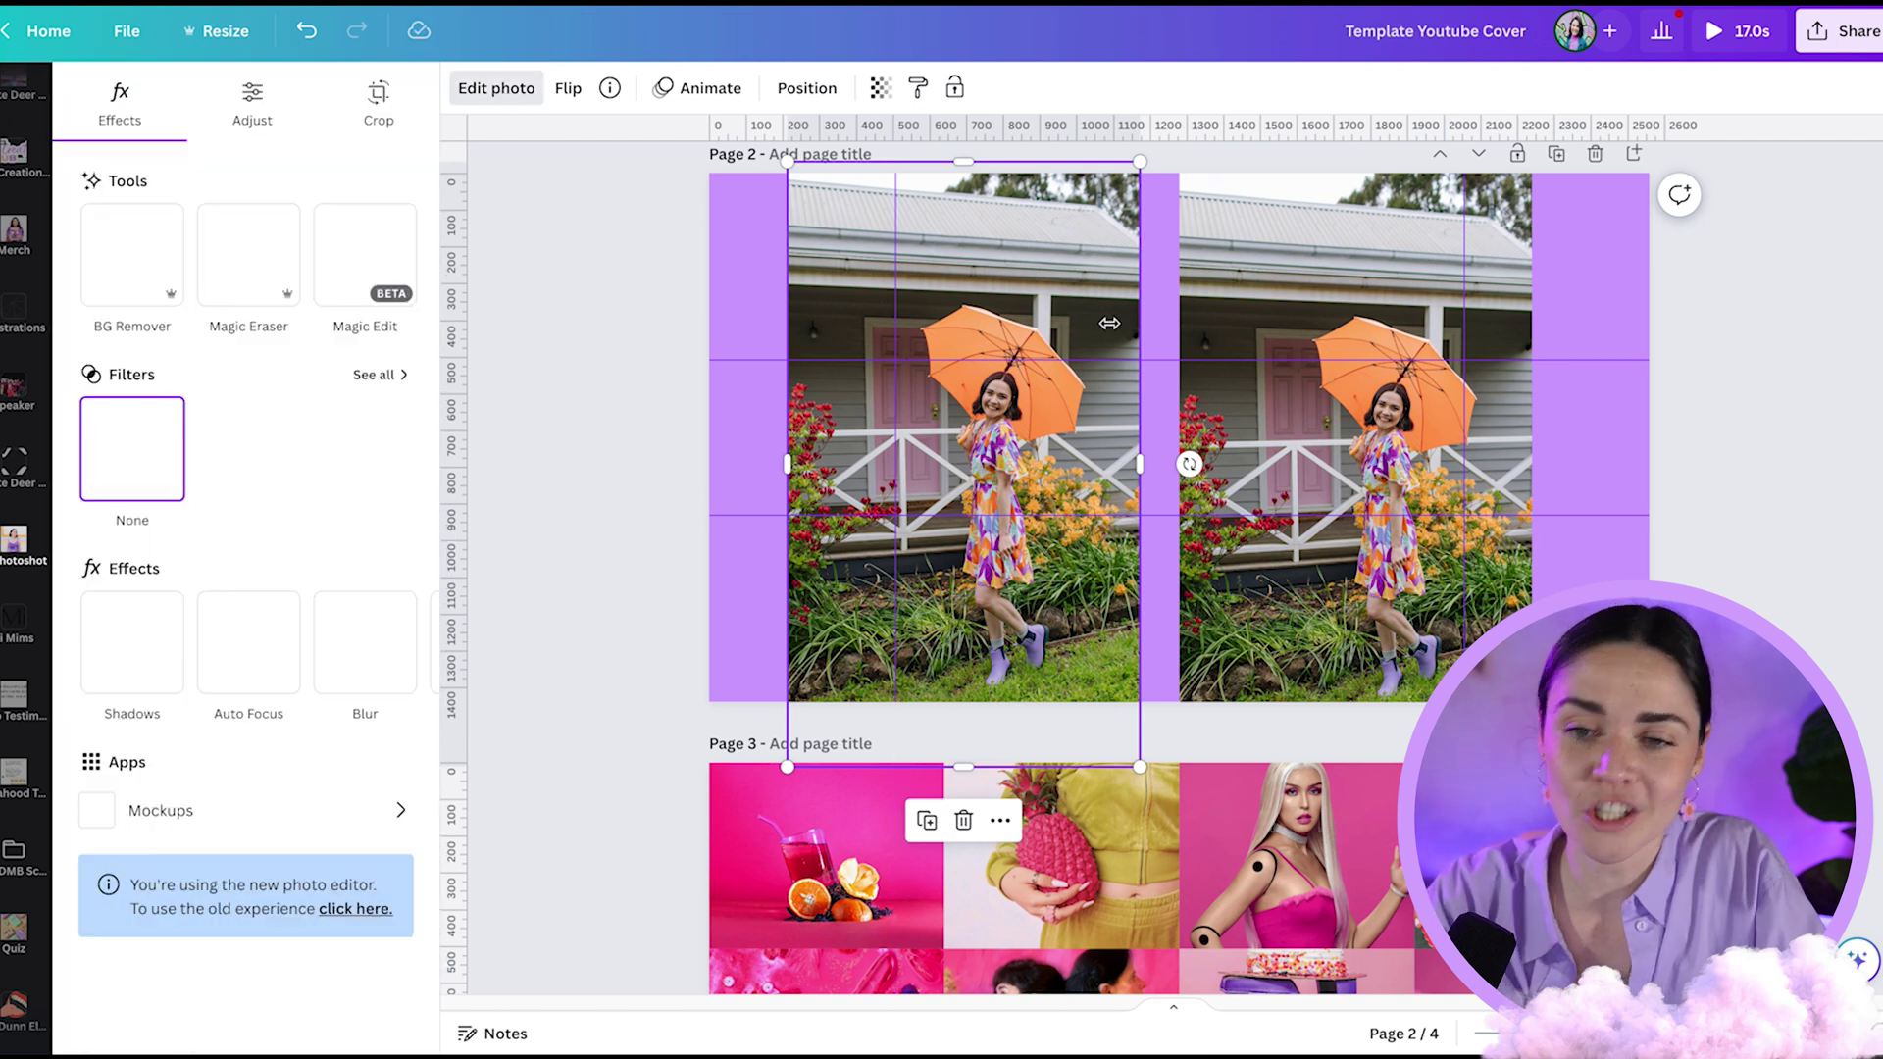
click(162, 265)
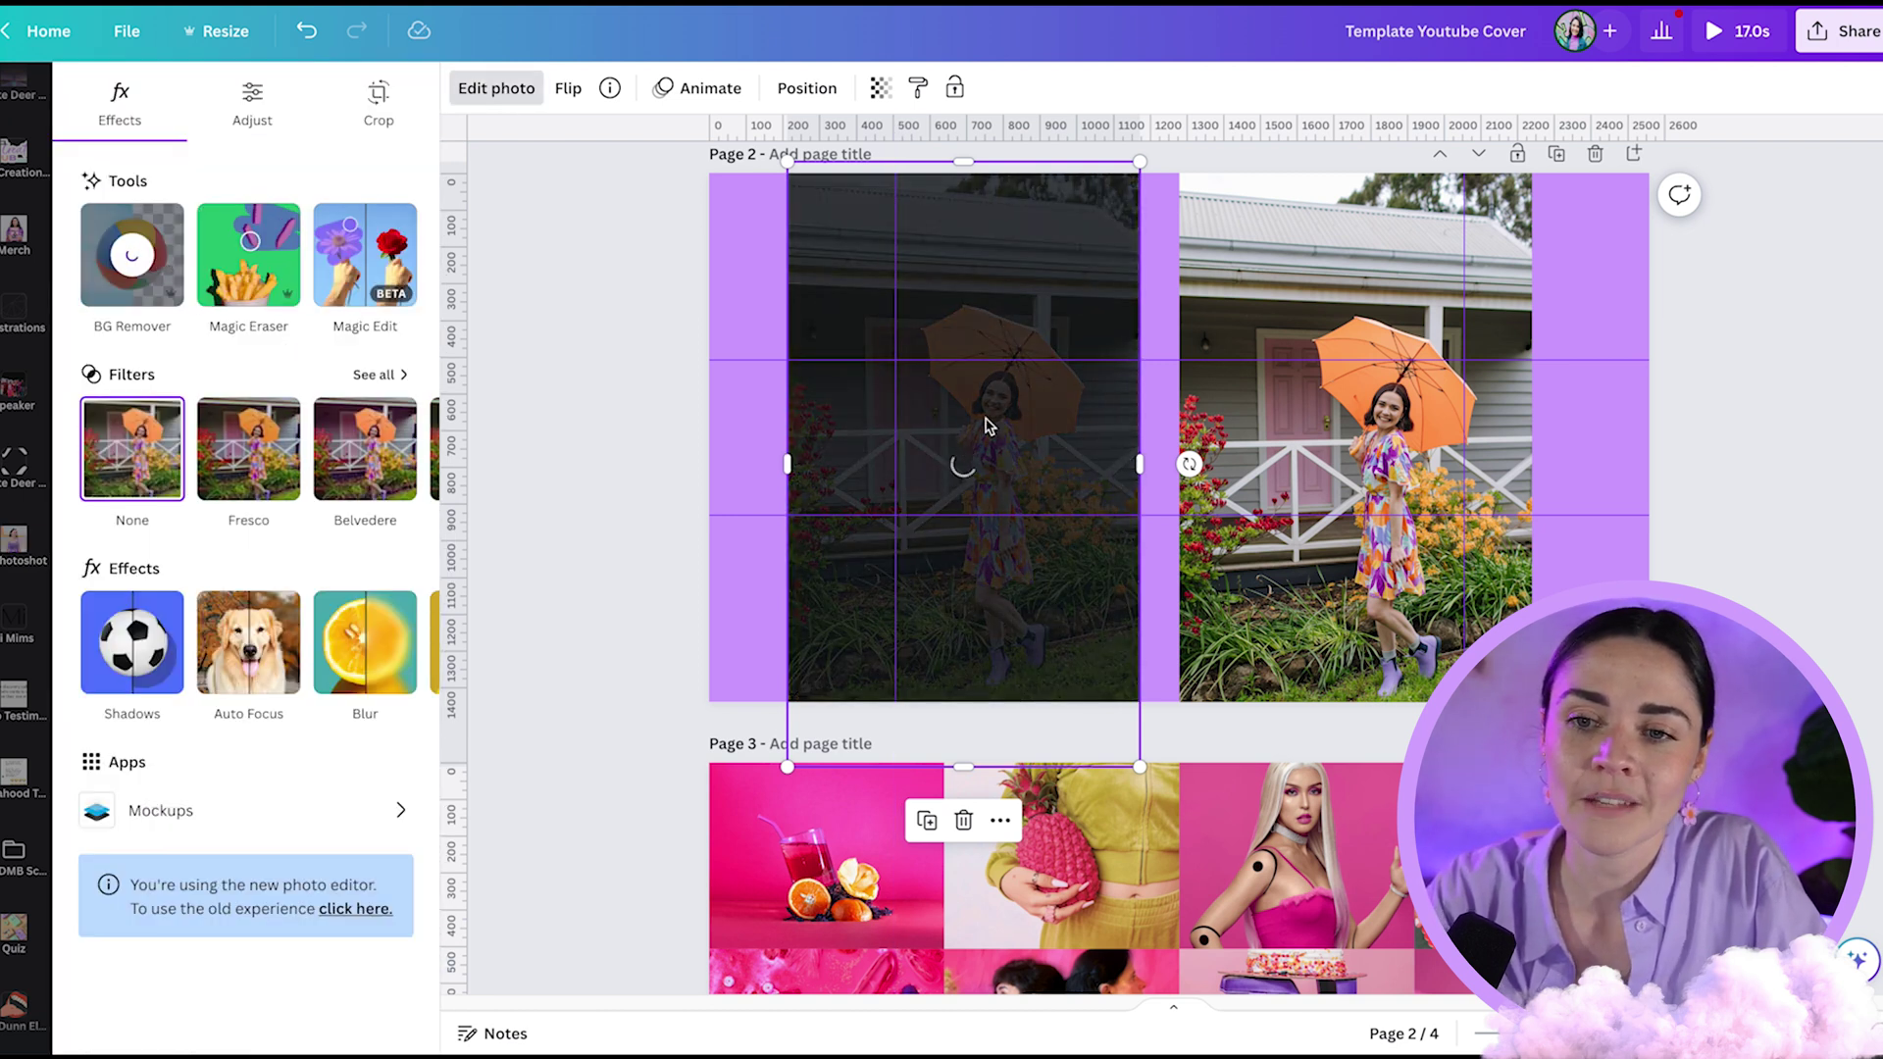
drag(988, 420, 1378, 430)
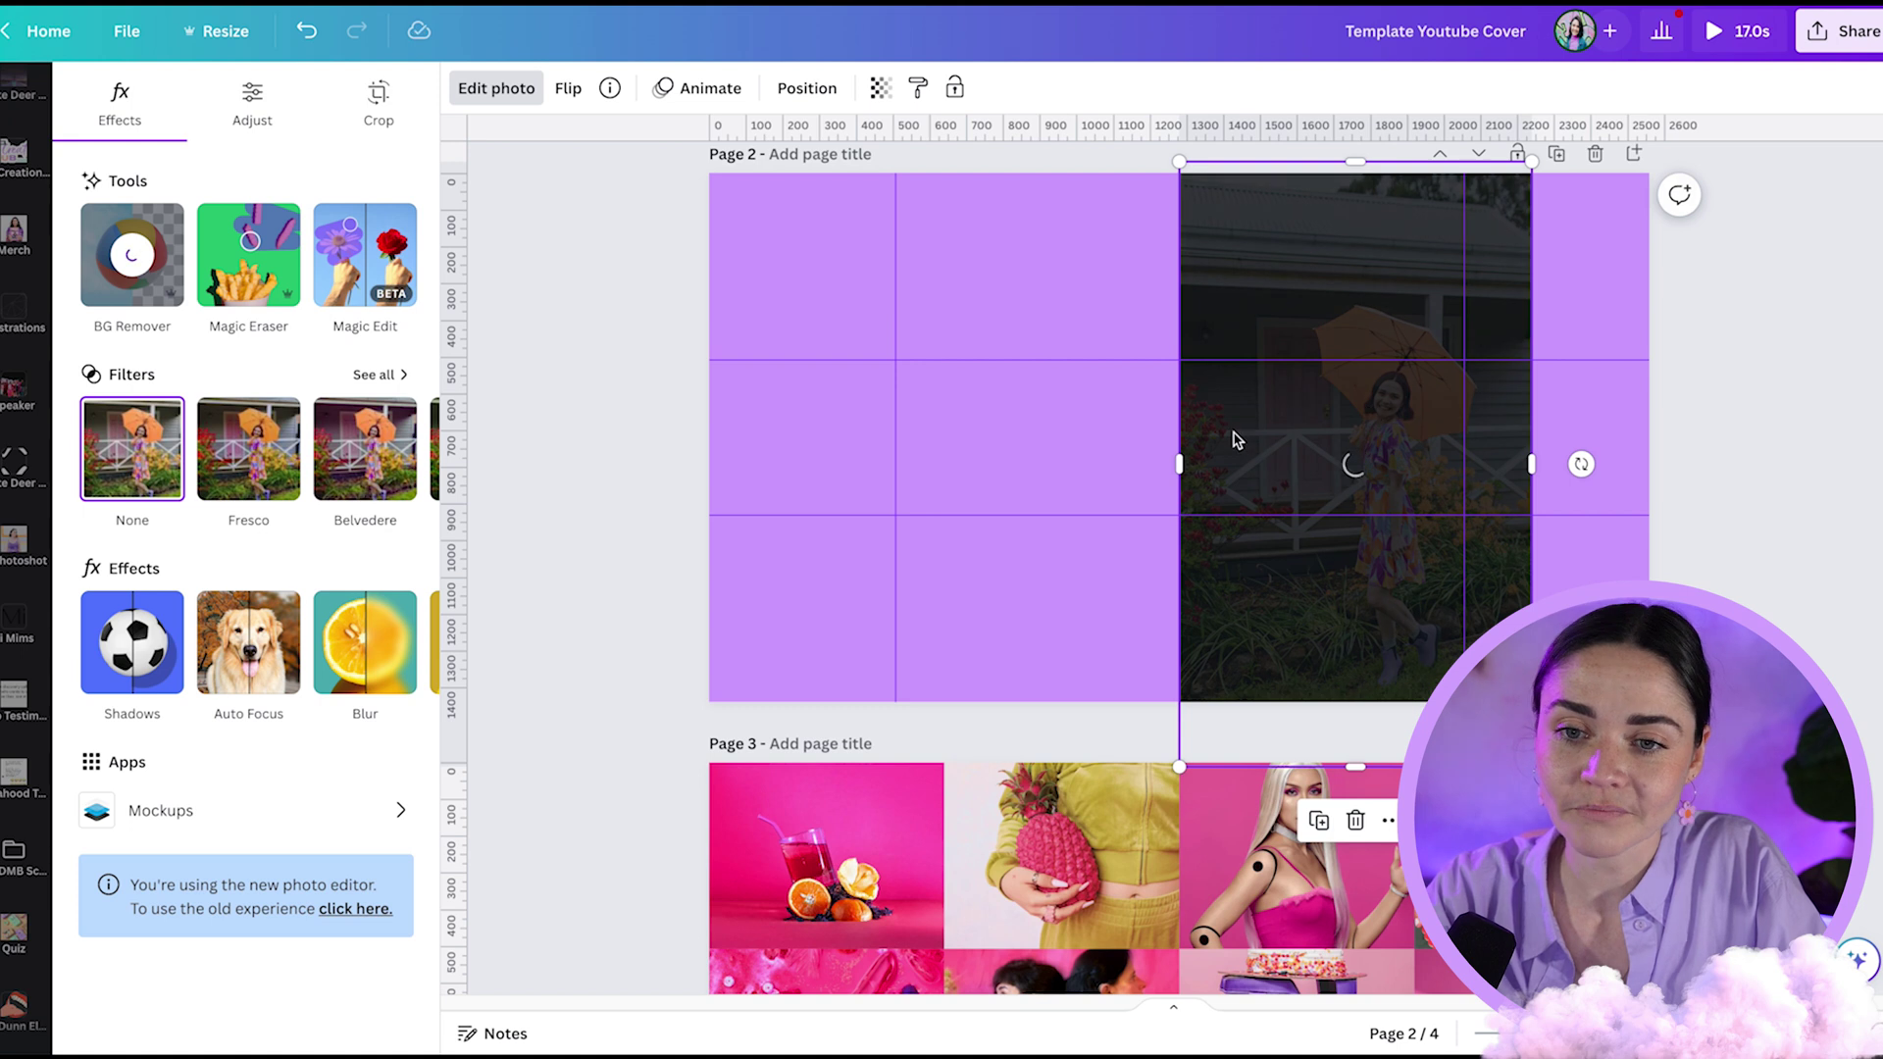
- Crop the photo's left edge and keep it at the right edge of page 2
drag(1184, 461, 1280, 467)
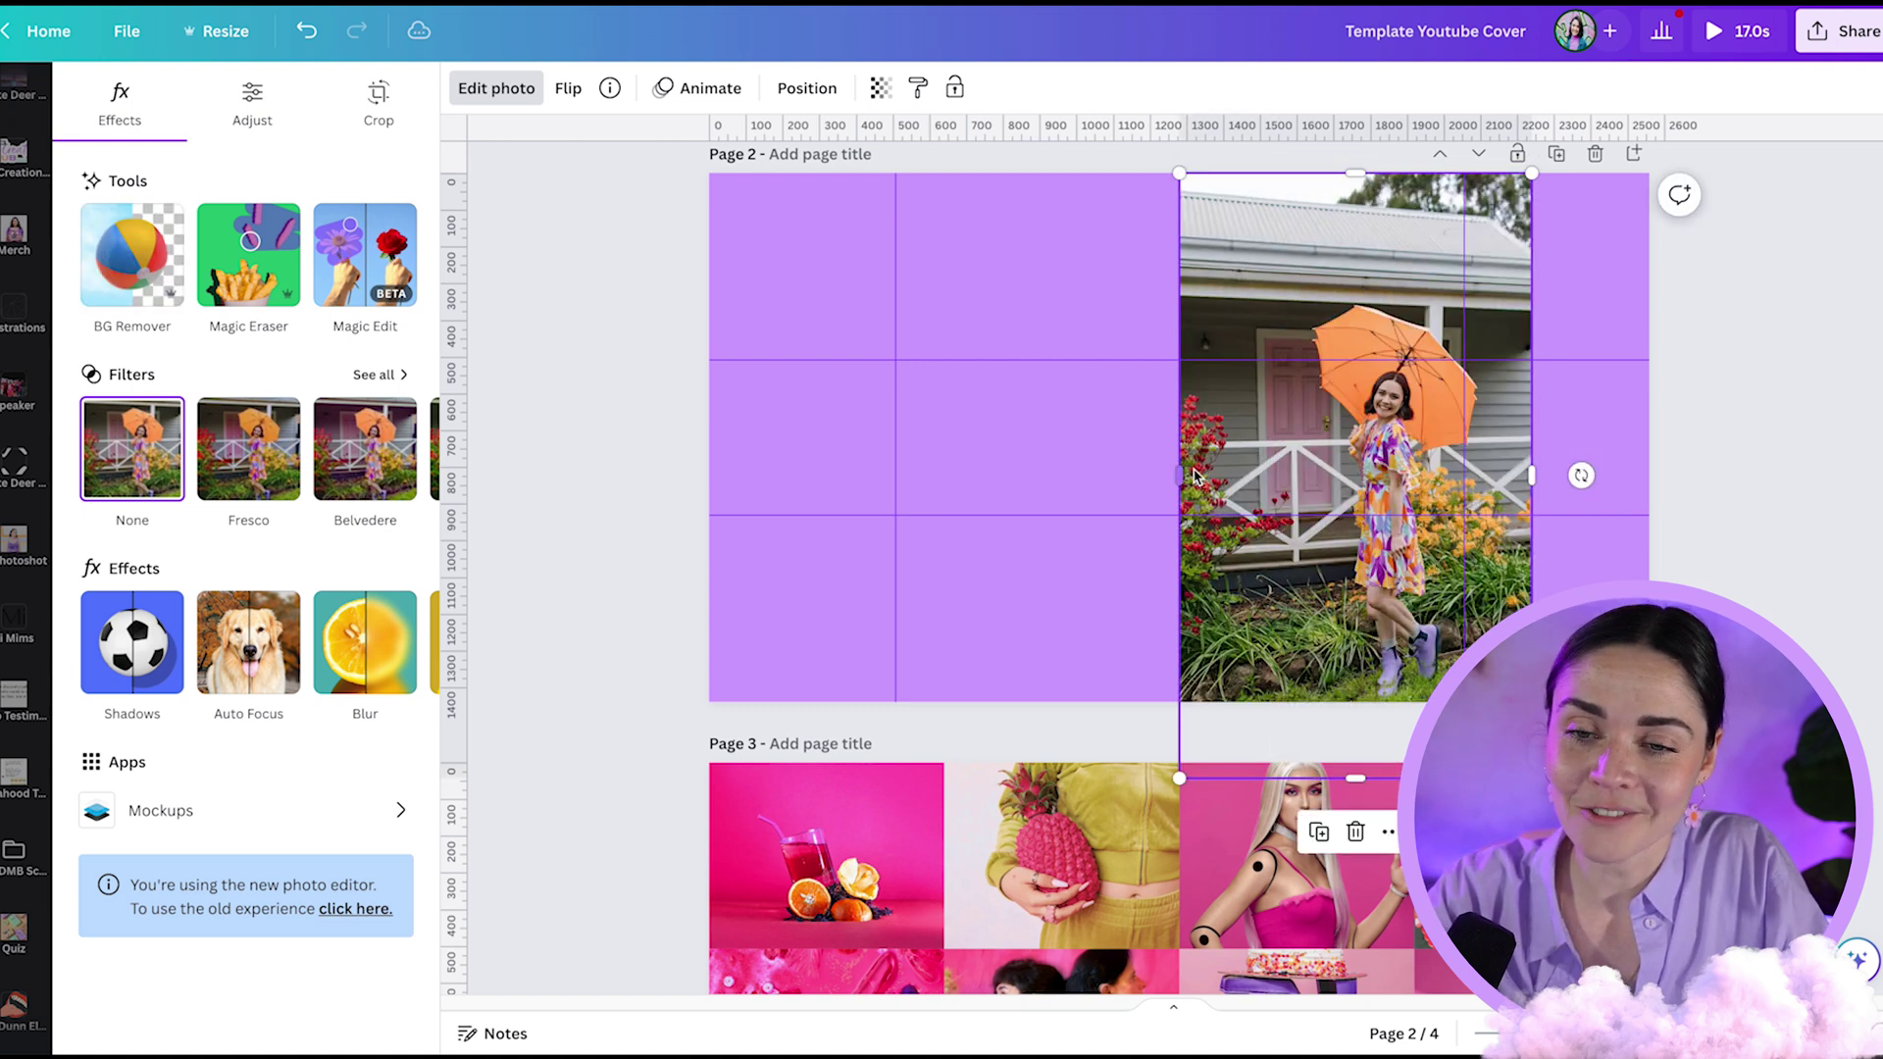
drag(1183, 472, 1384, 477)
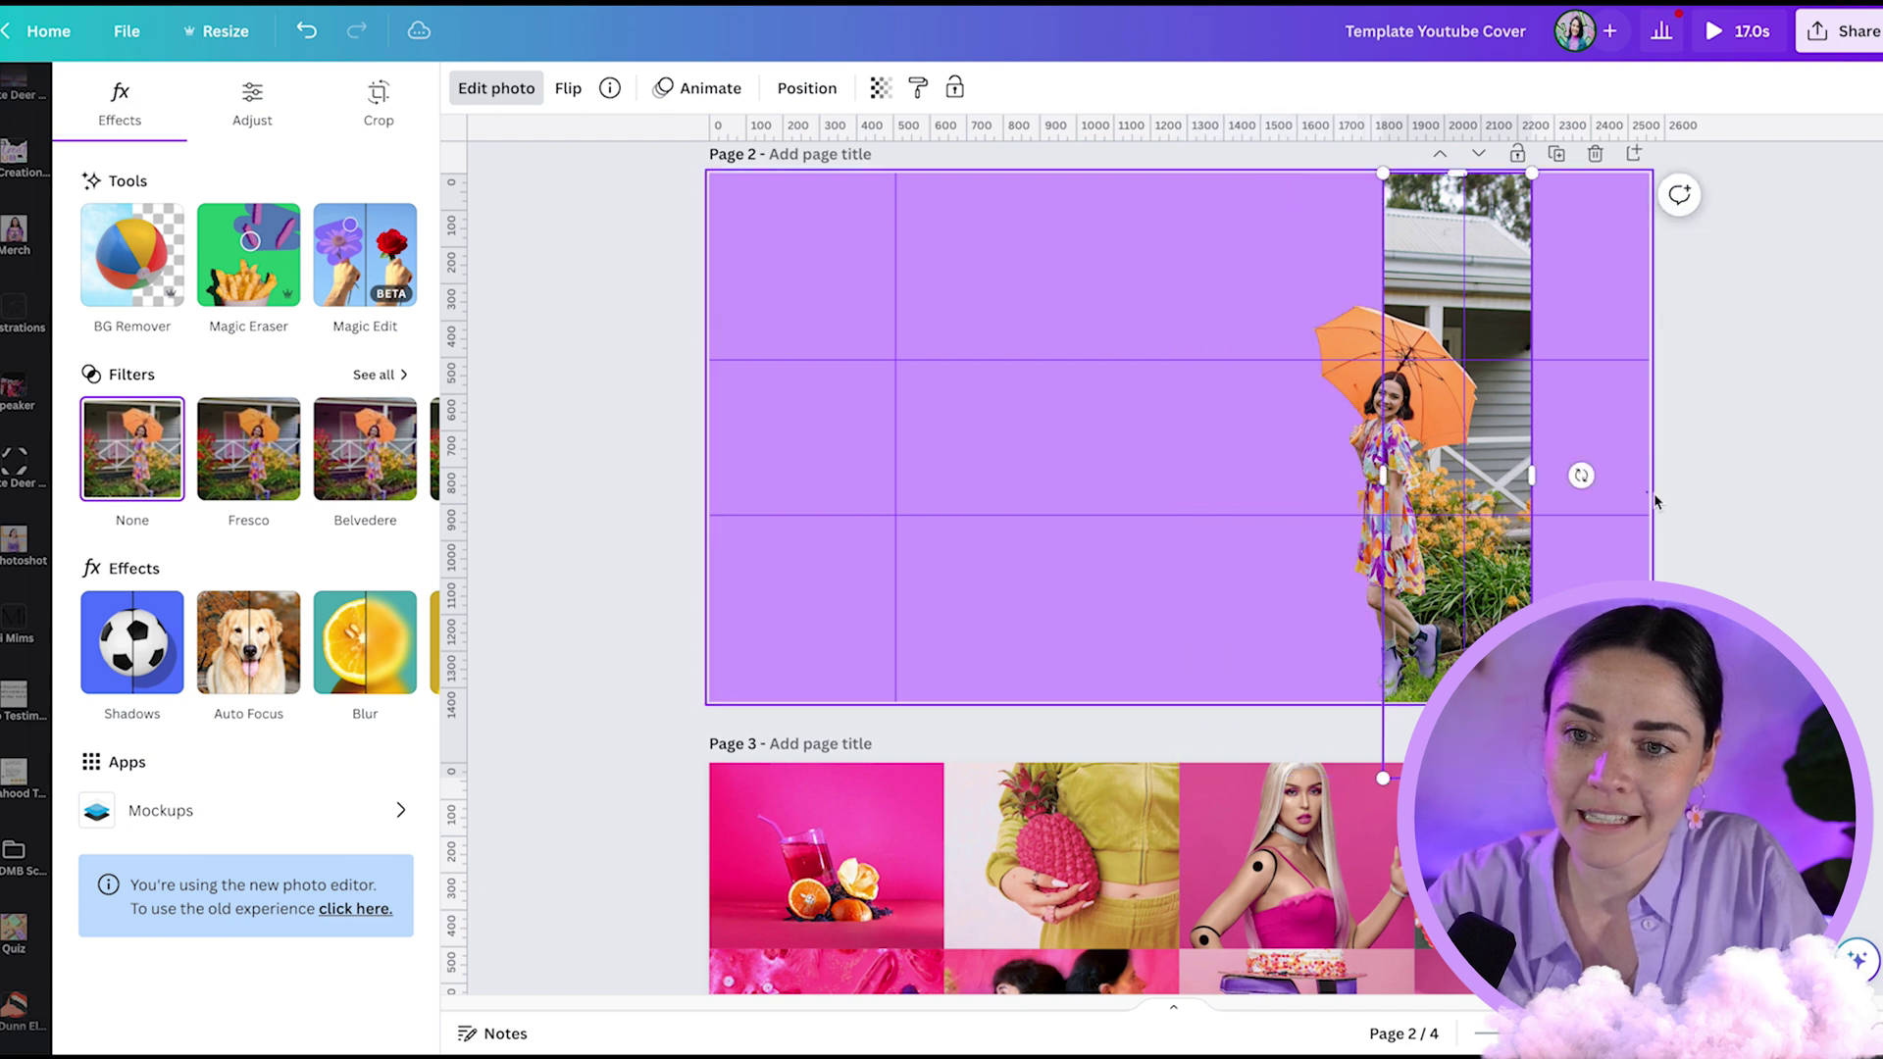
click(1556, 451)
scroll(1469, 429, up, 3)
click(1476, 428)
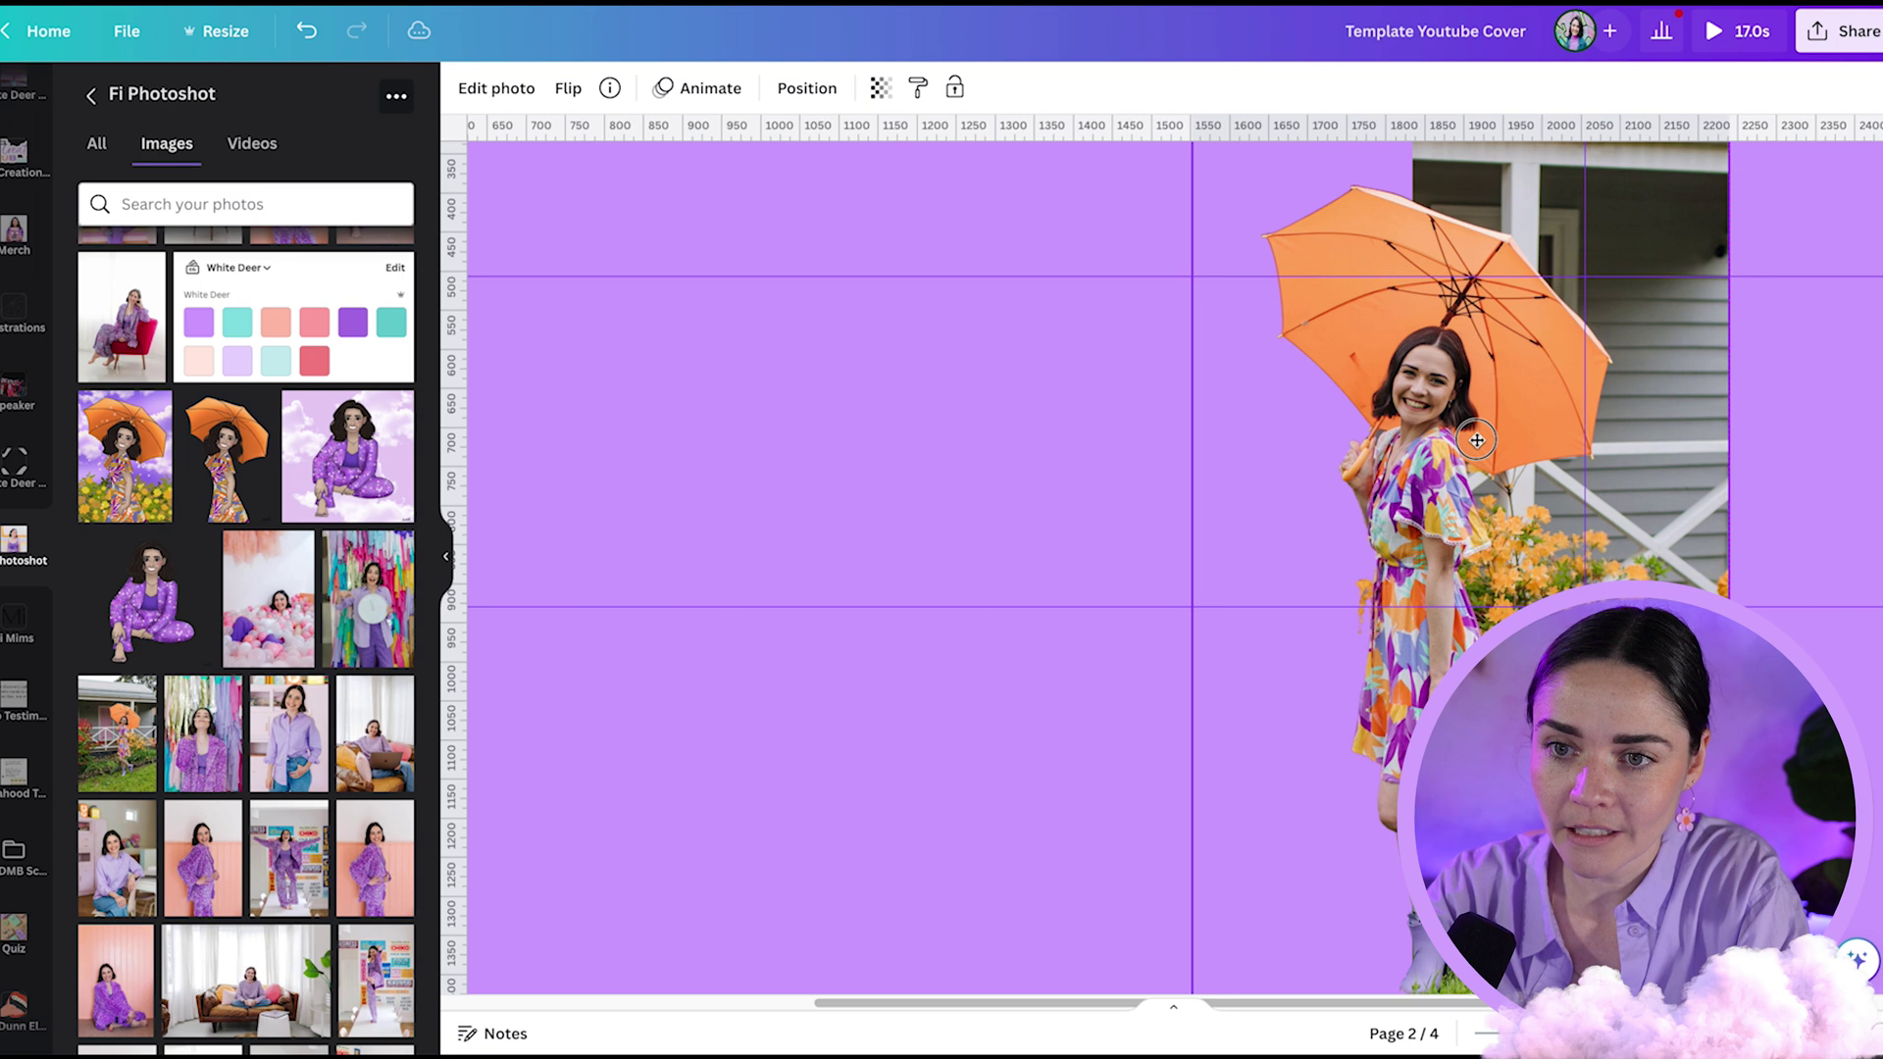
scroll(1771, 517, down, 5)
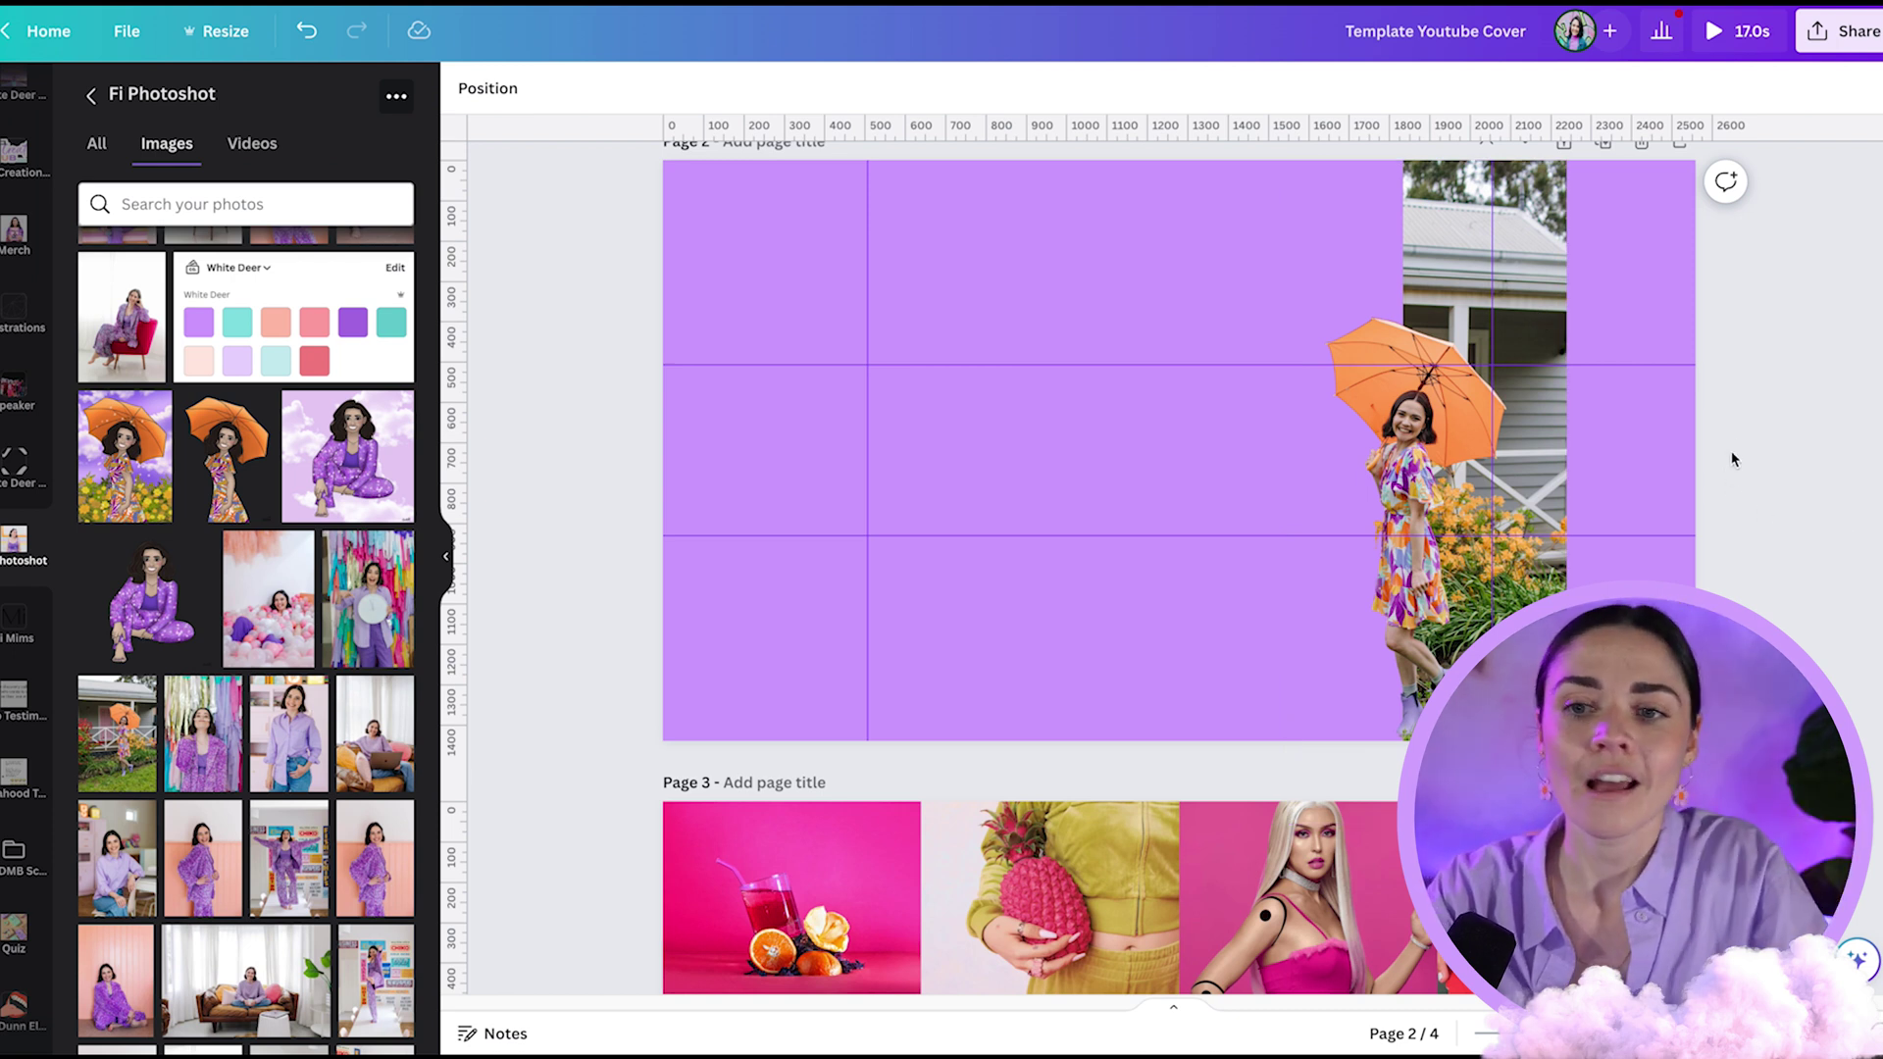
drag(1466, 489, 1573, 436)
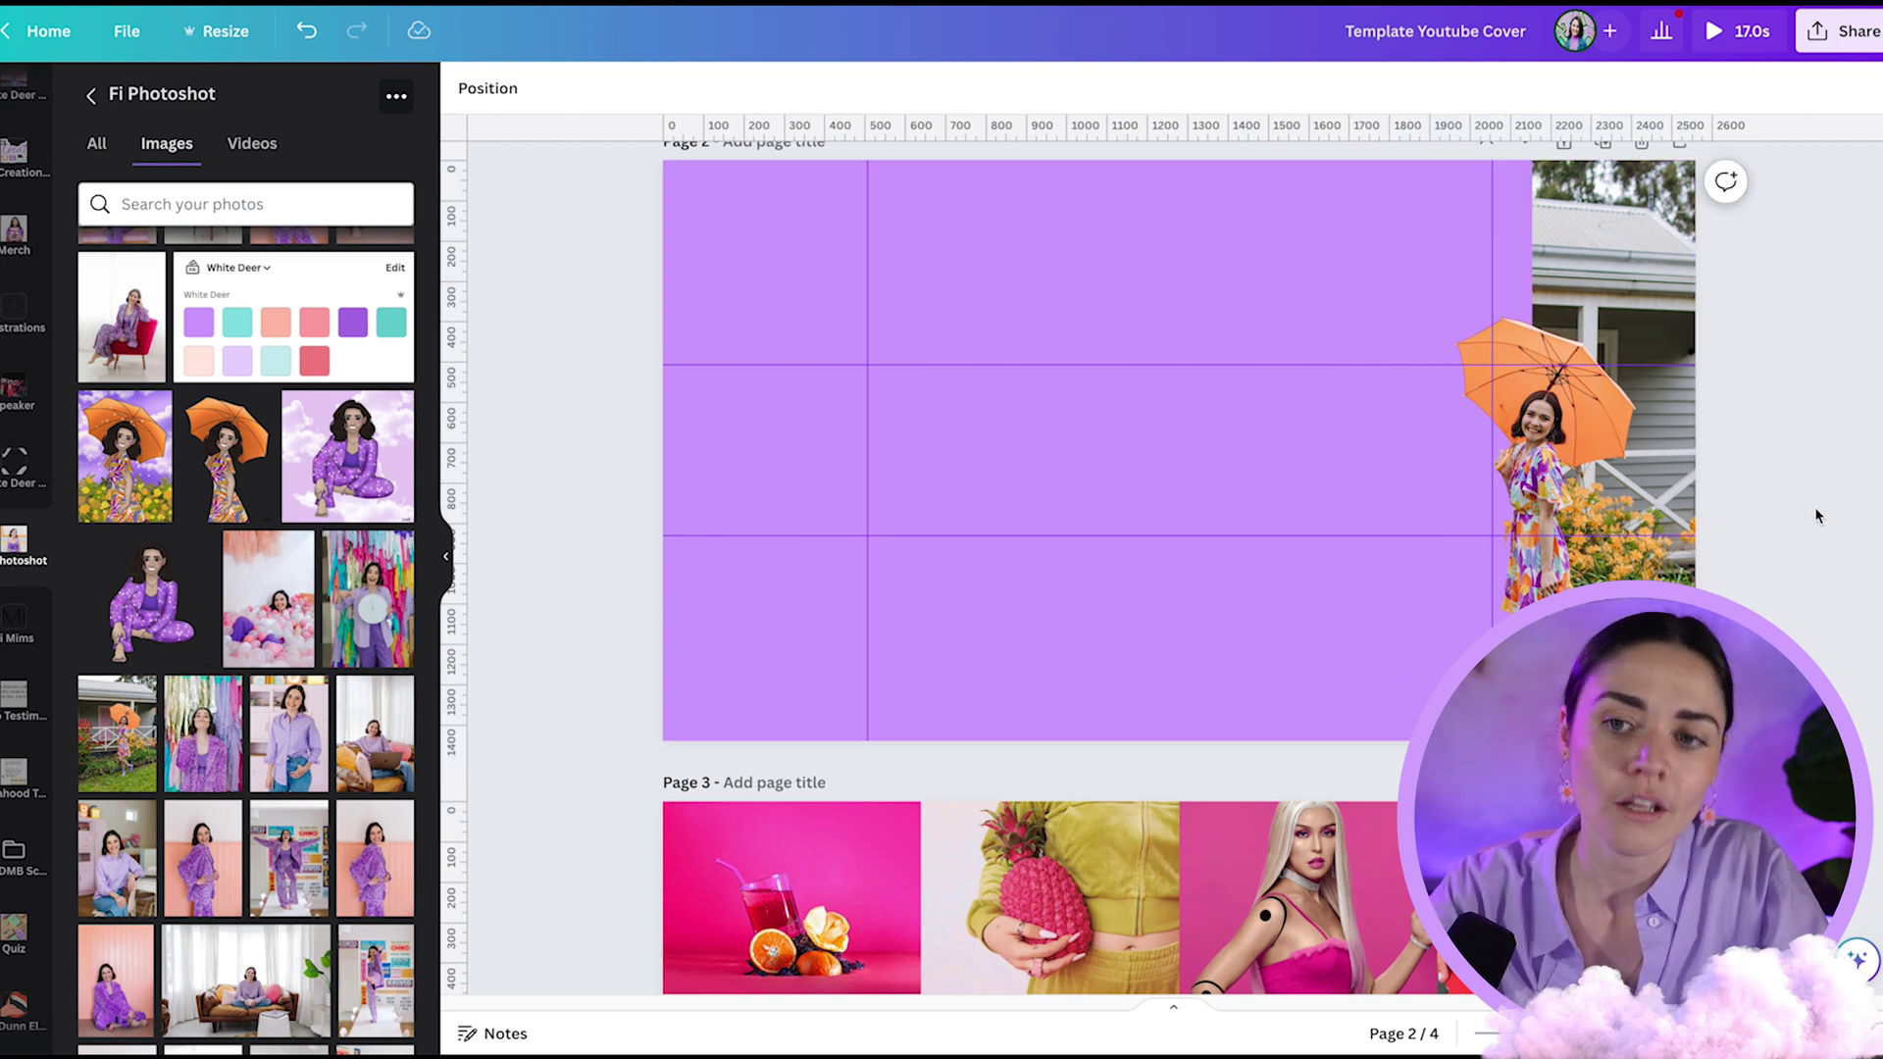
key(ctrl+z)
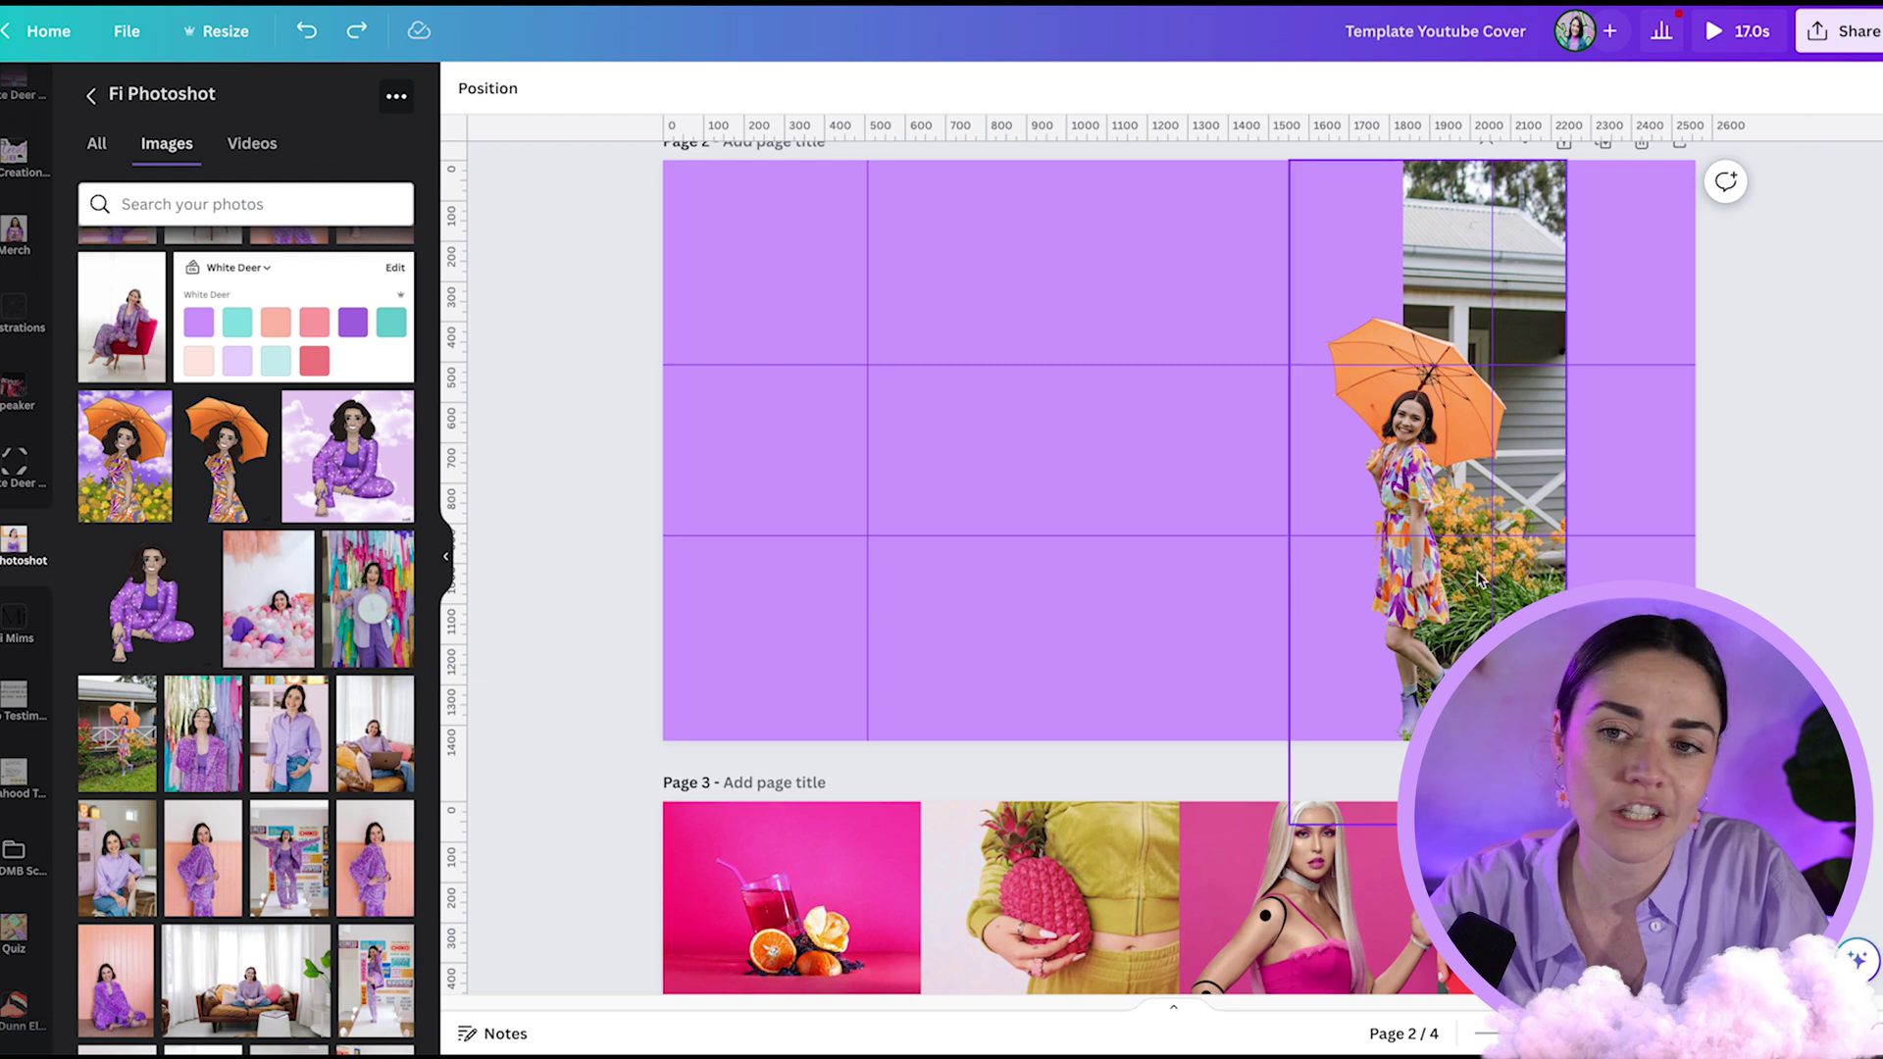
- Add a pink brand cloud, shrink it, rotate it upright, and place it at the right edge
click(25, 466)
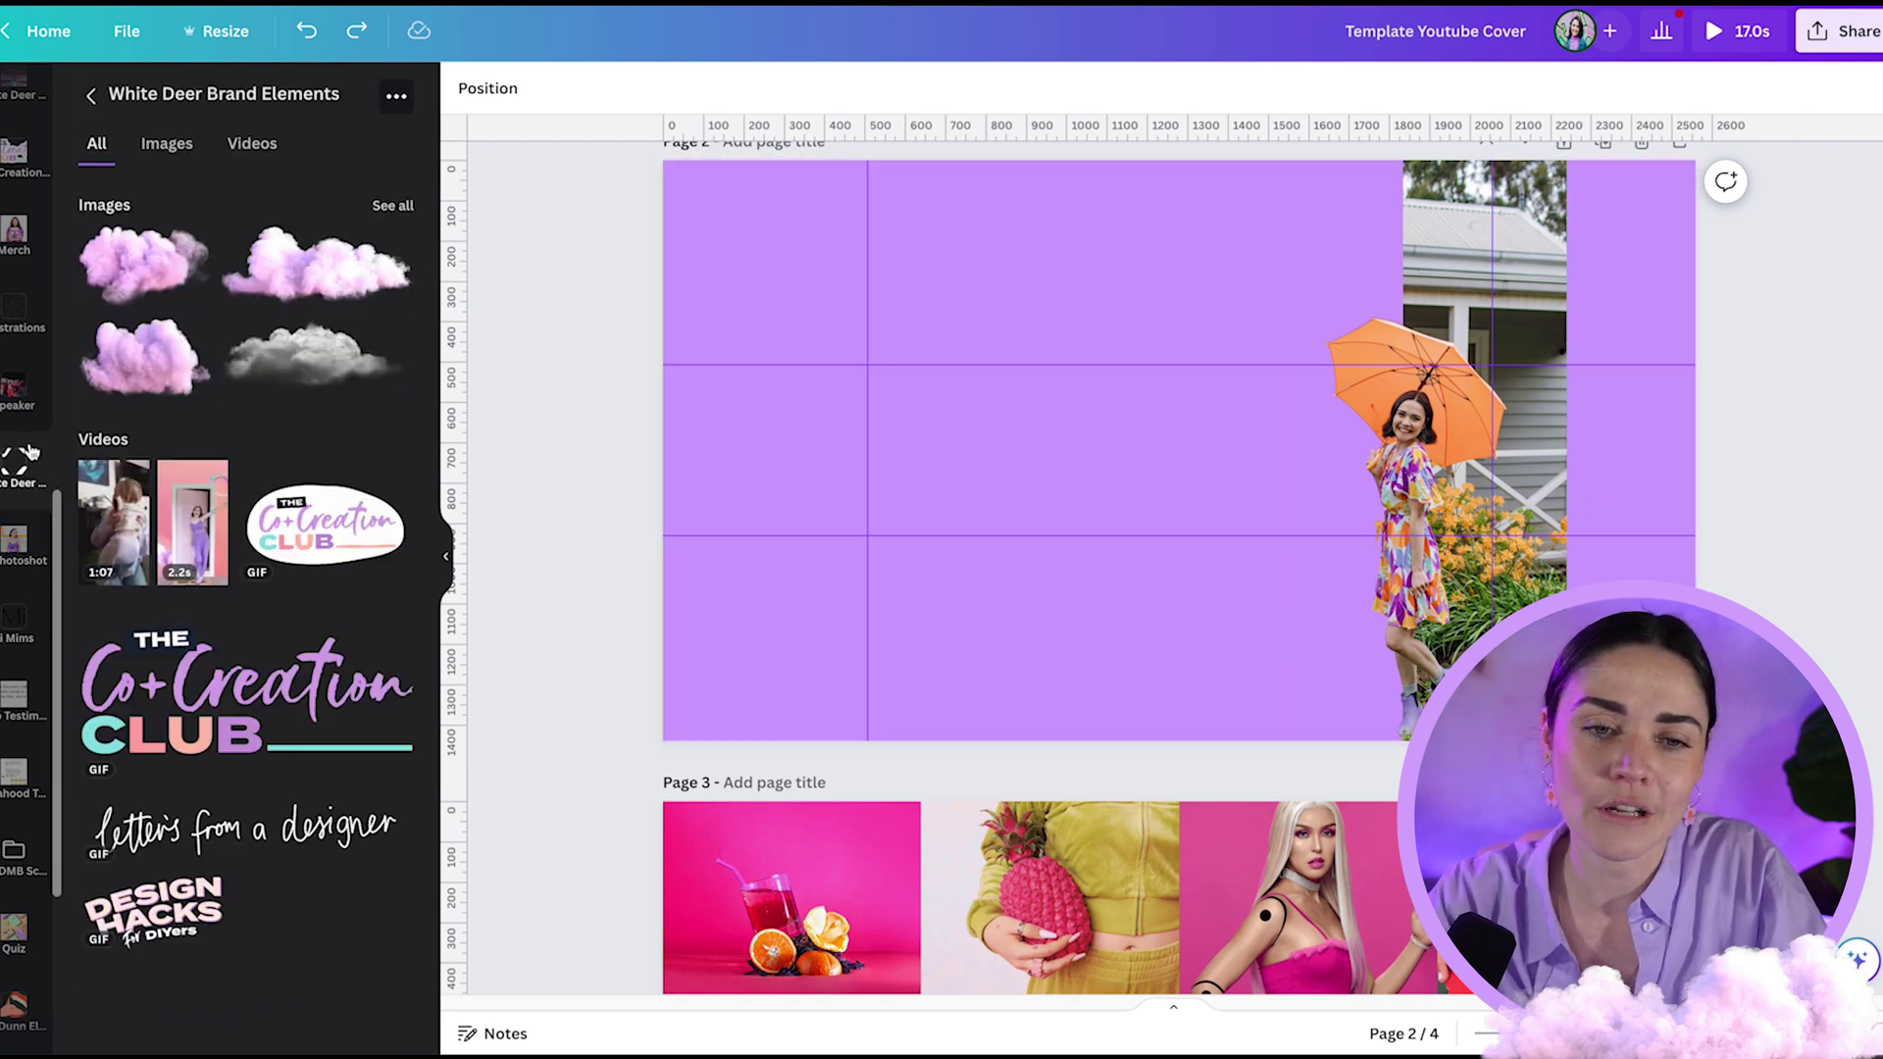
click(294, 275)
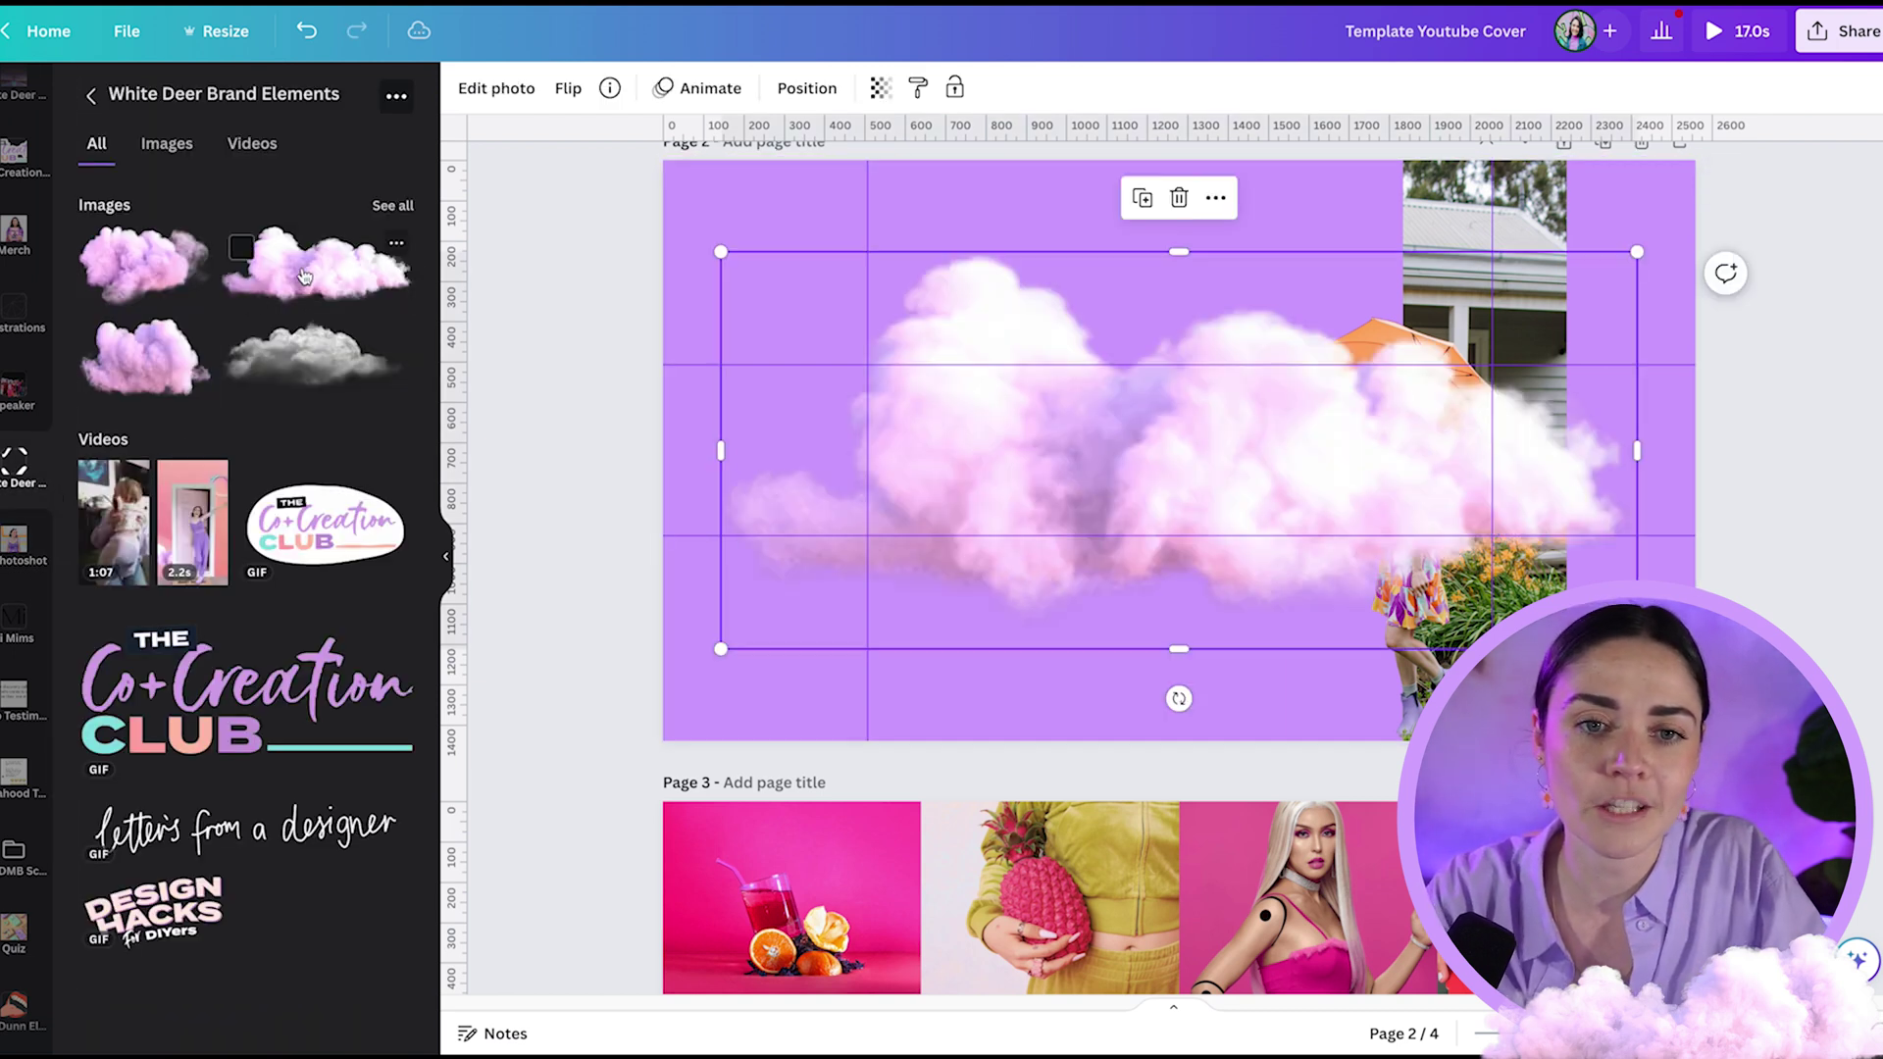
click(378, 211)
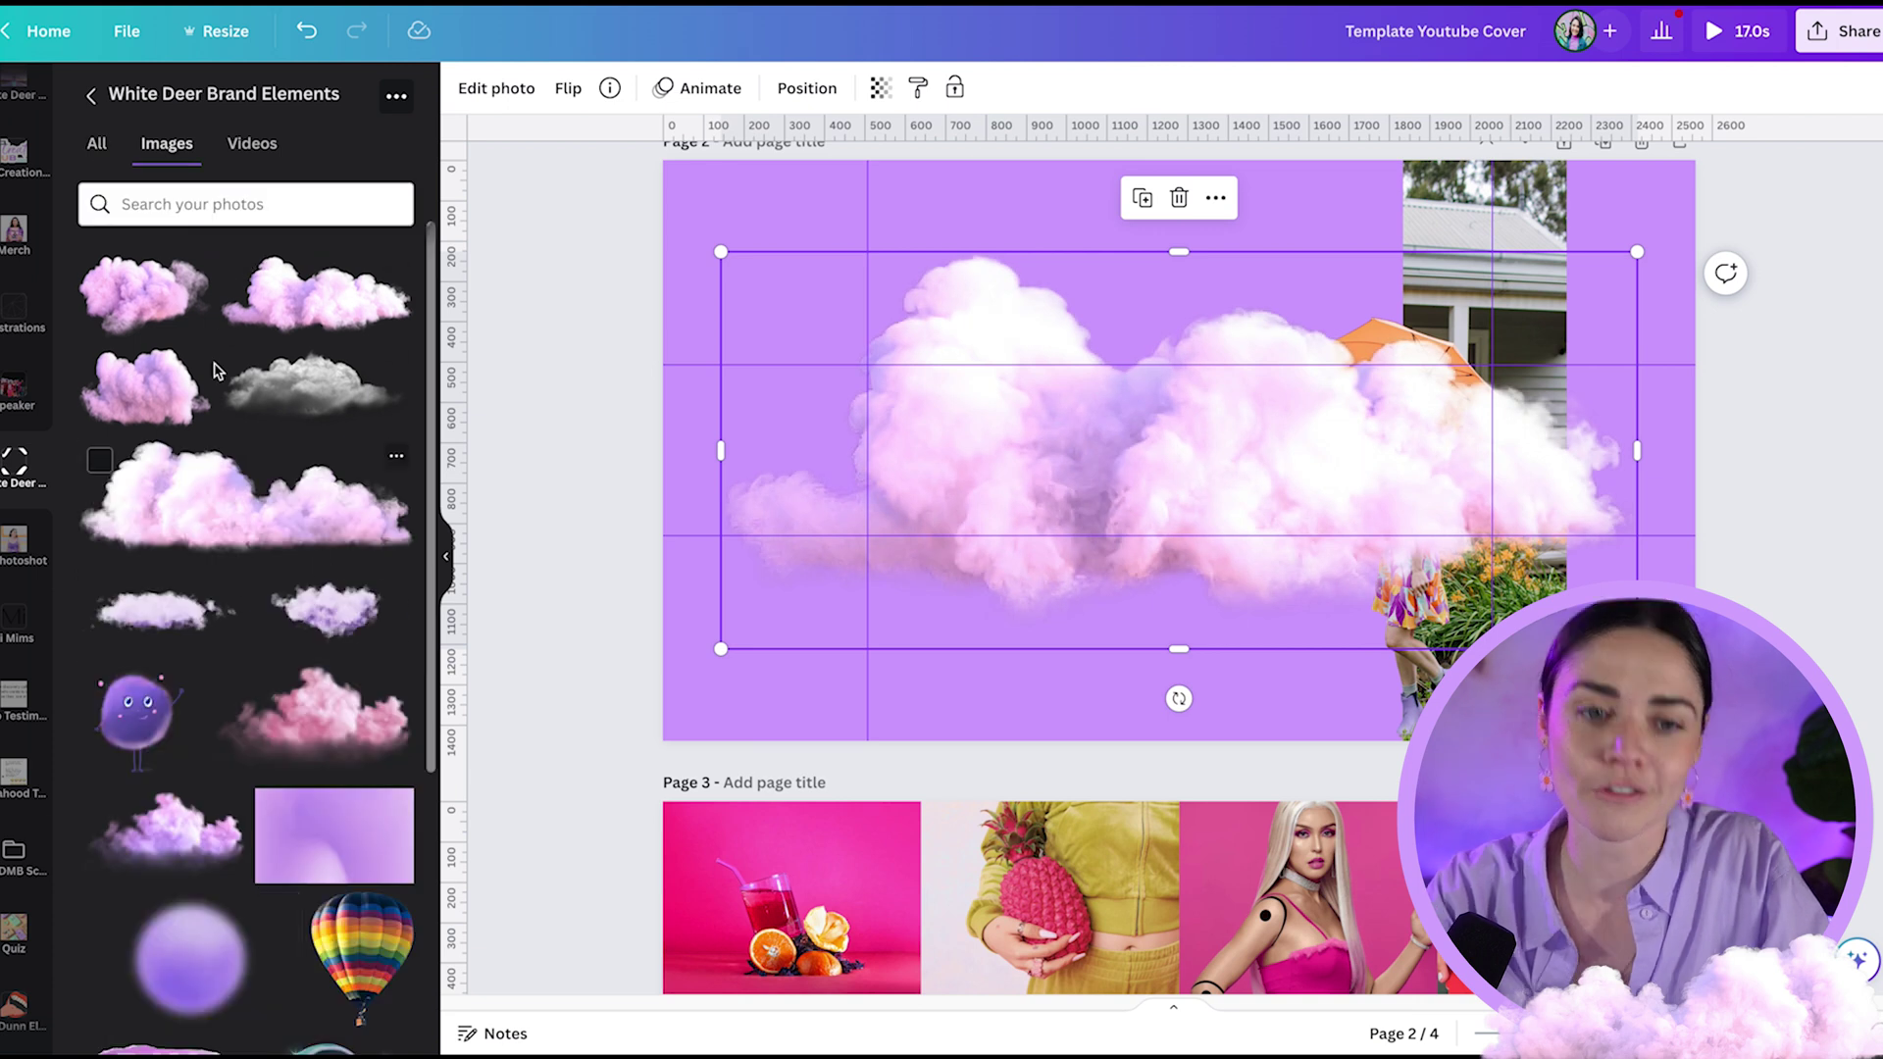
mouse_move(1199, 439)
mouse_down()
mouse_move(1151, 496)
mouse_move(1180, 456)
mouse_up()
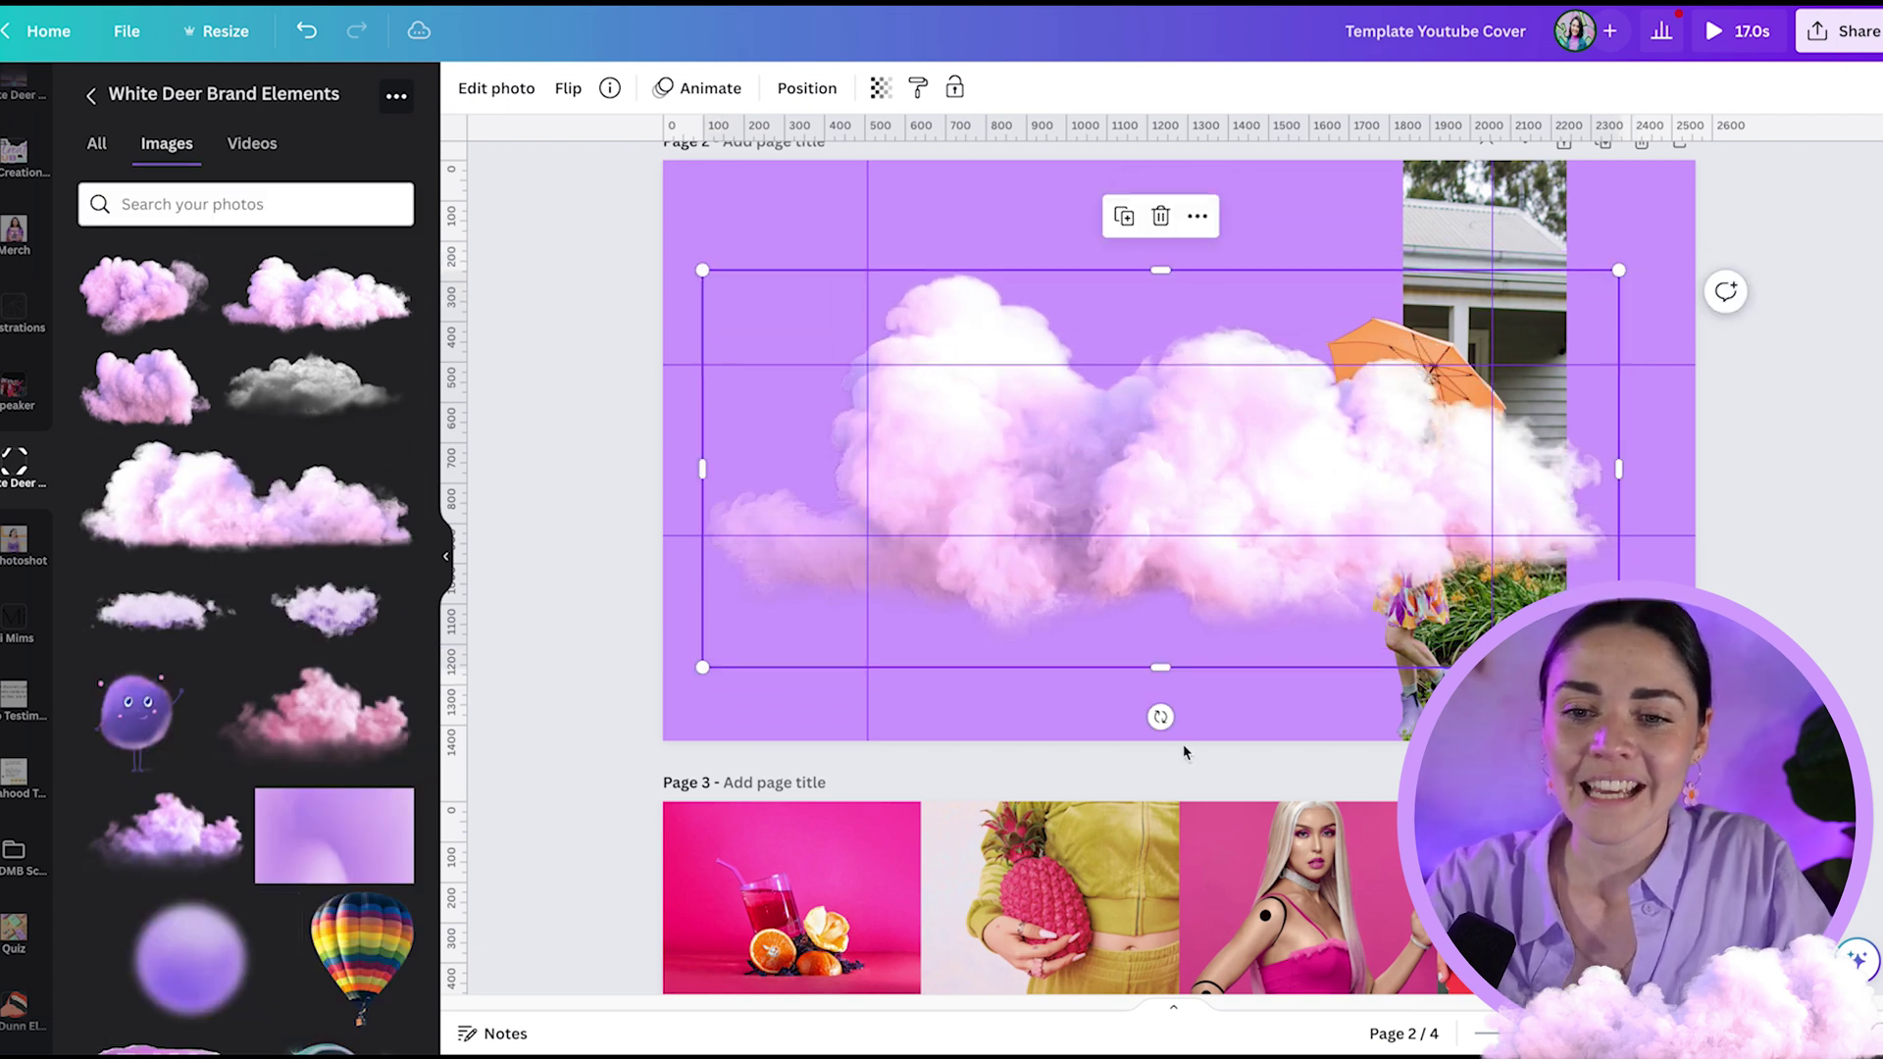
click(1162, 716)
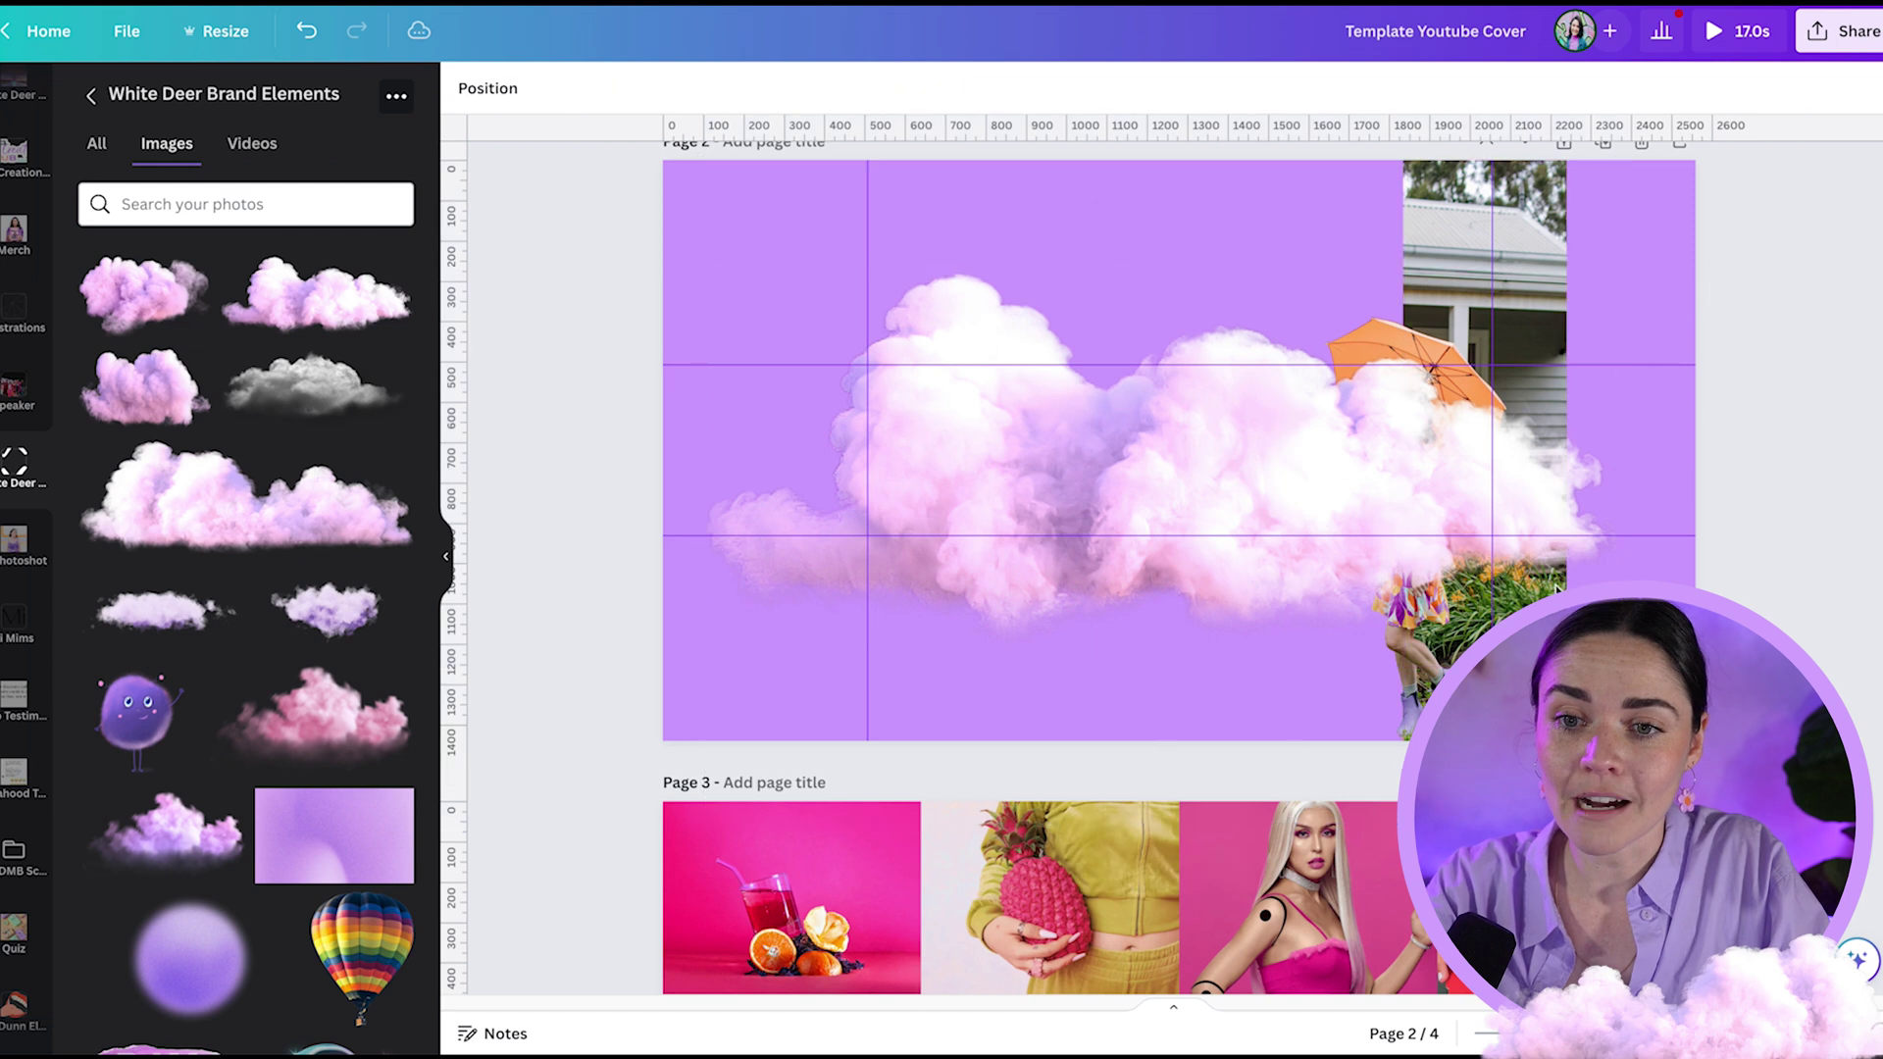
drag(1619, 667, 1099, 442)
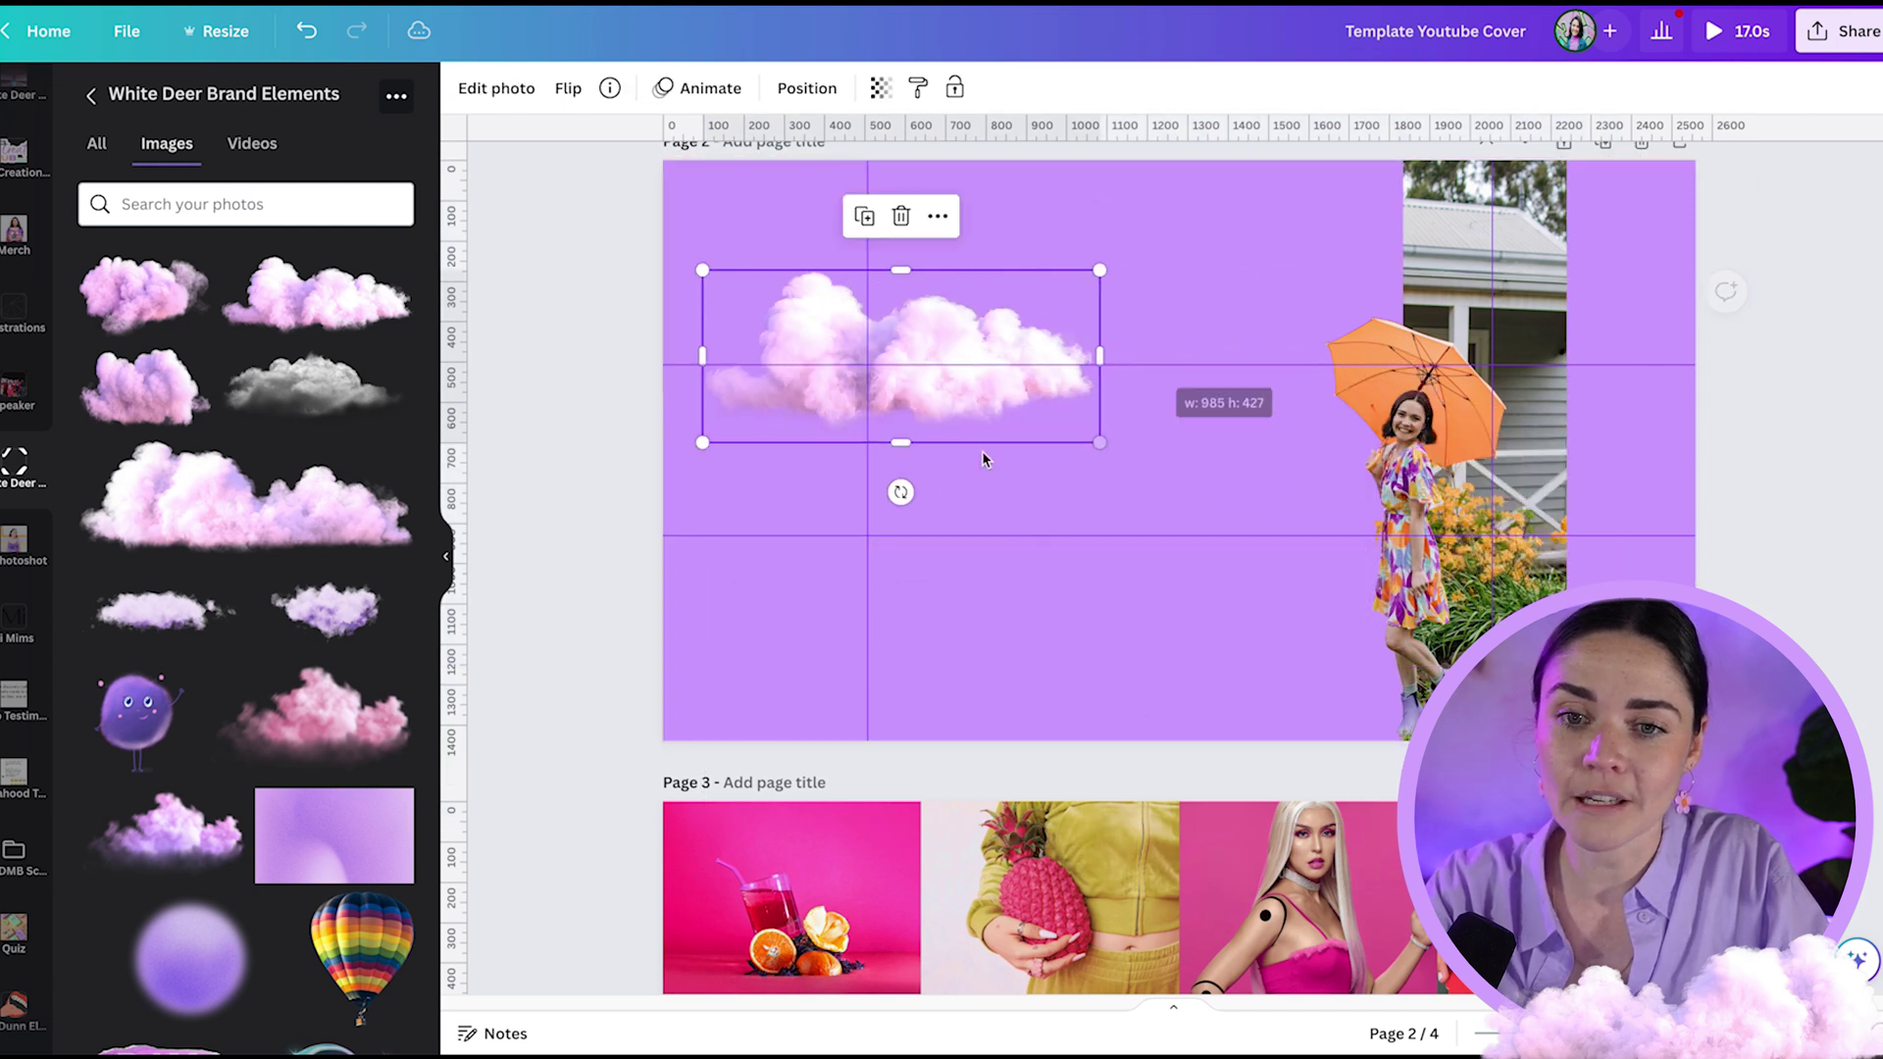
drag(900, 493, 1037, 356)
drag(935, 431, 1601, 412)
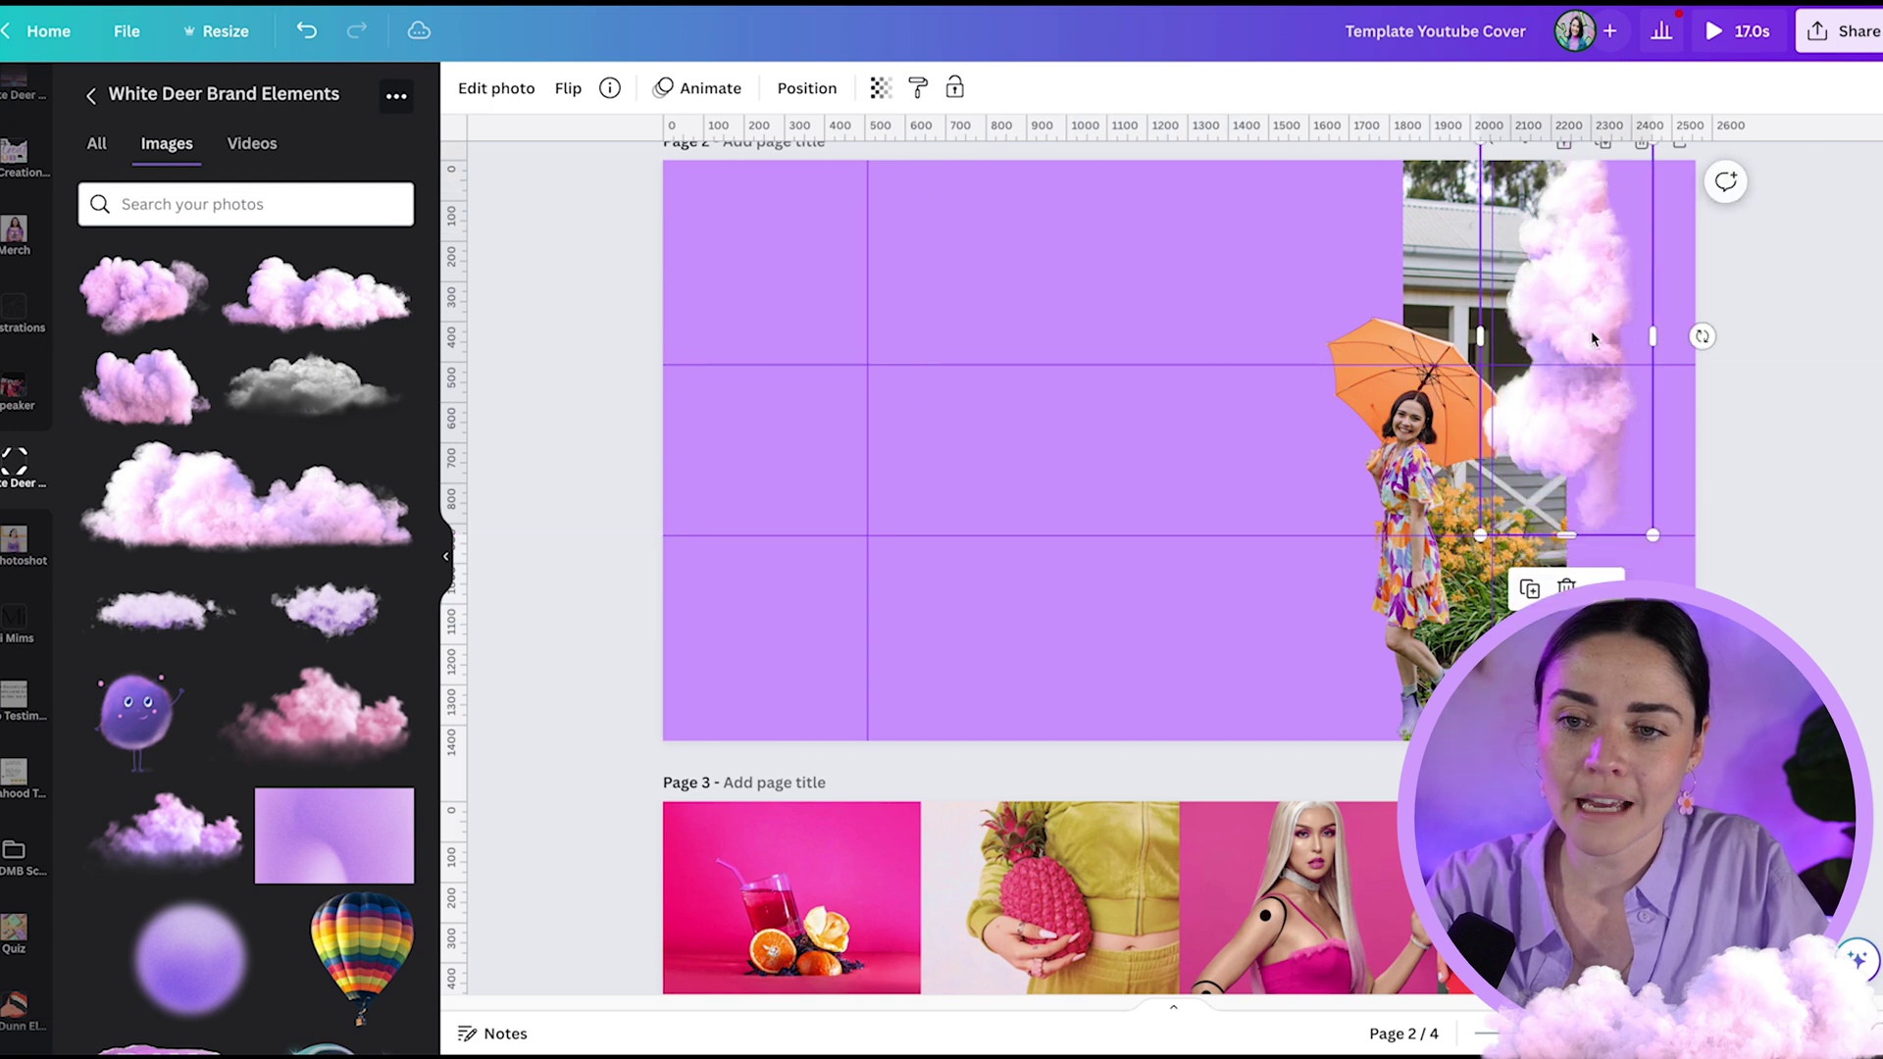
click(240, 478)
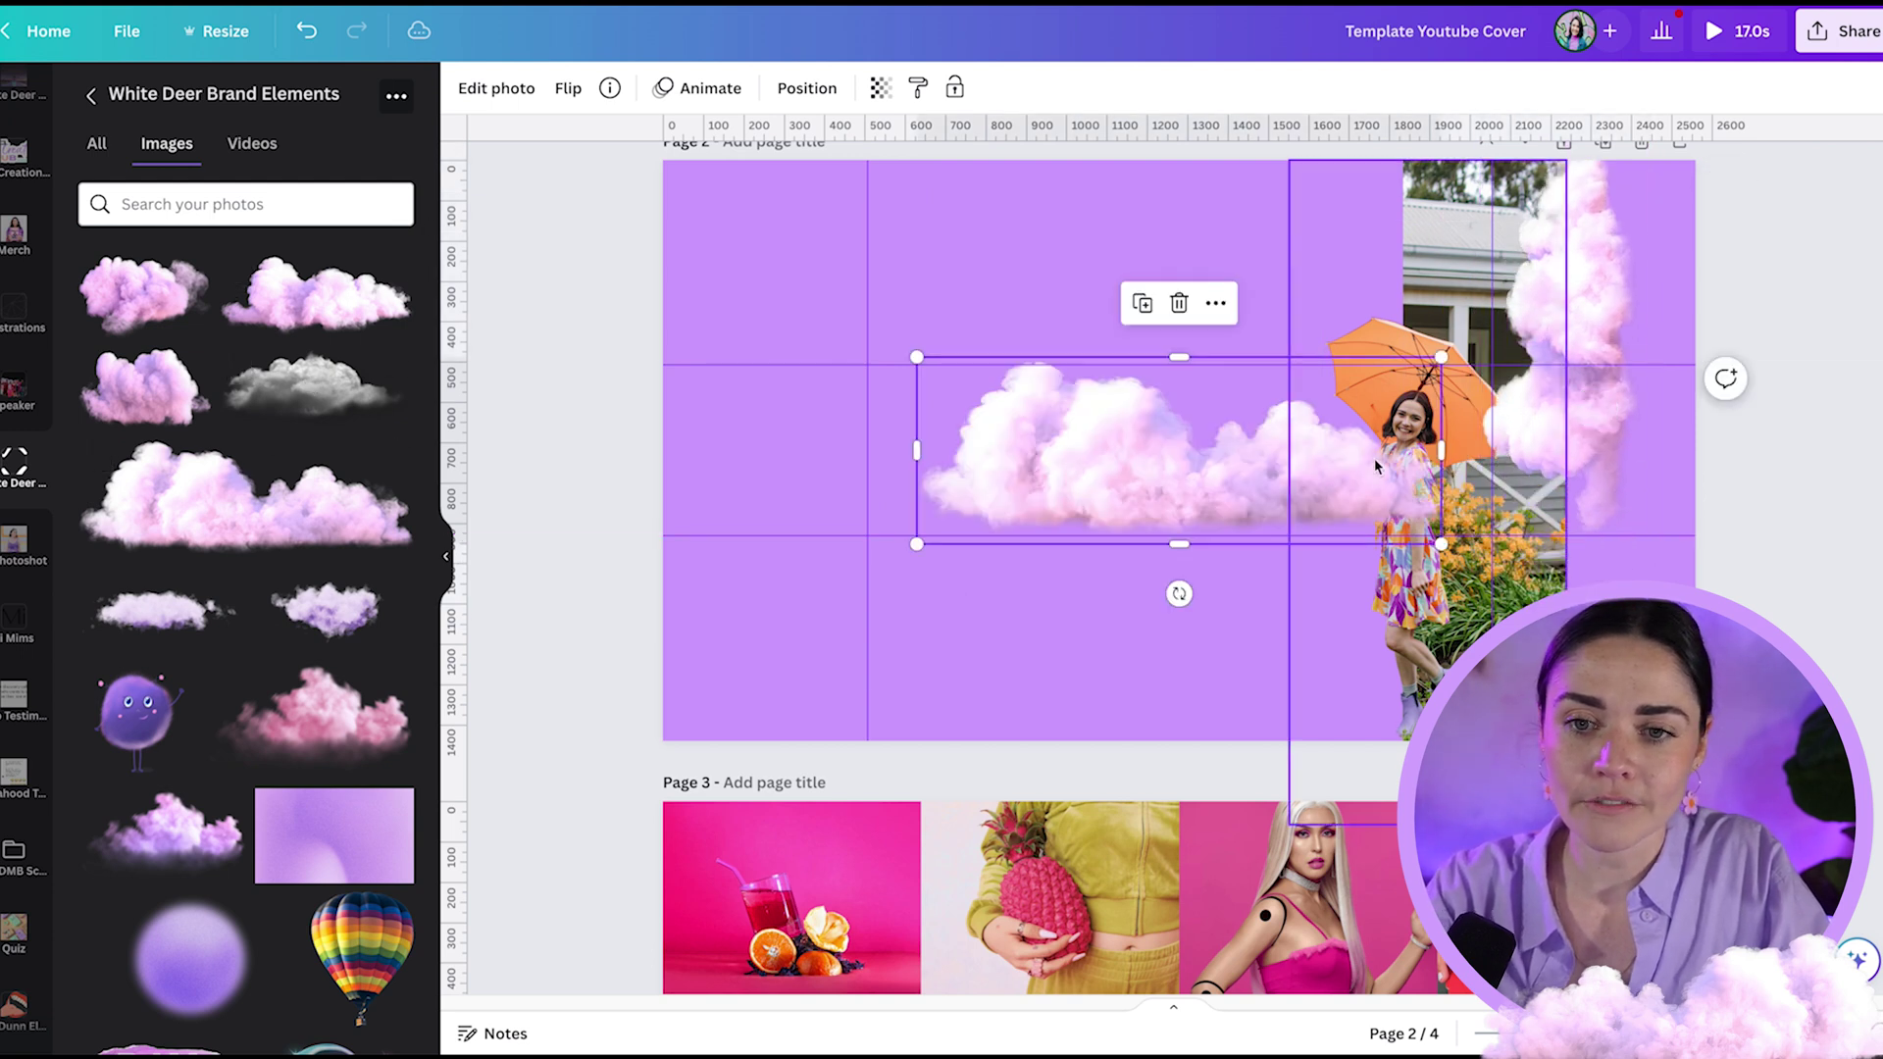
drag(1180, 595, 1317, 446)
key(Delete)
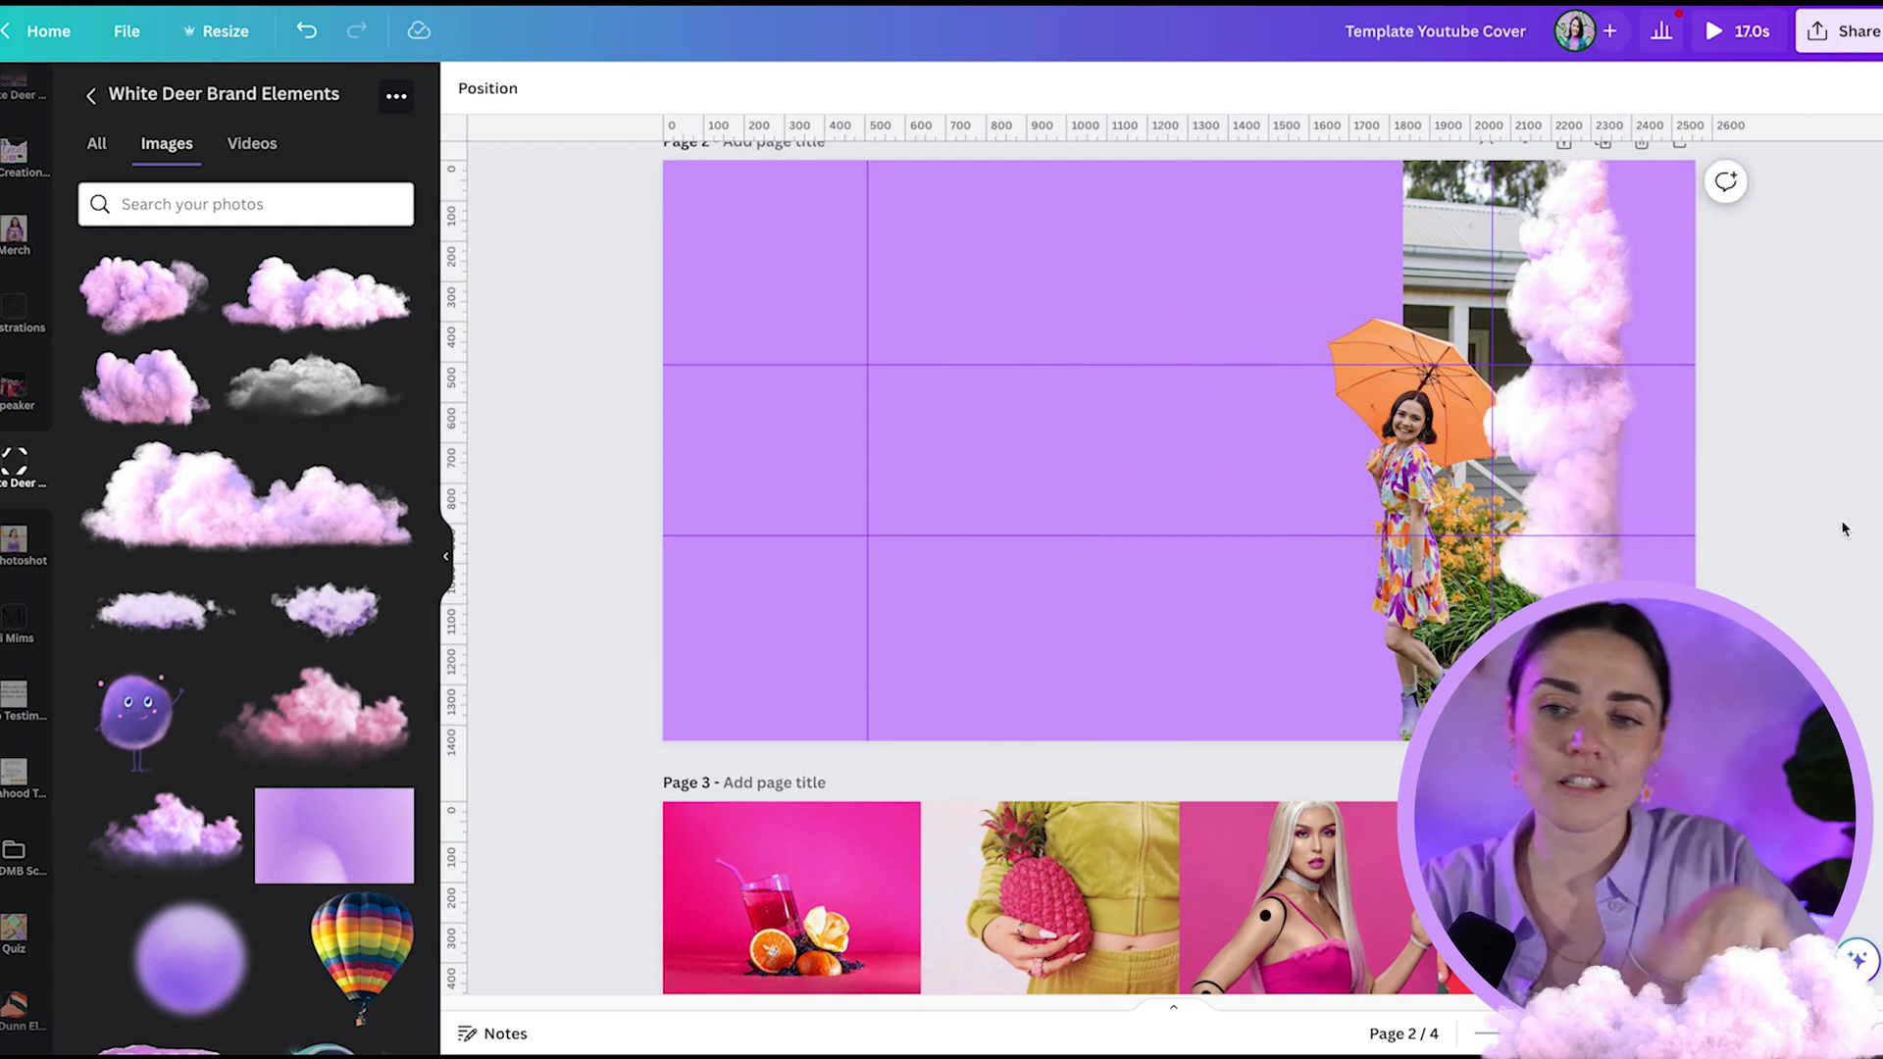
- Lay the purple gradient image over the whole of page 2
click(1425, 446)
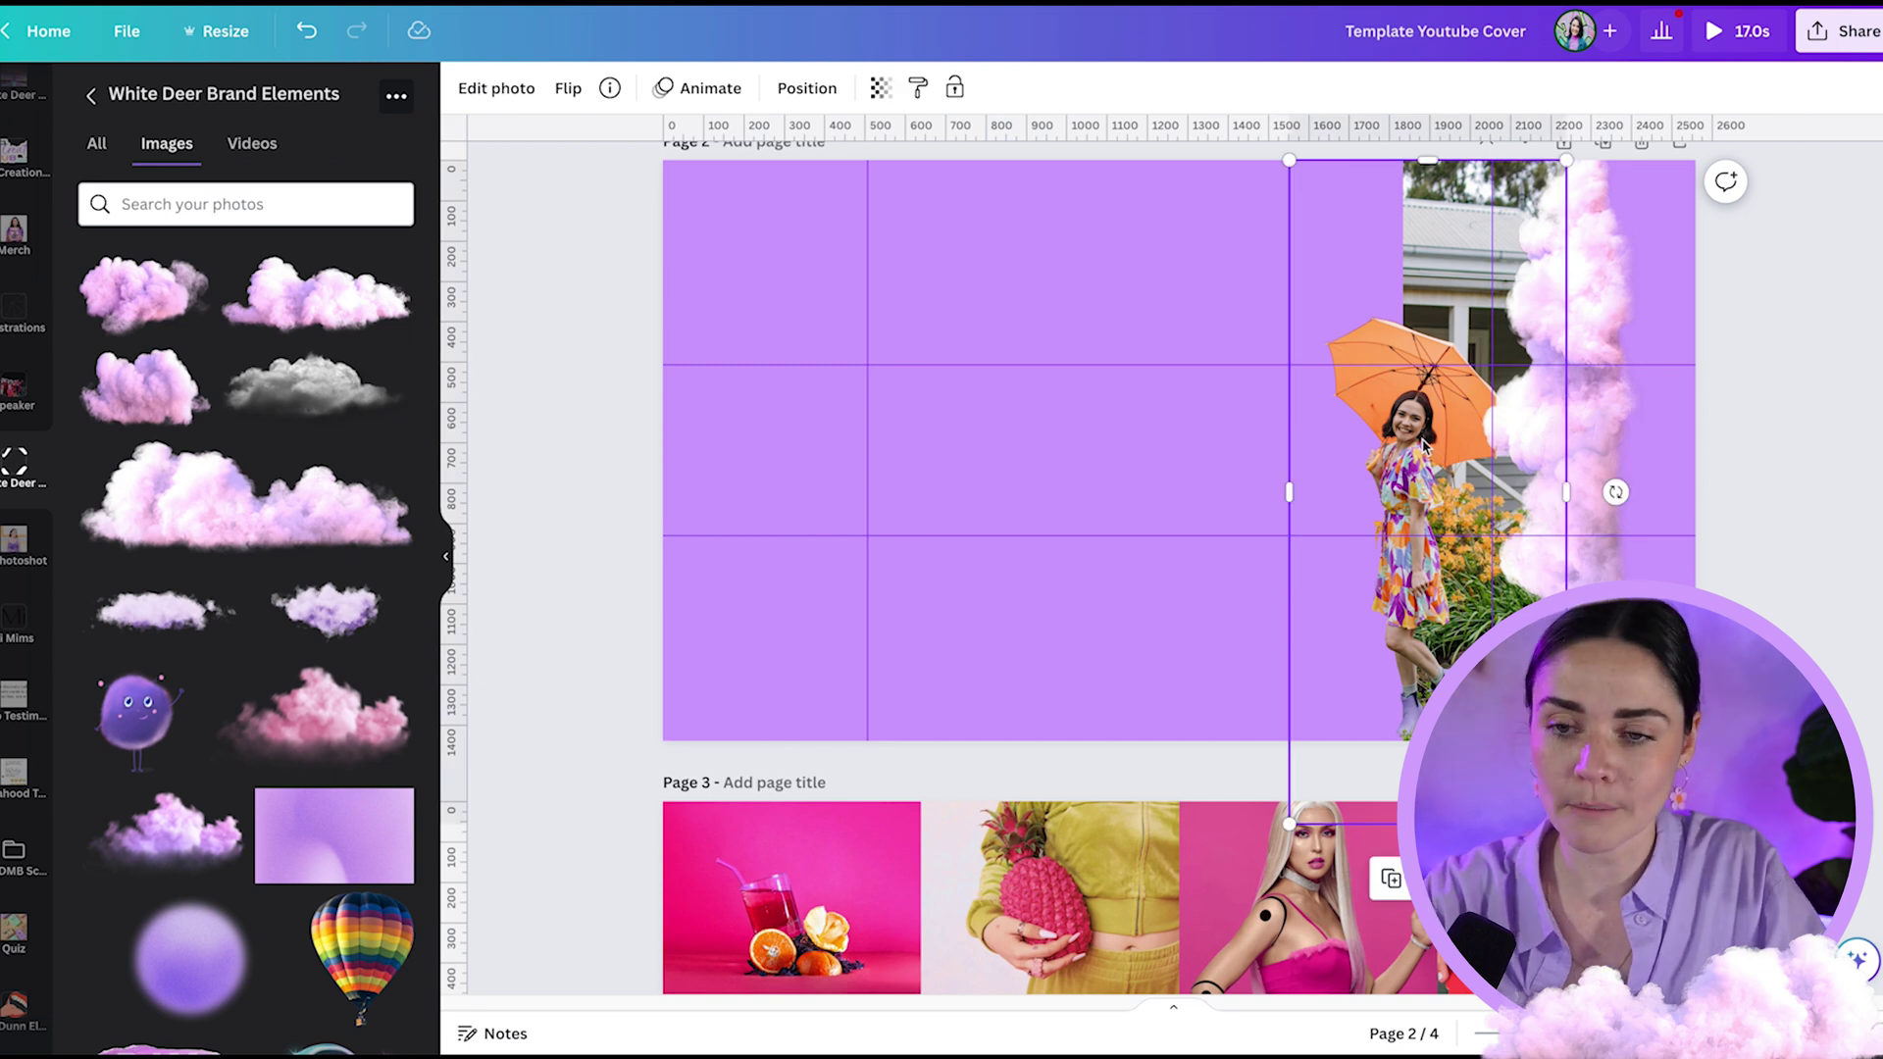
click(1818, 598)
drag(307, 827, 790, 240)
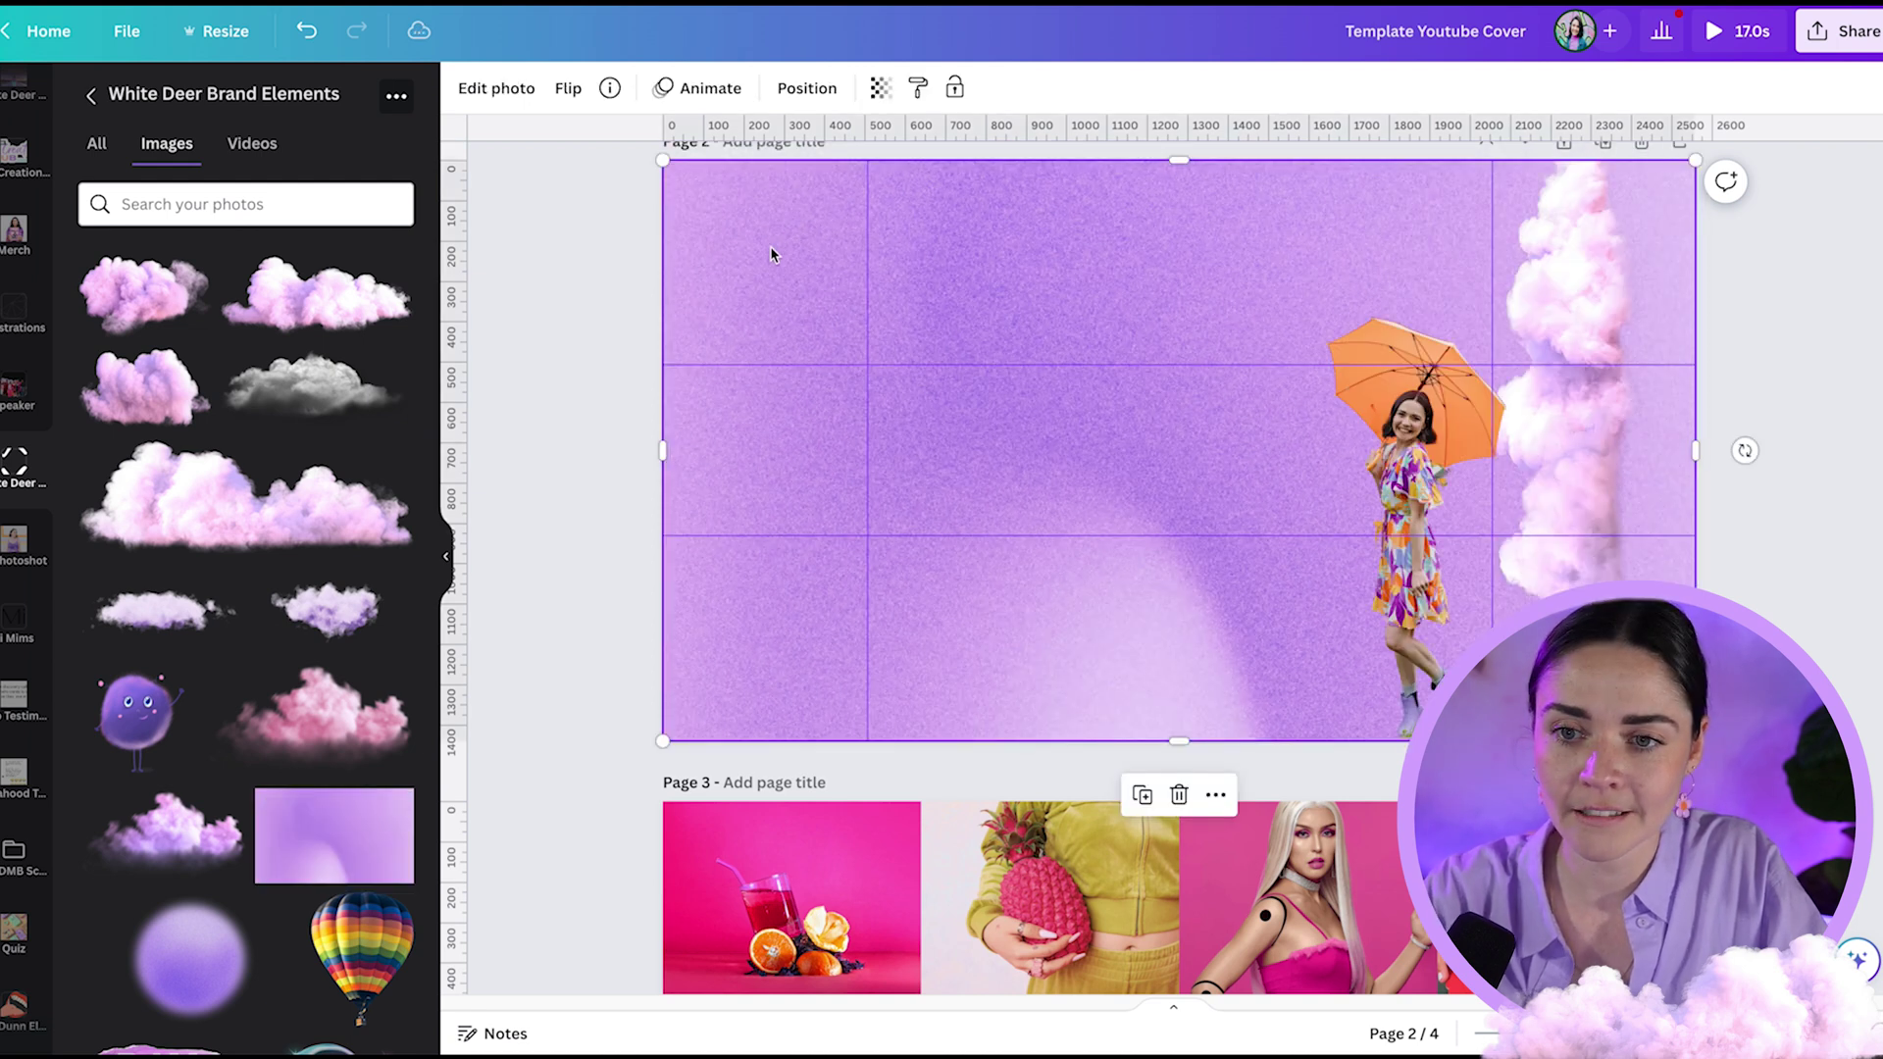
- Make the gradient a 67-transparency page background, then add a text heading with the owner's name
click(880, 87)
drag(877, 175, 814, 176)
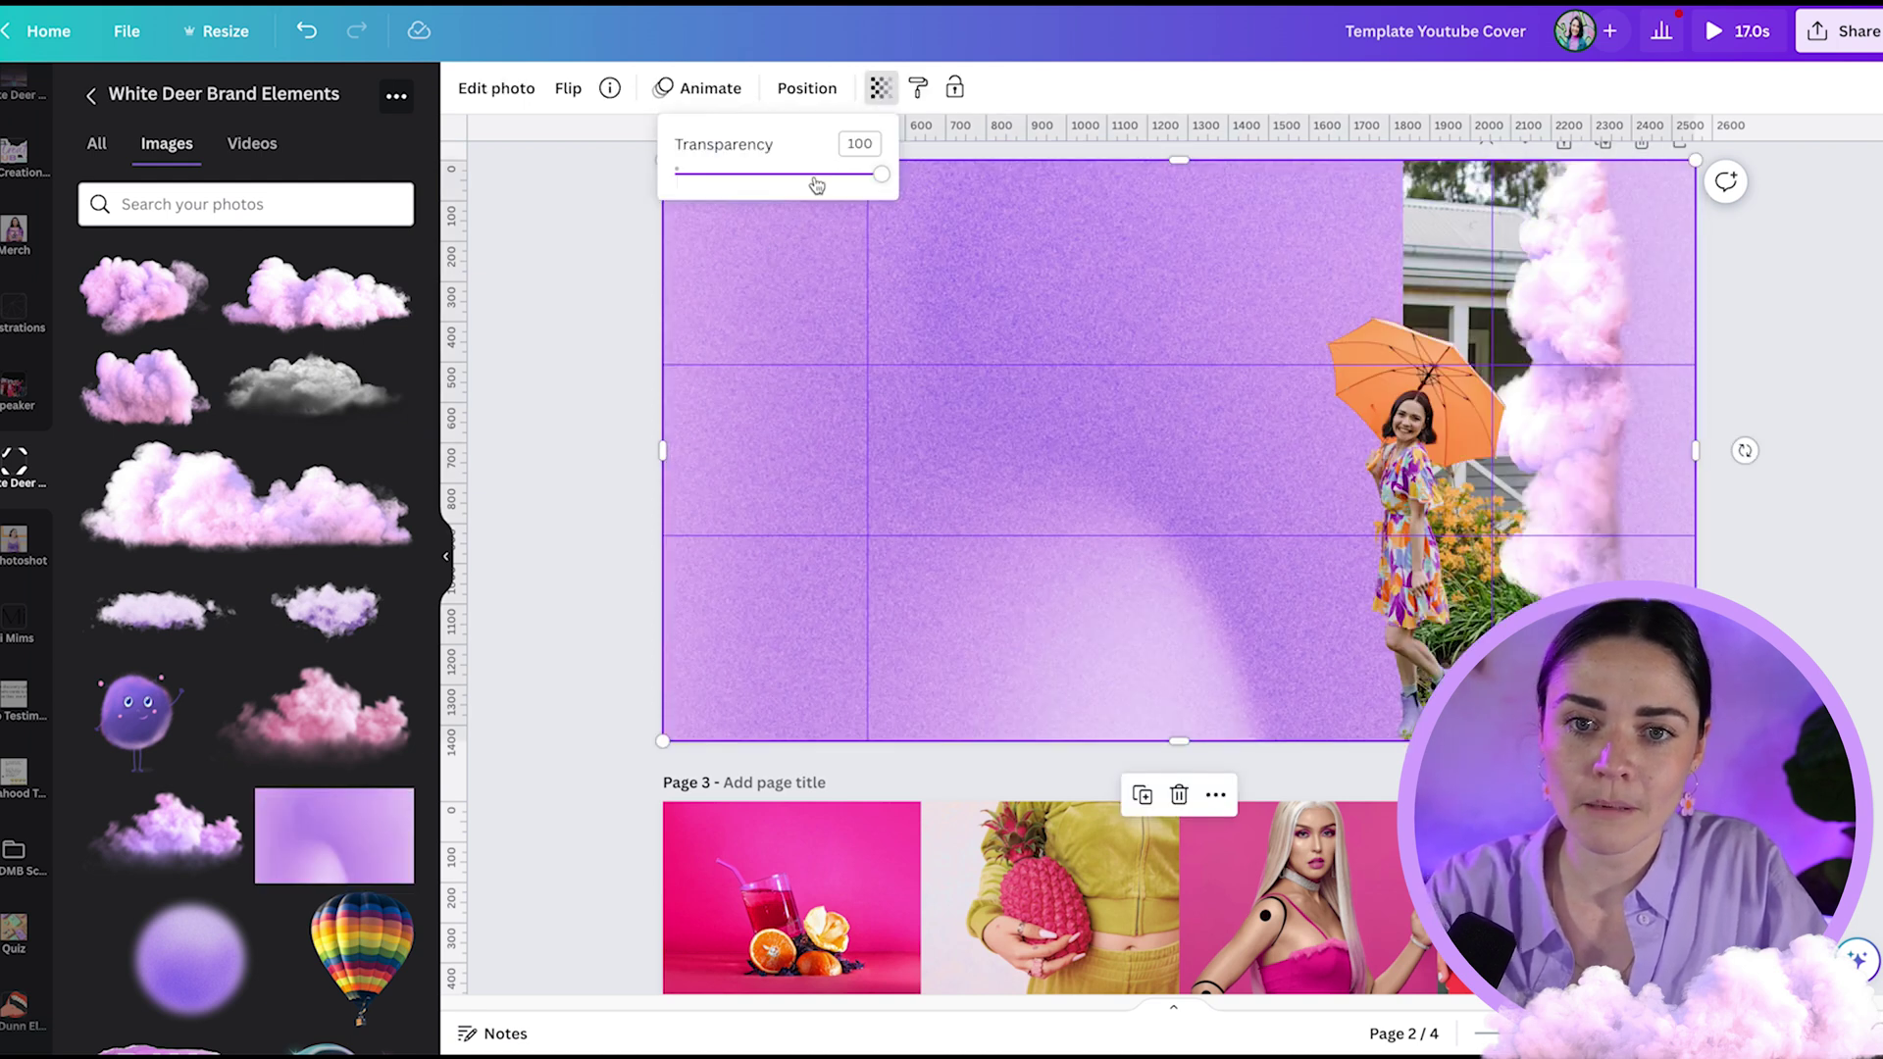
right_click(788, 312)
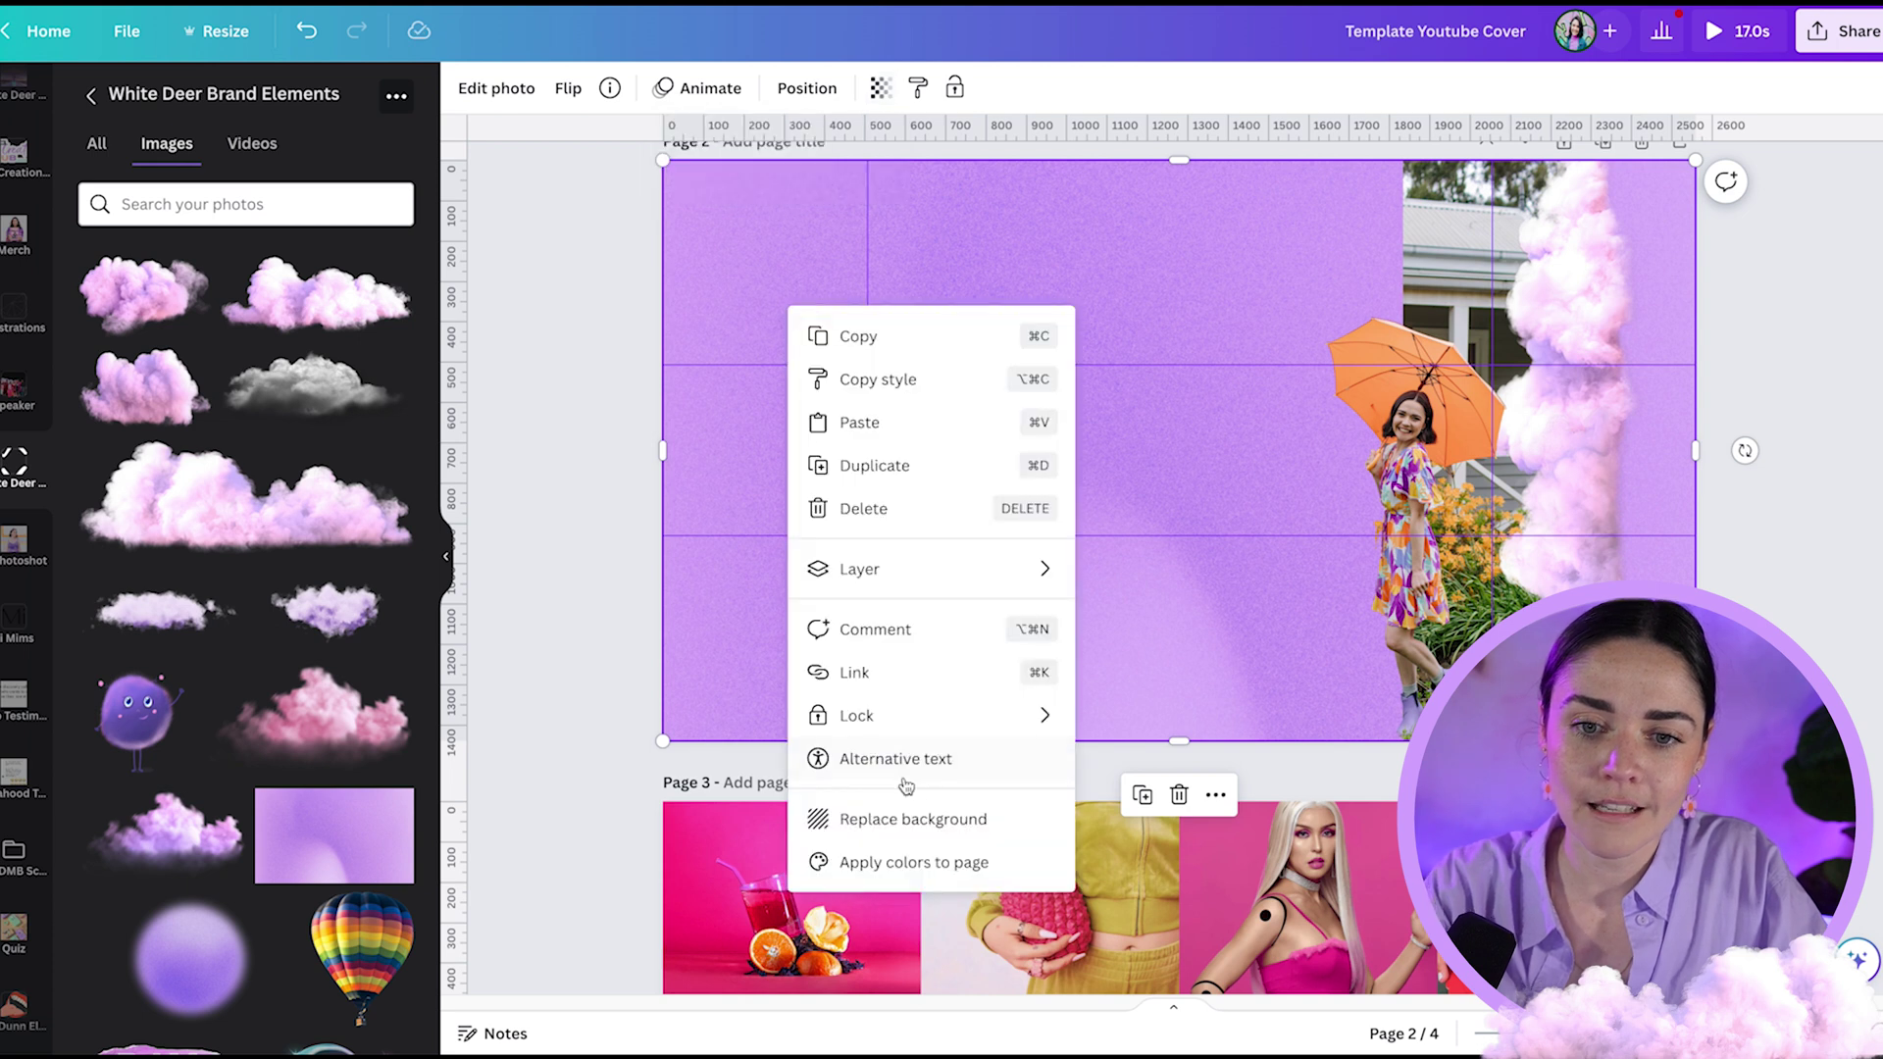
click(902, 820)
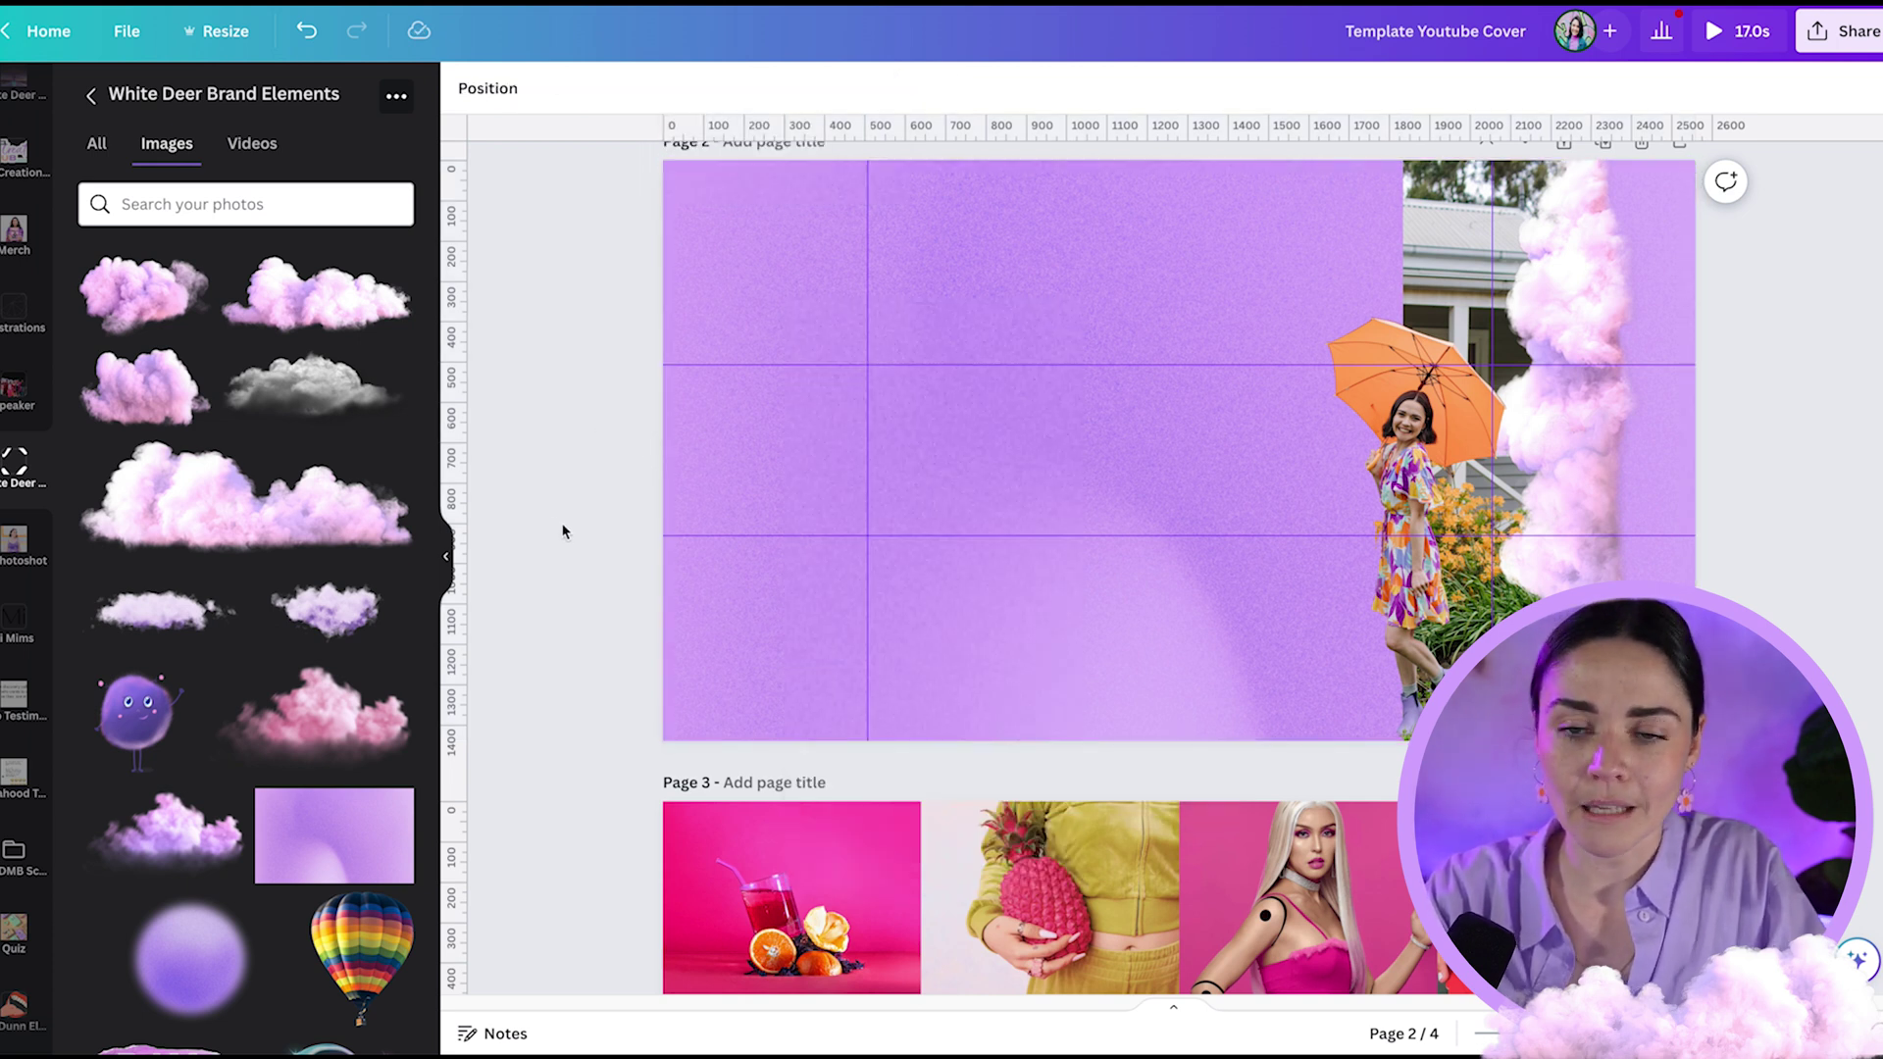
text(t)
text(JACQUI NAUNTON)
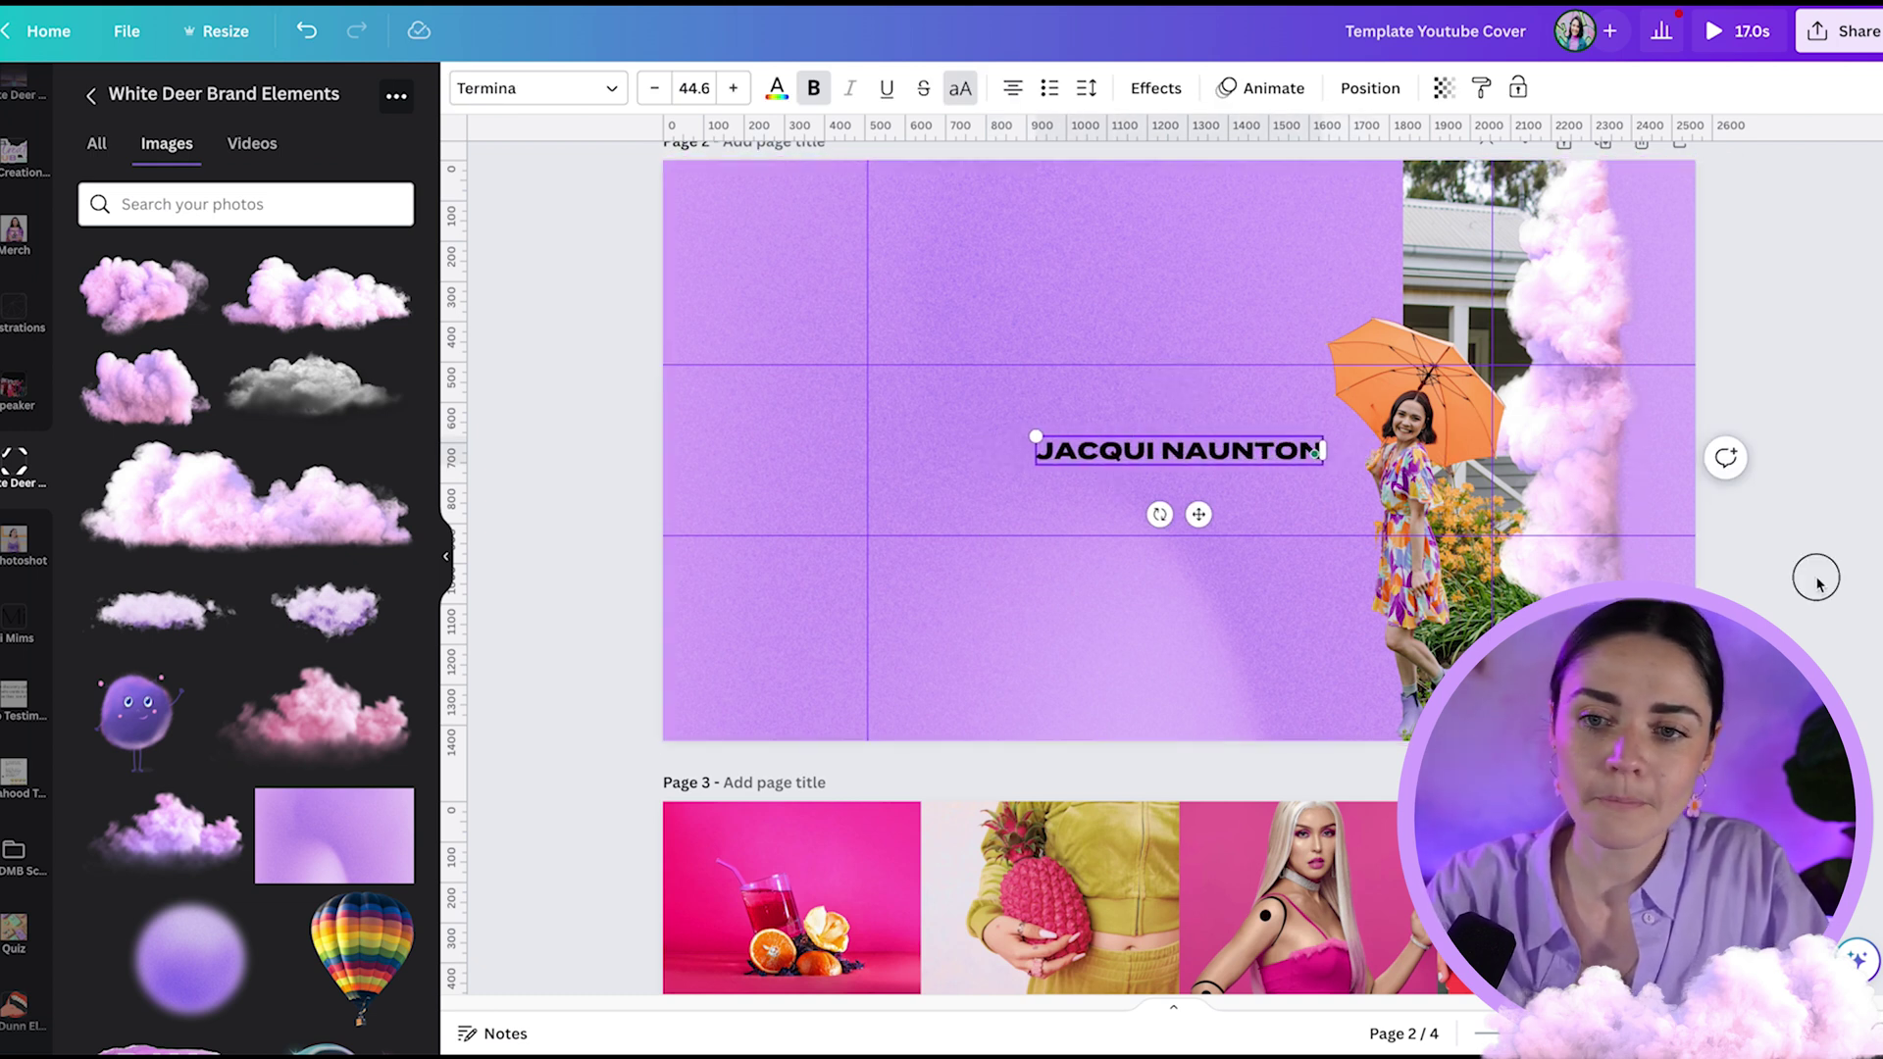
- Move the name heading up-left, enlarge it to 49.9, and make it white
drag(1131, 451, 1007, 416)
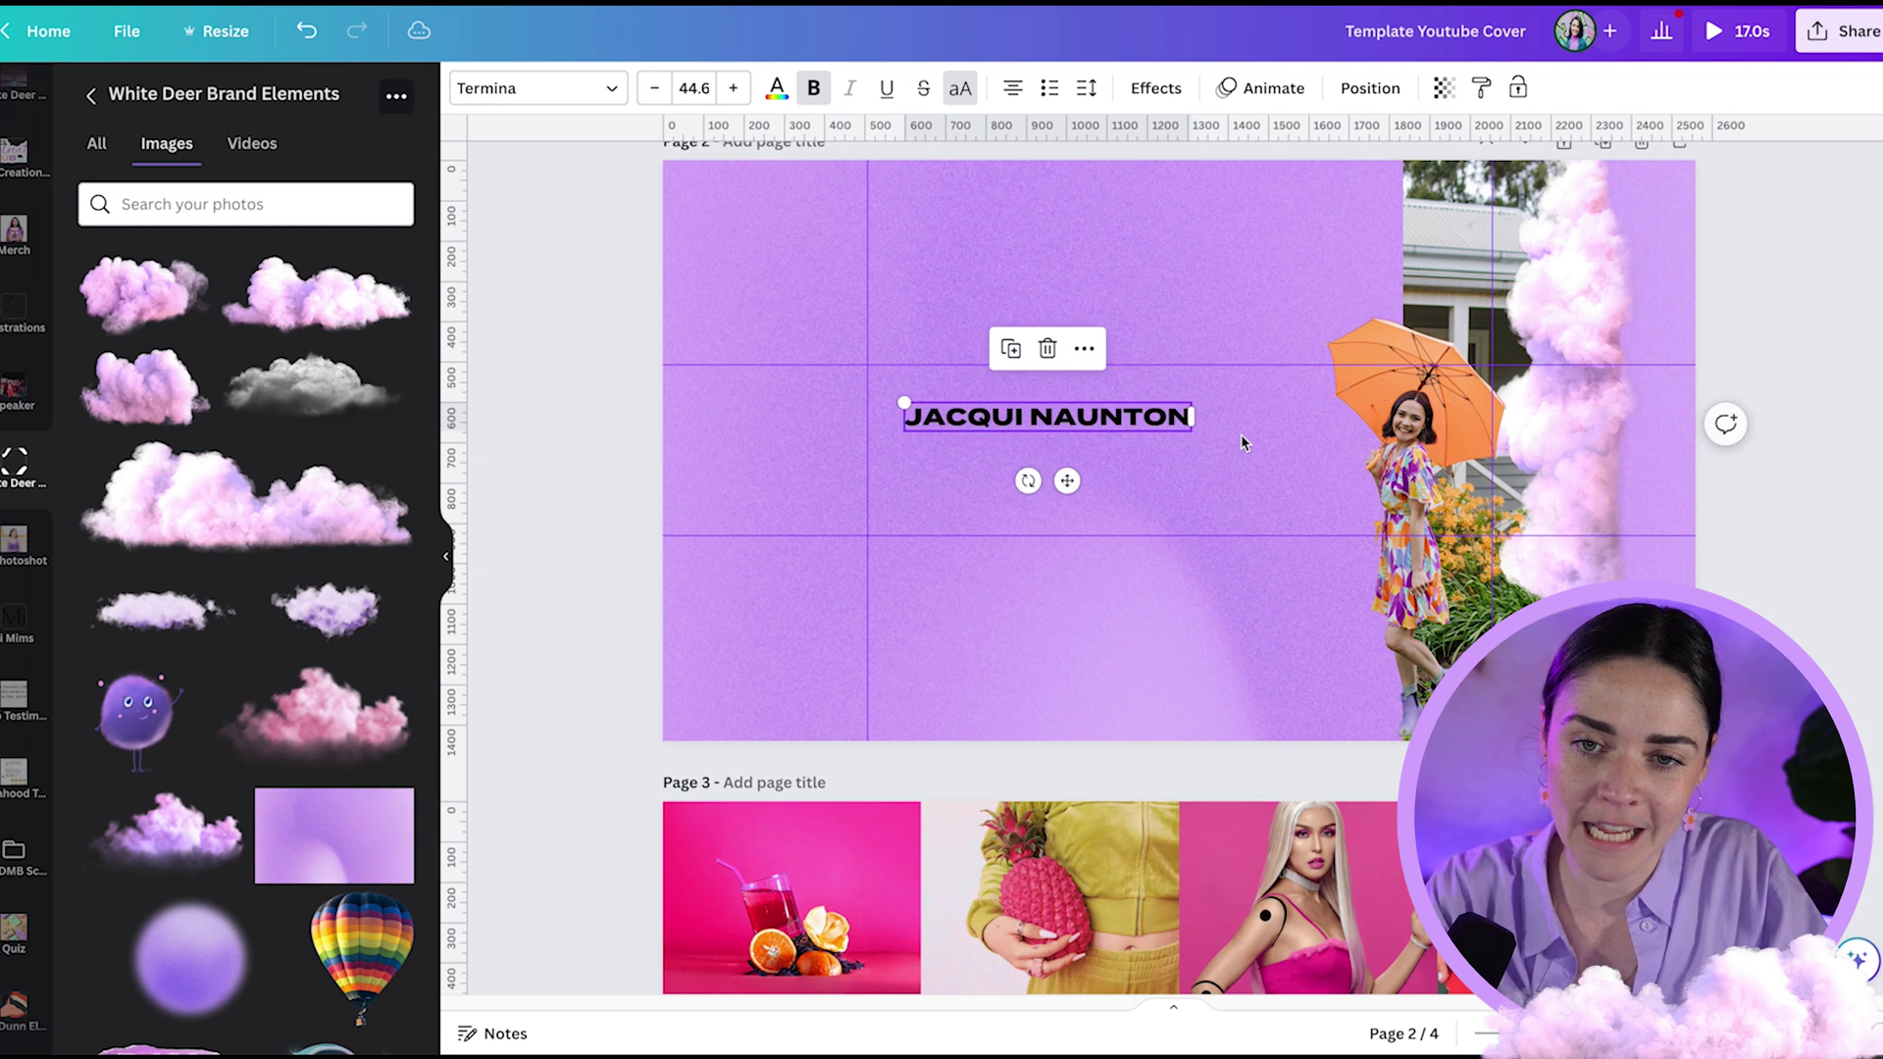
drag(1192, 431, 1227, 433)
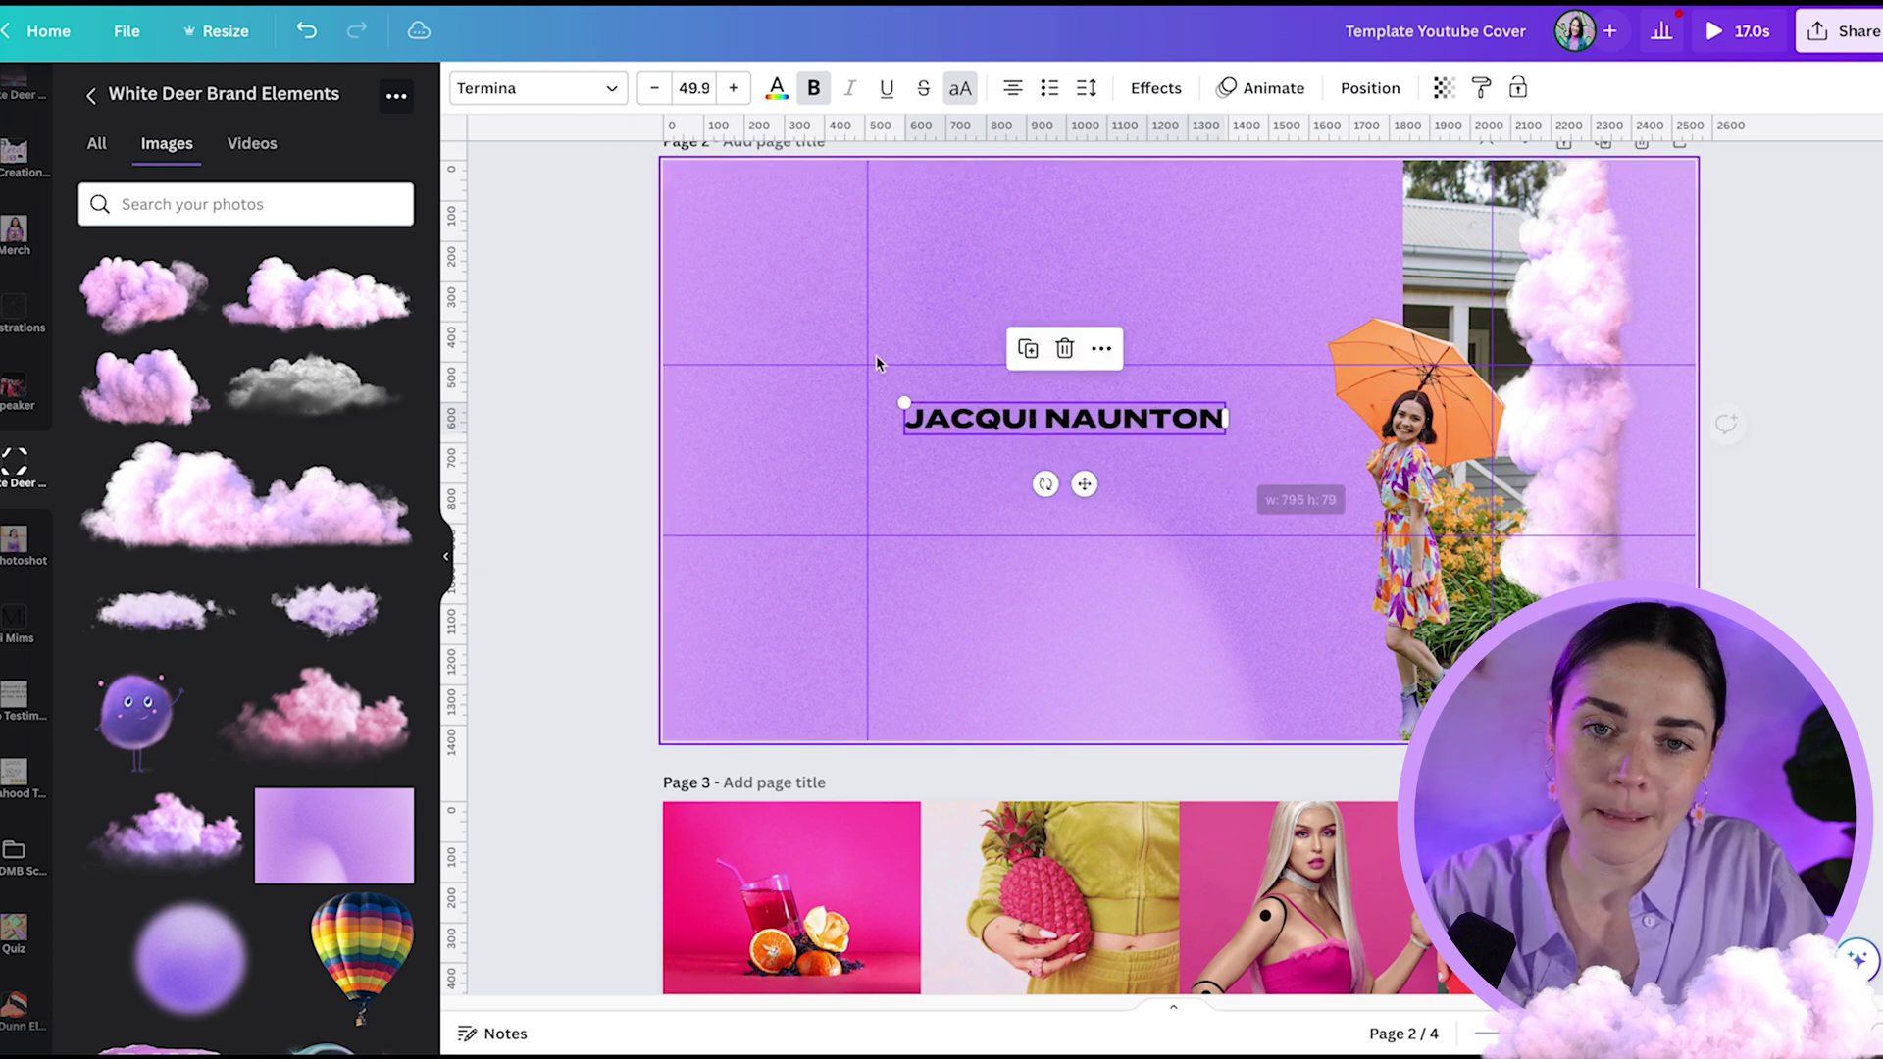
click(775, 90)
click(332, 216)
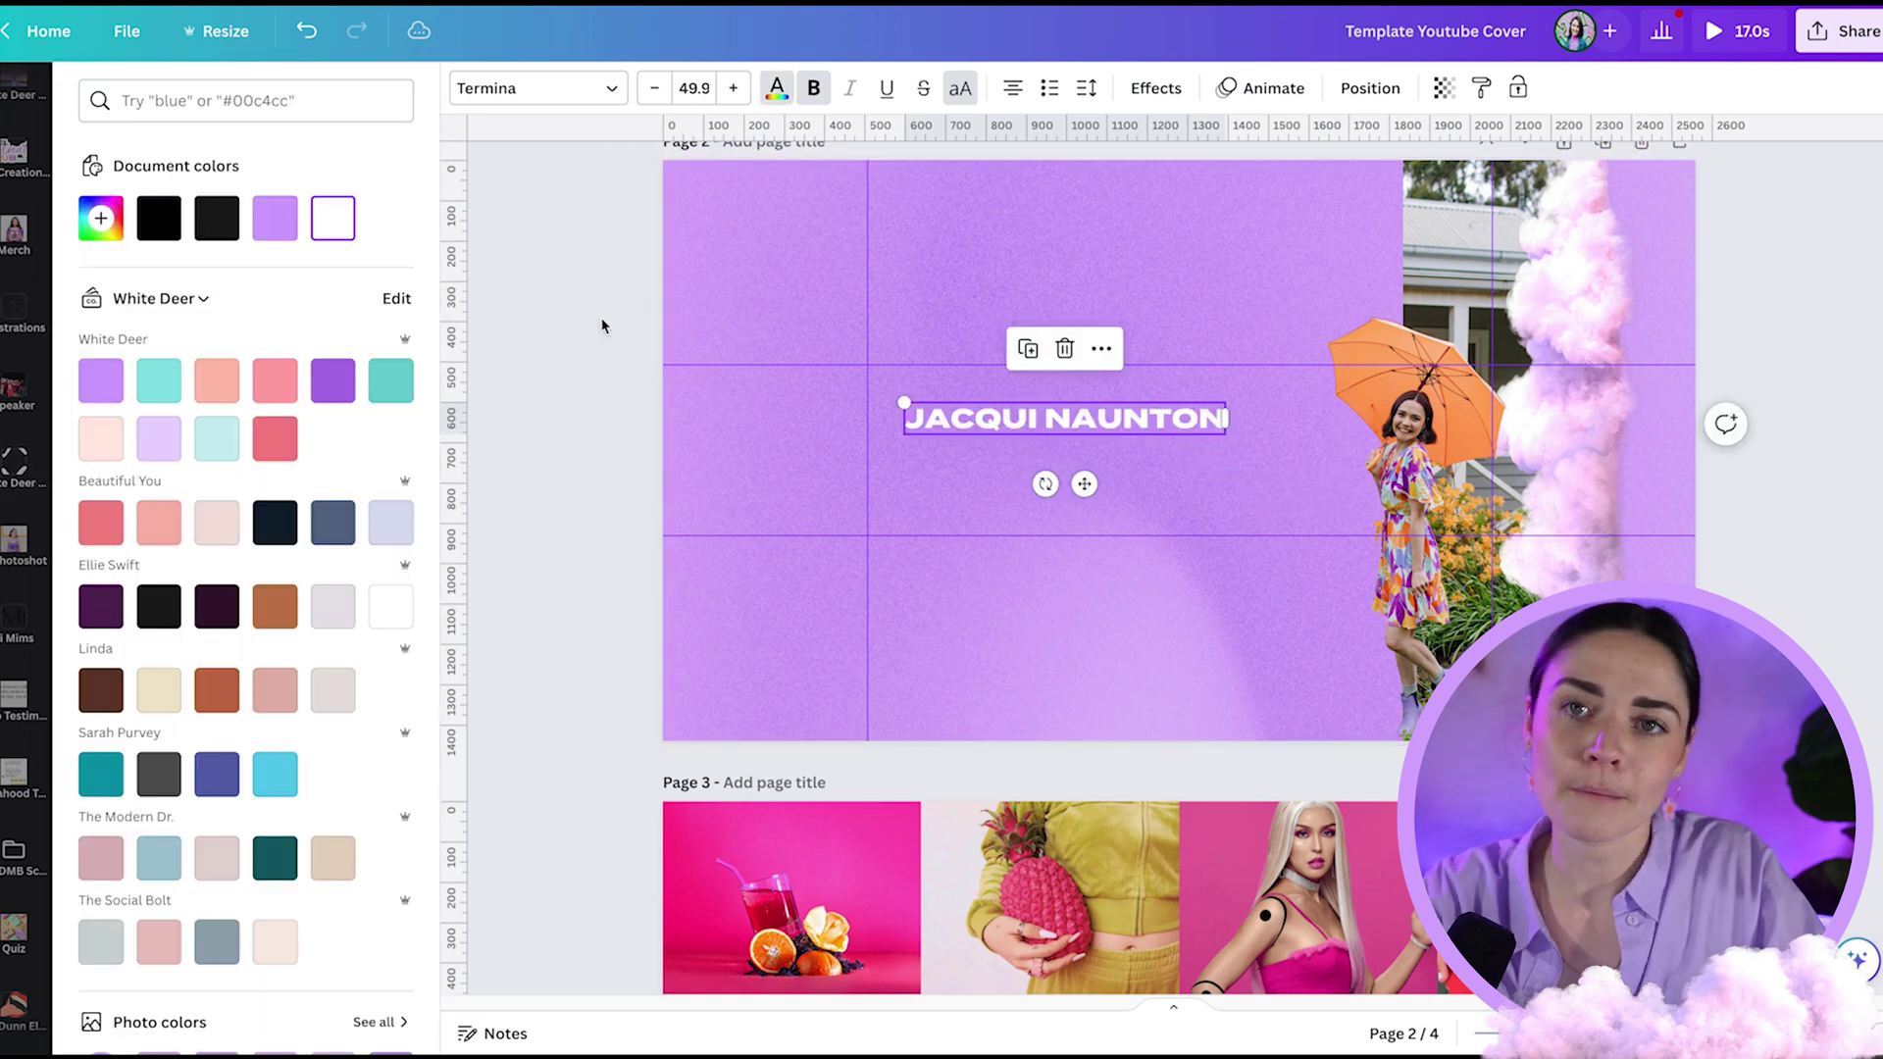
key(Escape)
- Duplicate the heading as 'WHITE DEER GRAPHIC DESIGN' set in Termina Demi
key(ctrl+d)
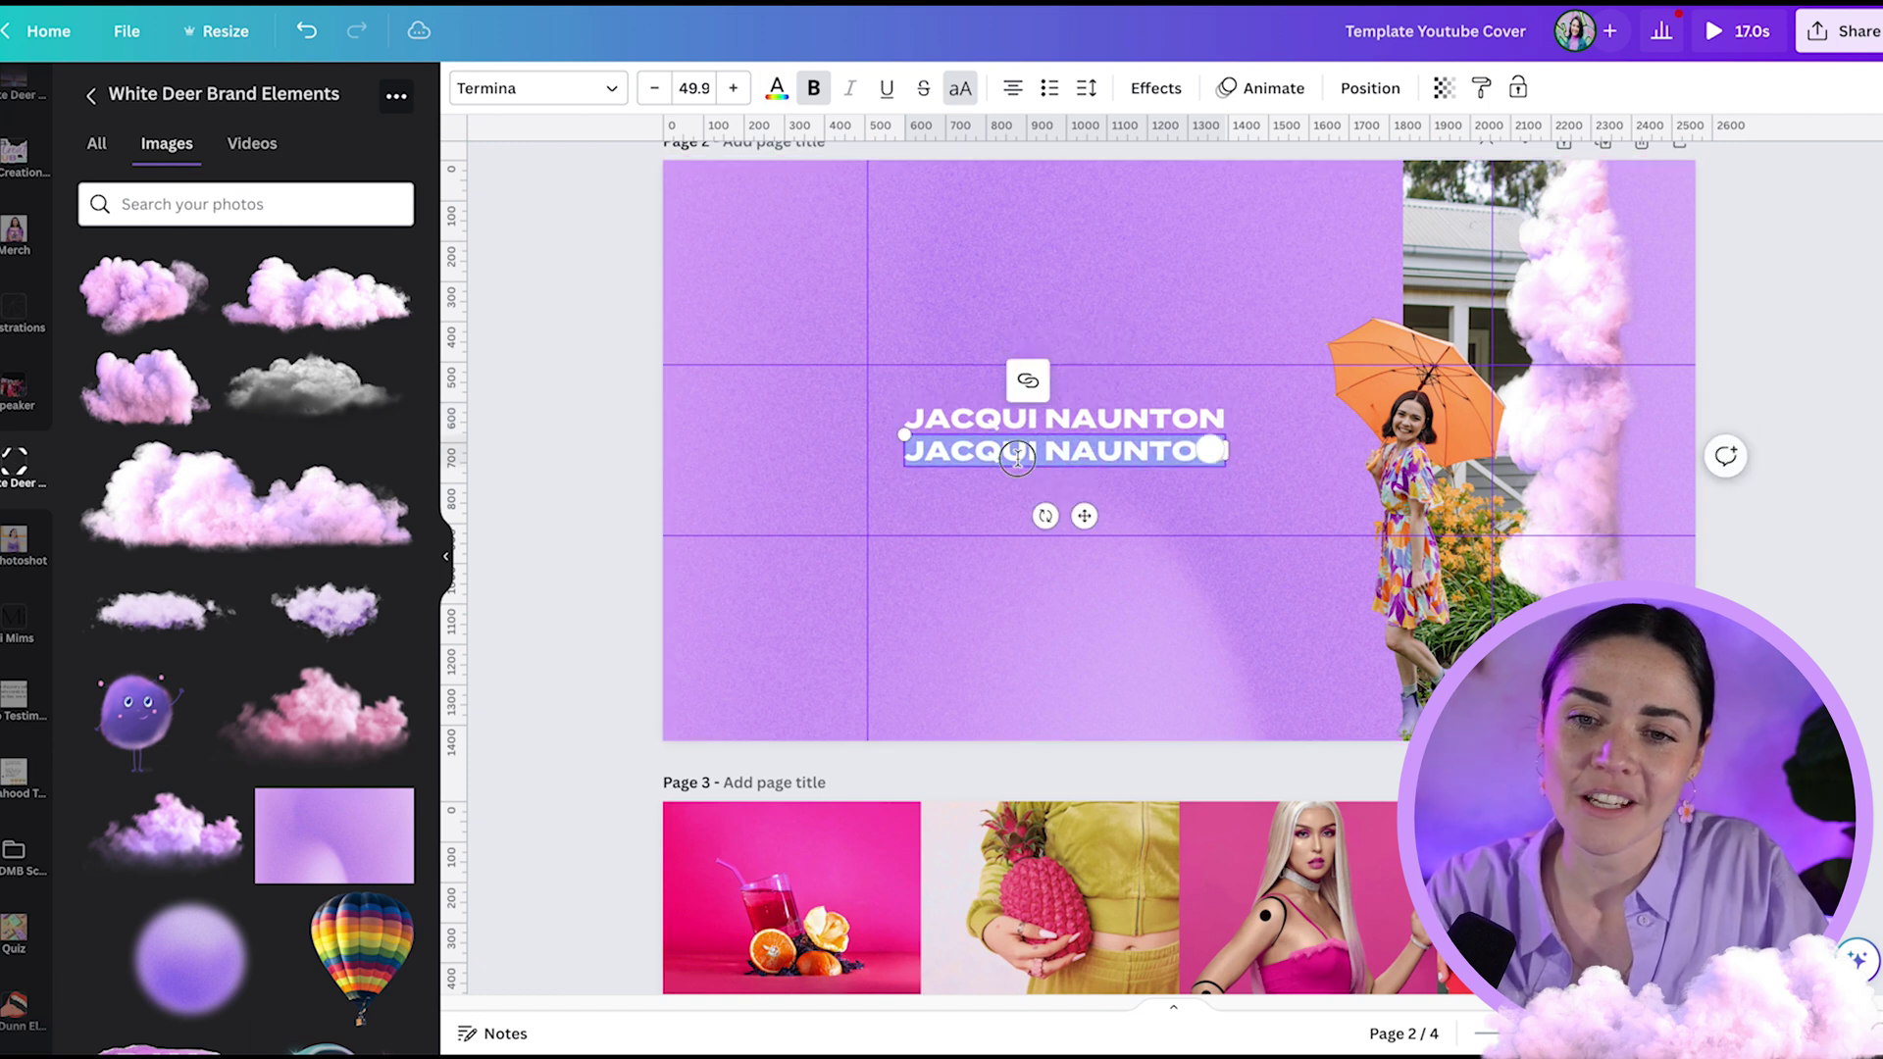
text(WHITE D)
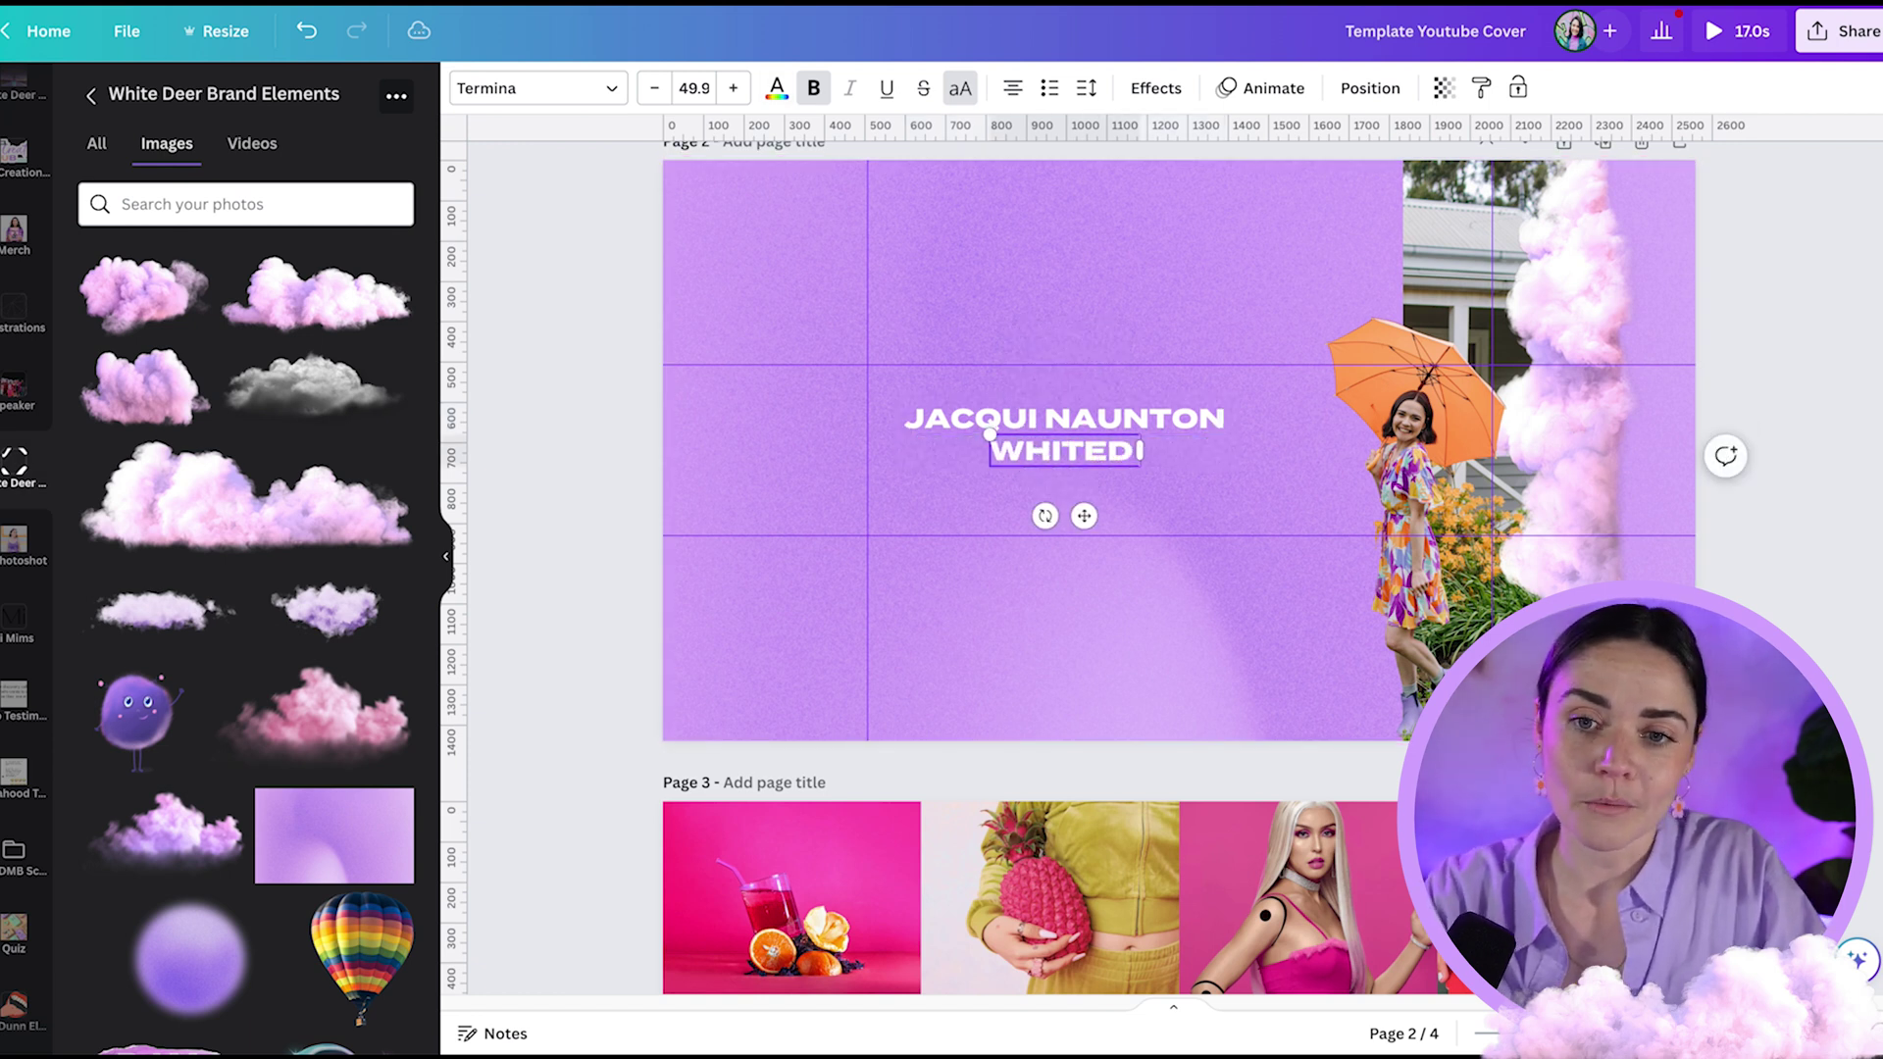
text(EER GRAPHIC DESIG)
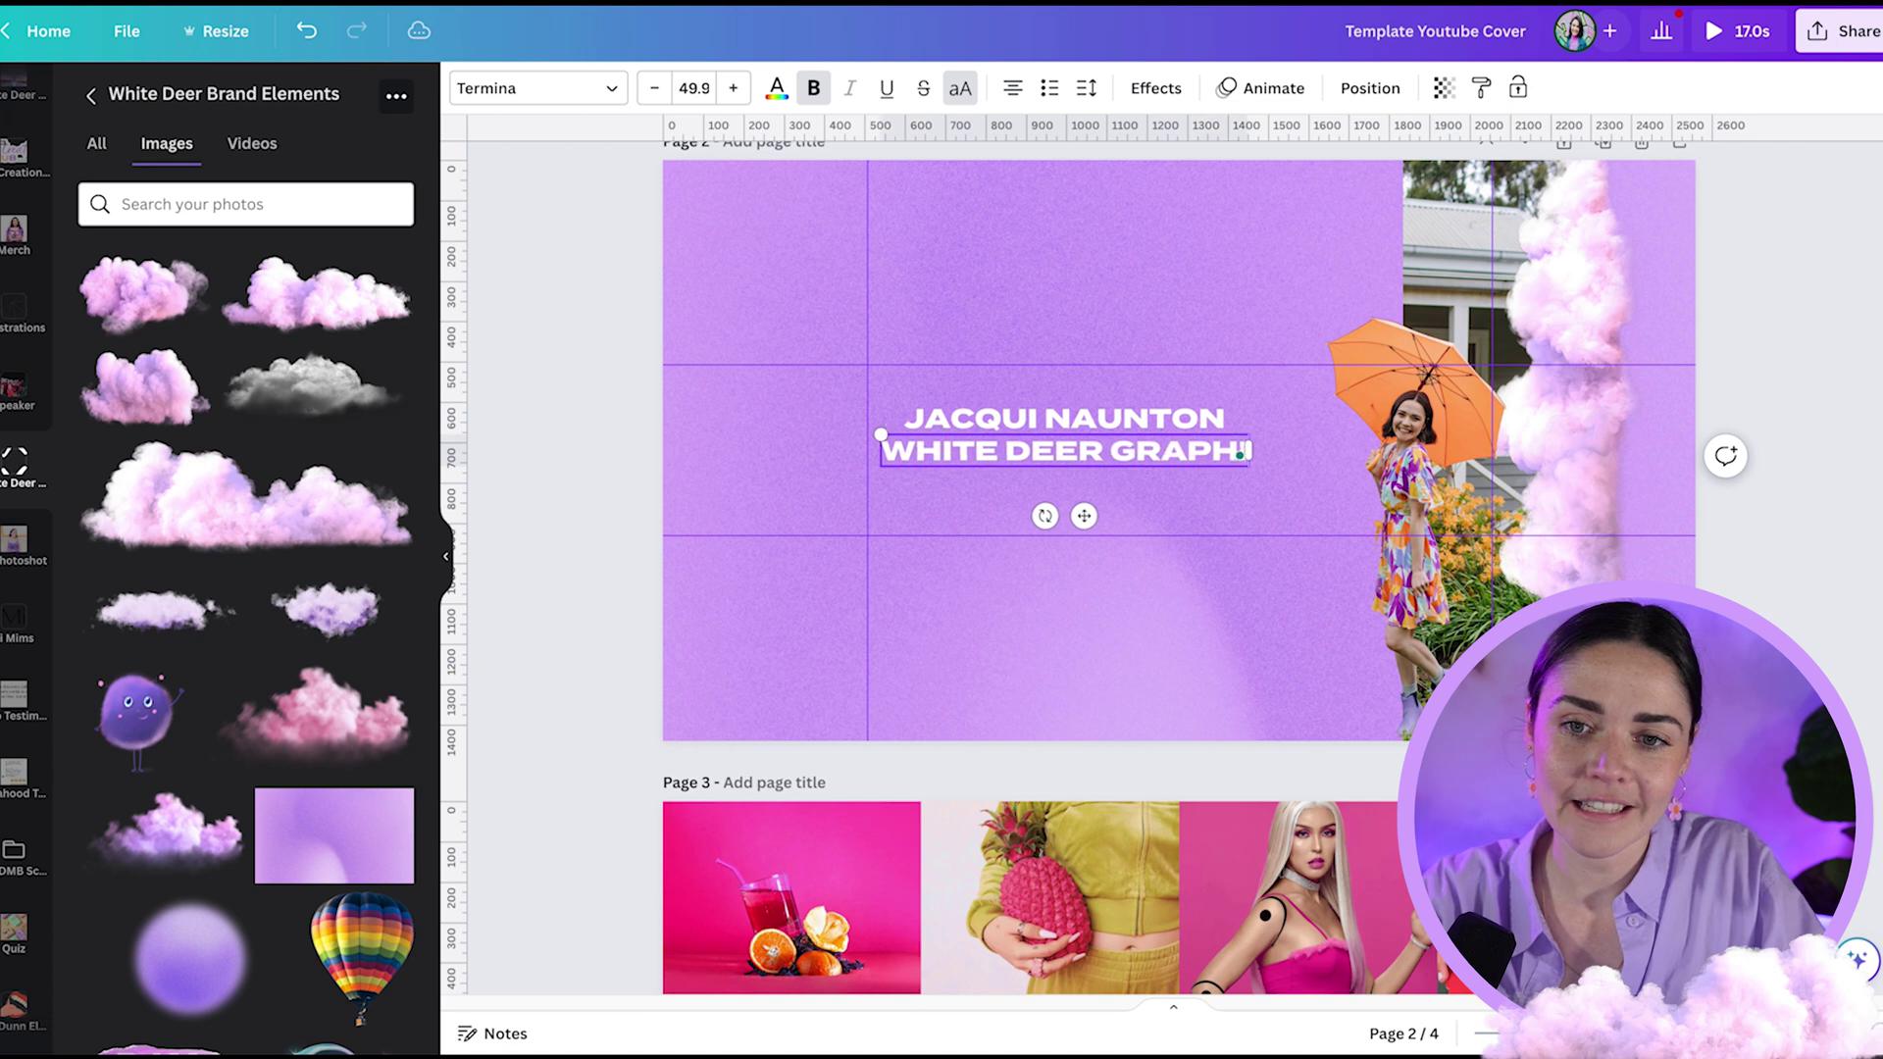
text(N)
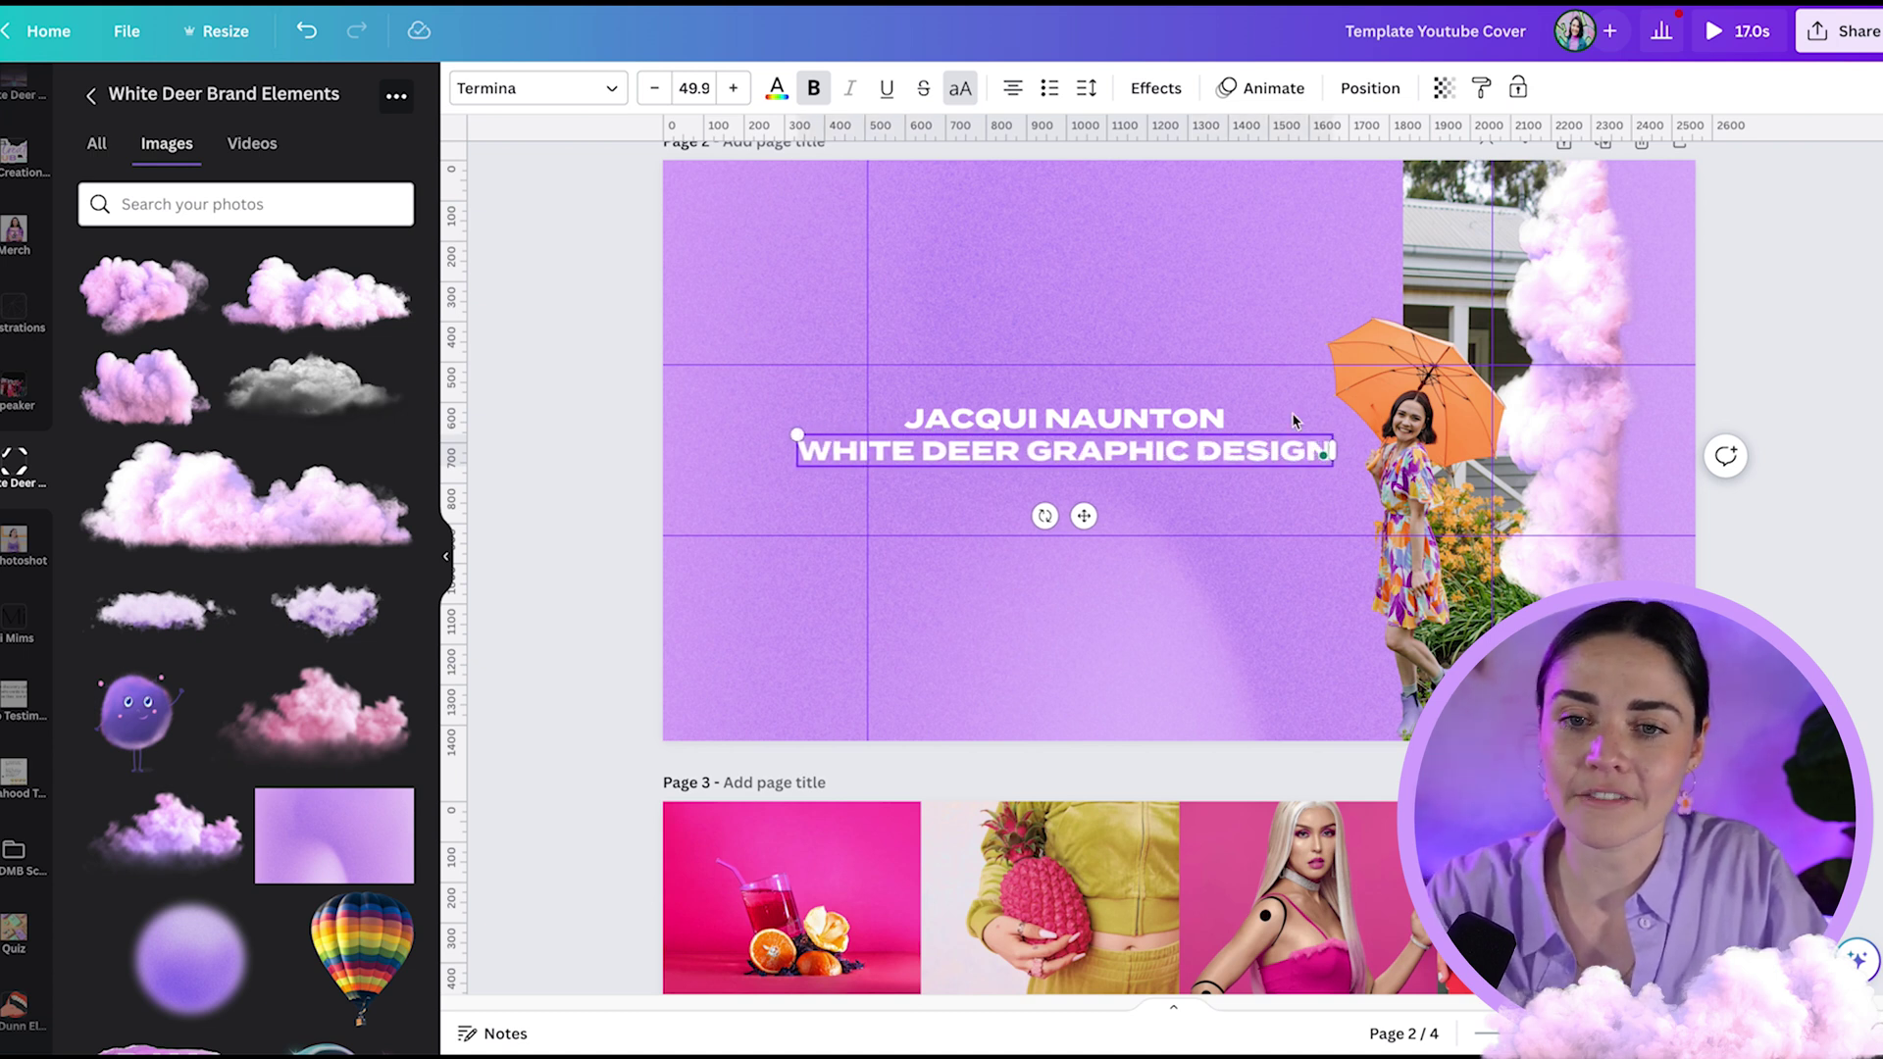
key(ctrl+a)
click(618, 100)
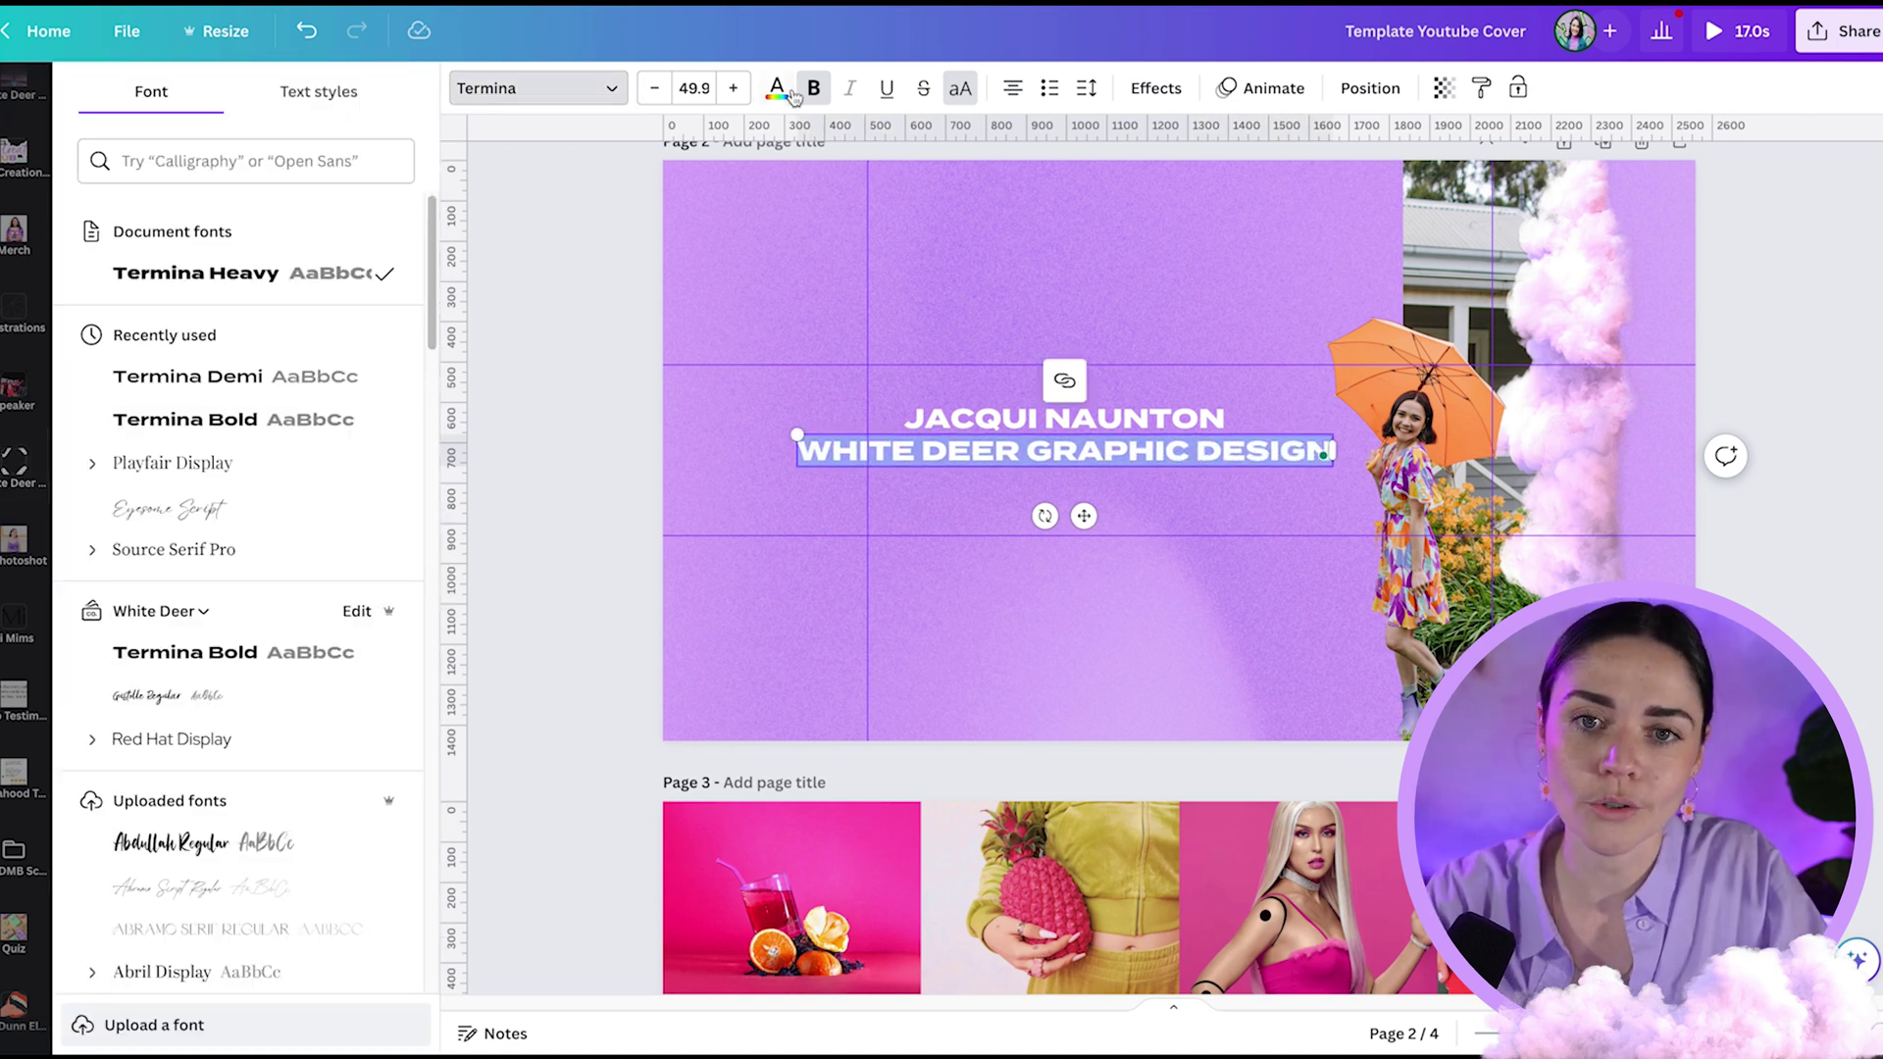
click(245, 377)
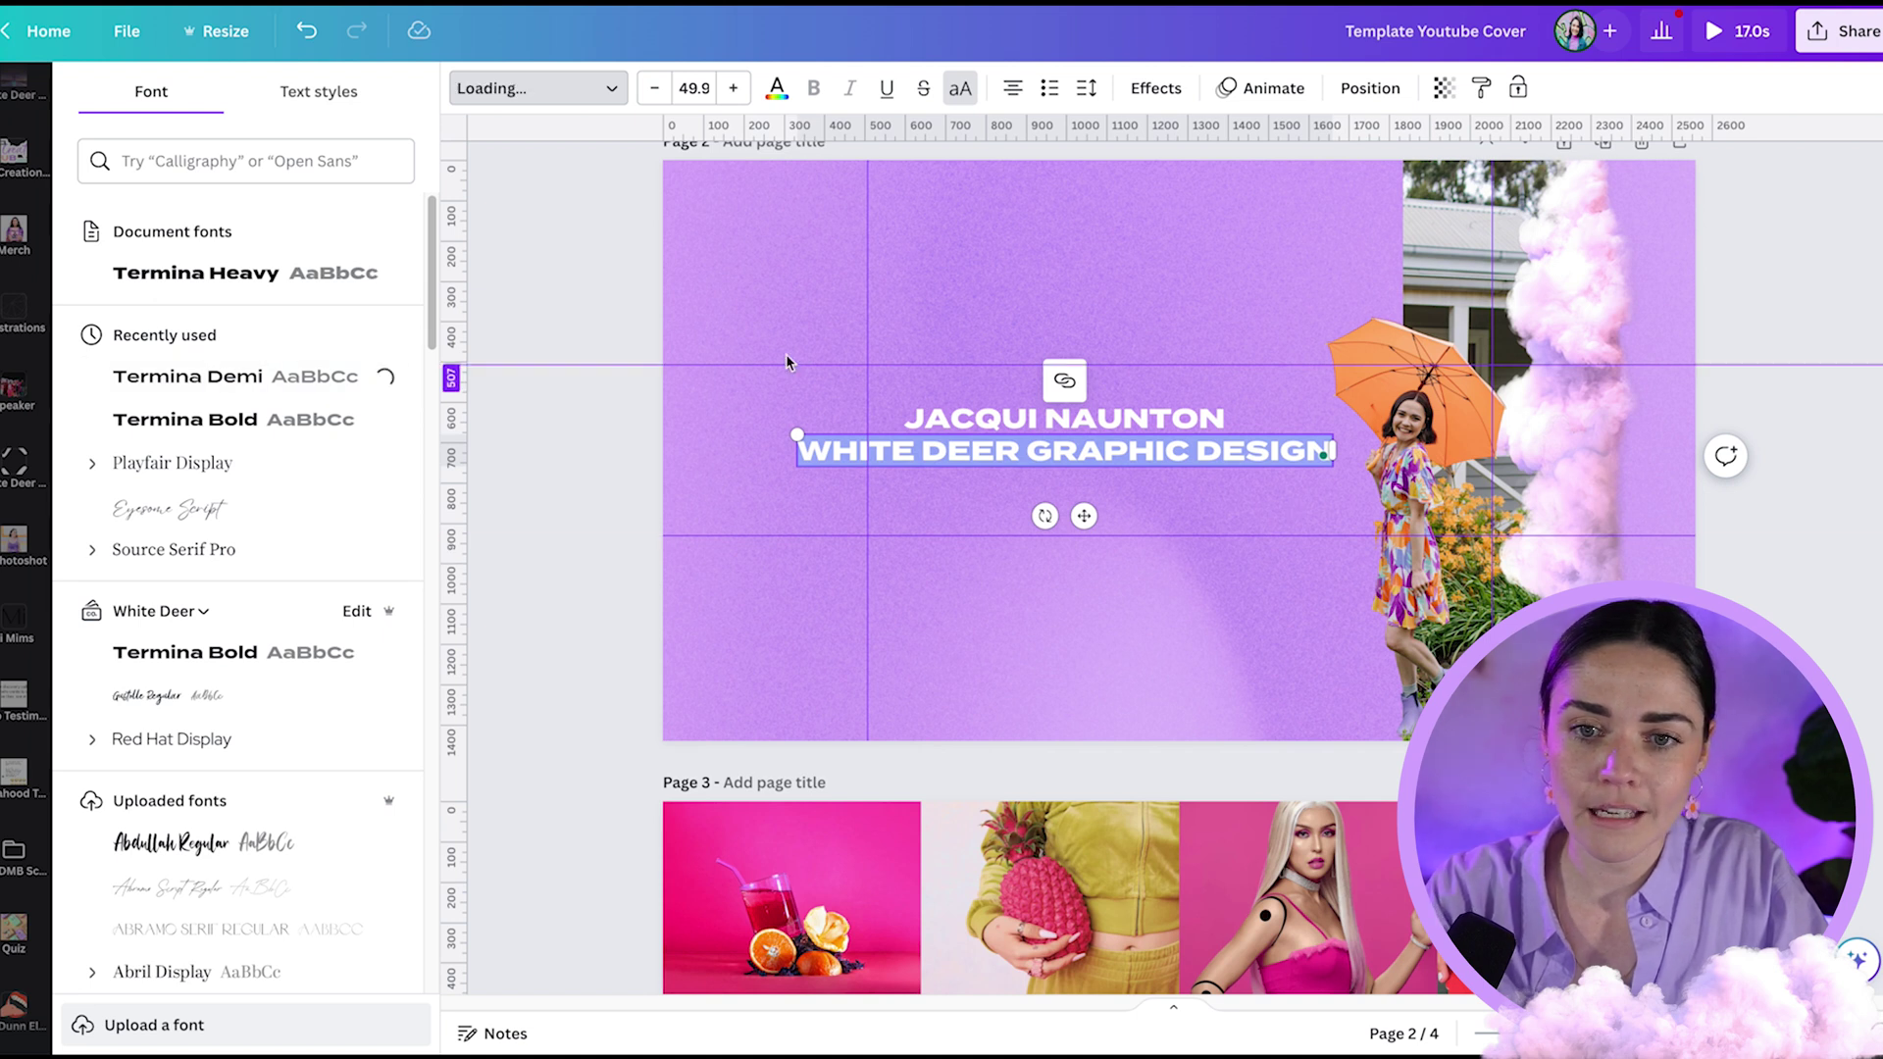
- Switch the subtitle to mixed case at size 33 and place it under the name
click(960, 87)
drag(1288, 435, 1140, 447)
click(602, 465)
click(907, 458)
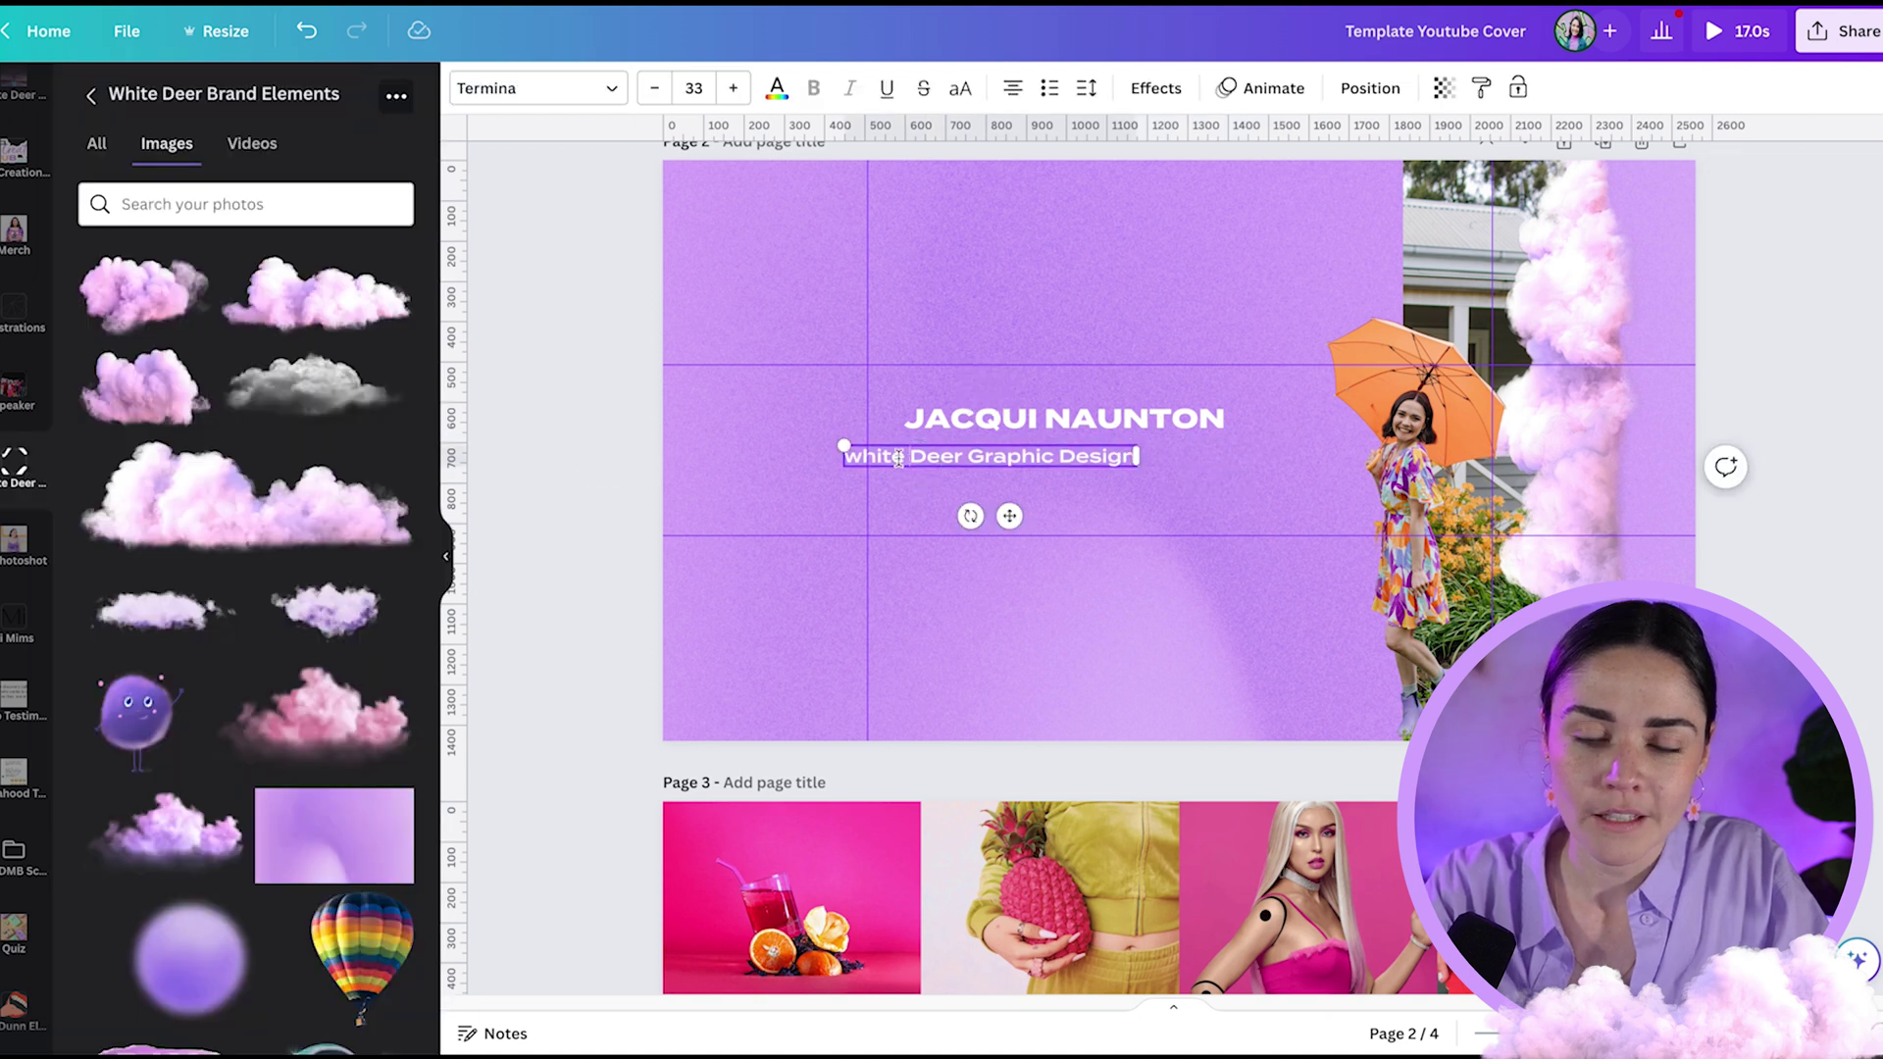
click(594, 475)
drag(927, 454, 993, 449)
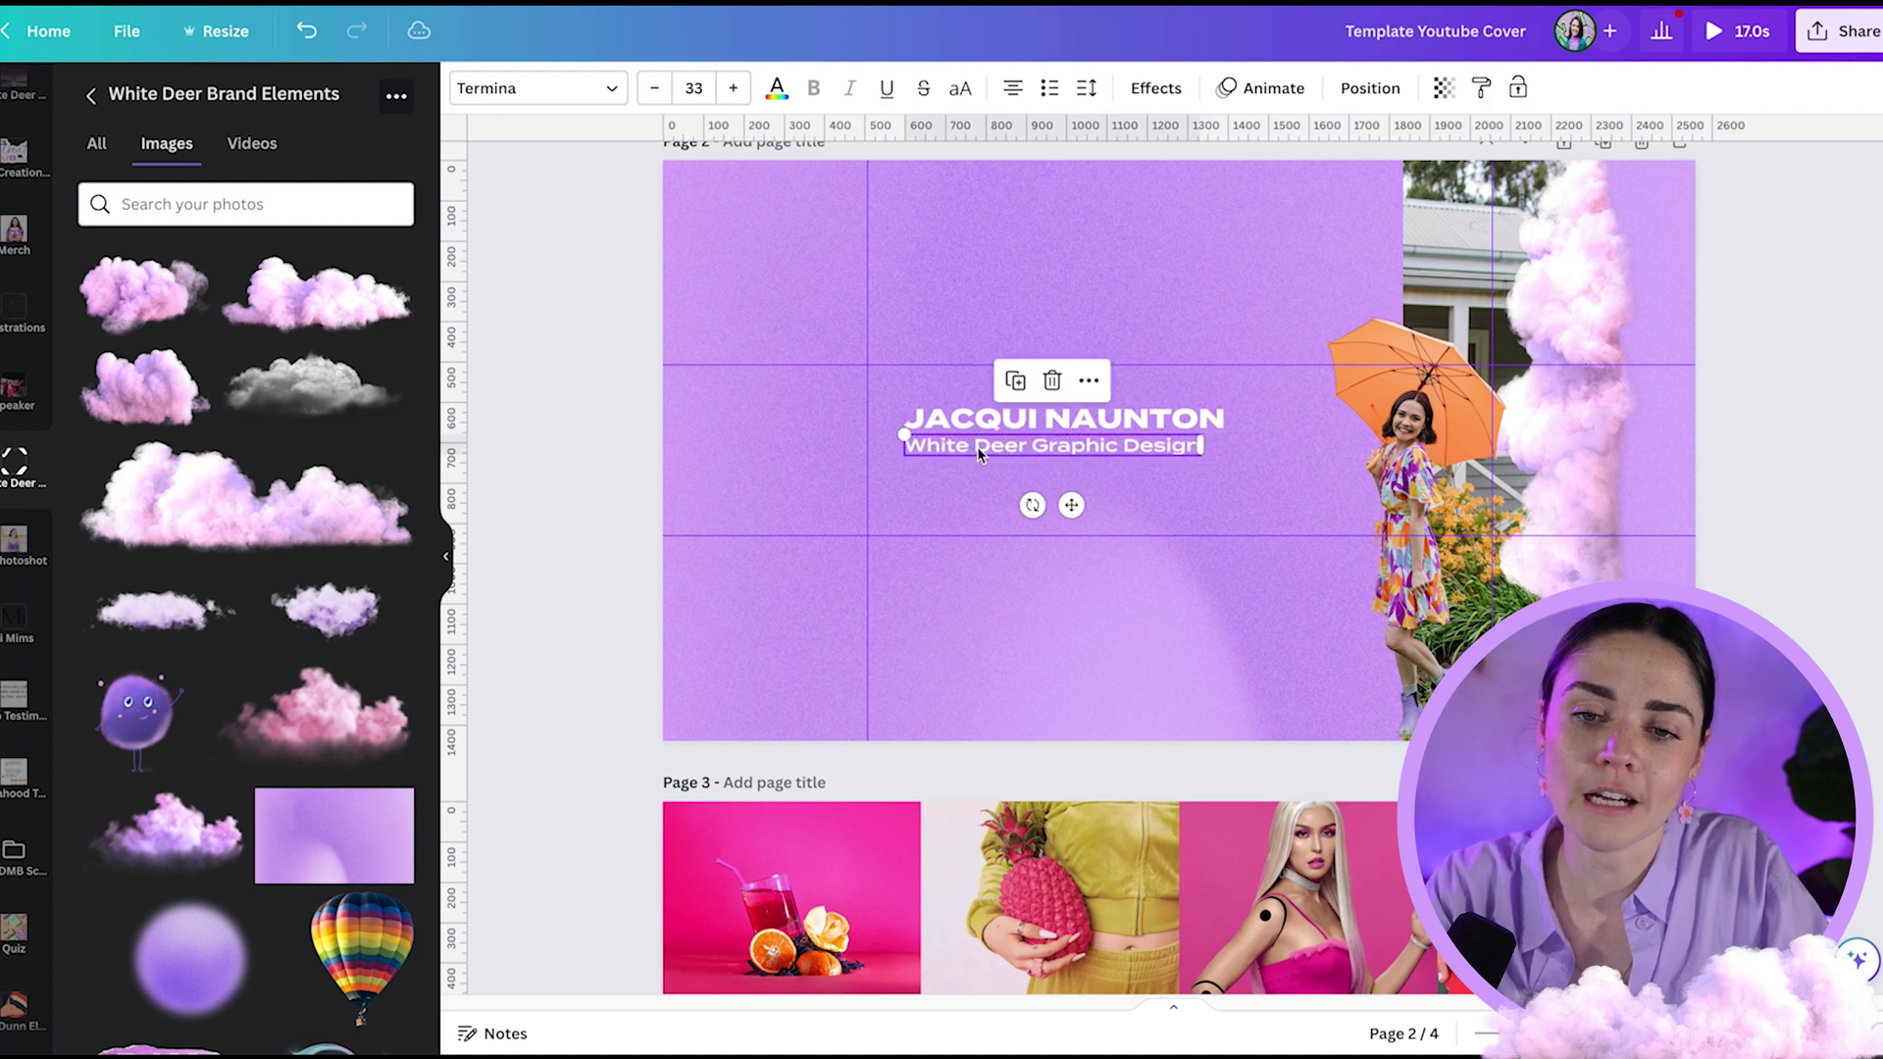
click(576, 450)
- Duplicate the name below it and replace its text with the CANVA • BRANDING • DESIGN • BUSINESS keywords
drag(1122, 422, 813, 497)
text(CANVA • BRANDING • DESIGN • BUSINESS)
key(Escape)
drag(1110, 508, 1153, 513)
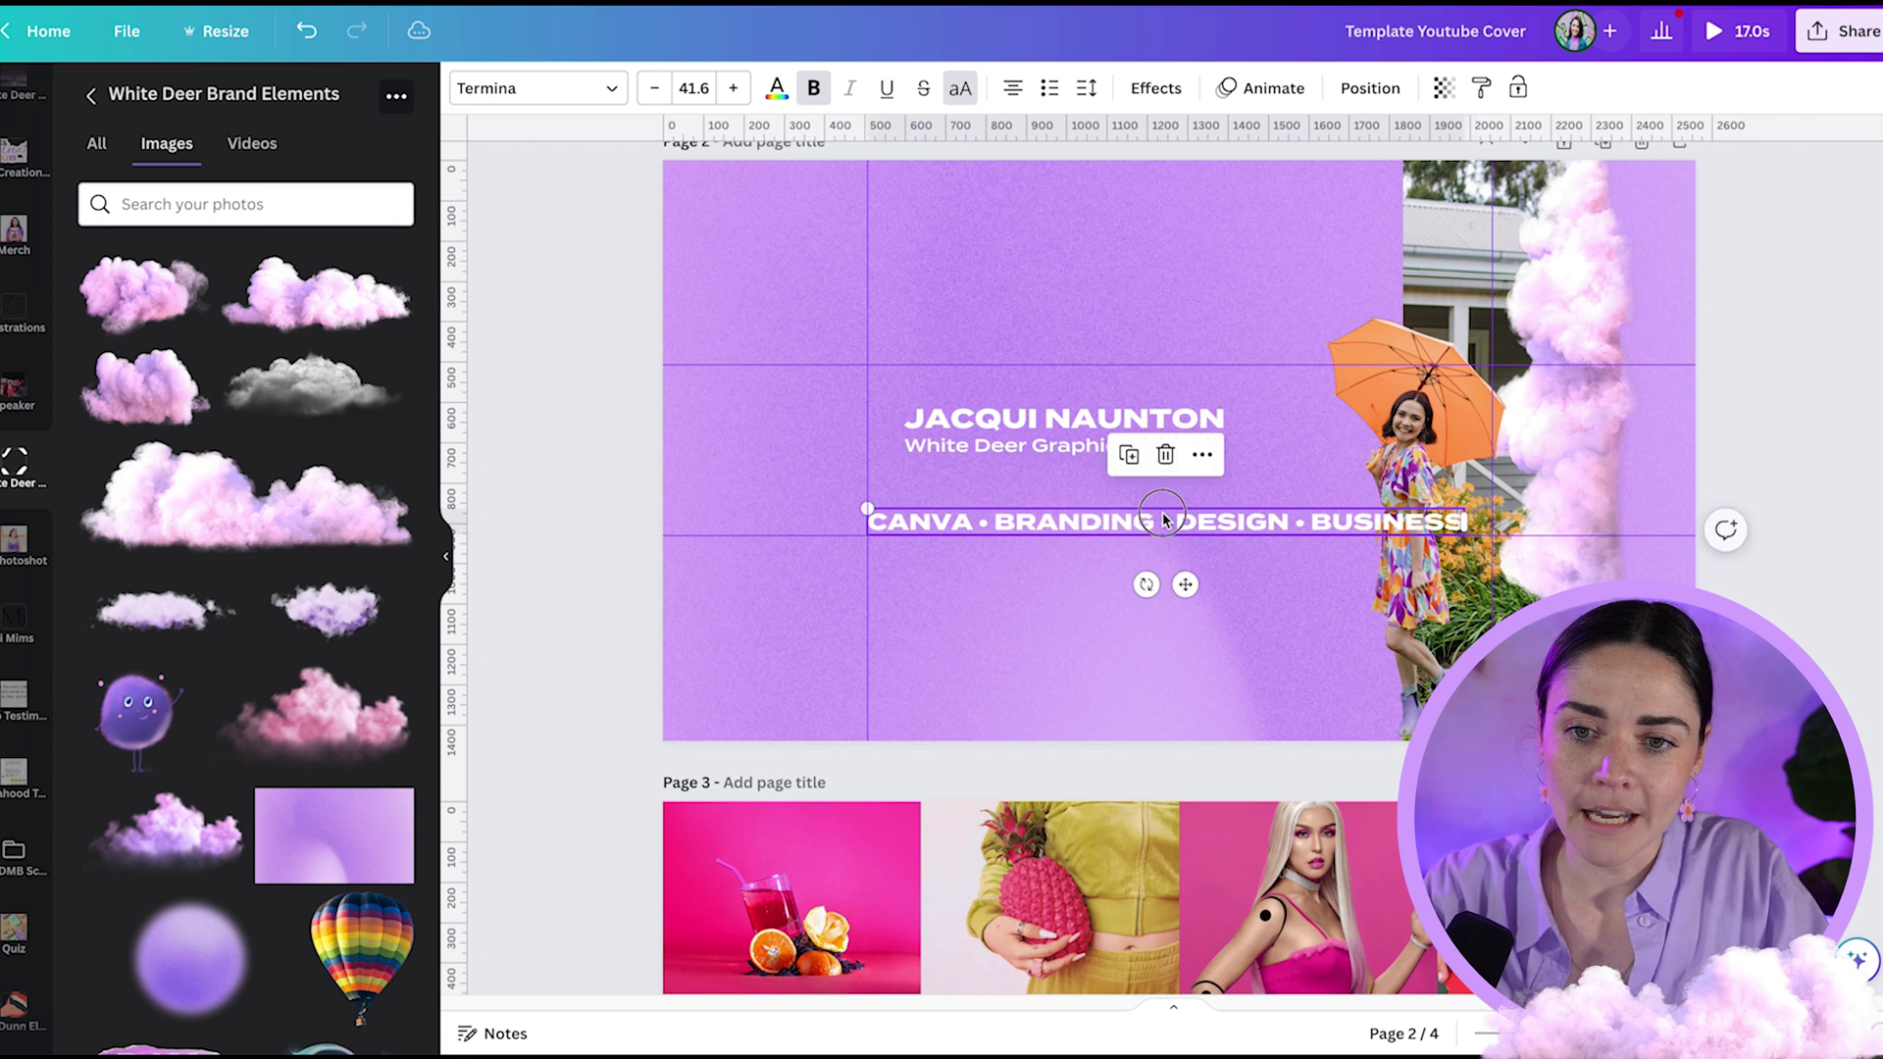
click(1163, 513)
key(ctrl+c)
key(Escape)
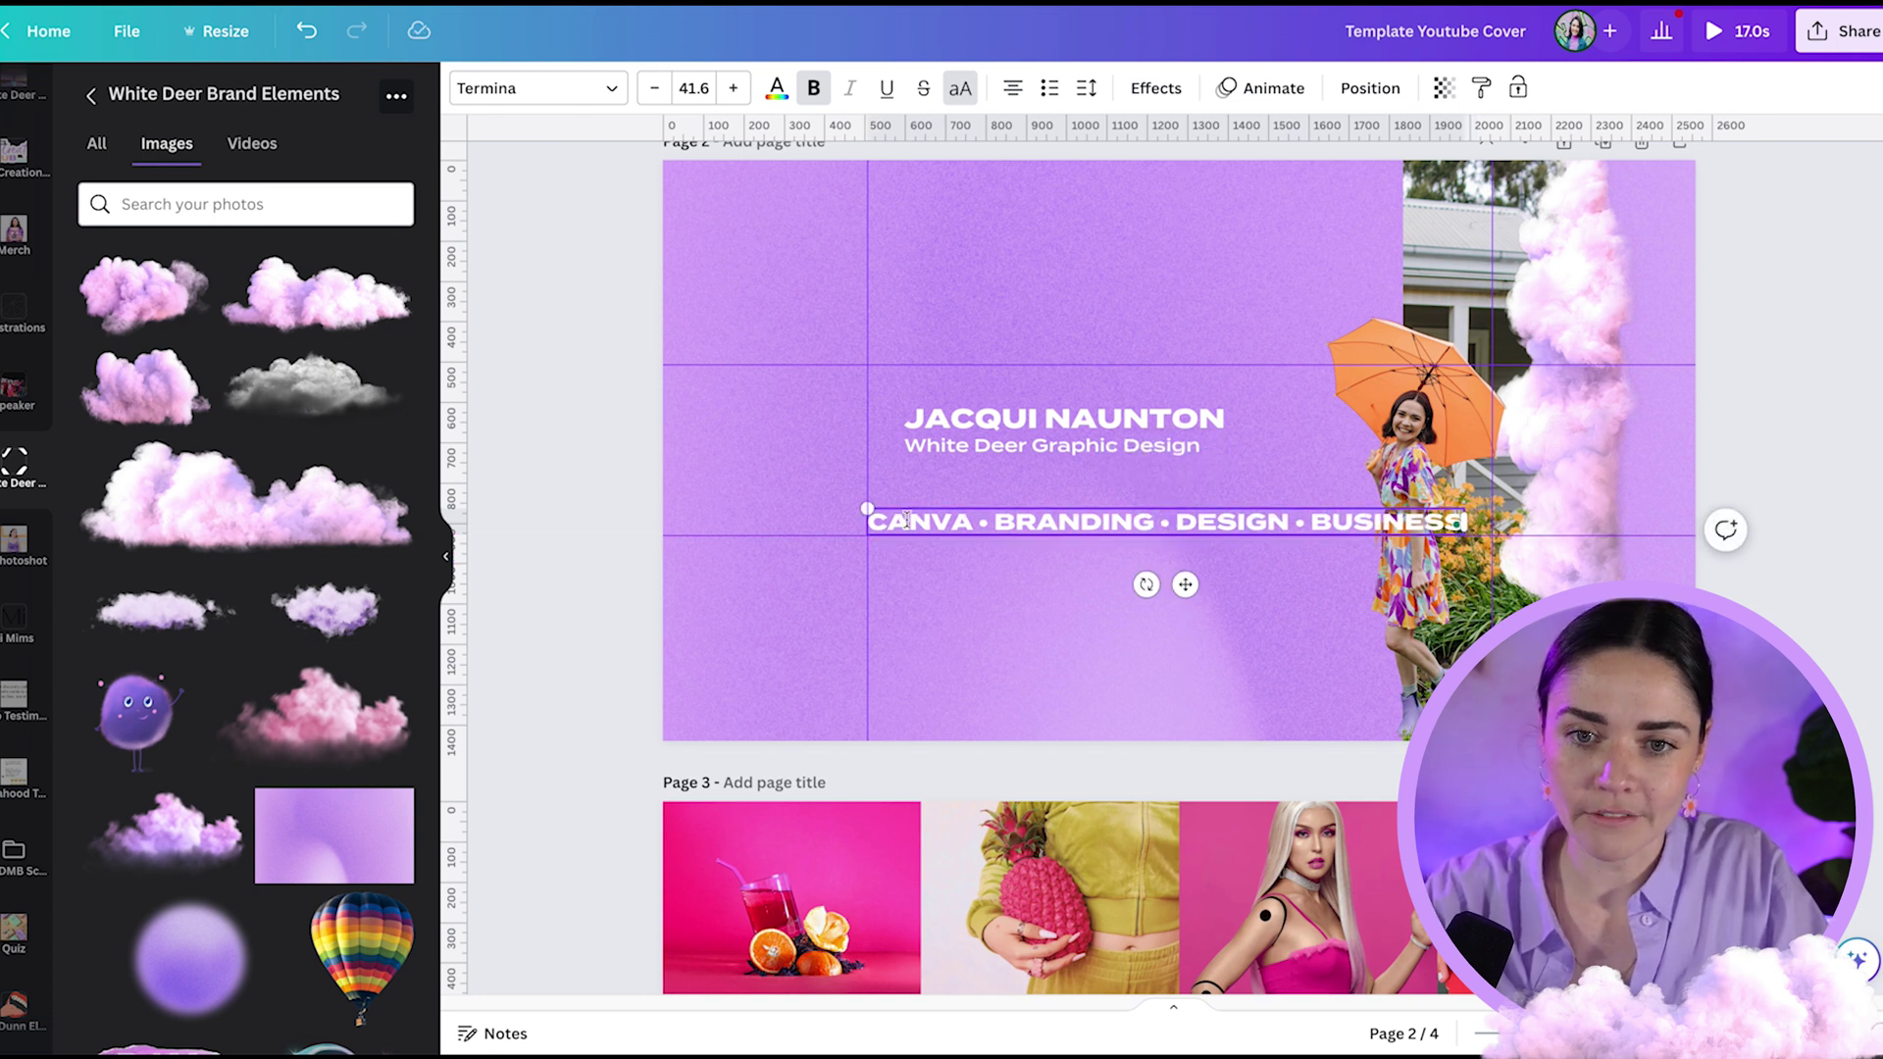
- Paste a second copy of the keywords with a • separator and widen the box past the left edge
click(867, 508)
key(ctrl+v)
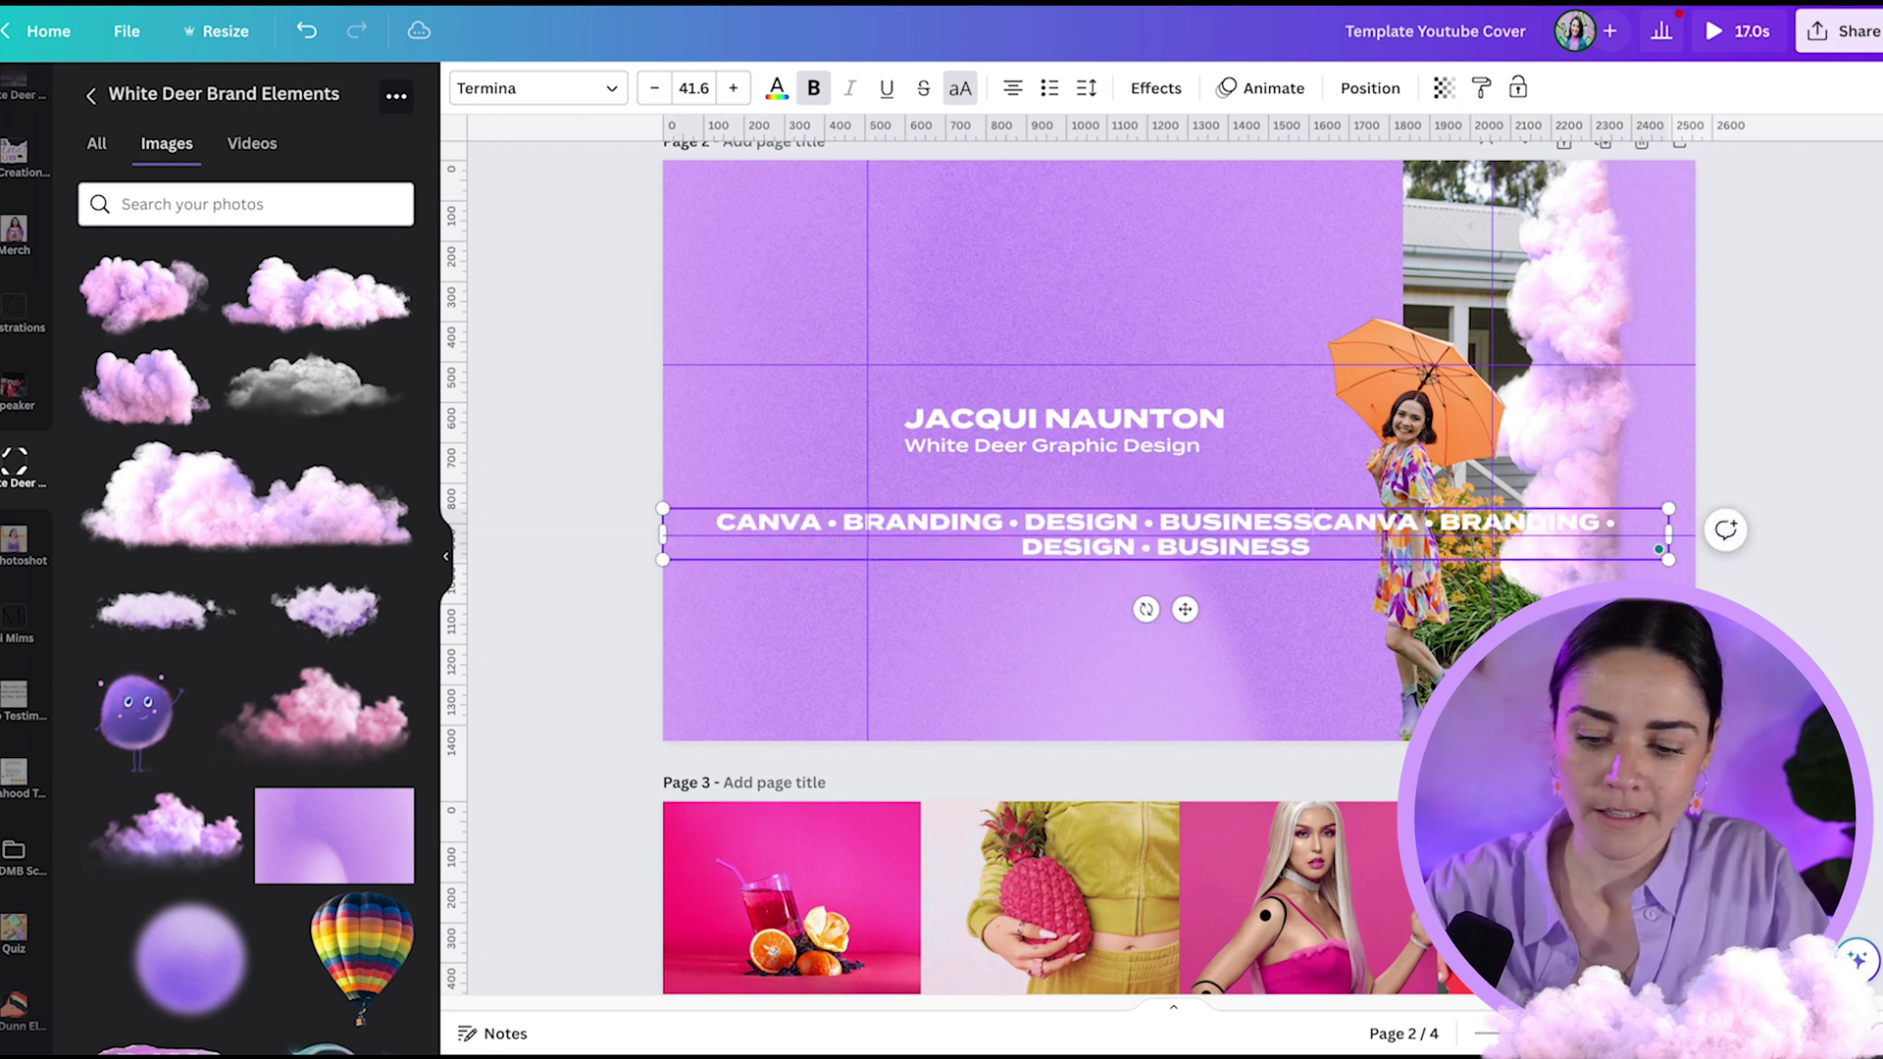
text(•)
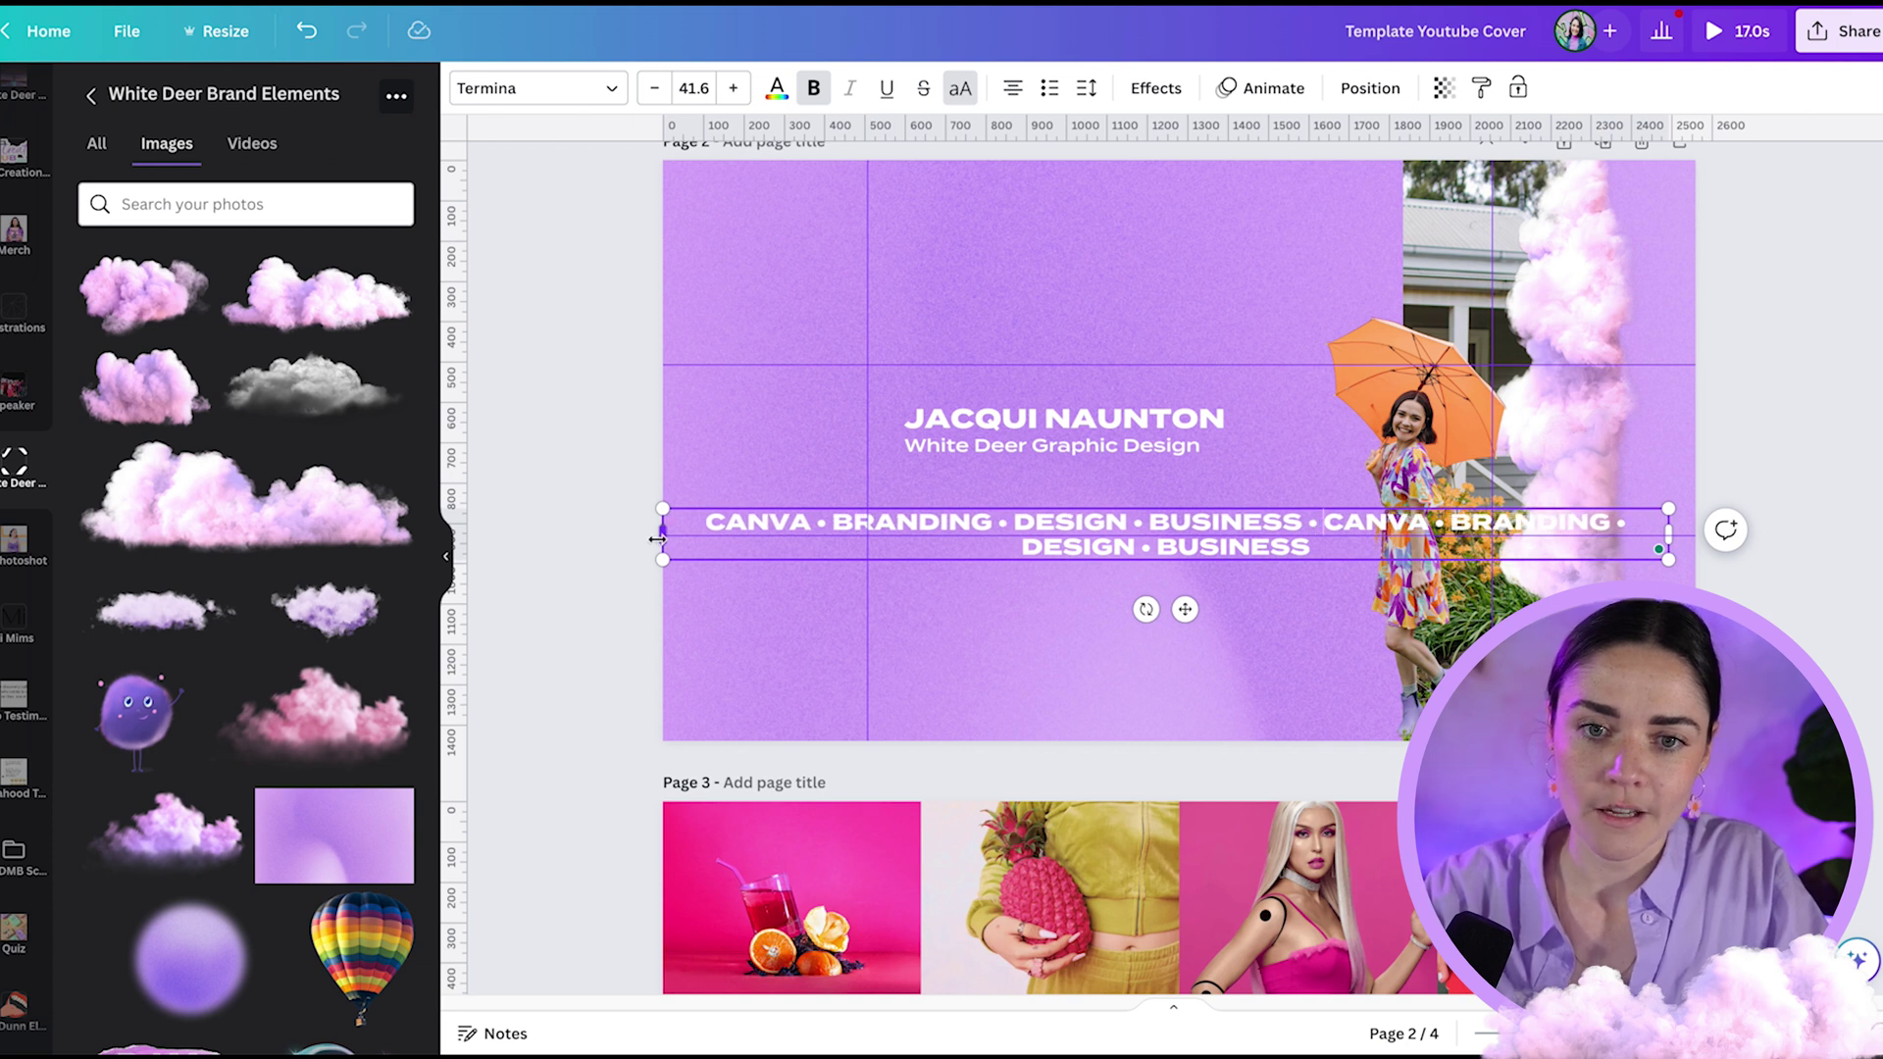
drag(656, 538, 440, 538)
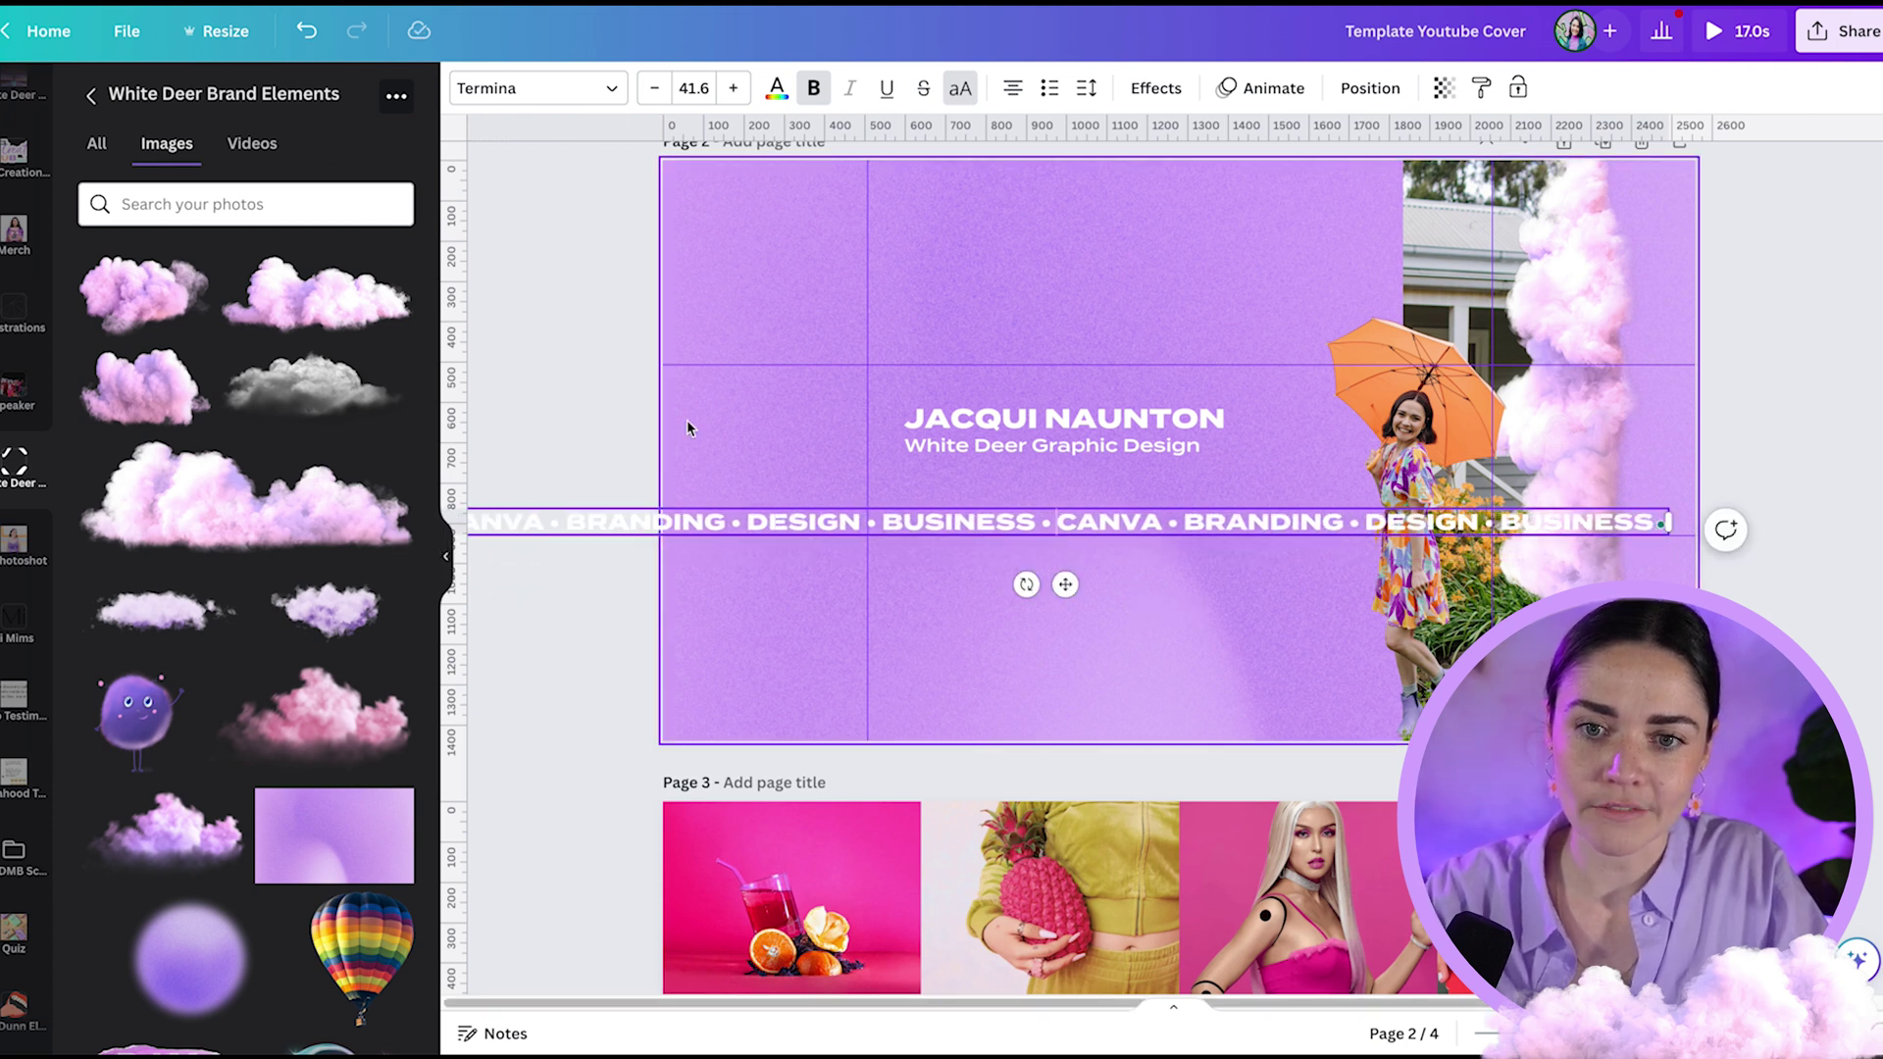
double_click(687, 428)
click(625, 527)
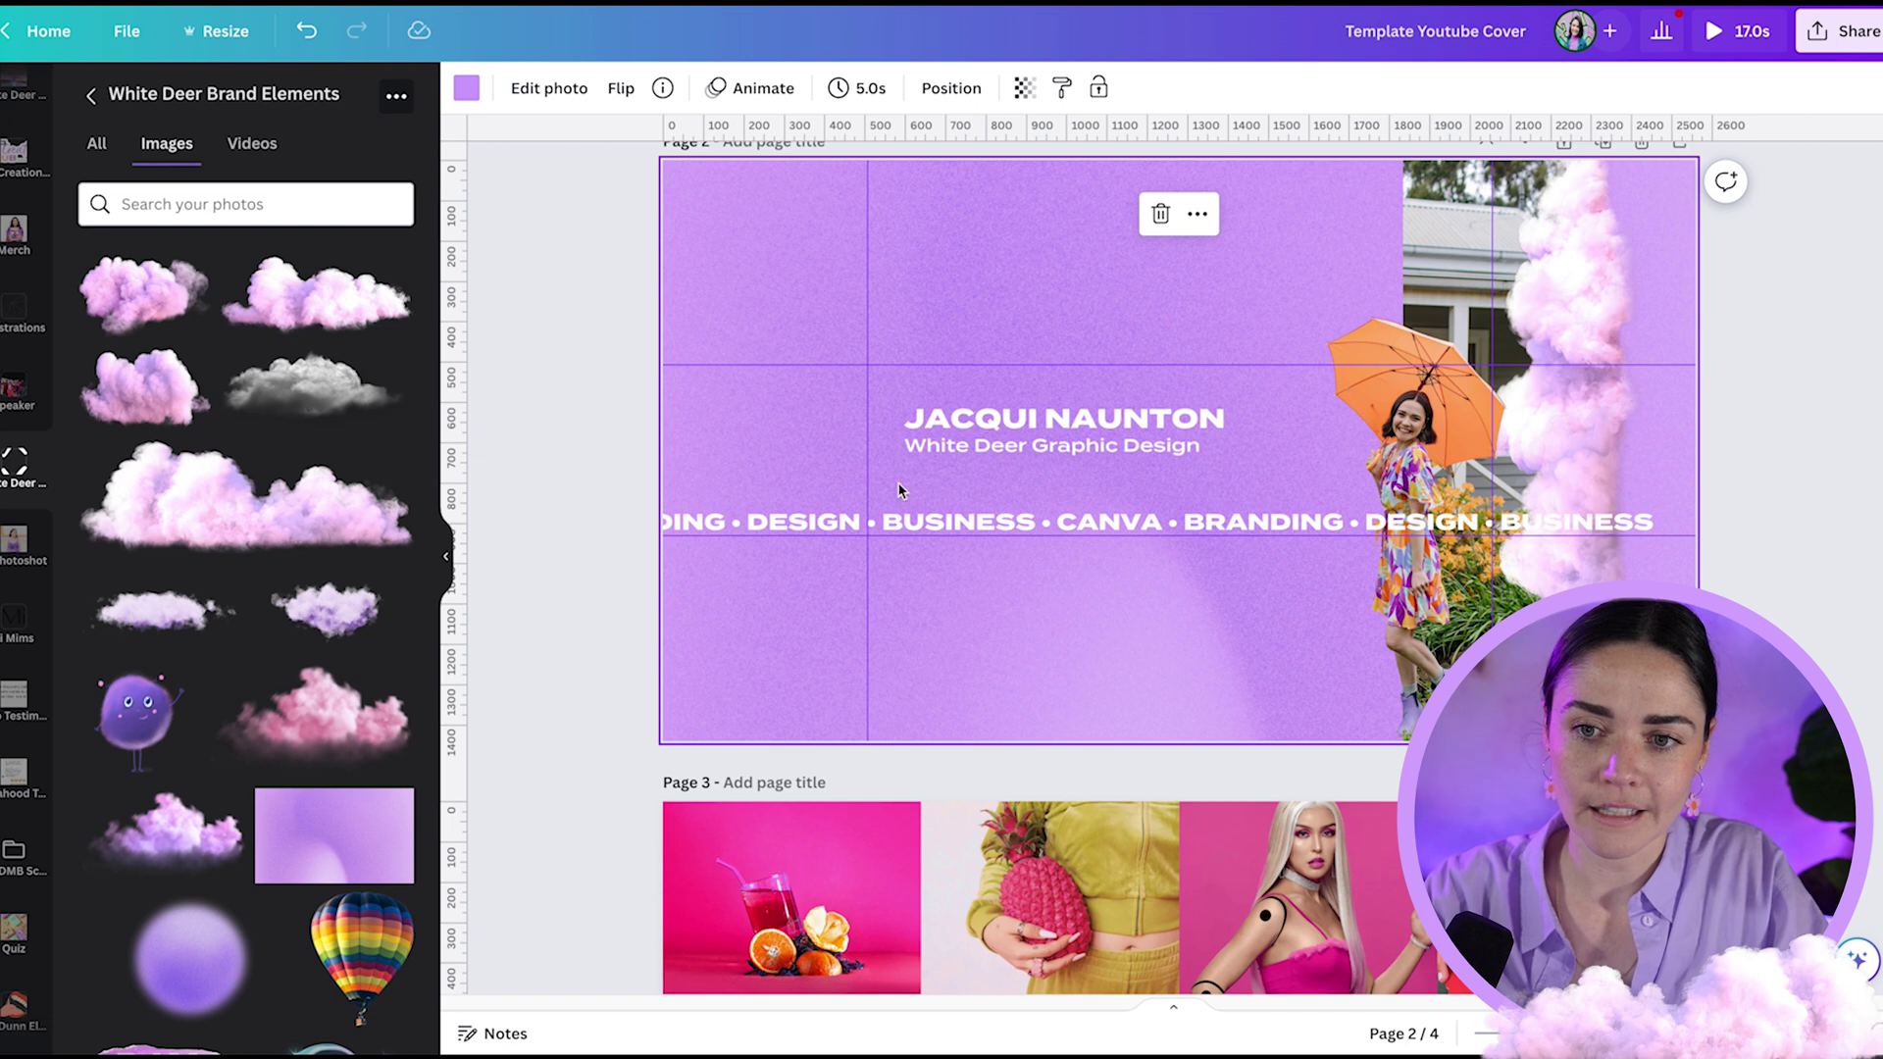
drag(1074, 527, 1055, 530)
click(1724, 527)
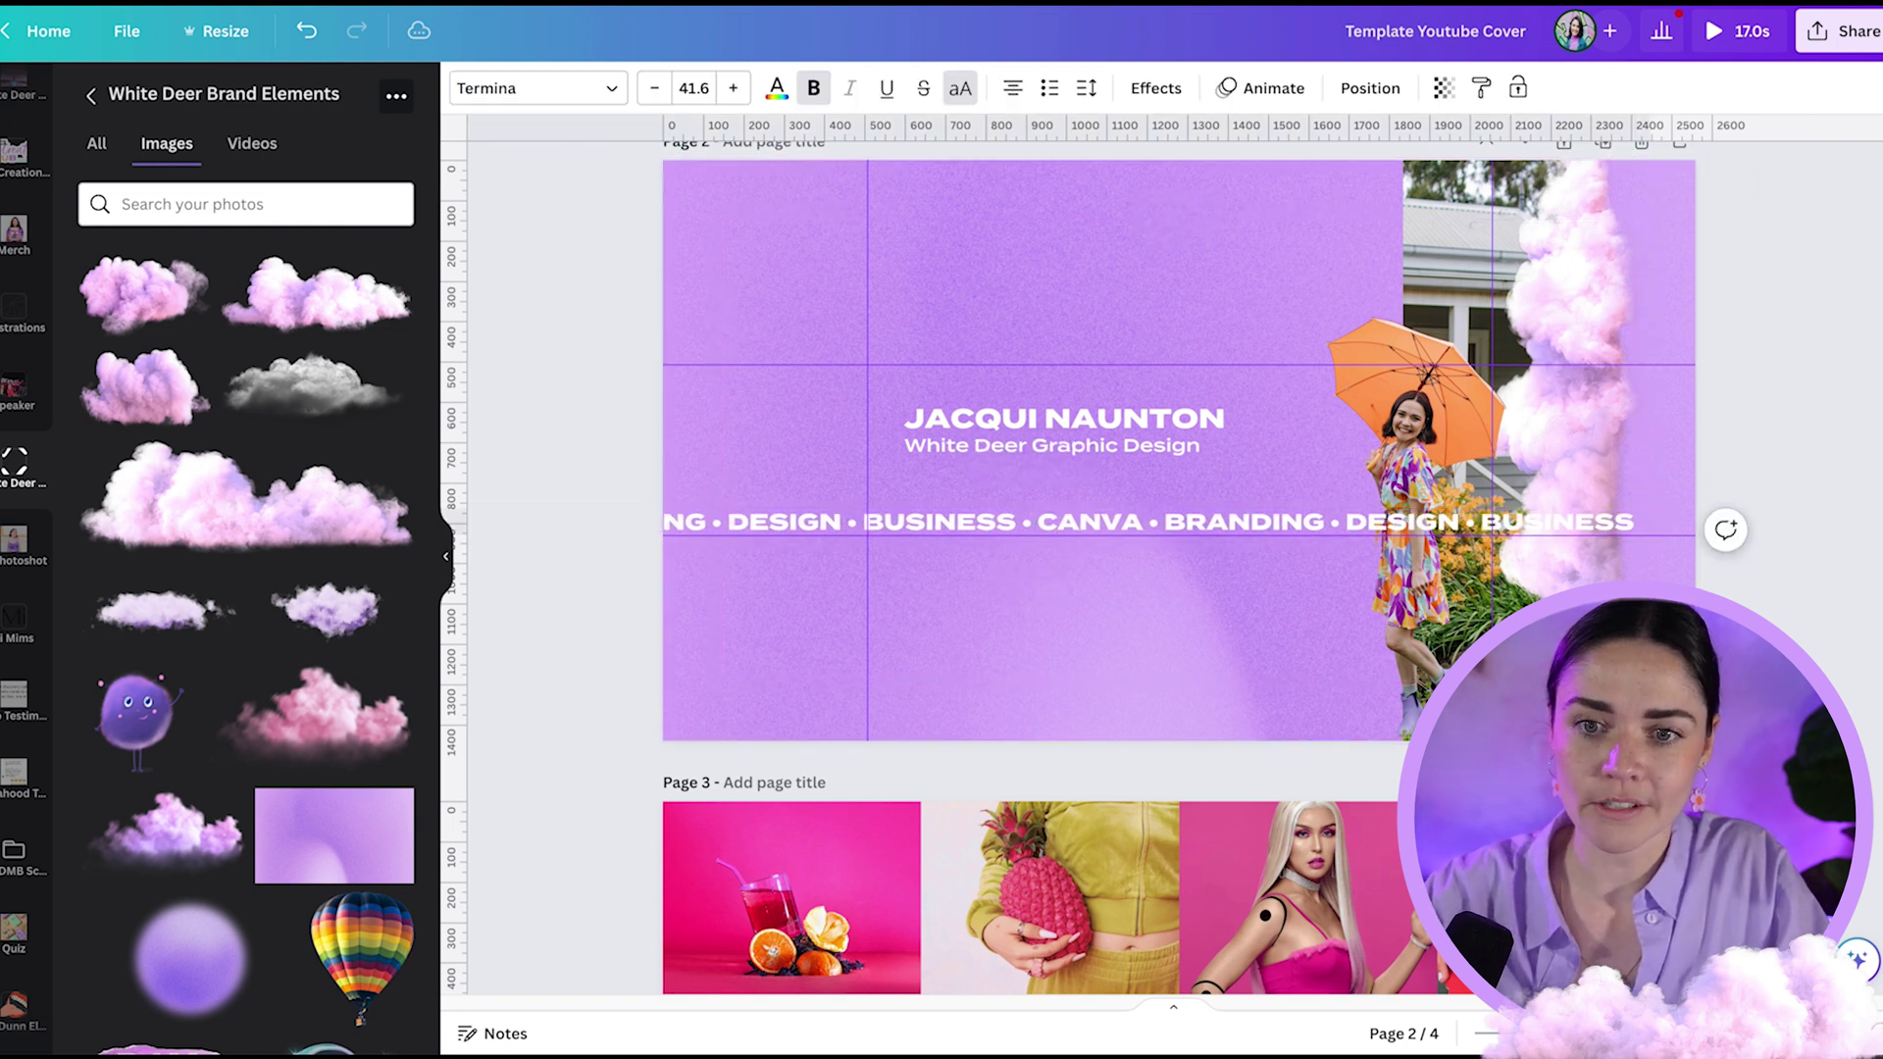
- Append another BRANDING • and stretch the keyword box past the right edge on one line
click(1336, 527)
drag(1636, 531, 1640, 527)
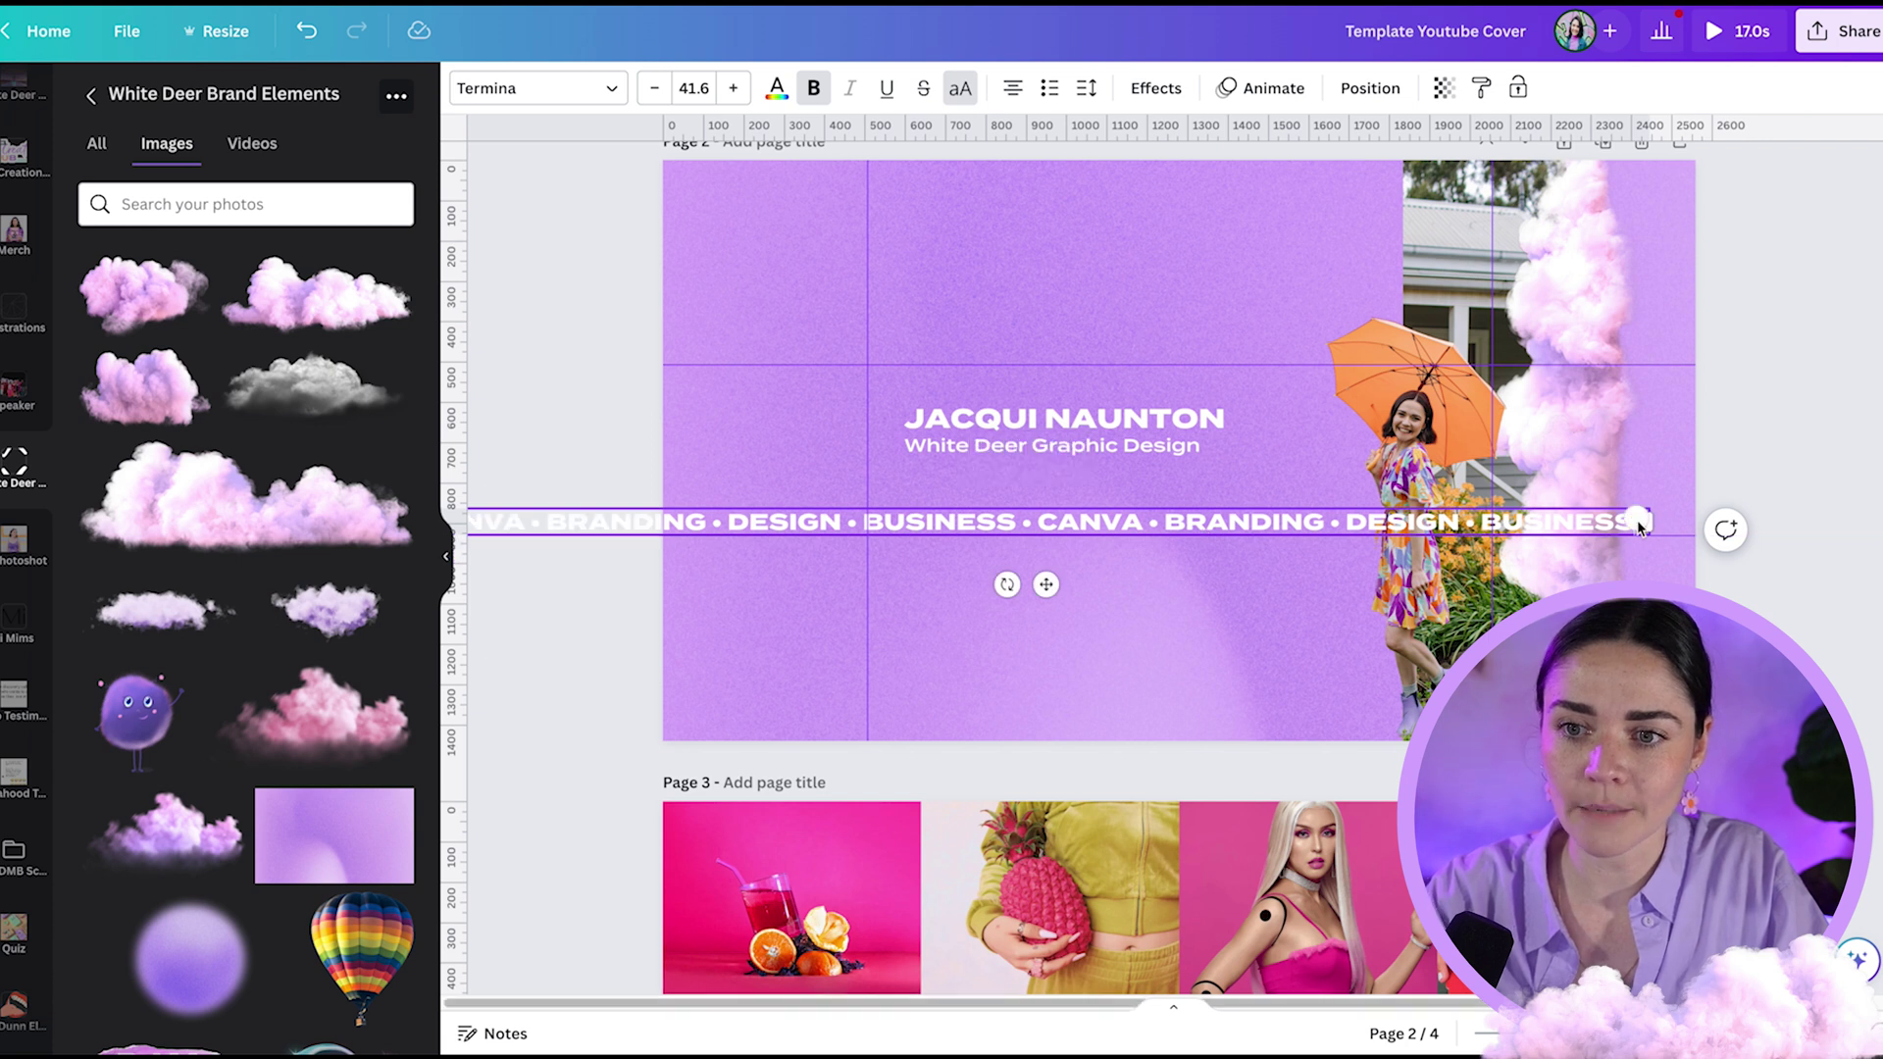
drag(765, 519, 804, 516)
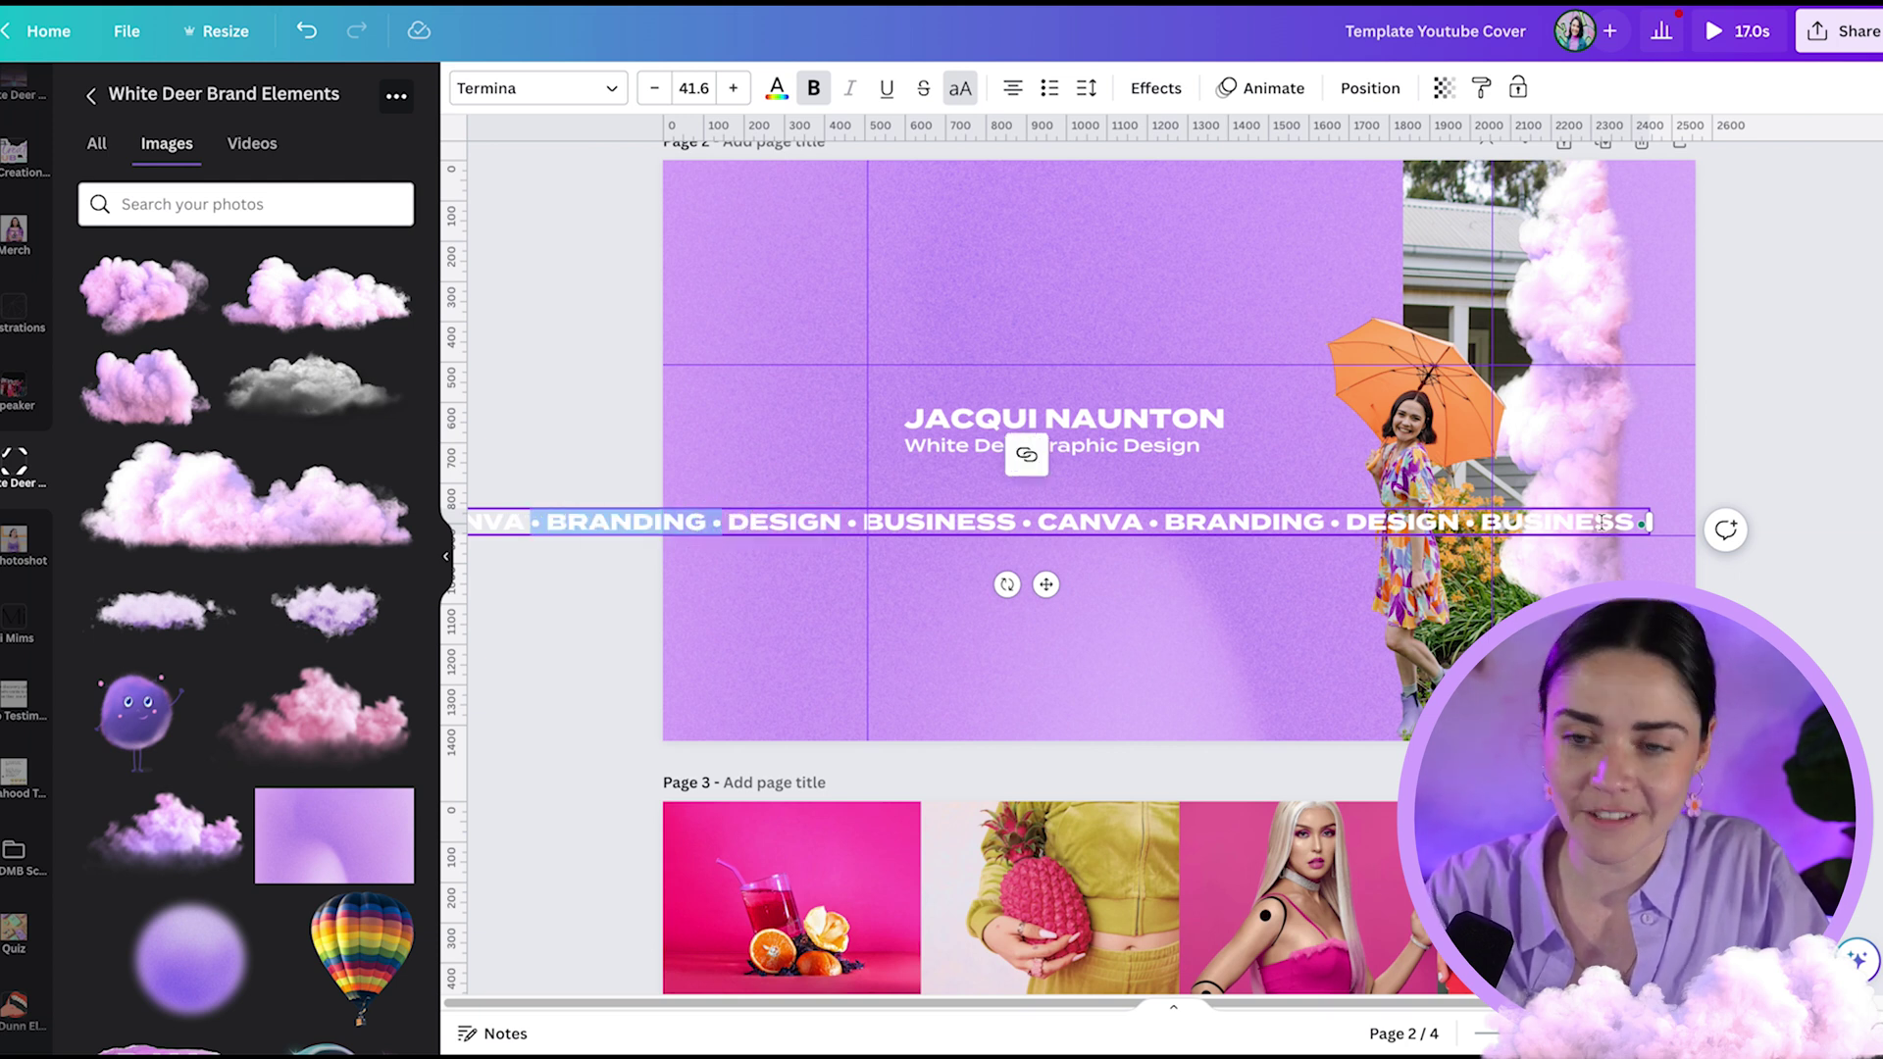
click(1661, 527)
text(BRANDING •)
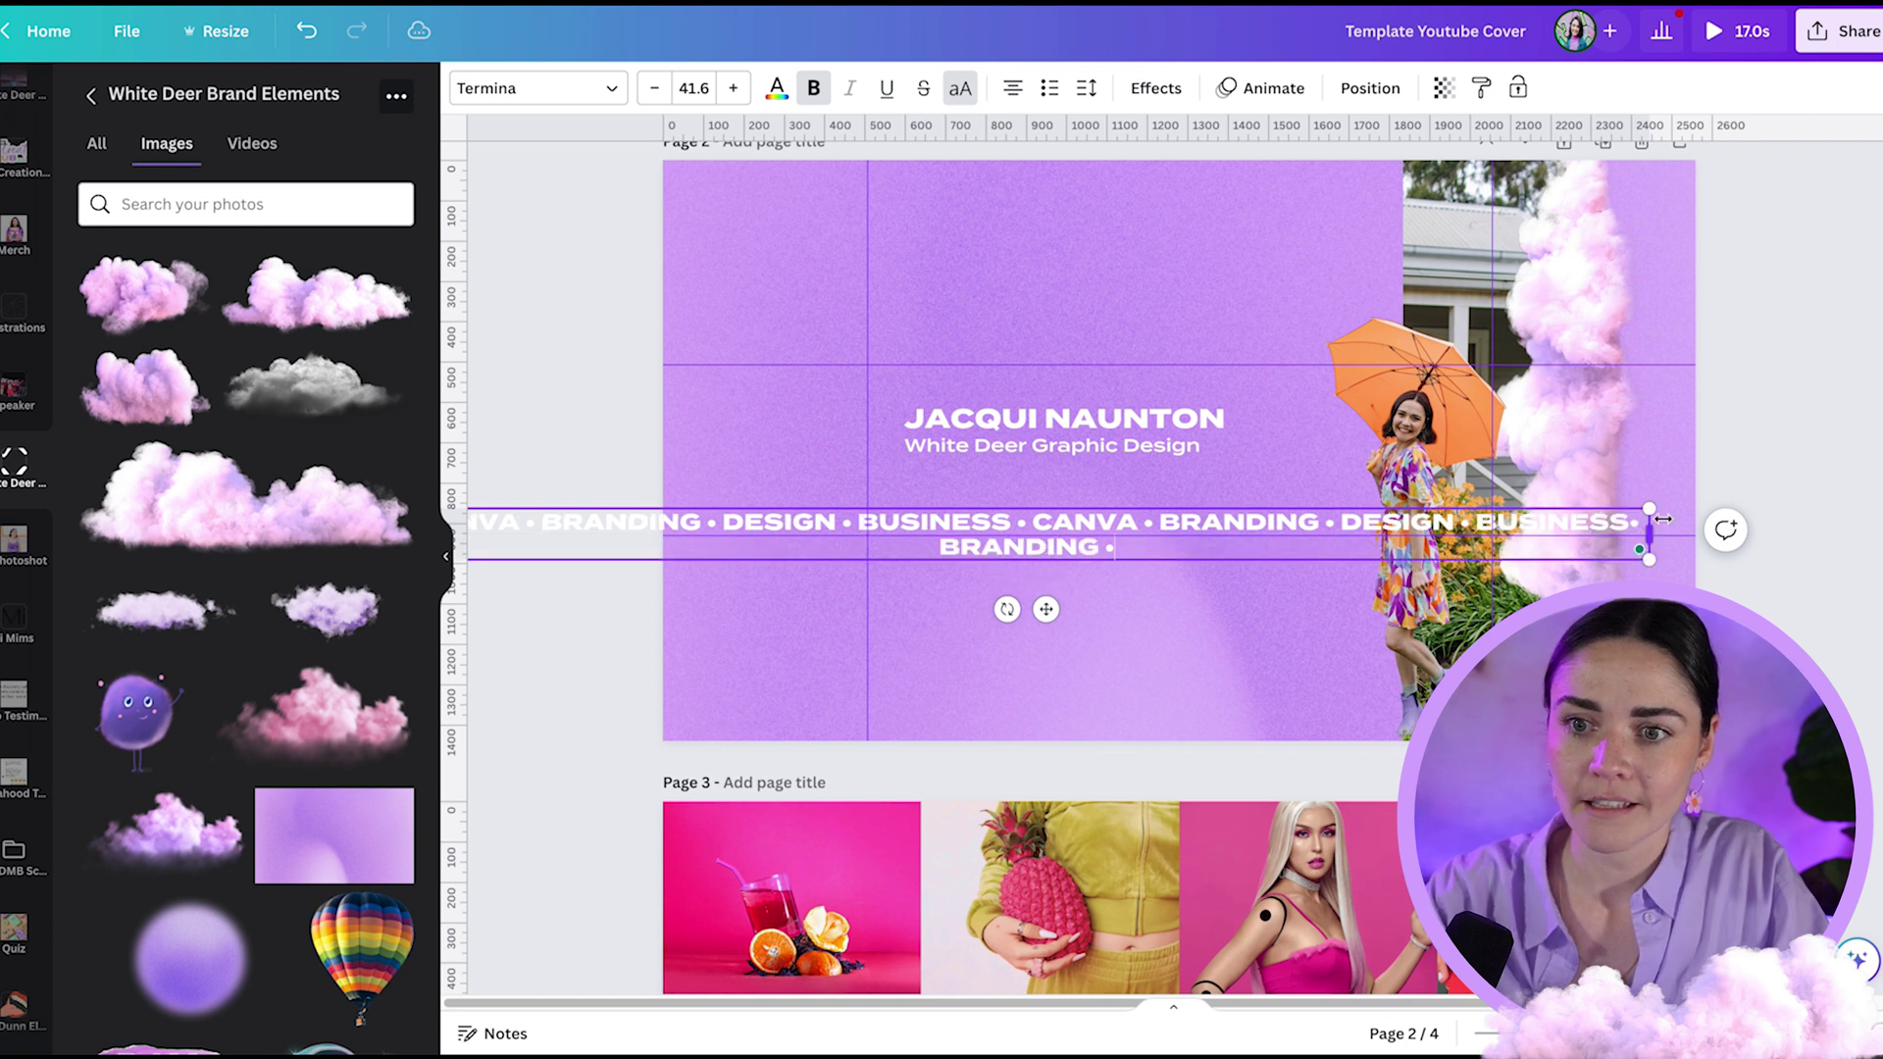
drag(1654, 530, 1827, 537)
click(1455, 537)
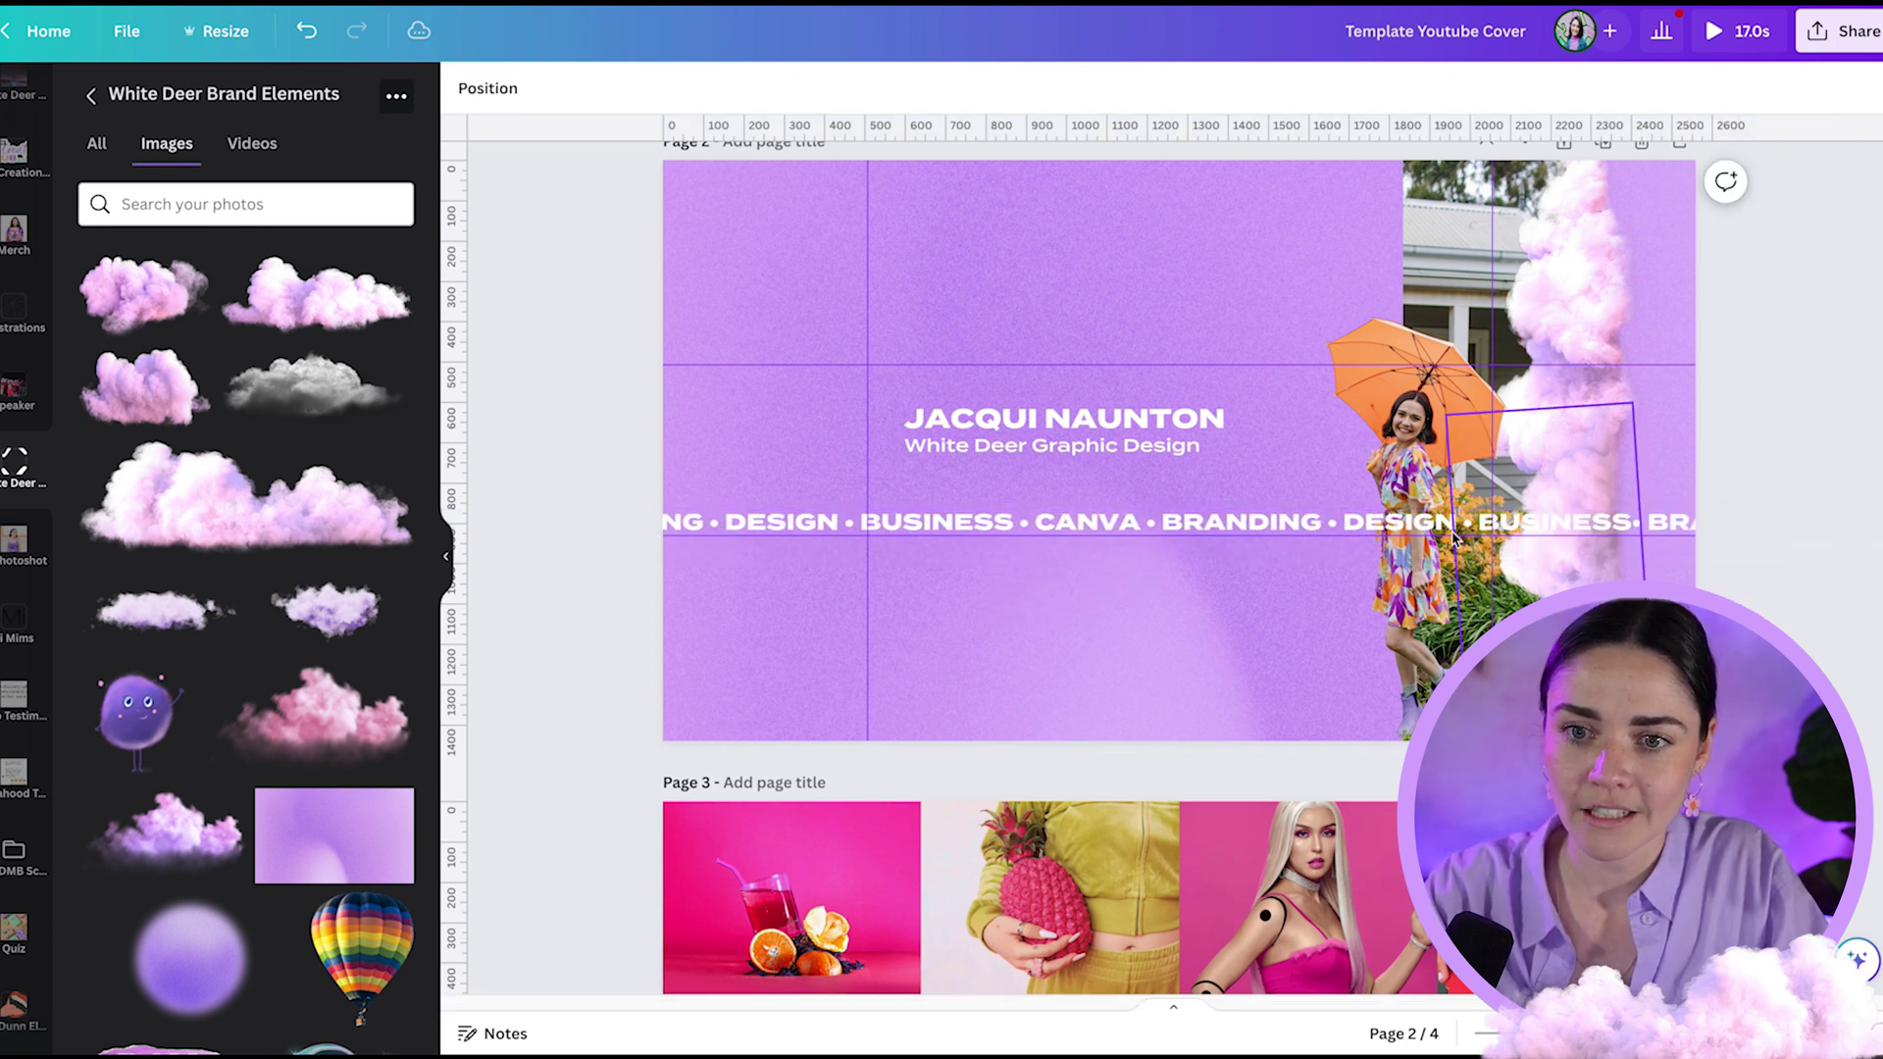
click(1273, 521)
click(1828, 417)
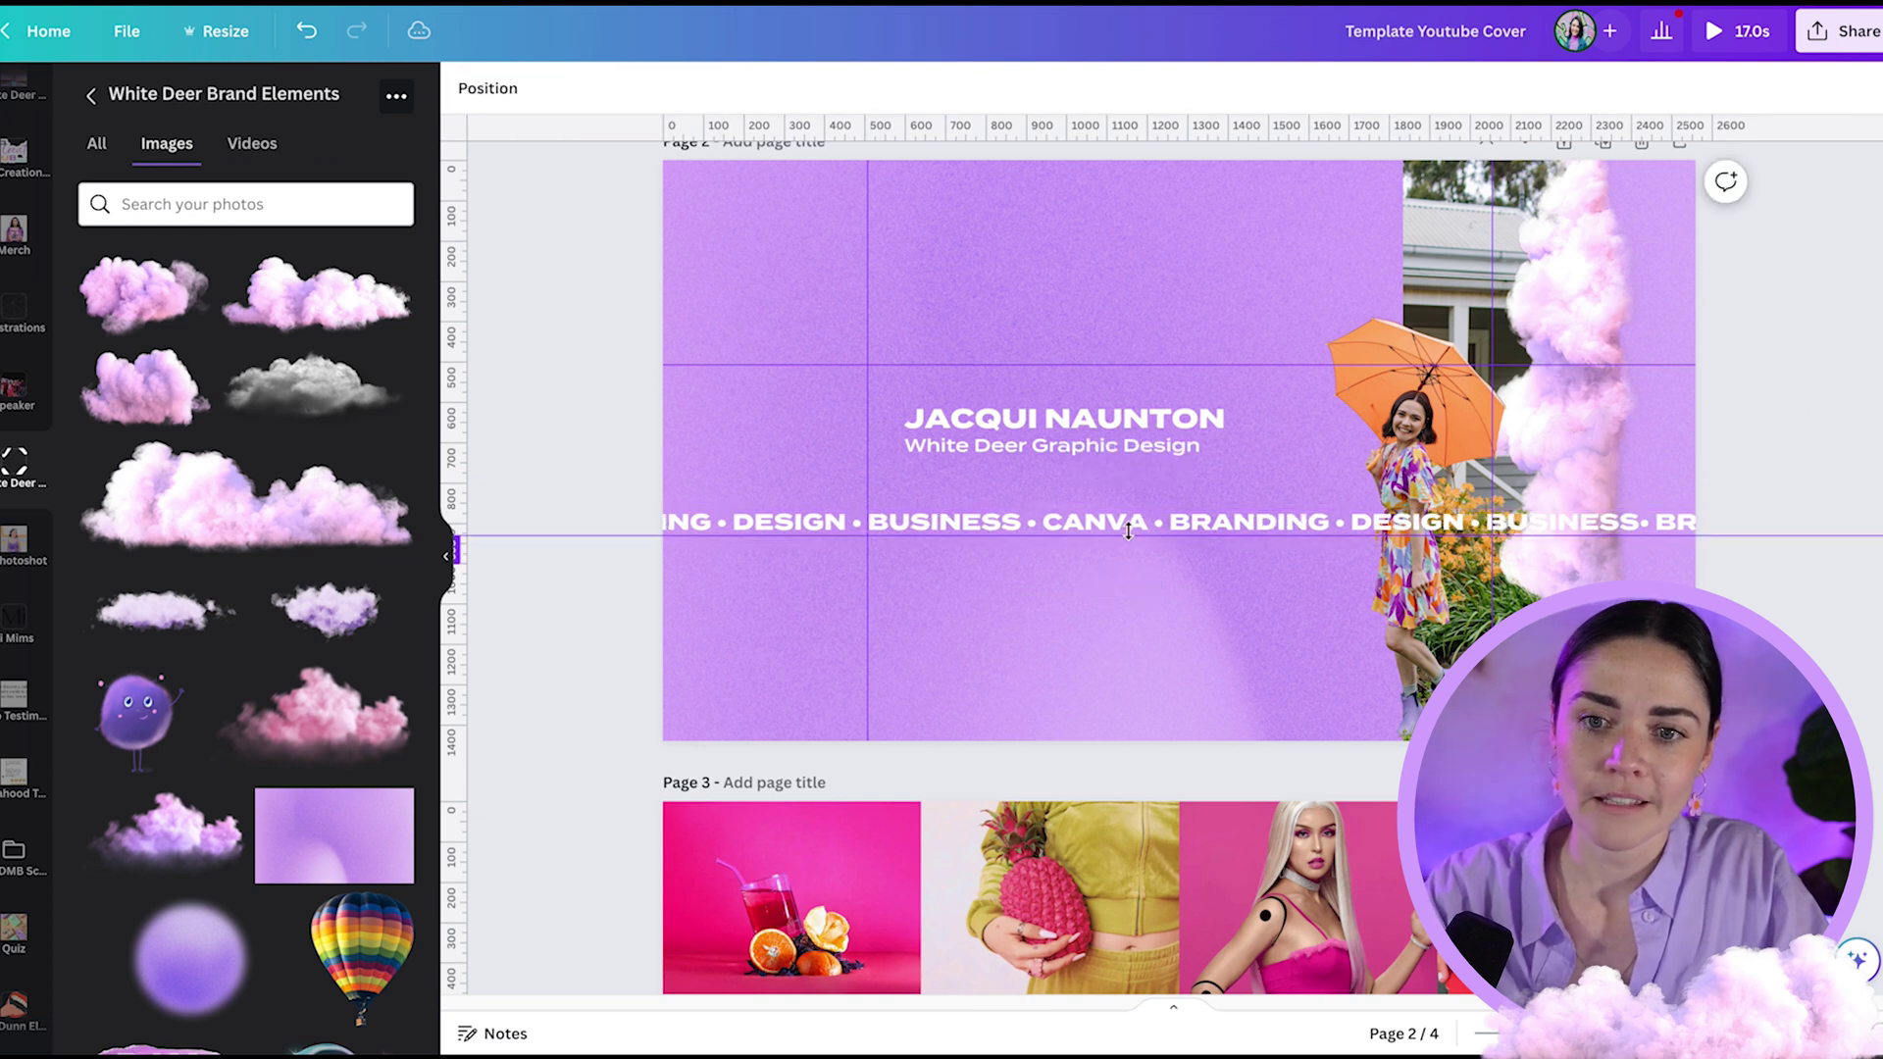
click(1124, 521)
ctrl+scroll(1124, 521, up, 3)
ctrl+scroll(1124, 522, up, 2)
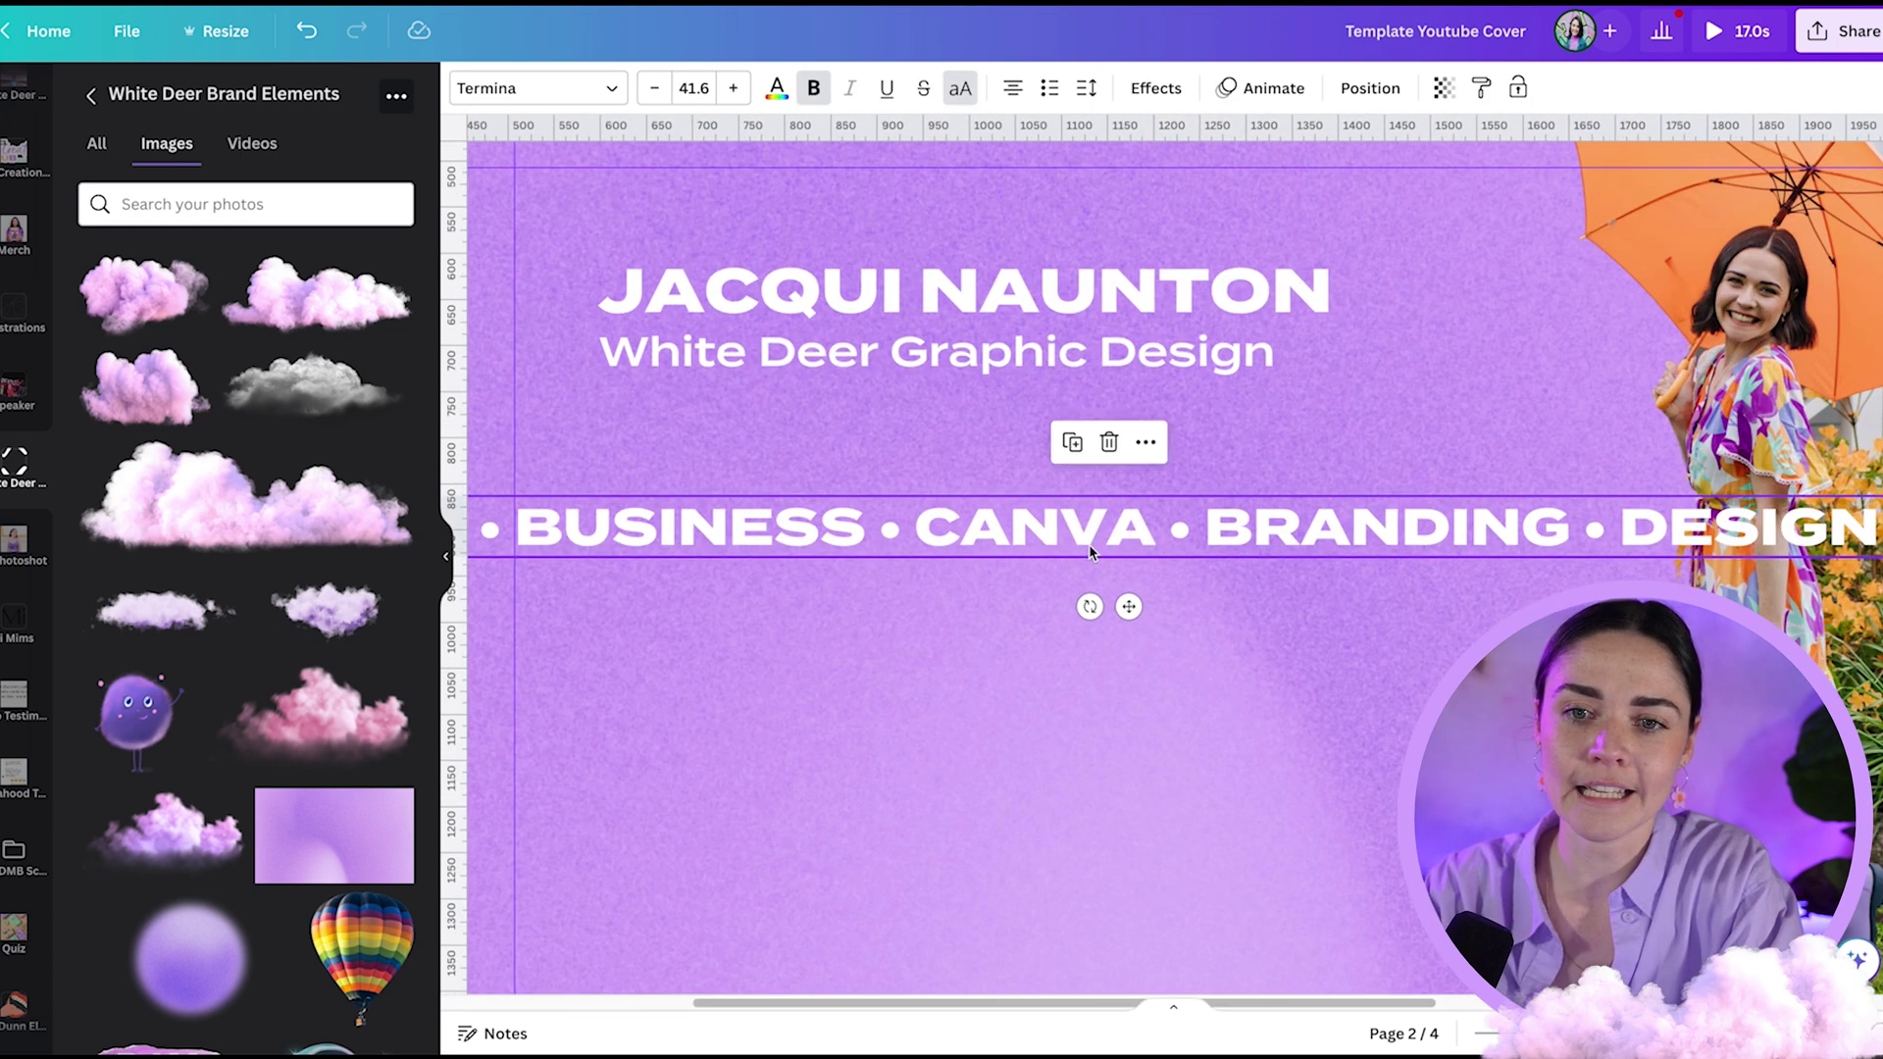
ctrl+scroll(1045, 517, down, 2)
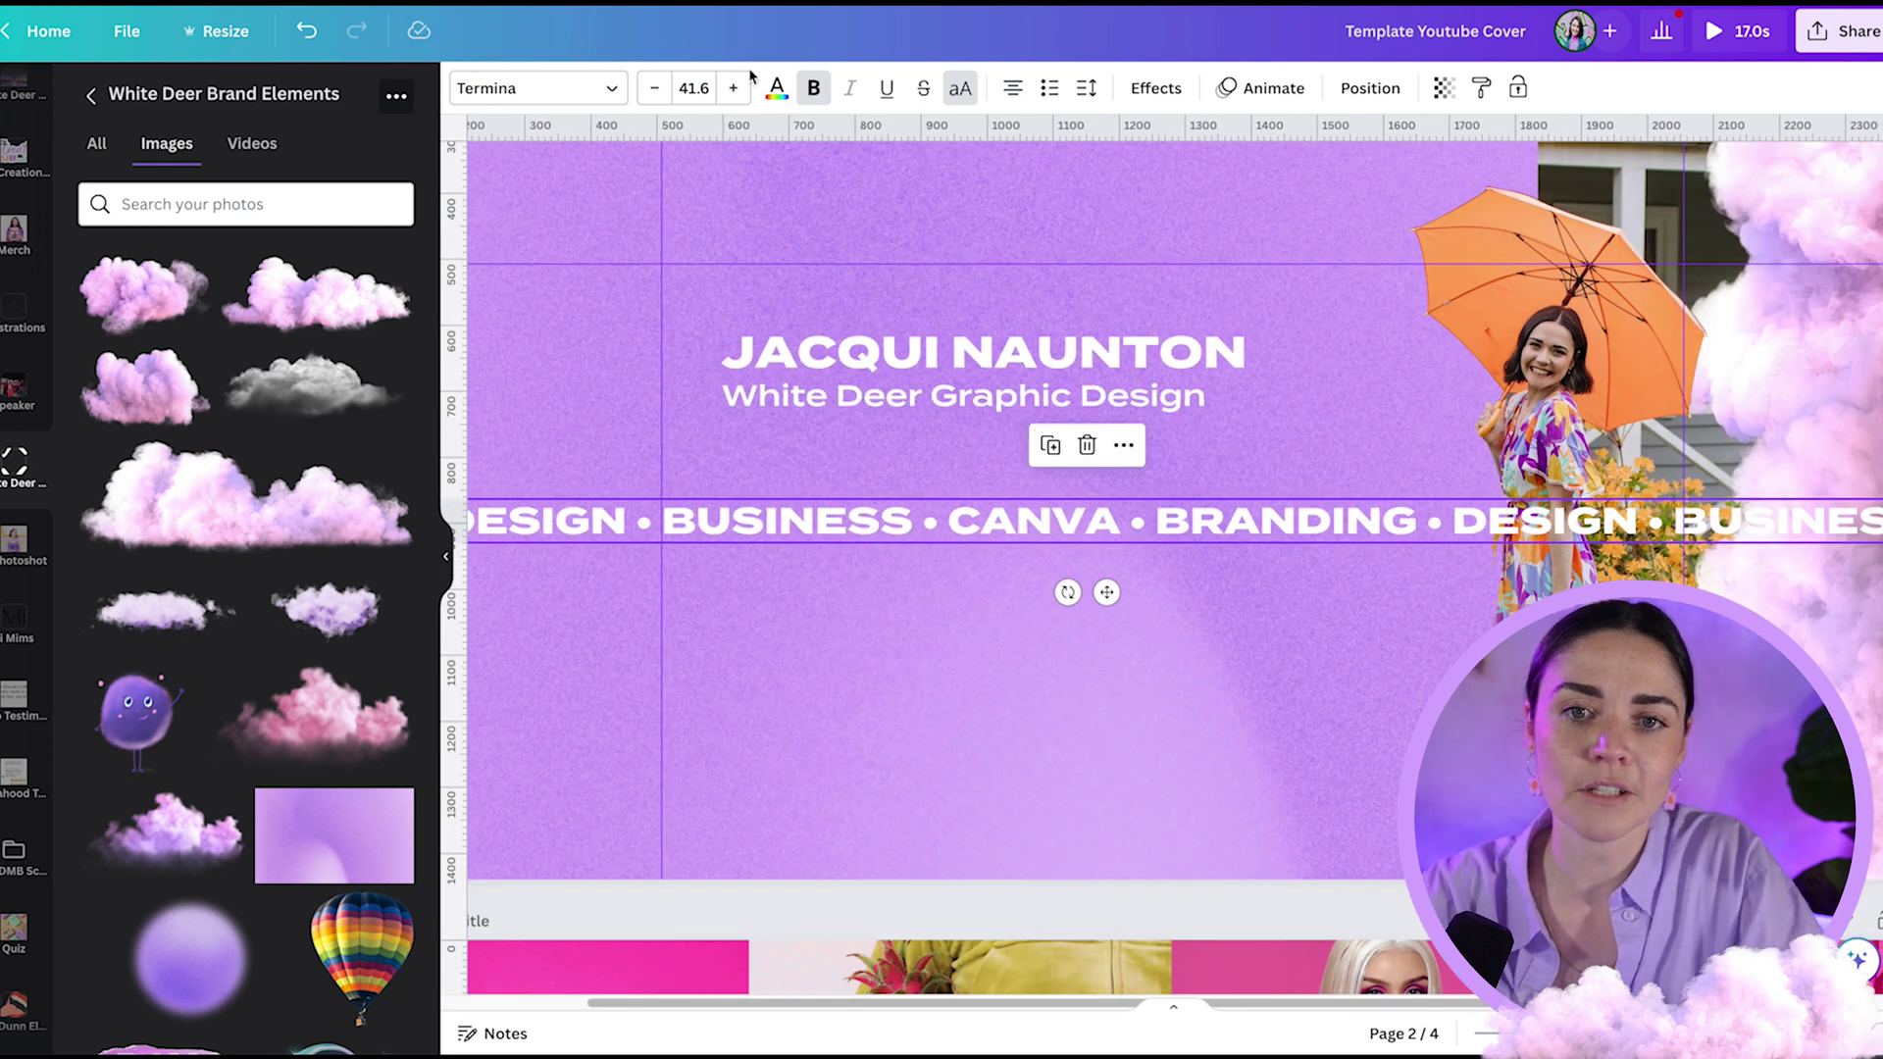
- Turn the keyword line's text purple
click(777, 88)
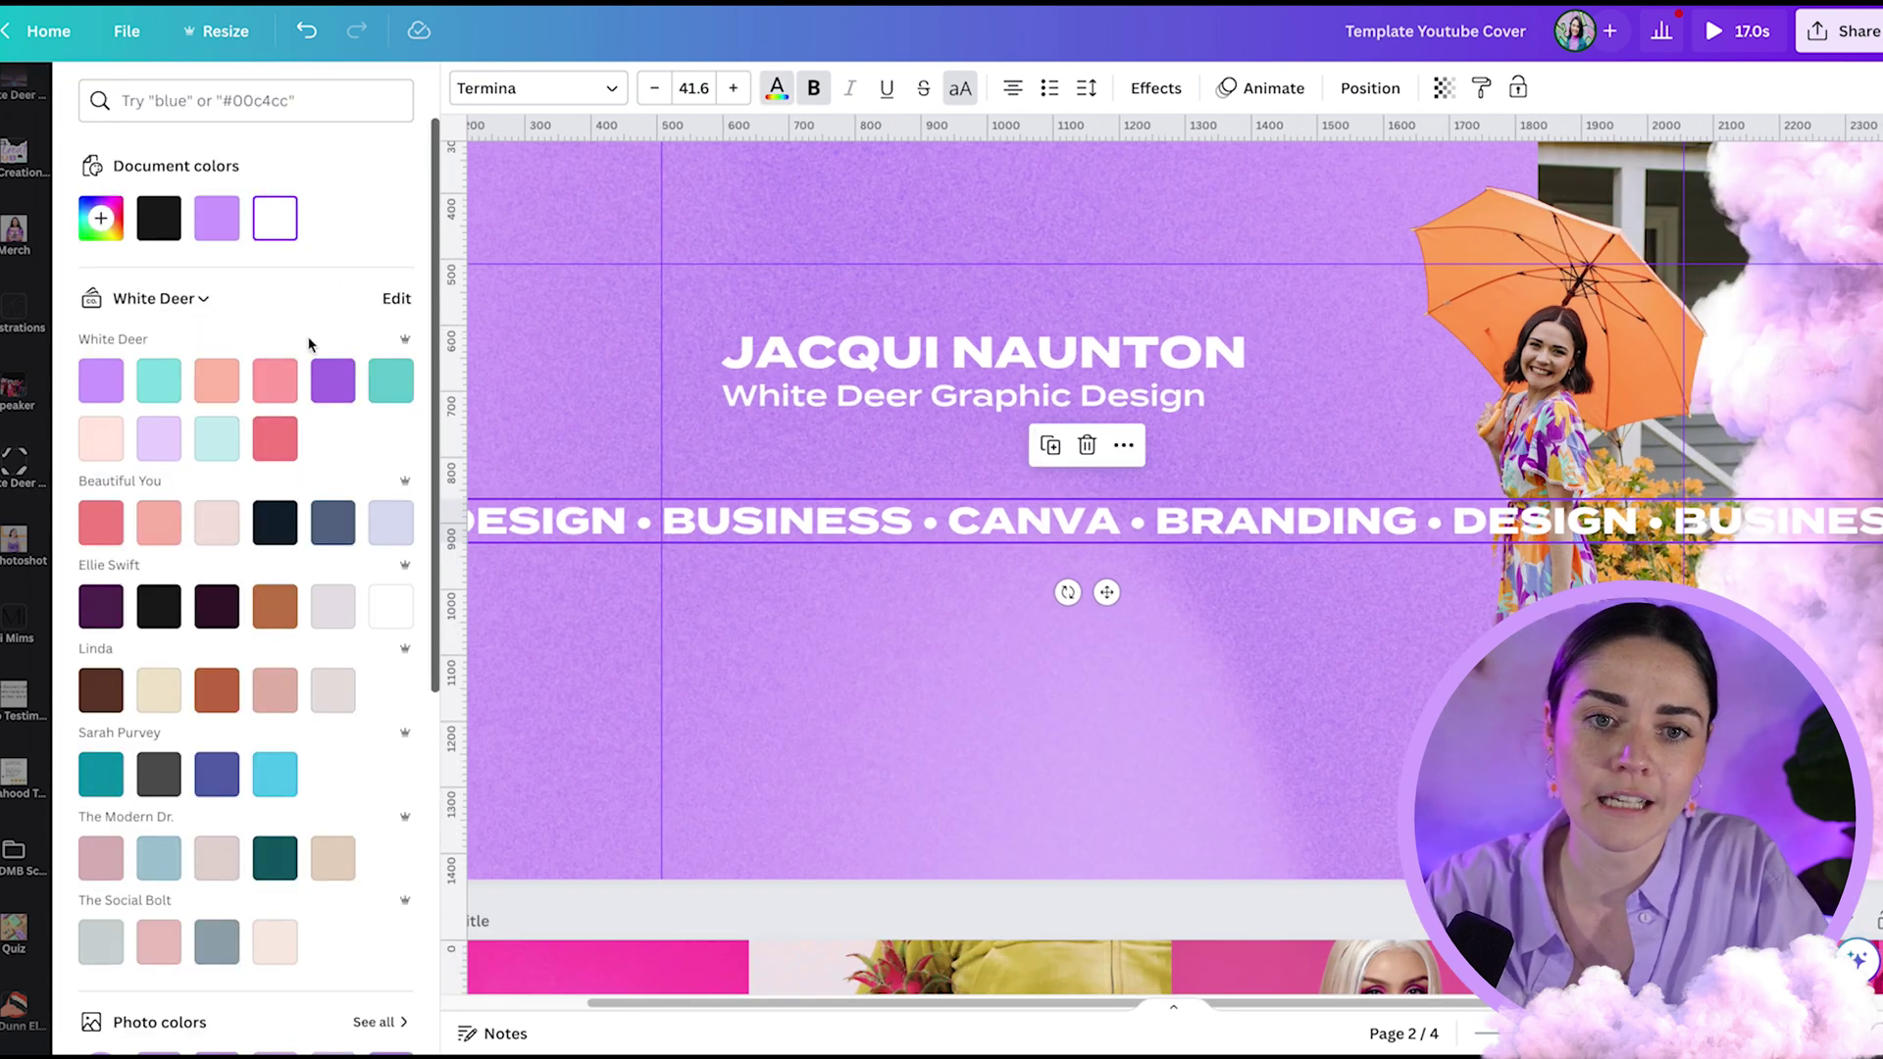
click(875, 642)
ctrl+scroll(875, 641, down, 3)
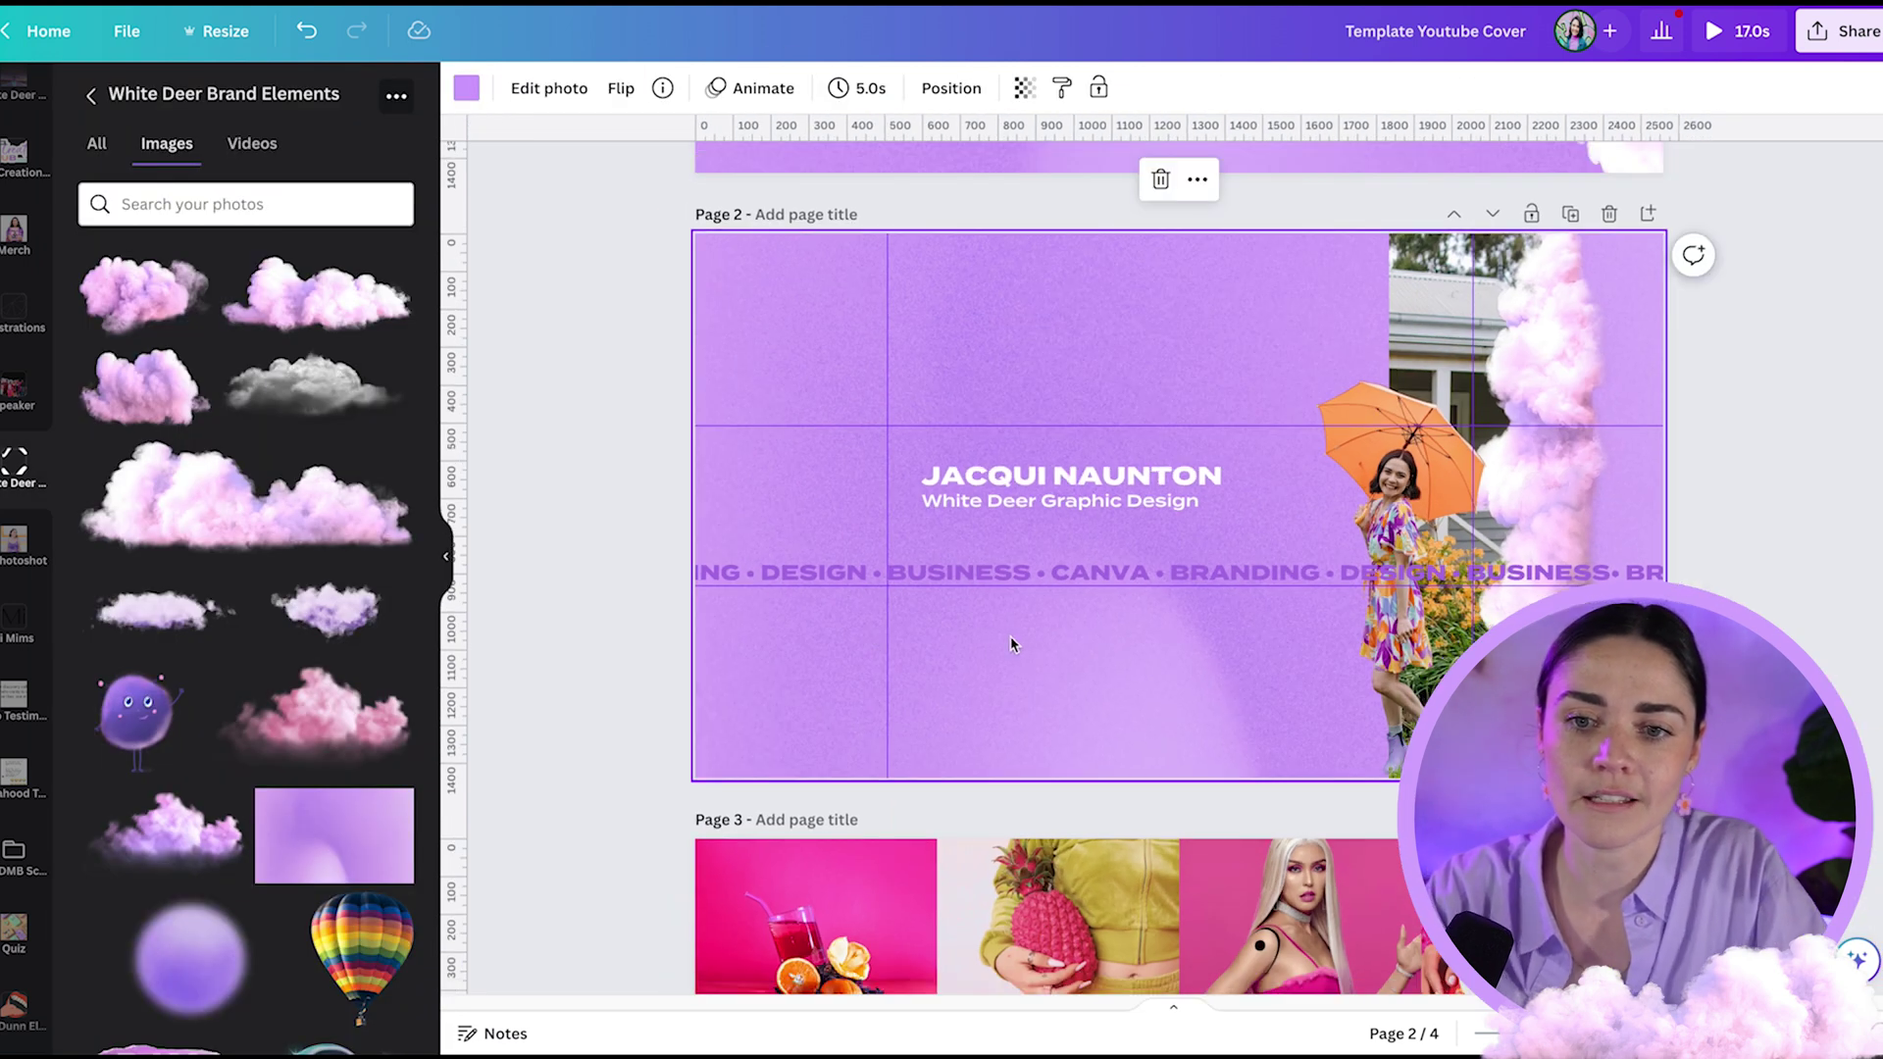
click(1119, 579)
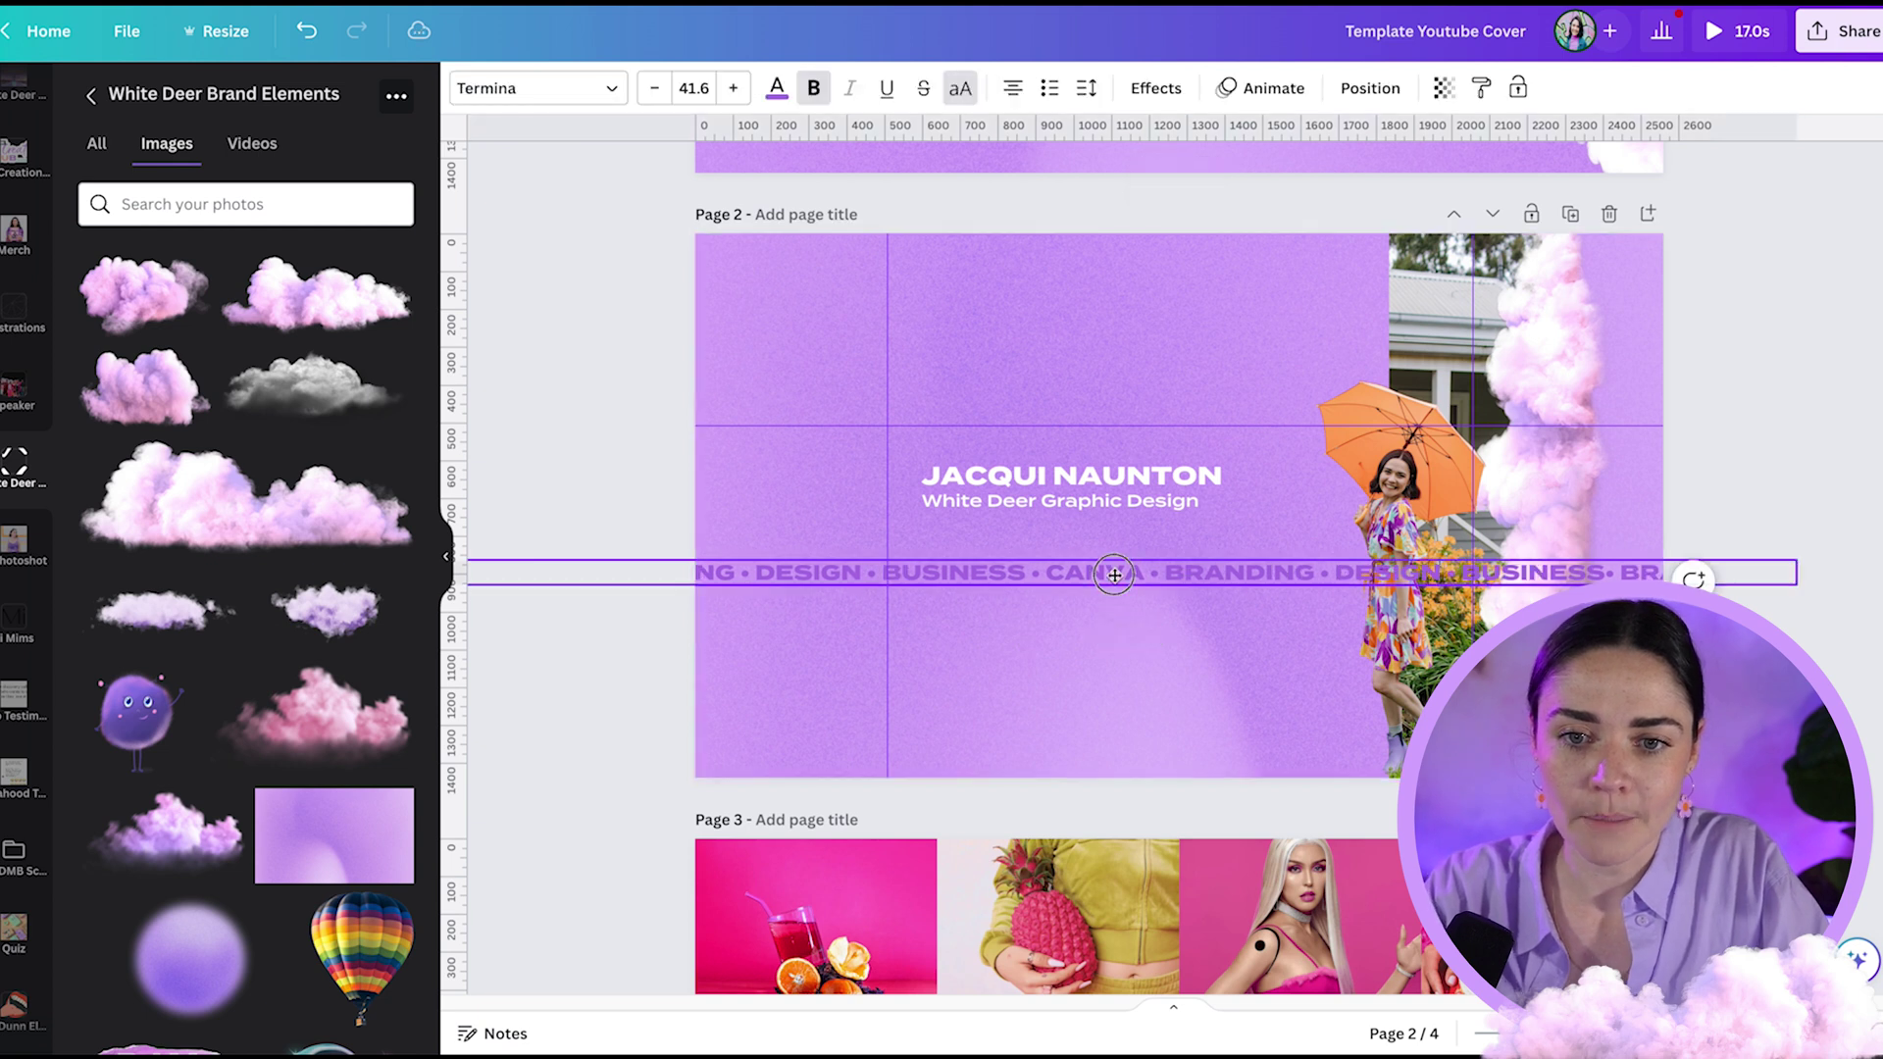
- Lower the name and subtitle together, then toggle the rulers and guides off and on
click(1409, 501)
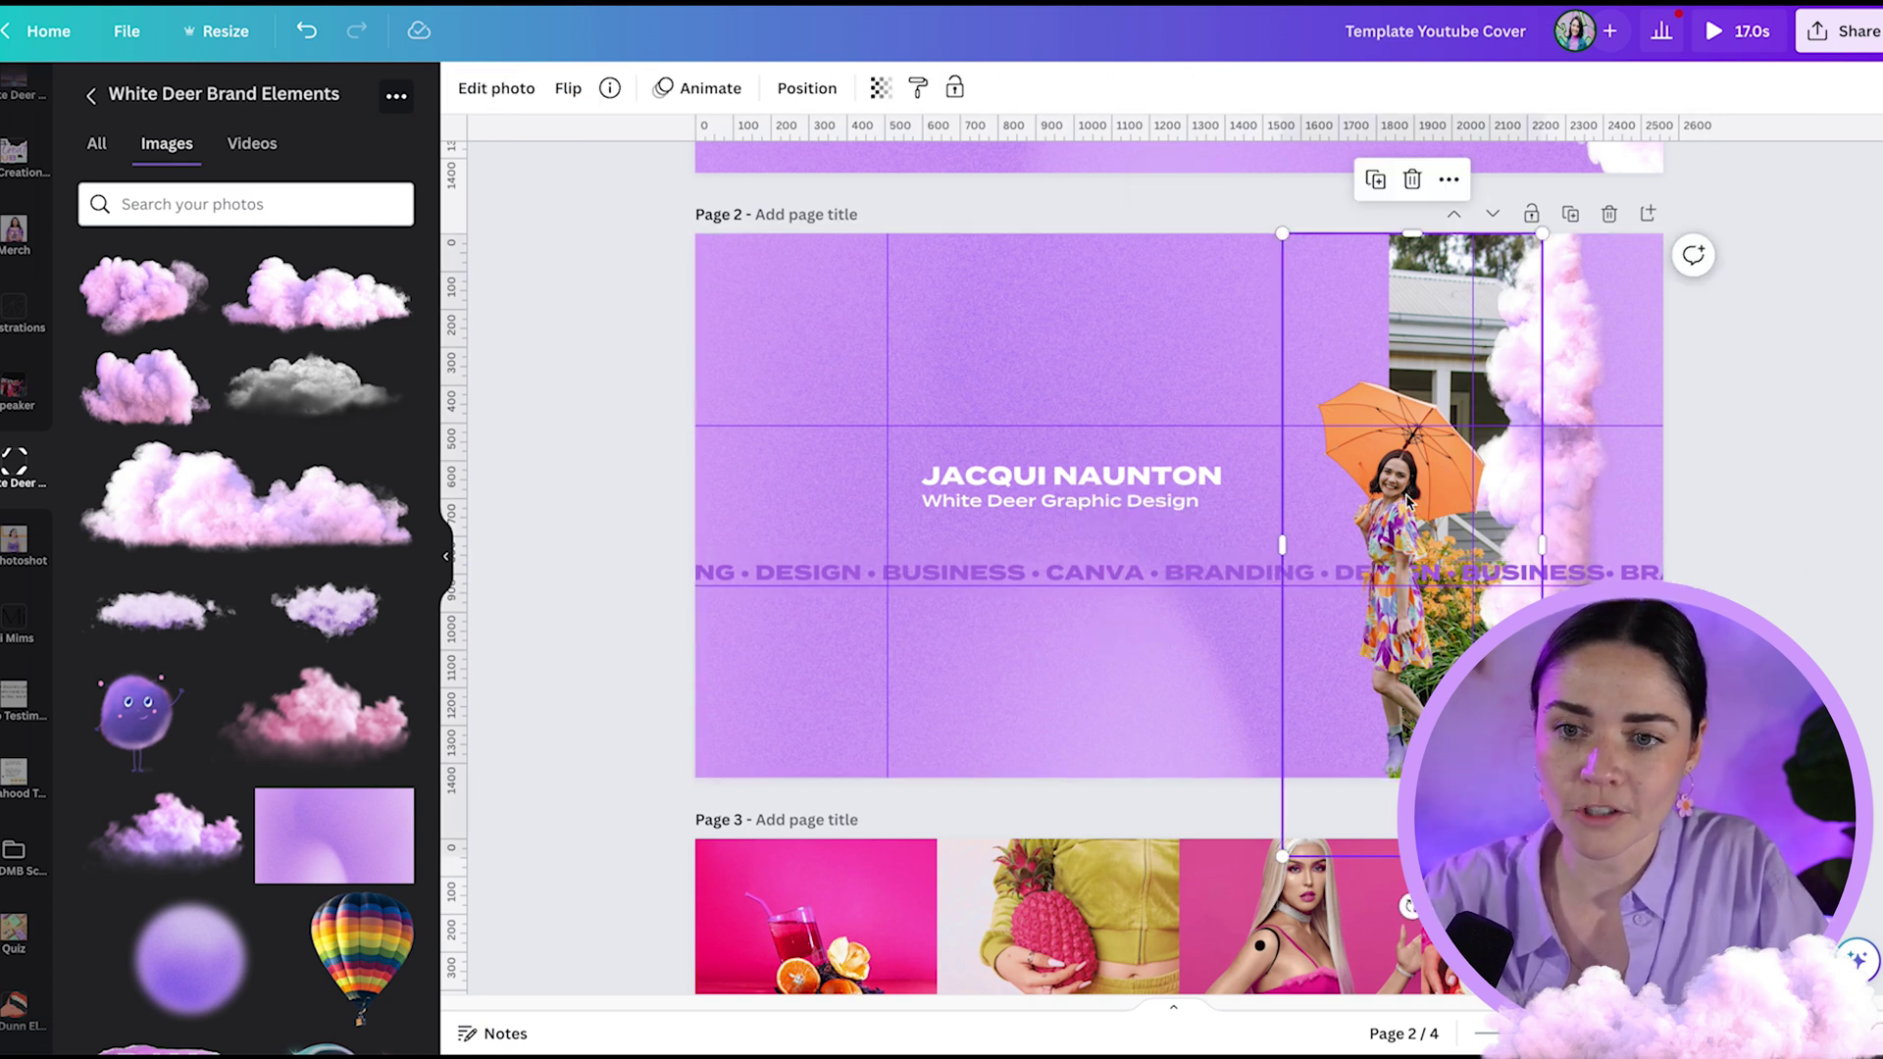
click(1732, 503)
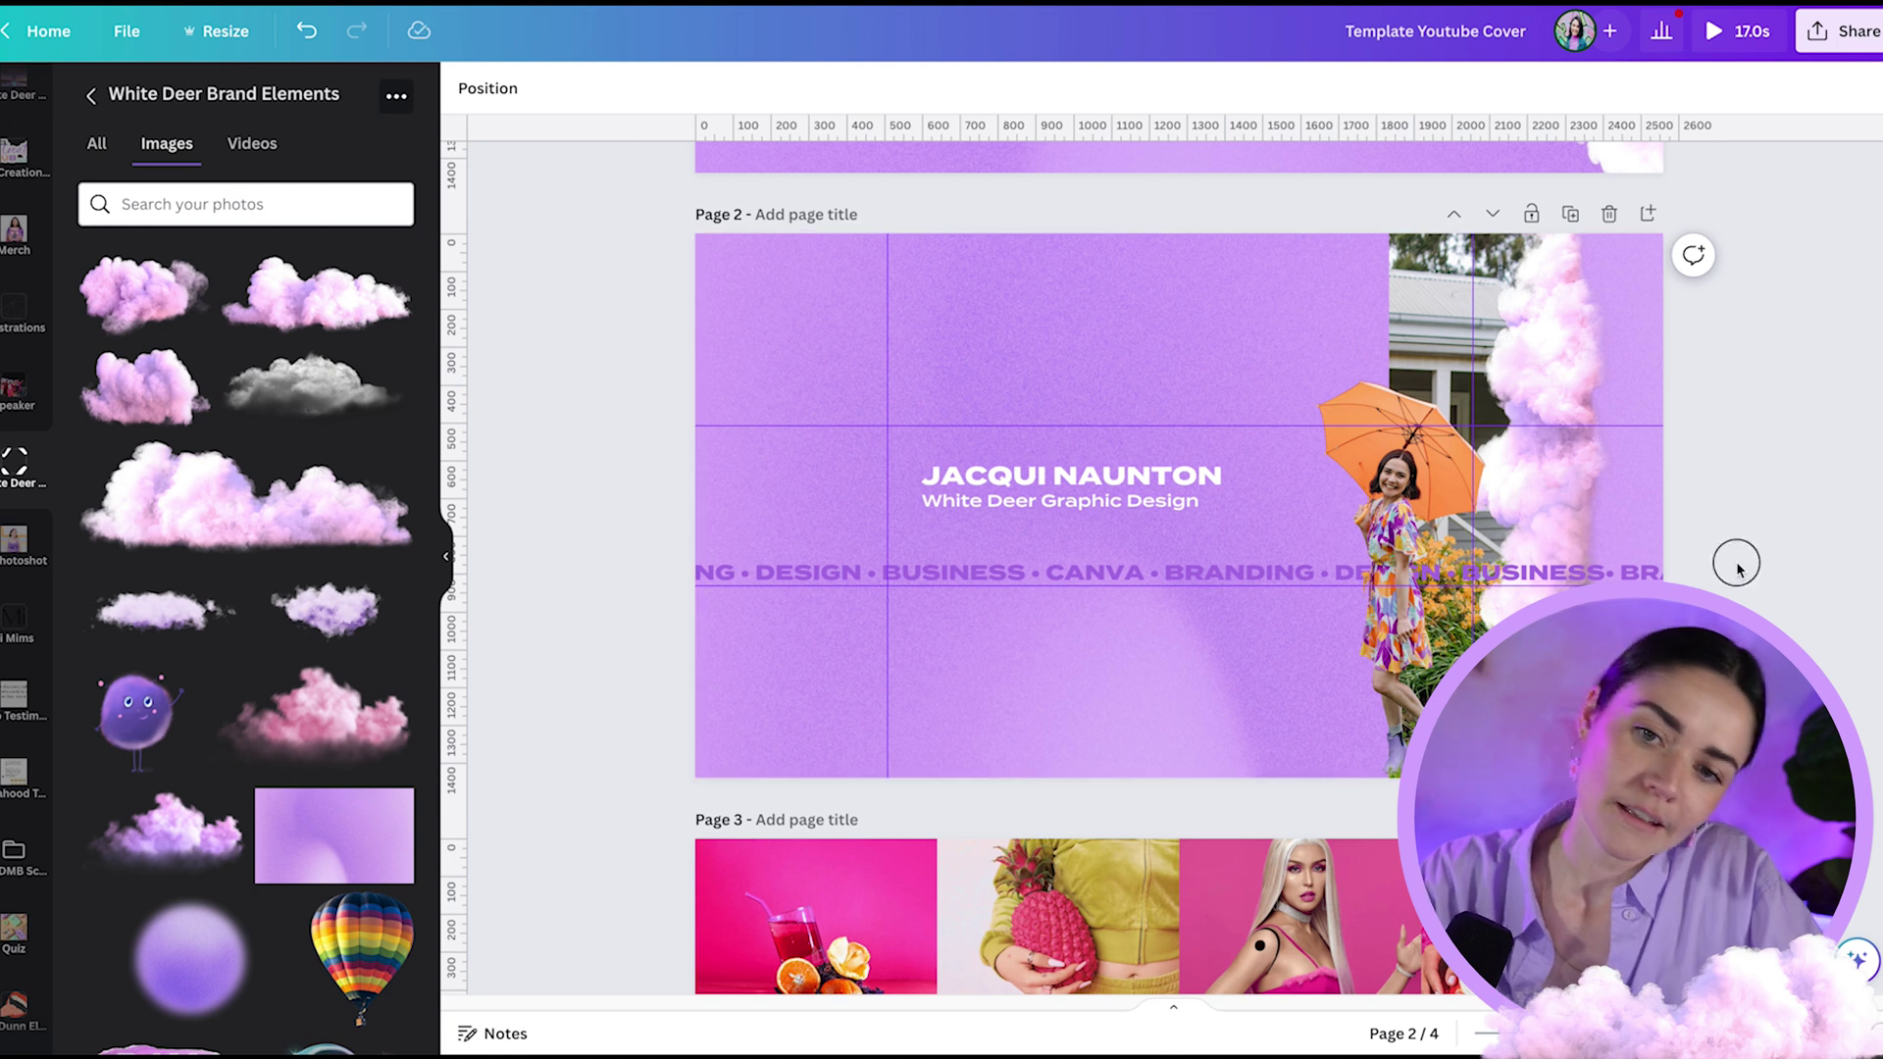
drag(908, 453, 1196, 513)
click(637, 397)
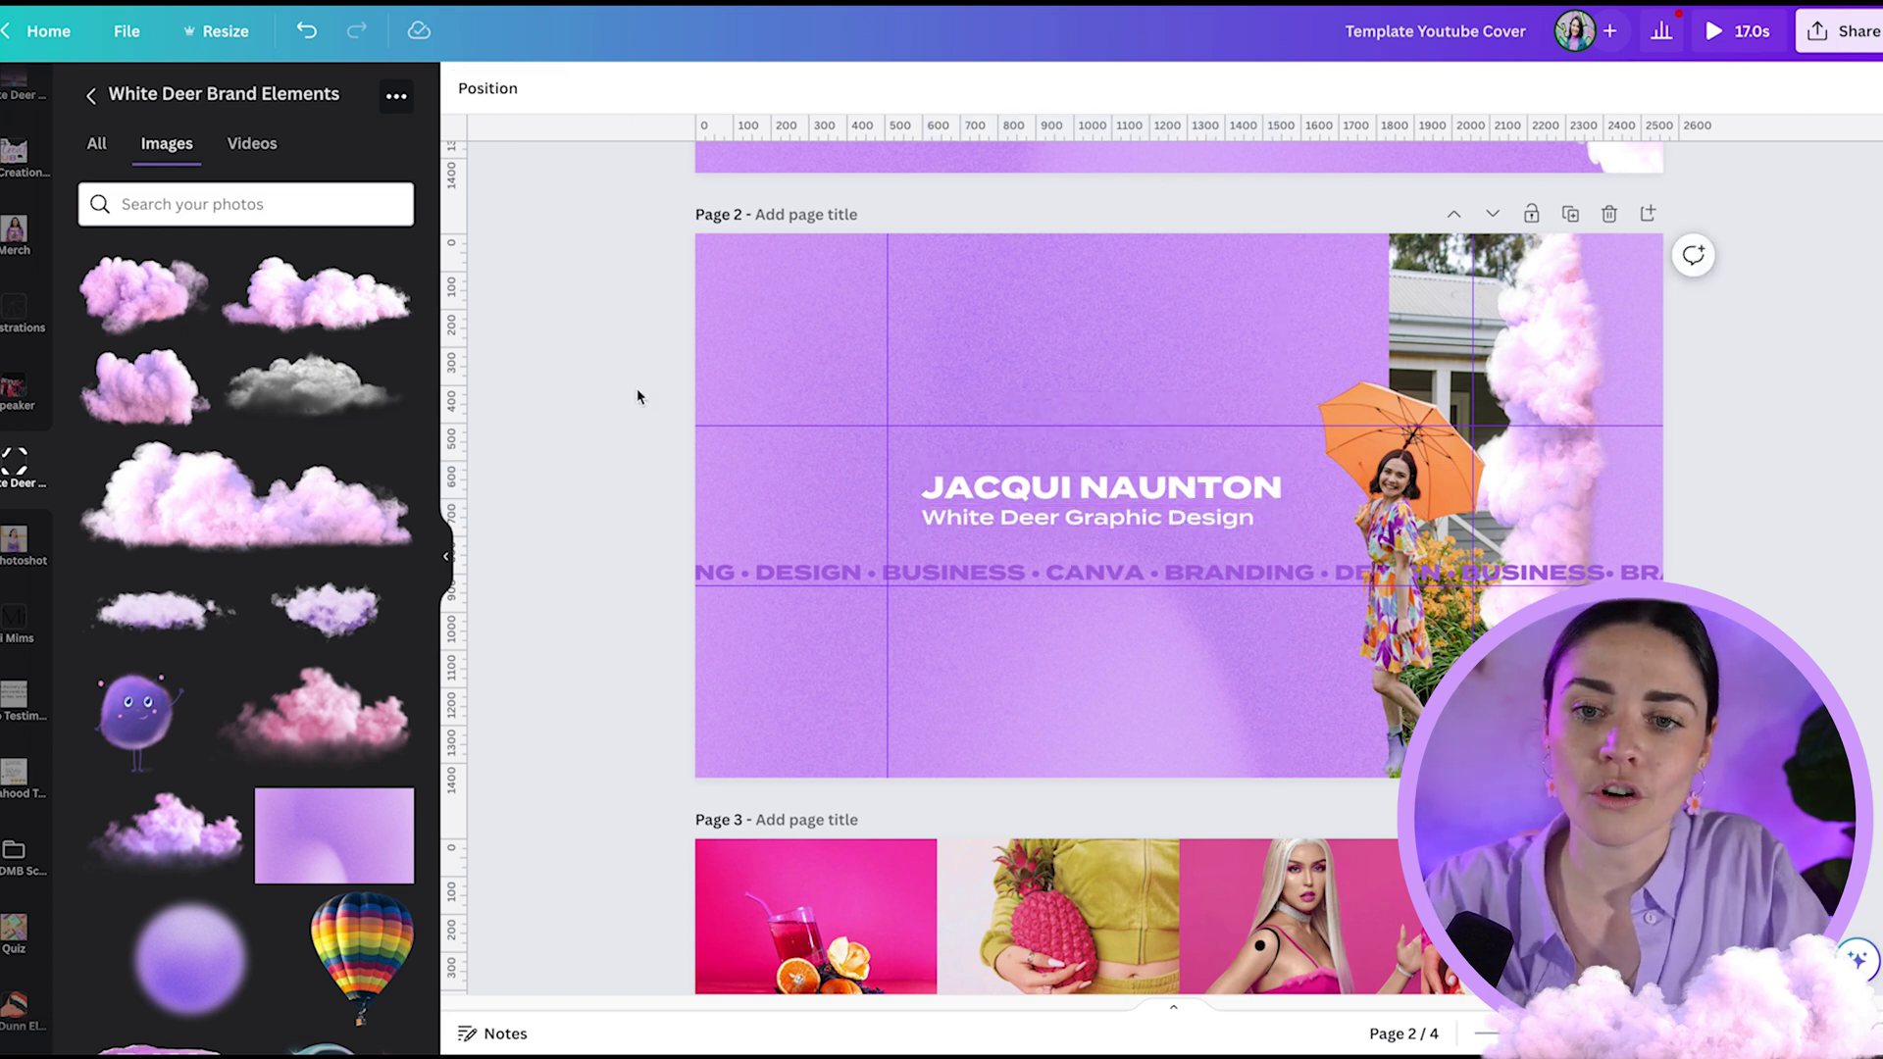
key(shift+r)
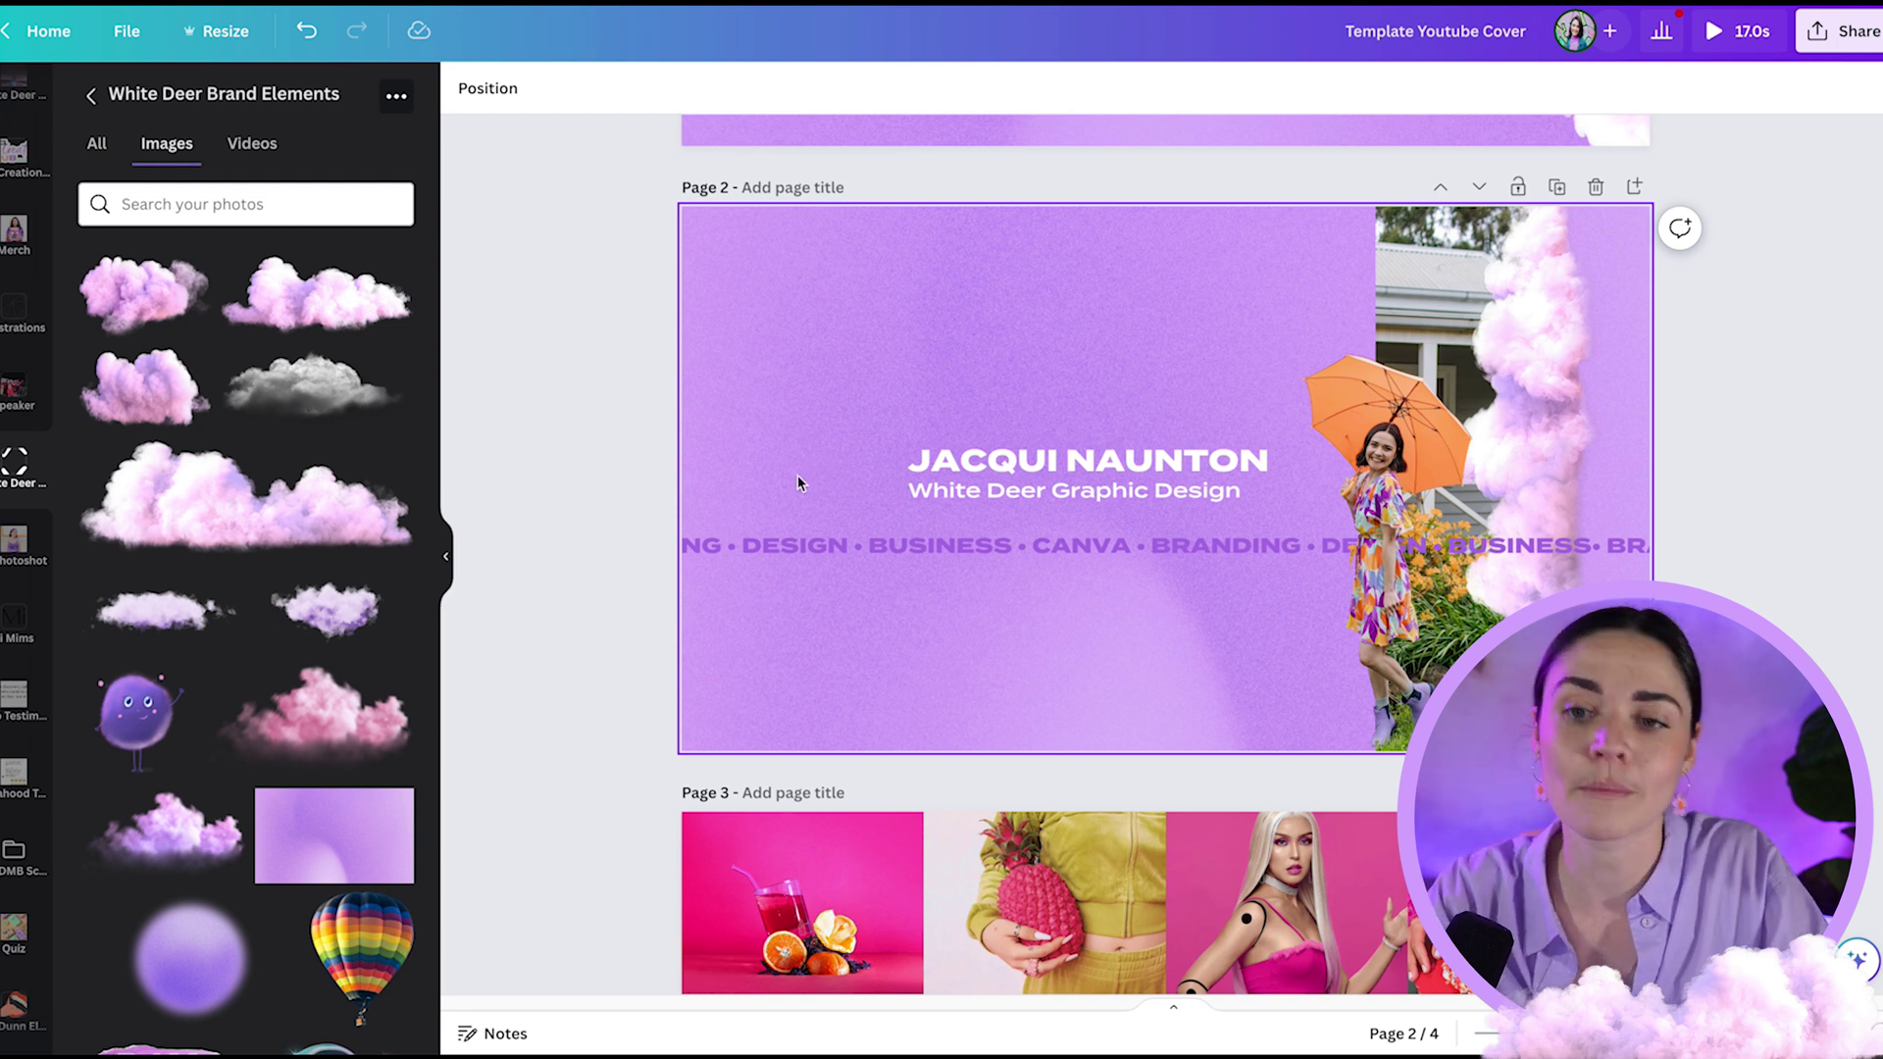
key(shift+r)
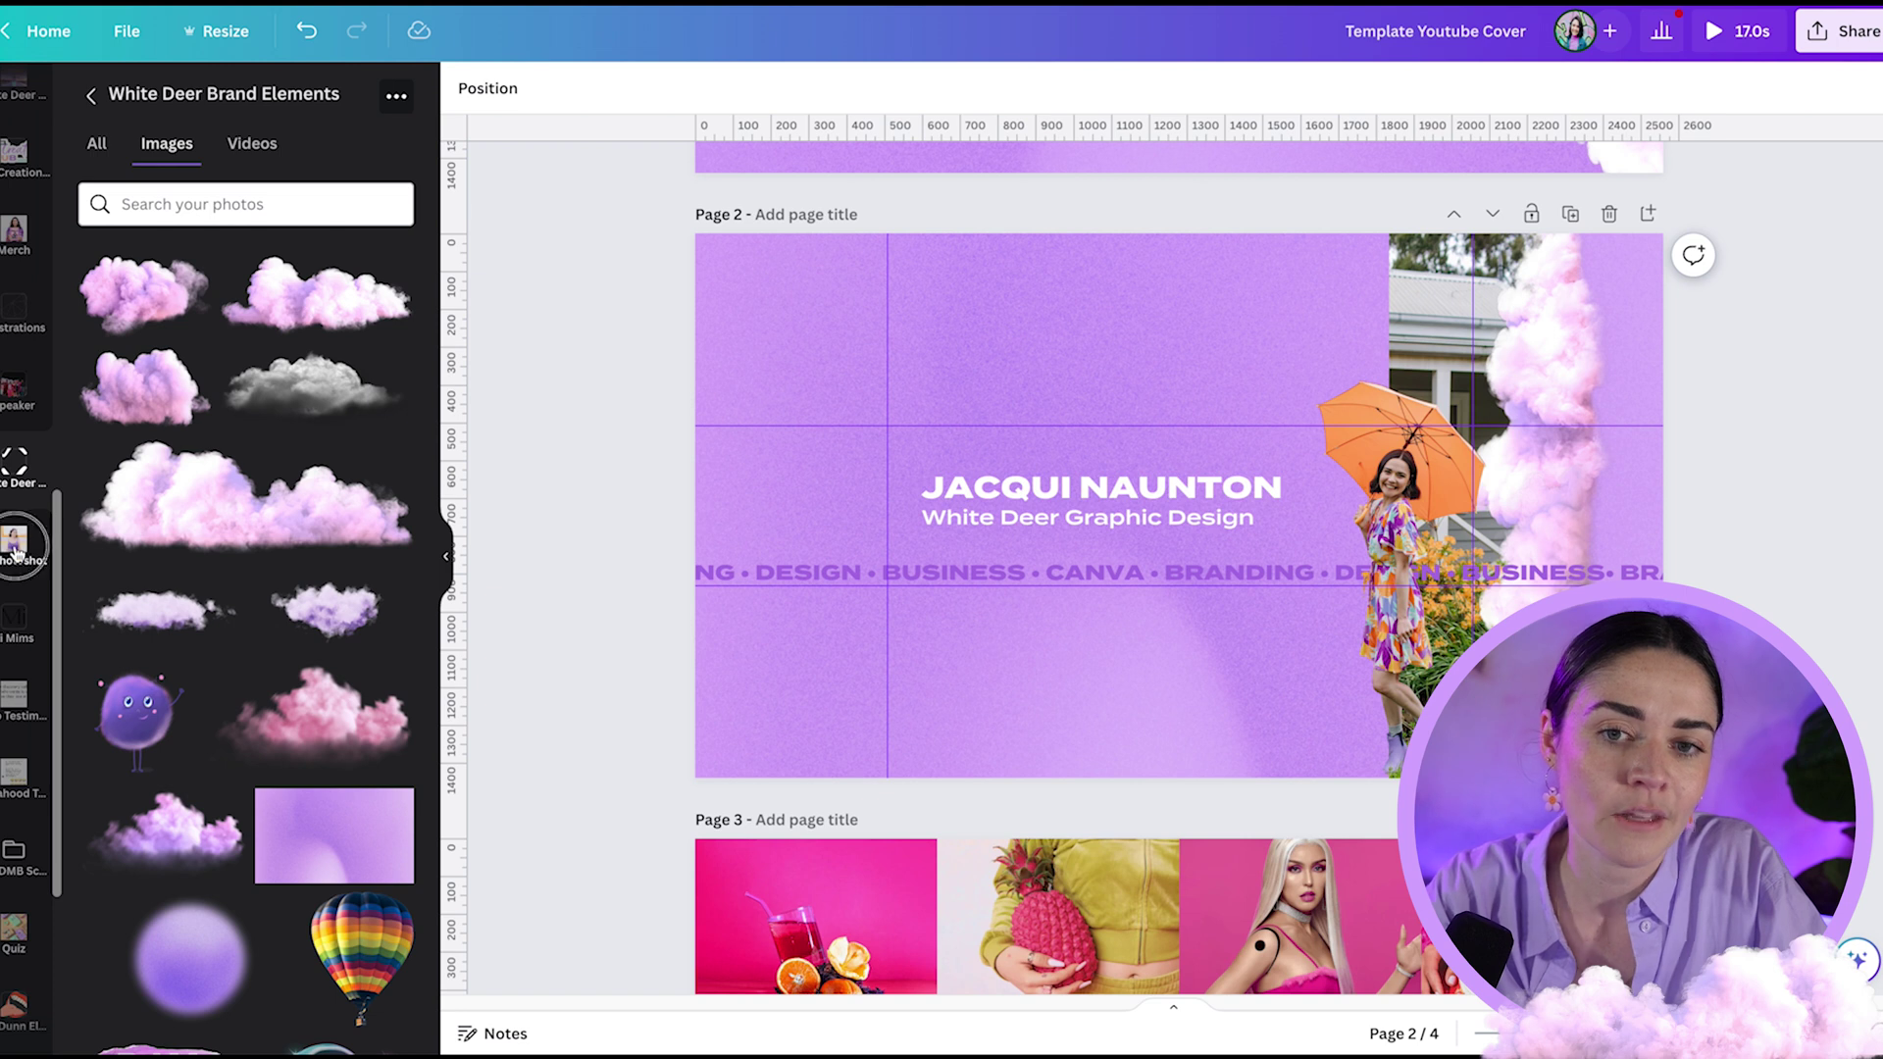
- Add the ball-pit photo from the photoshoot uploads, trim its top, shrink it into the top-left corner, and copy it below
click(15, 547)
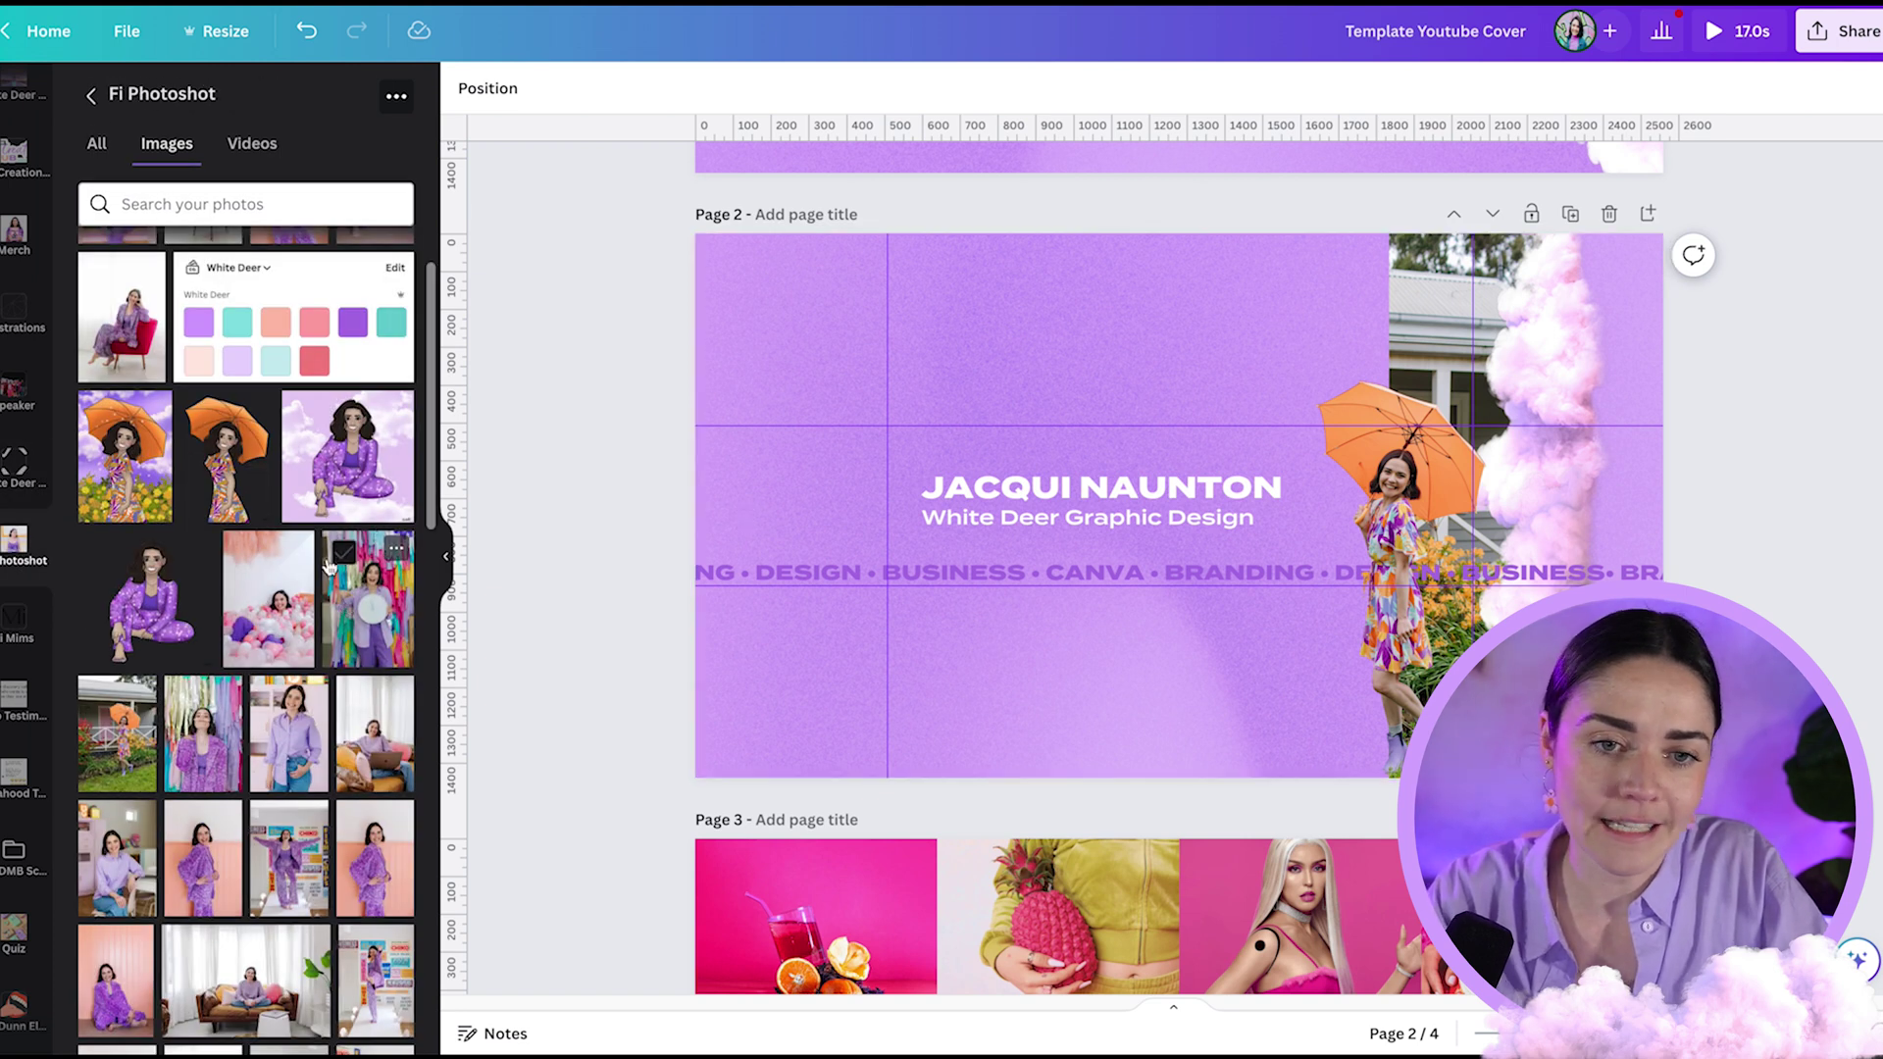
click(261, 632)
drag(1179, 295, 1206, 434)
drag(1246, 676, 886, 431)
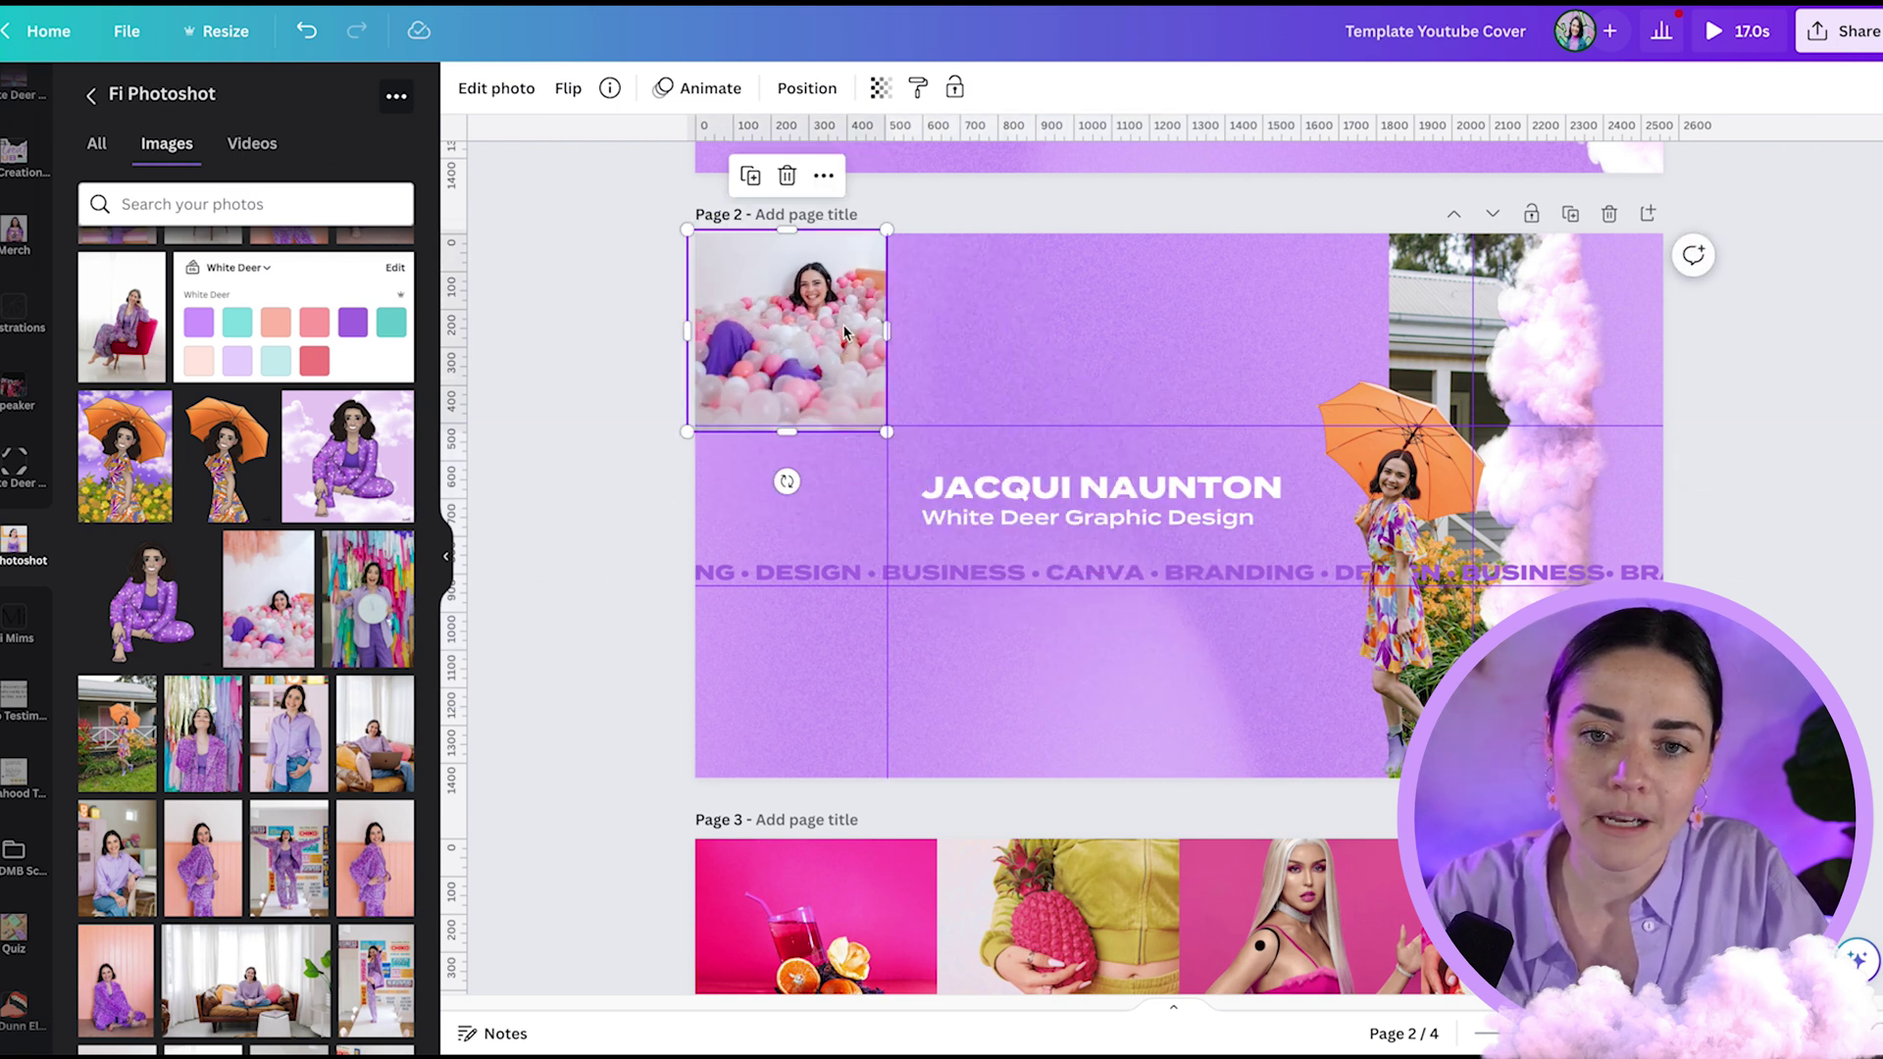
drag(845, 331, 834, 523)
- Drop the laptop-on-sofa photo into the lower left frame and reposition it within the frame
scroll(361, 616, down, 5)
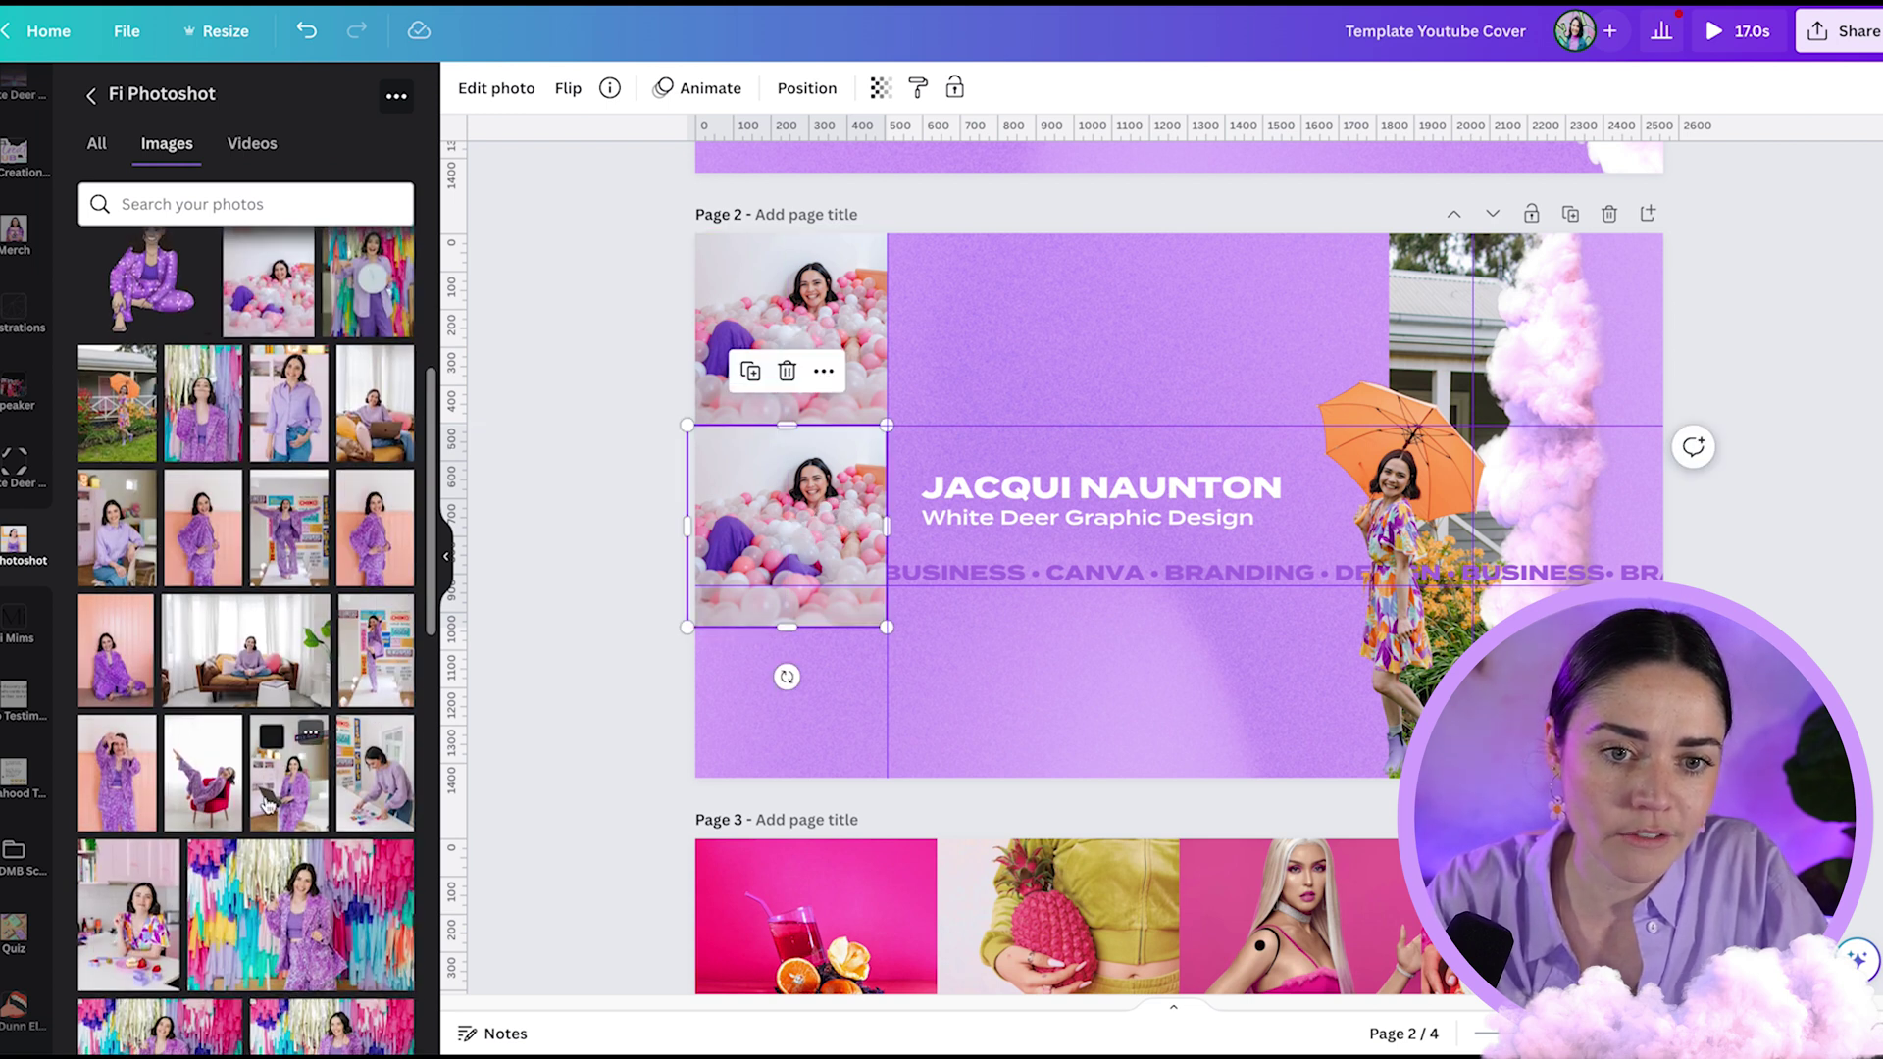
drag(288, 800, 278, 788)
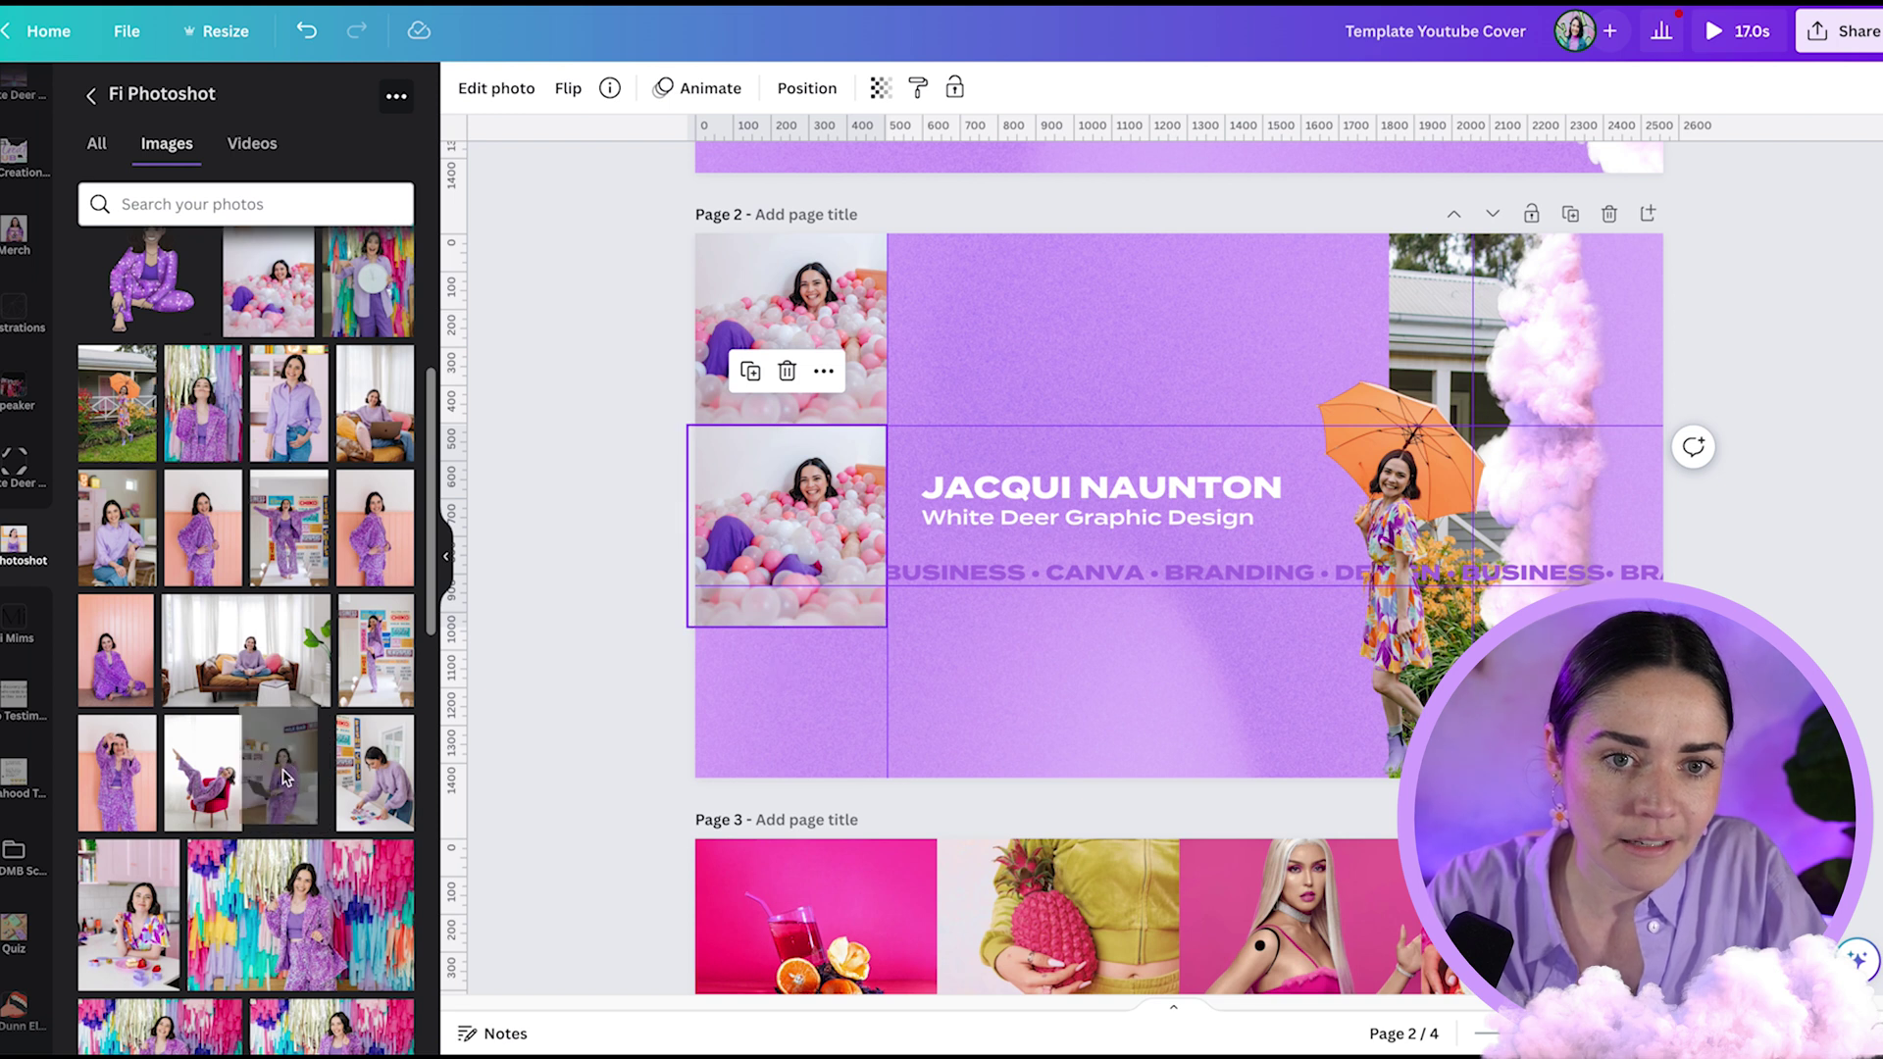
scroll(282, 778, down, 10)
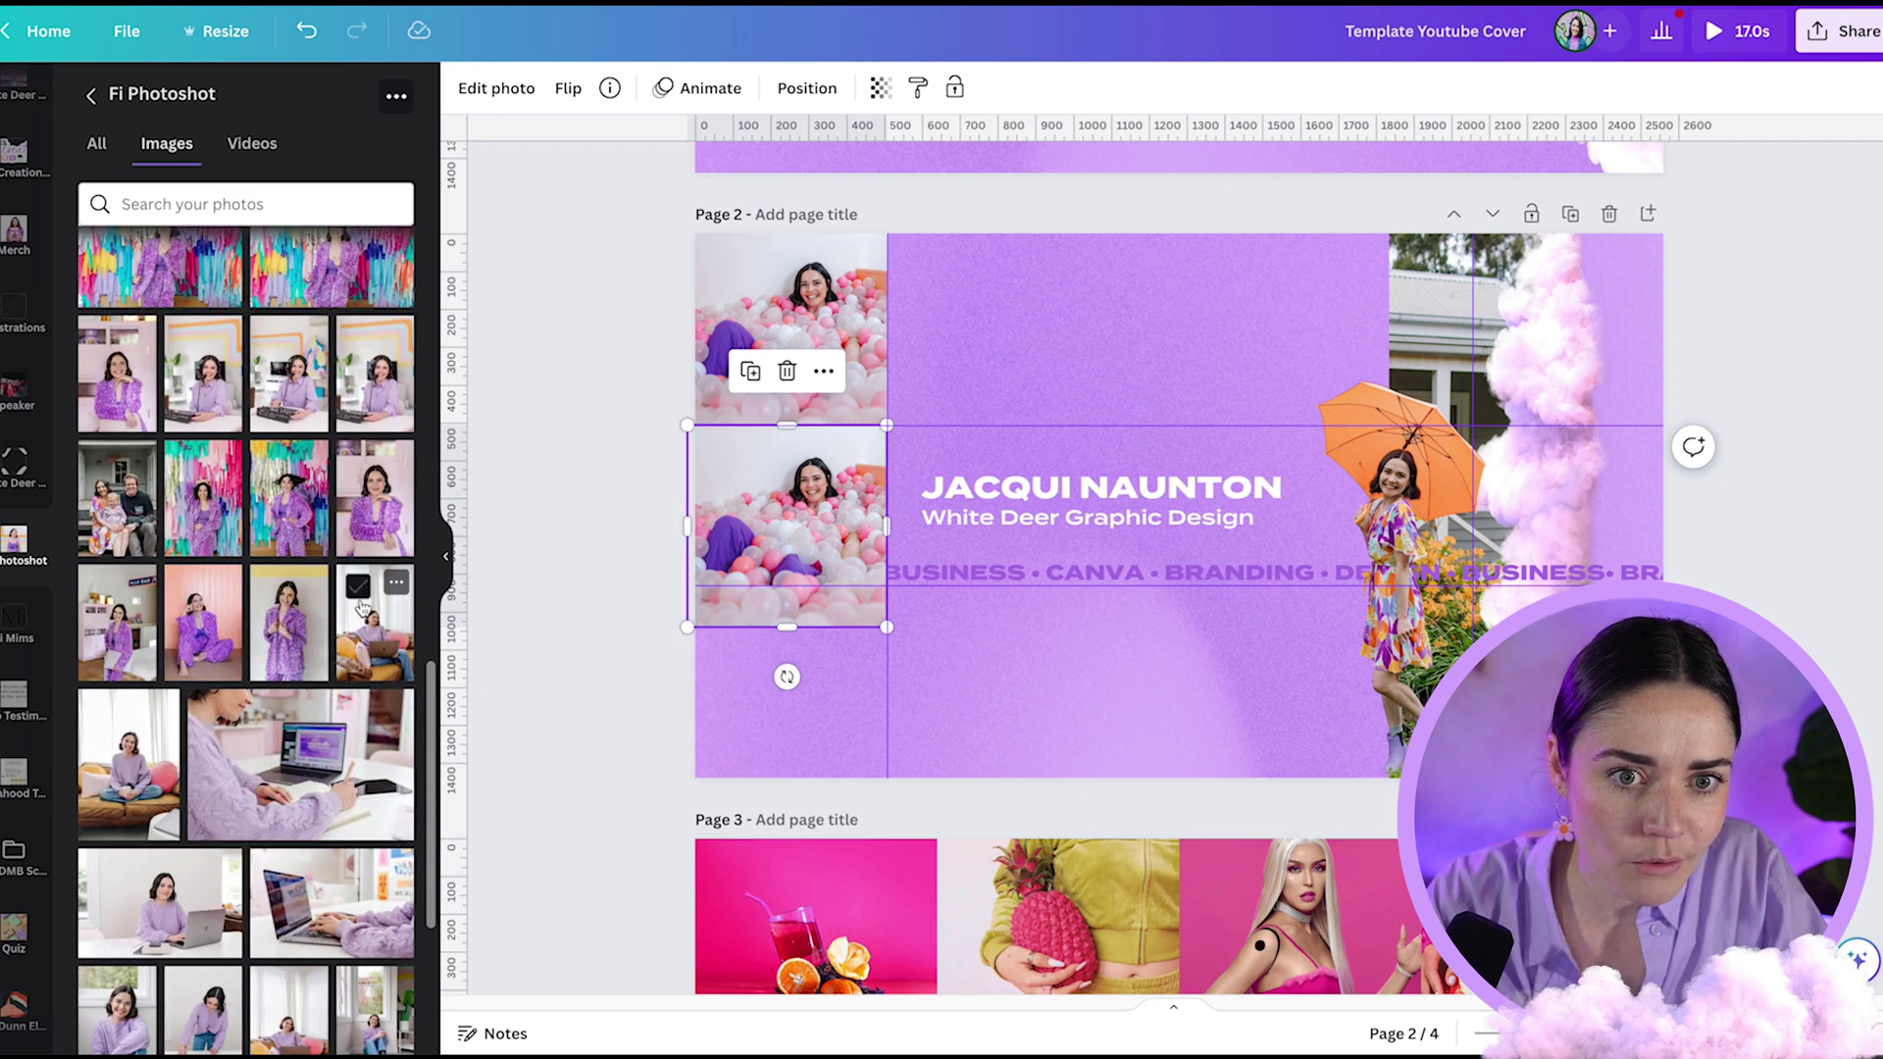
scroll(299, 673, down, 5)
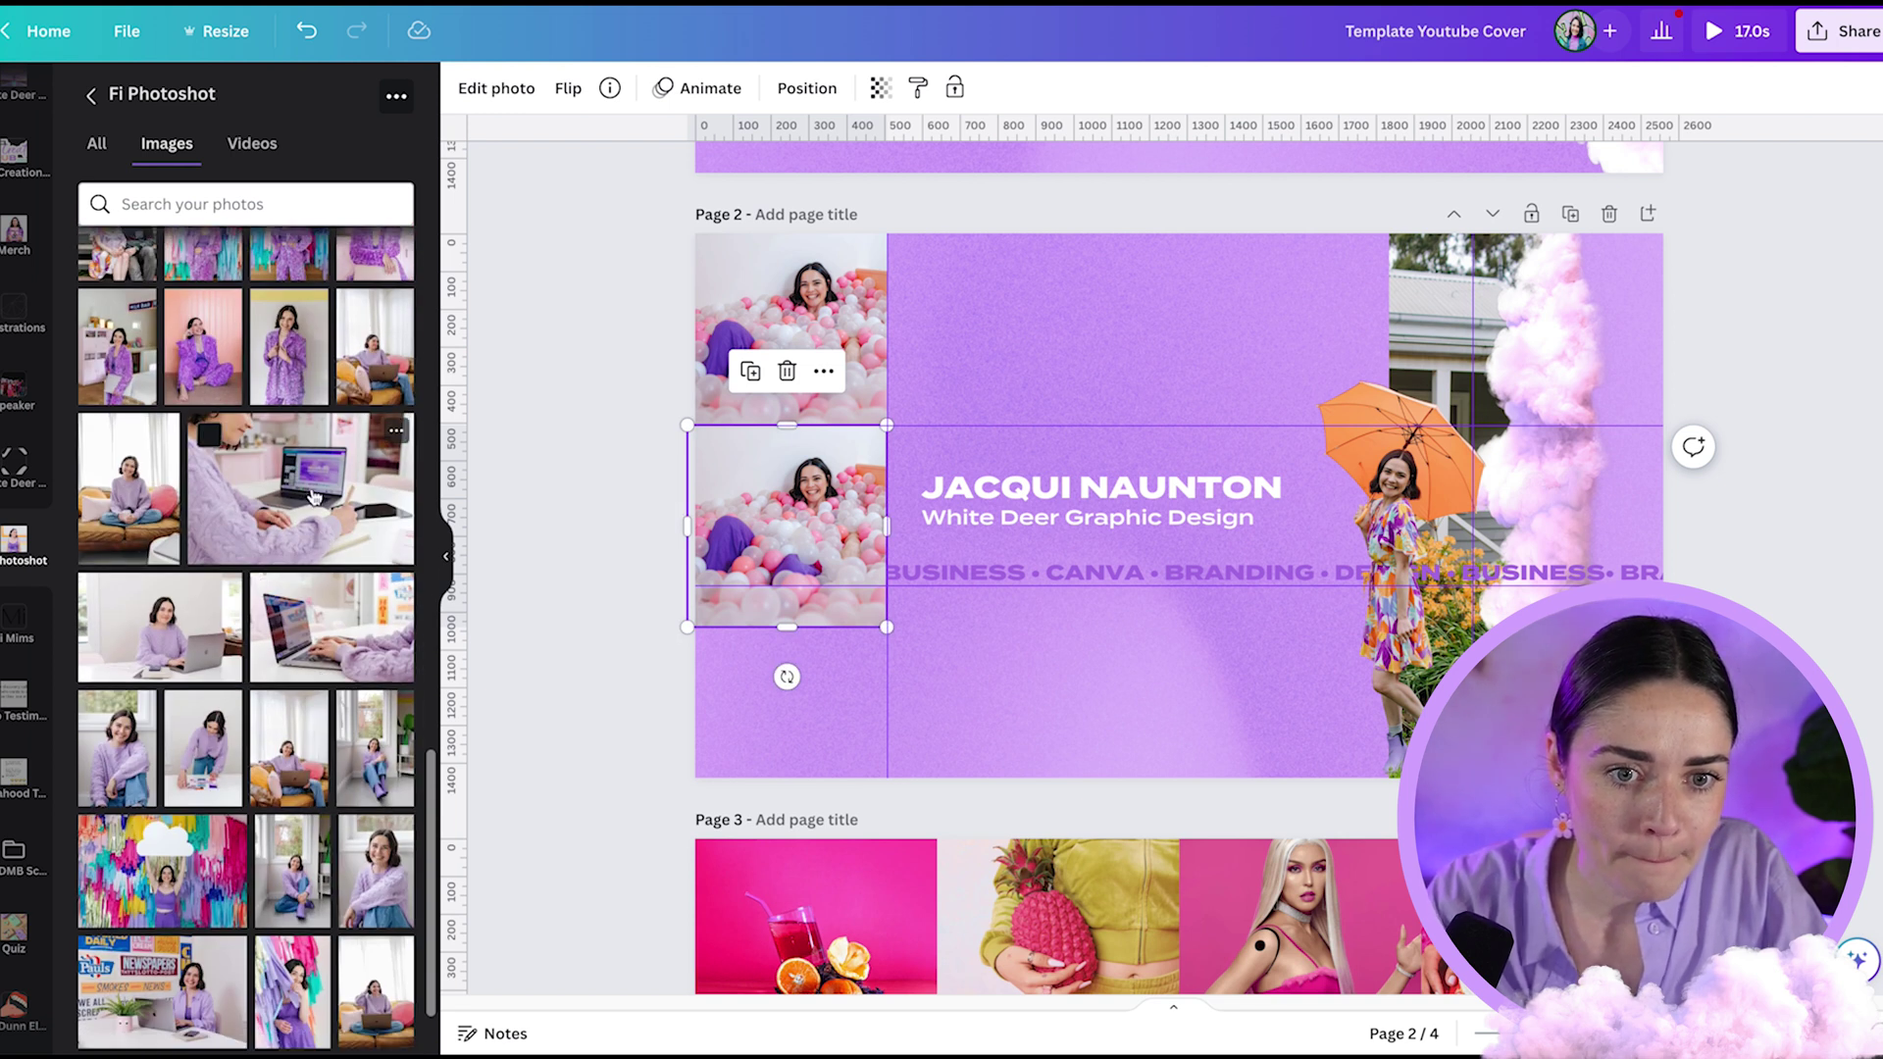
drag(312, 770, 814, 485)
double_click(816, 533)
key(Return)
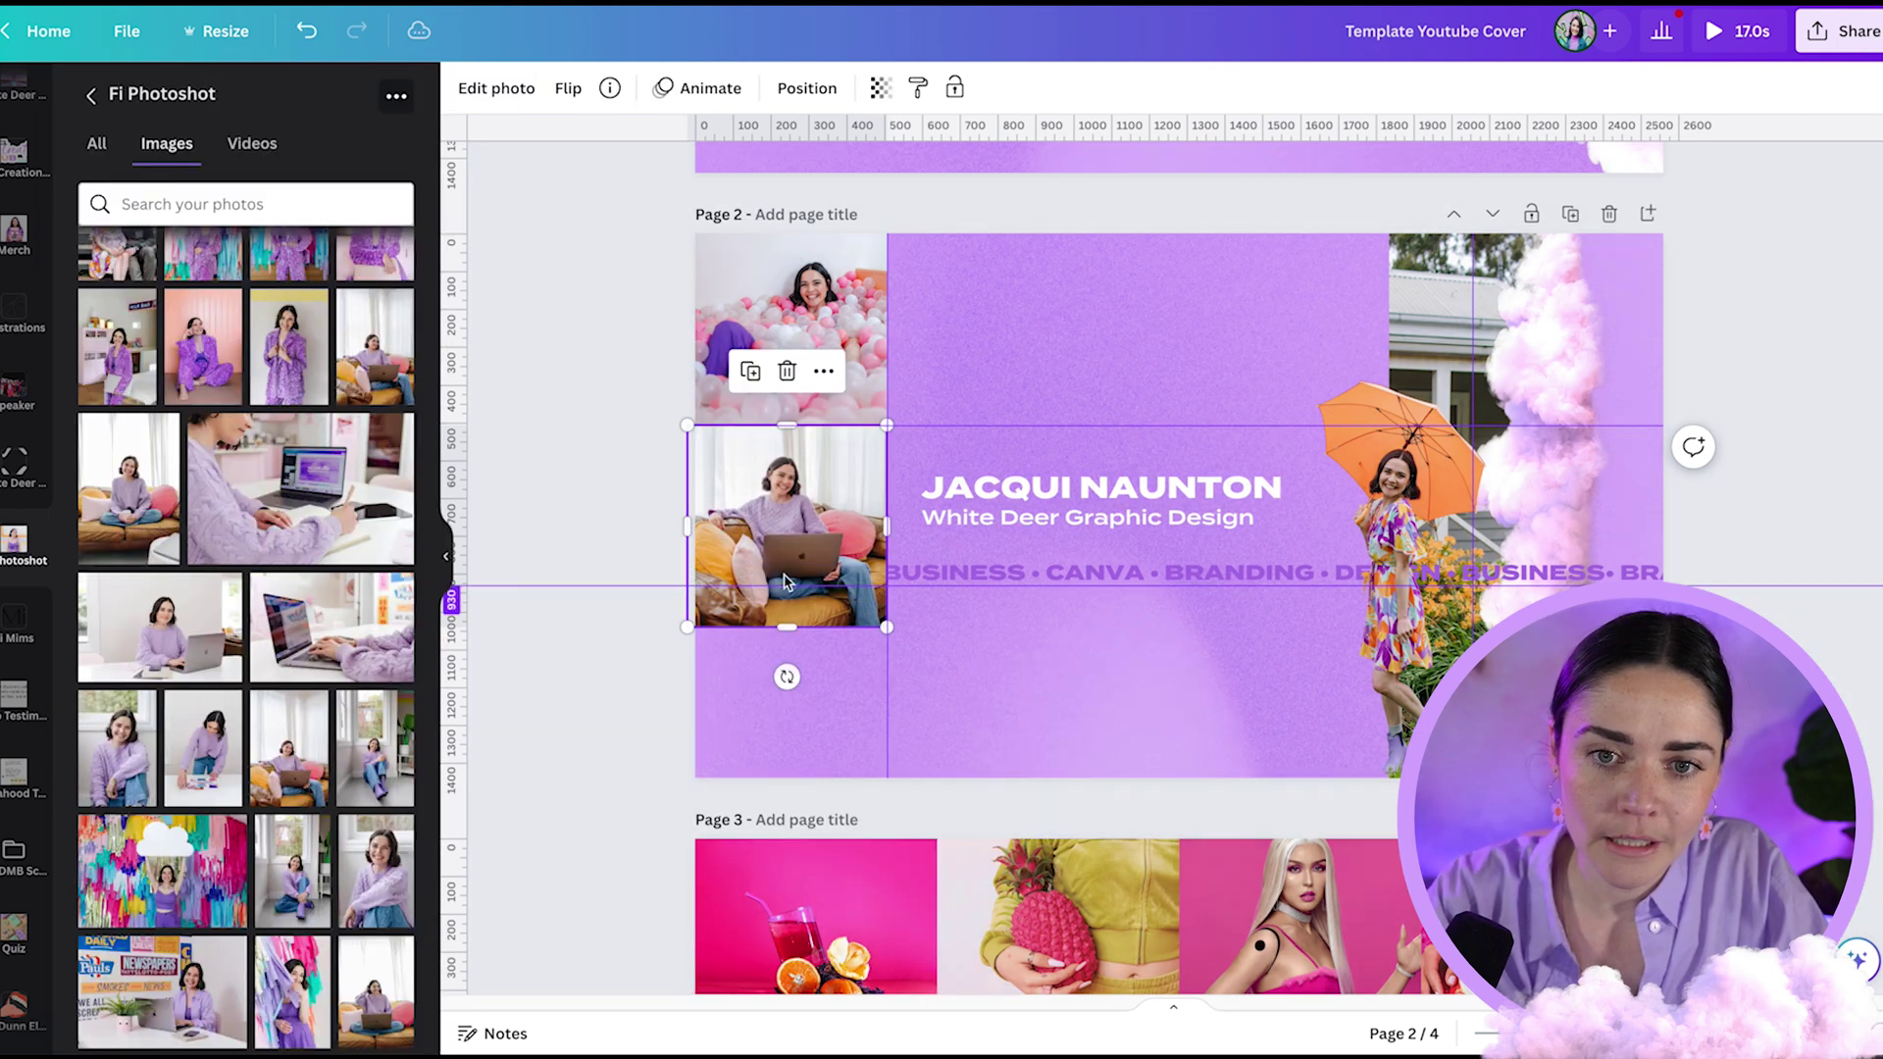
- Duplicate the laptop photo frame beneath it, undoing an accidental upward move
shift+click(851, 379)
click(822, 490)
key(ctrl+d)
drag(822, 490, 822, 677)
drag(794, 468, 794, 432)
scroll(935, 442, up, 5)
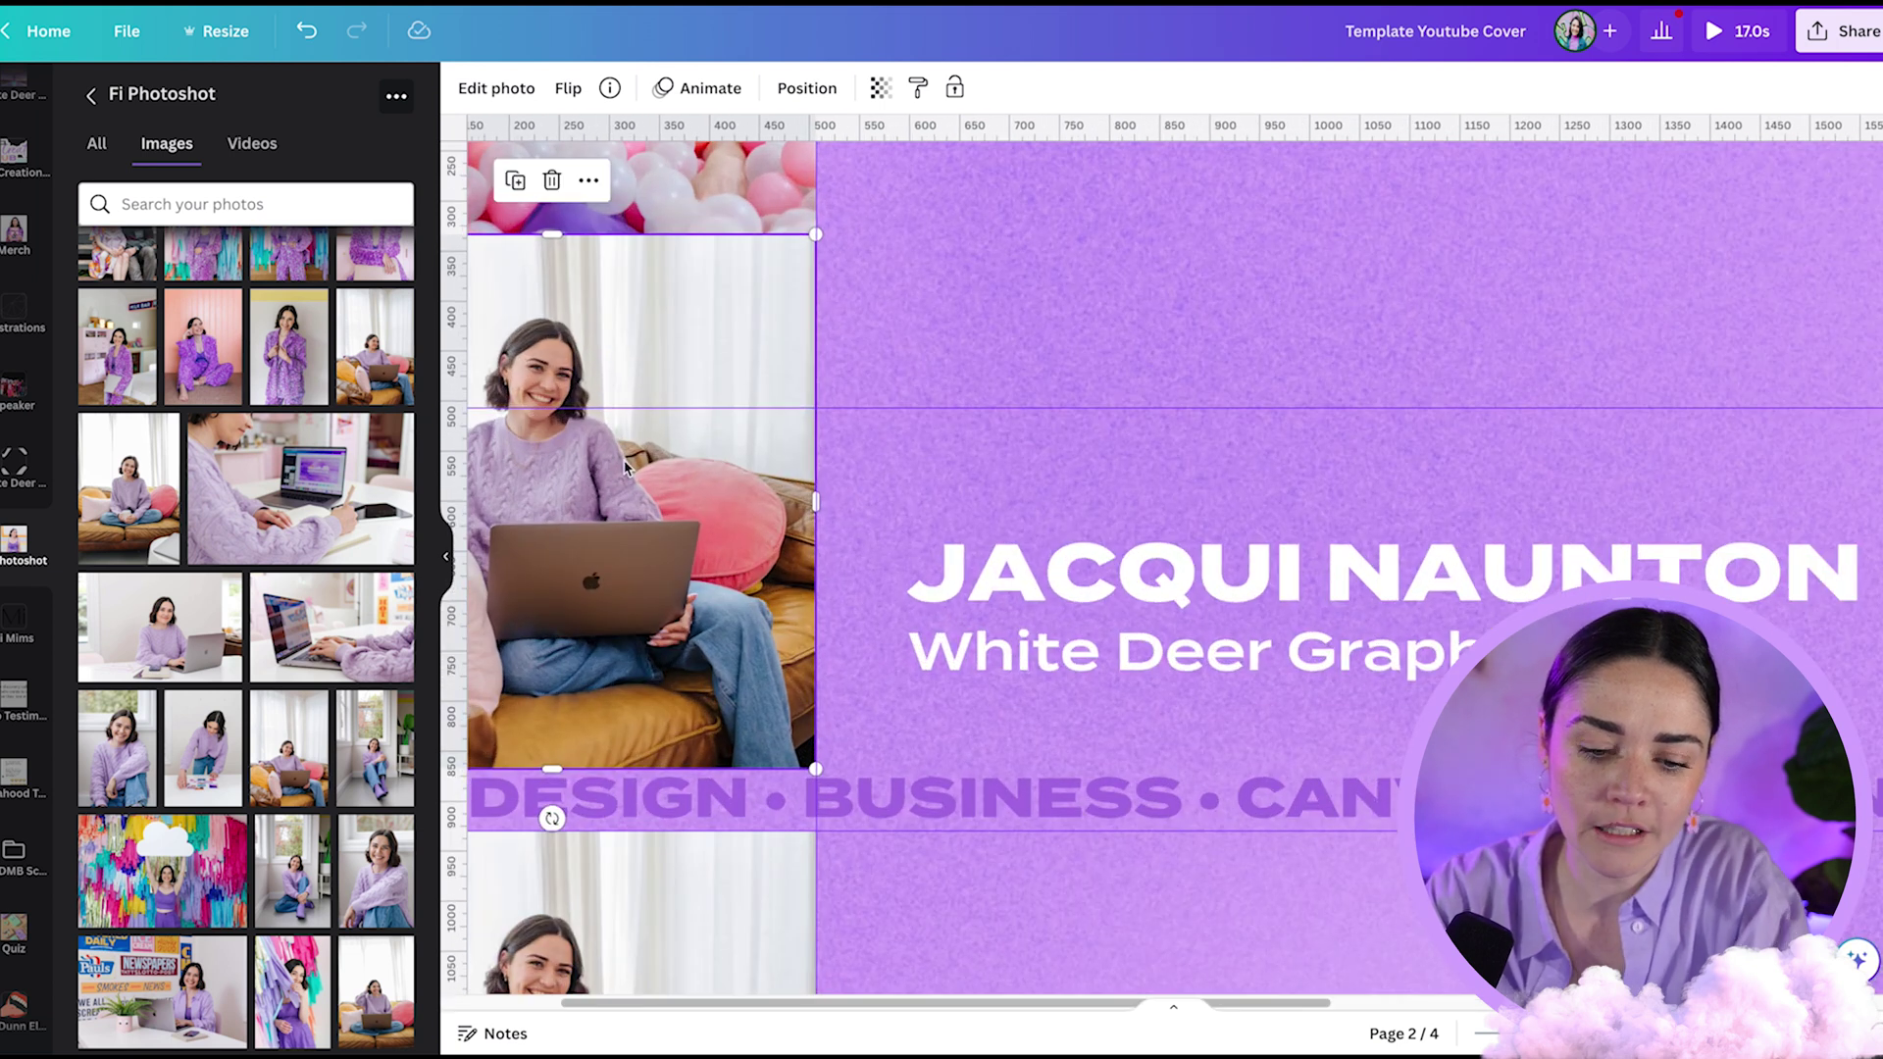
key(ctrl+z)
scroll(581, 495, down, 5)
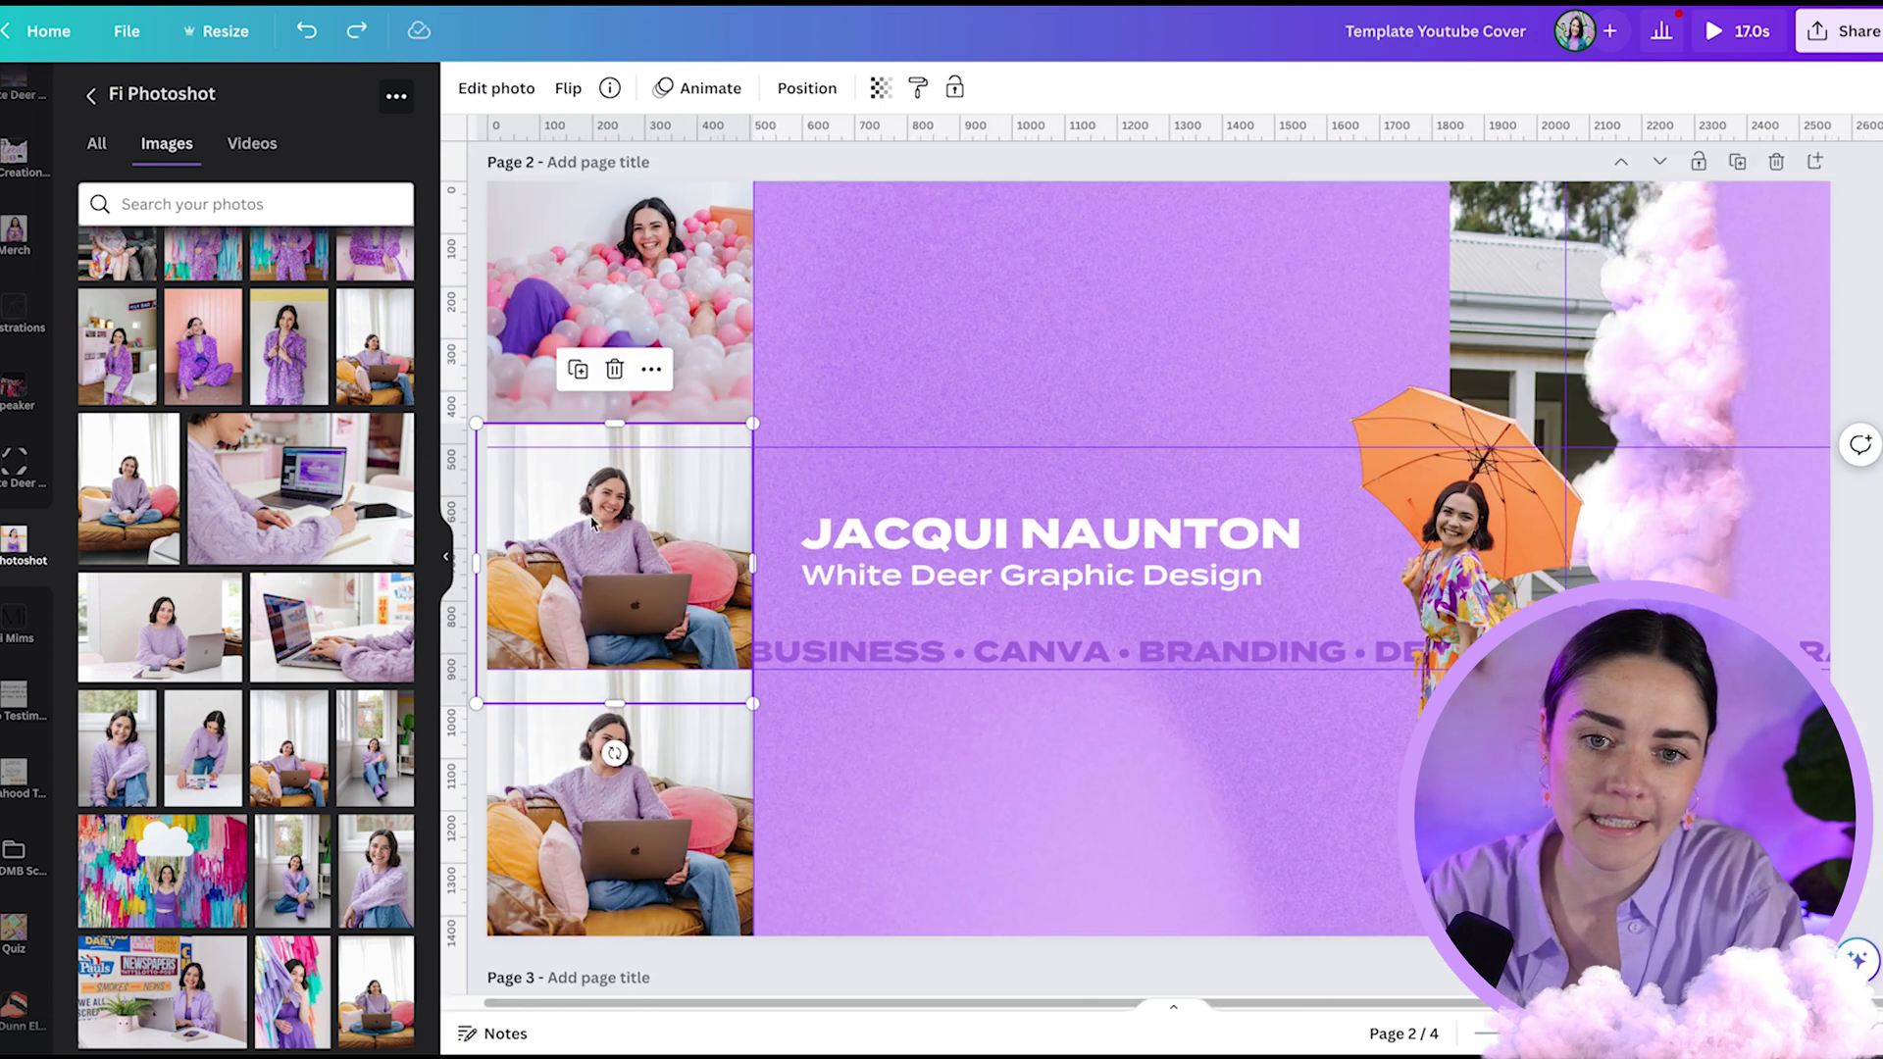
click(480, 755)
- Fill the bottom left frame with the colourful streamers photo and nudge the horizontal layout guide
scroll(294, 726, down, 7)
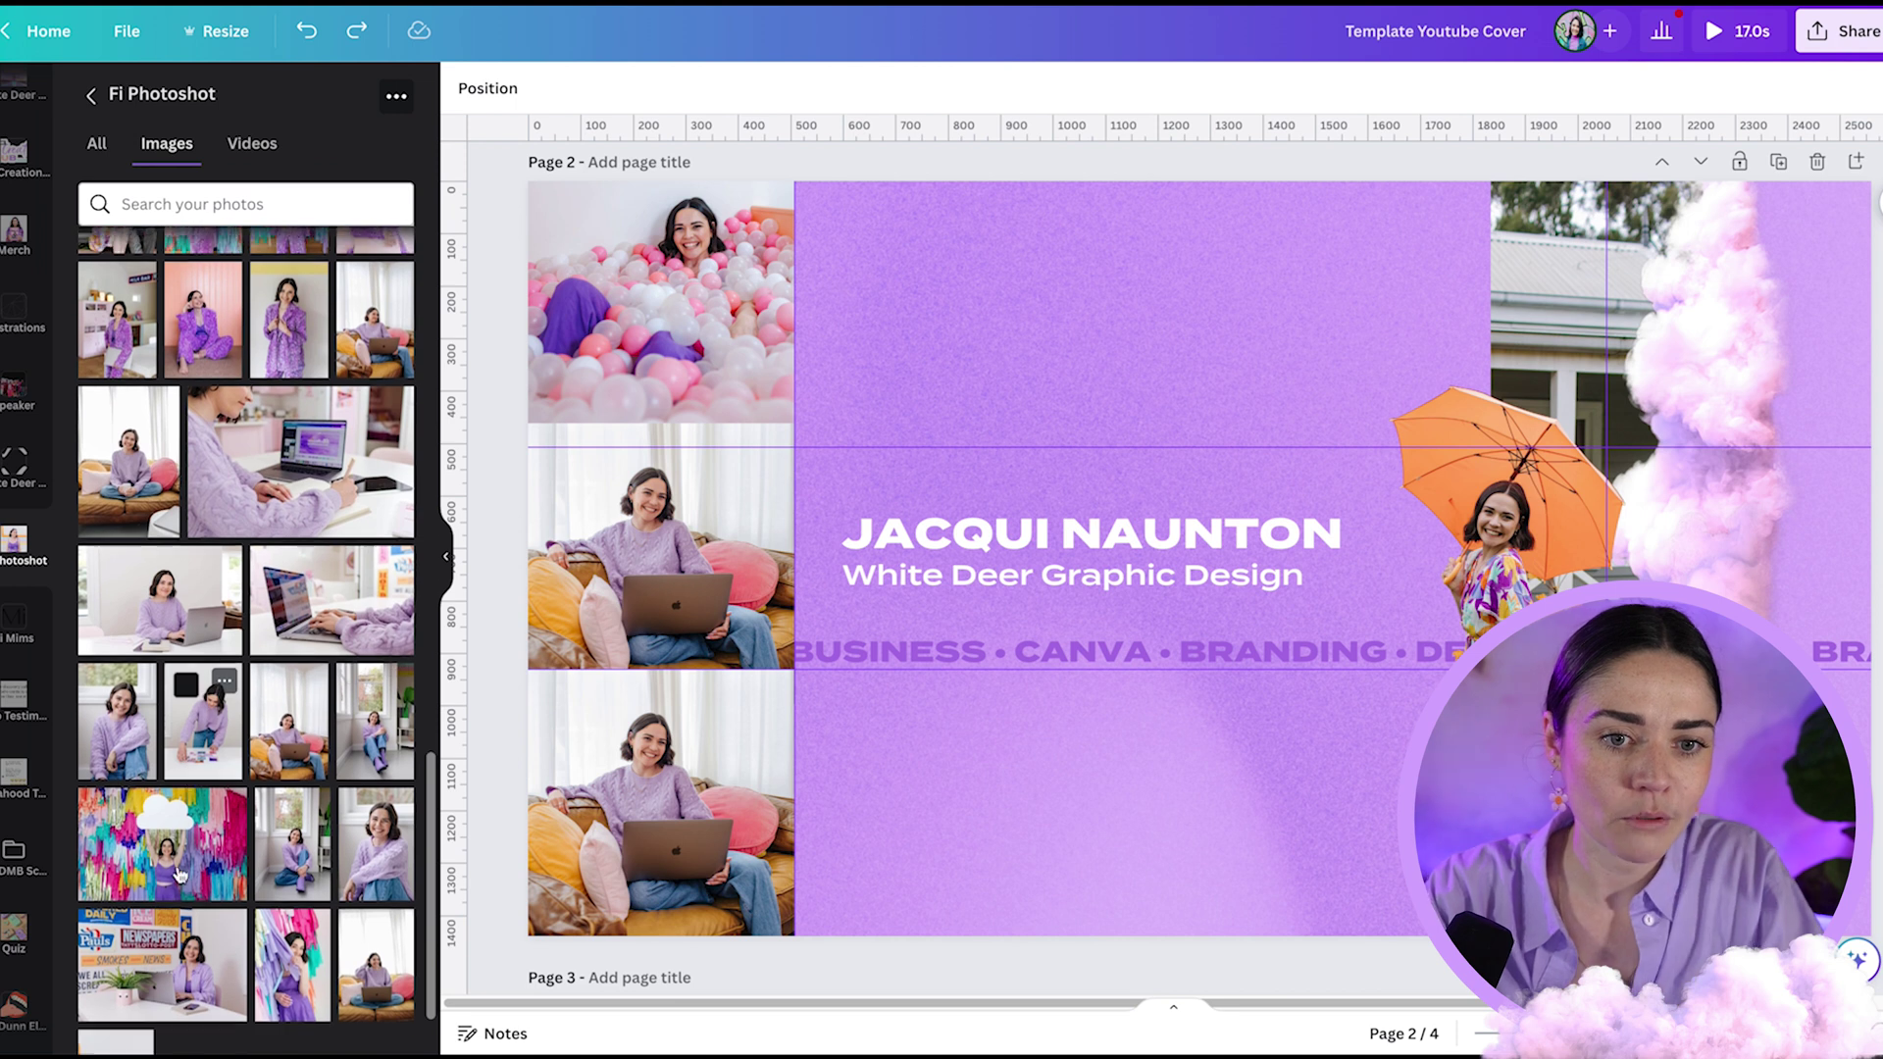
drag(293, 295, 648, 794)
click(959, 777)
scroll(960, 777, down, 3)
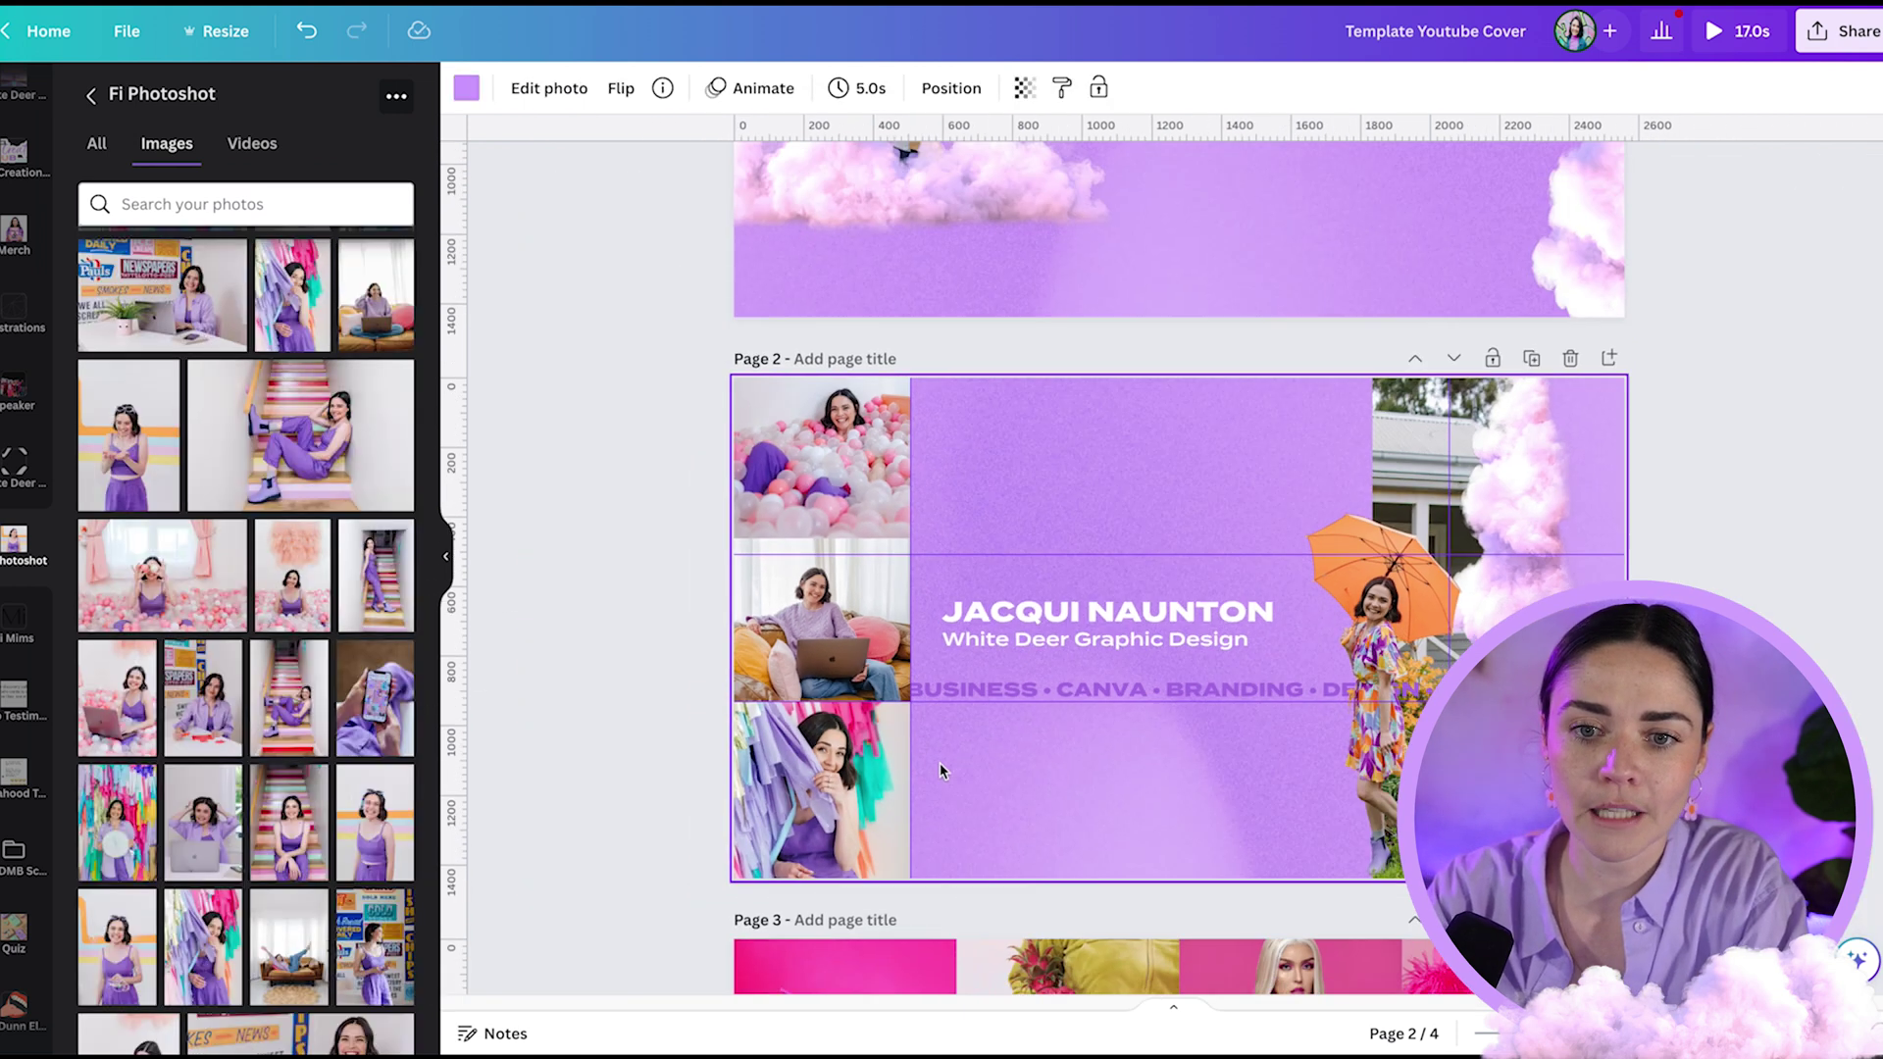
key(Escape)
click(872, 643)
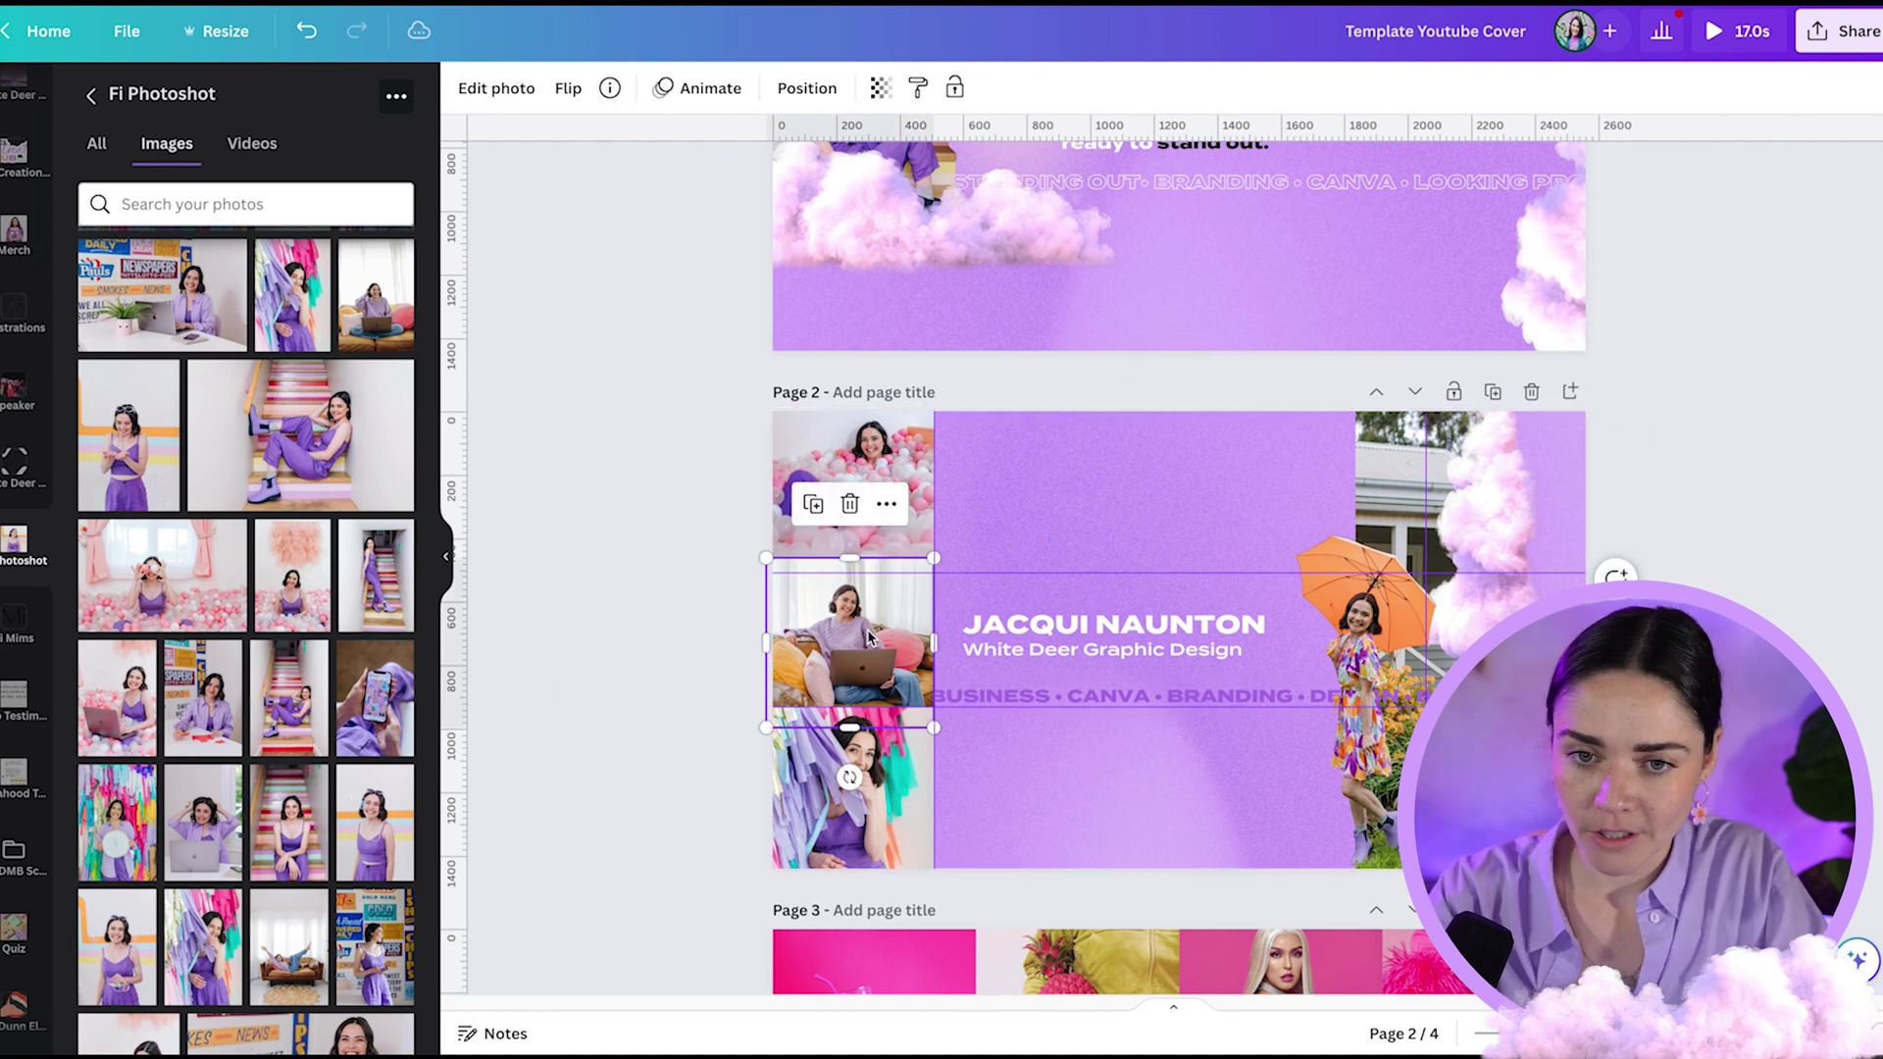
click(729, 663)
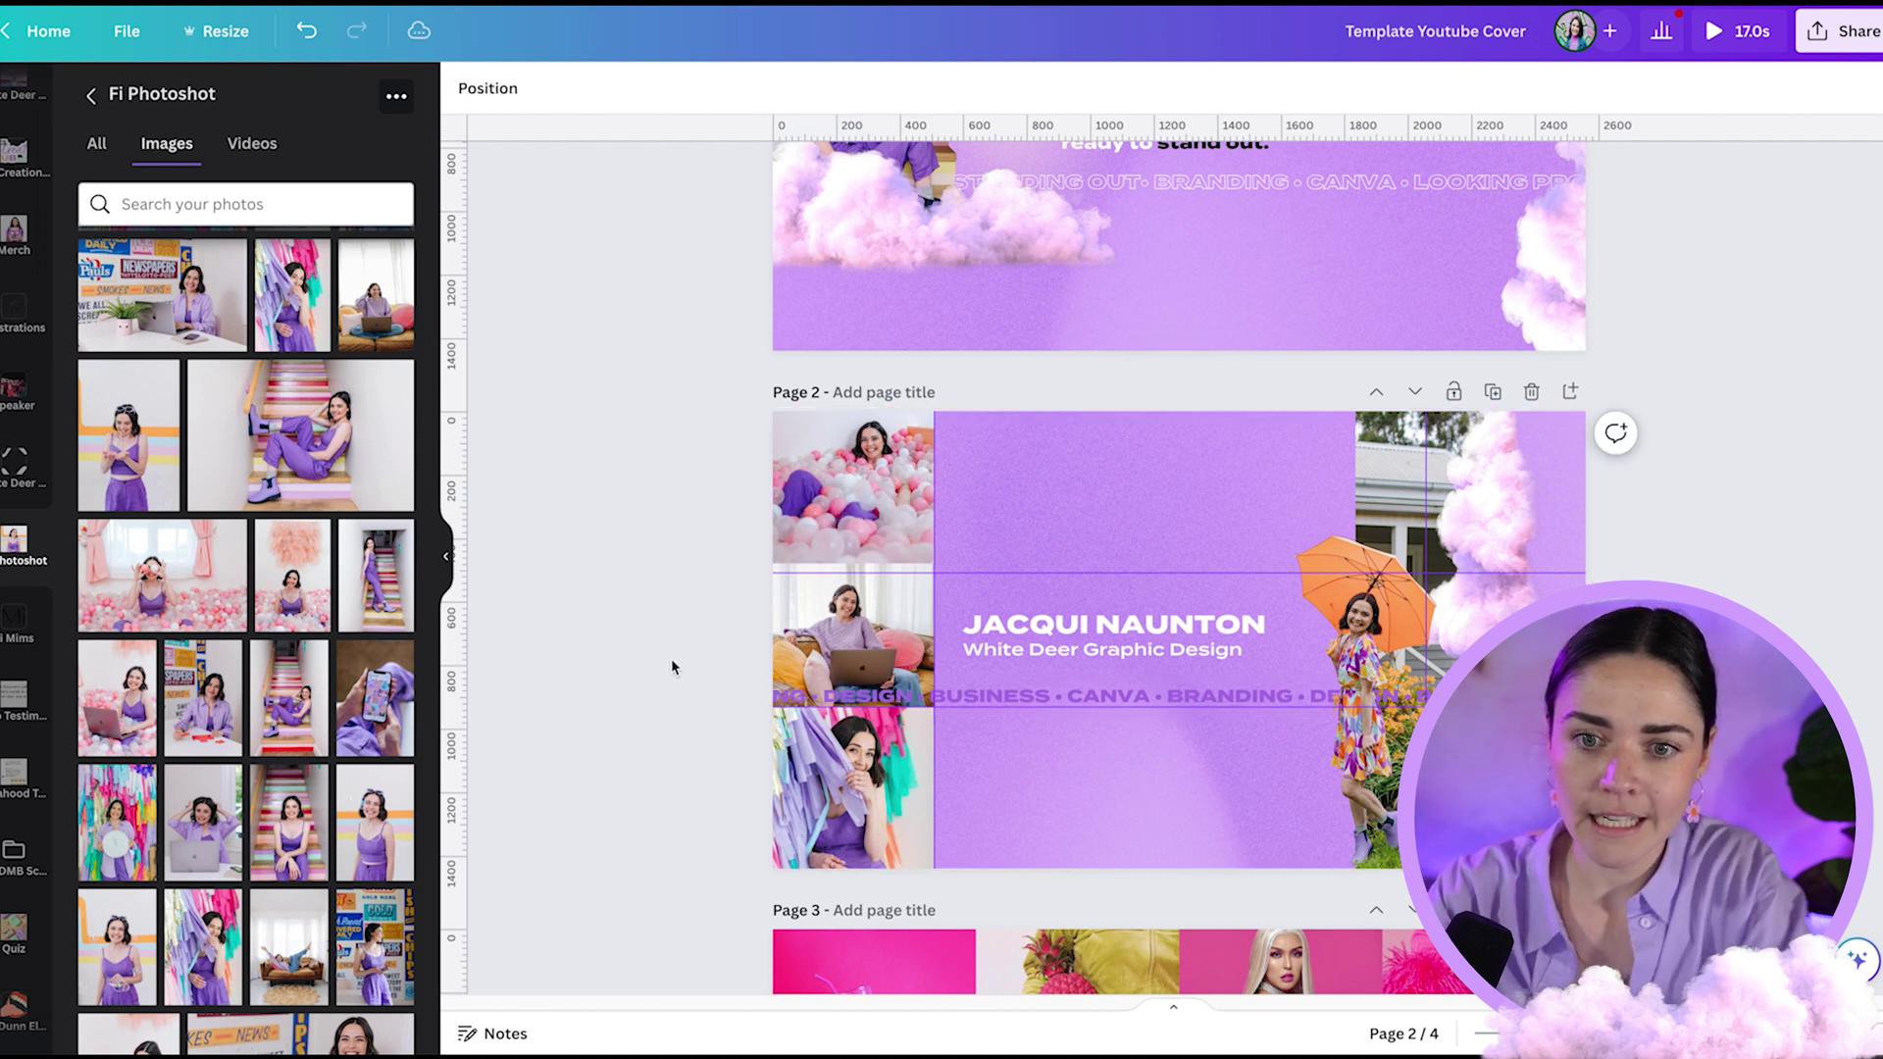
scroll(643, 664, up, 3)
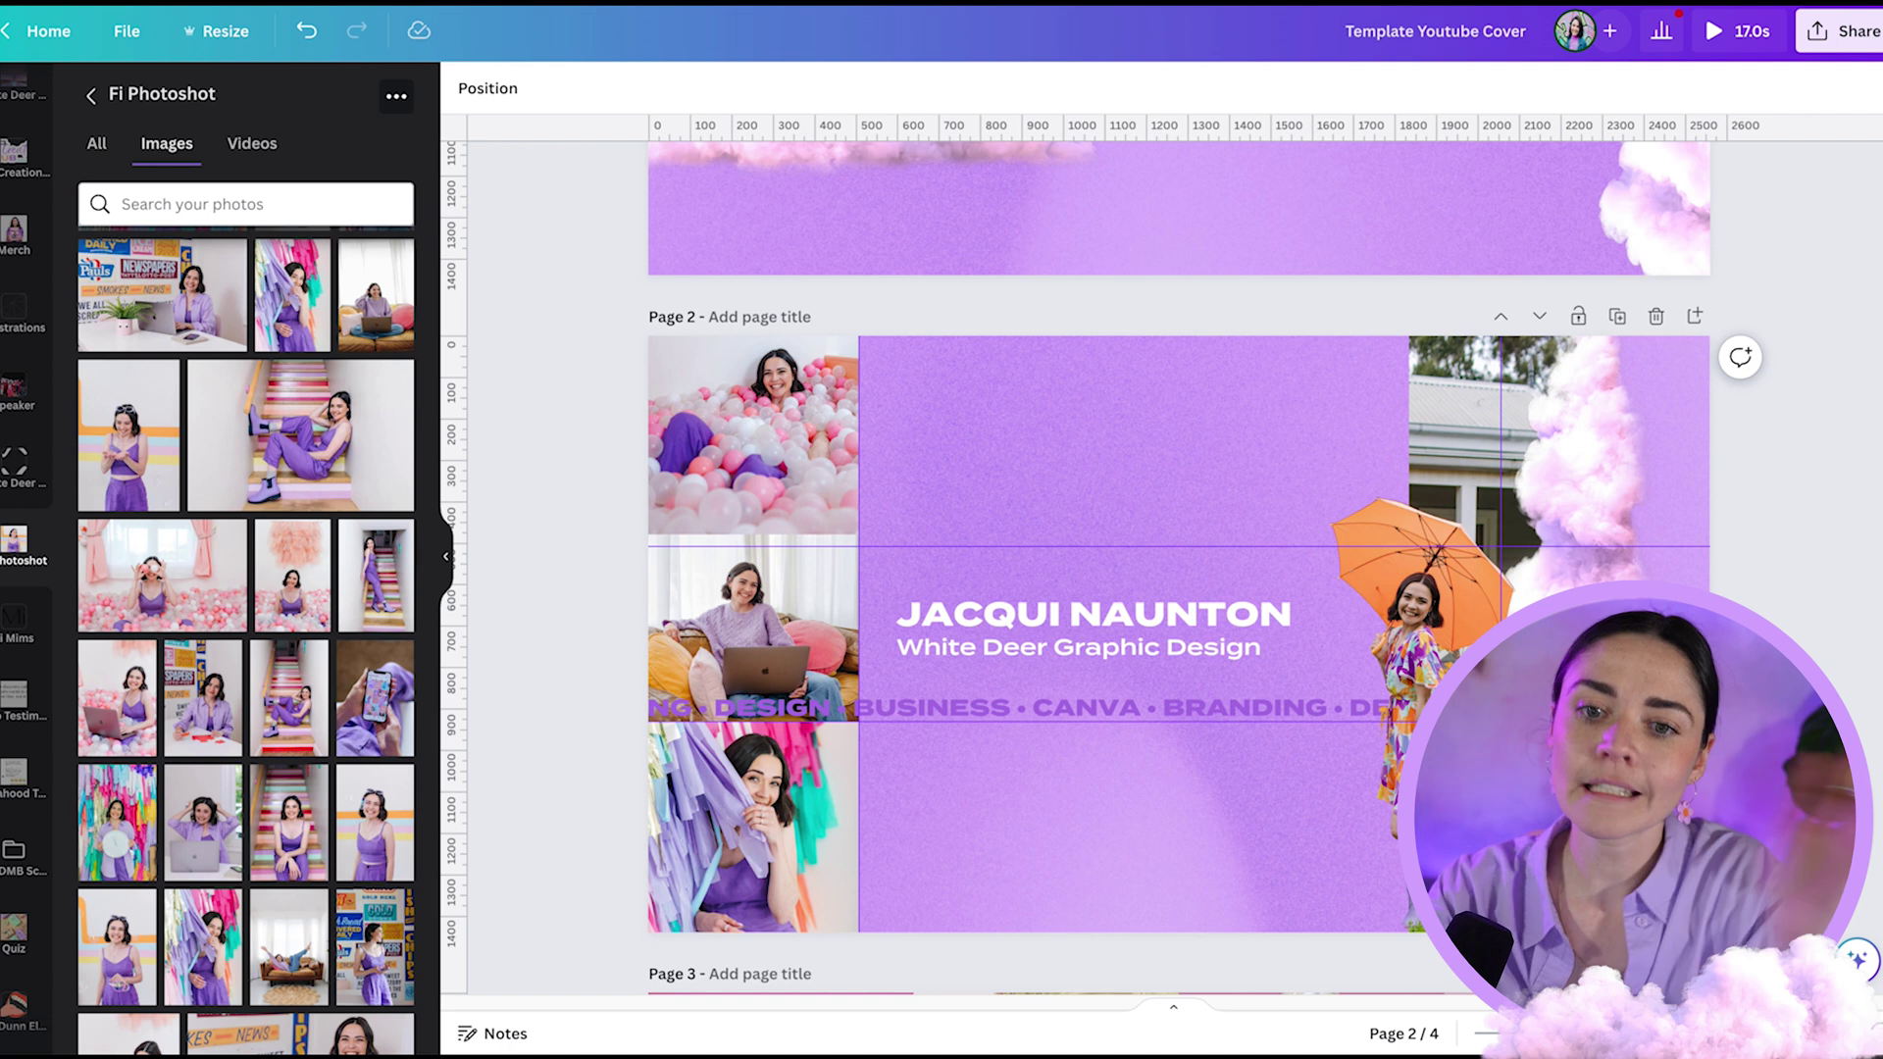
drag(1024, 721, 1024, 724)
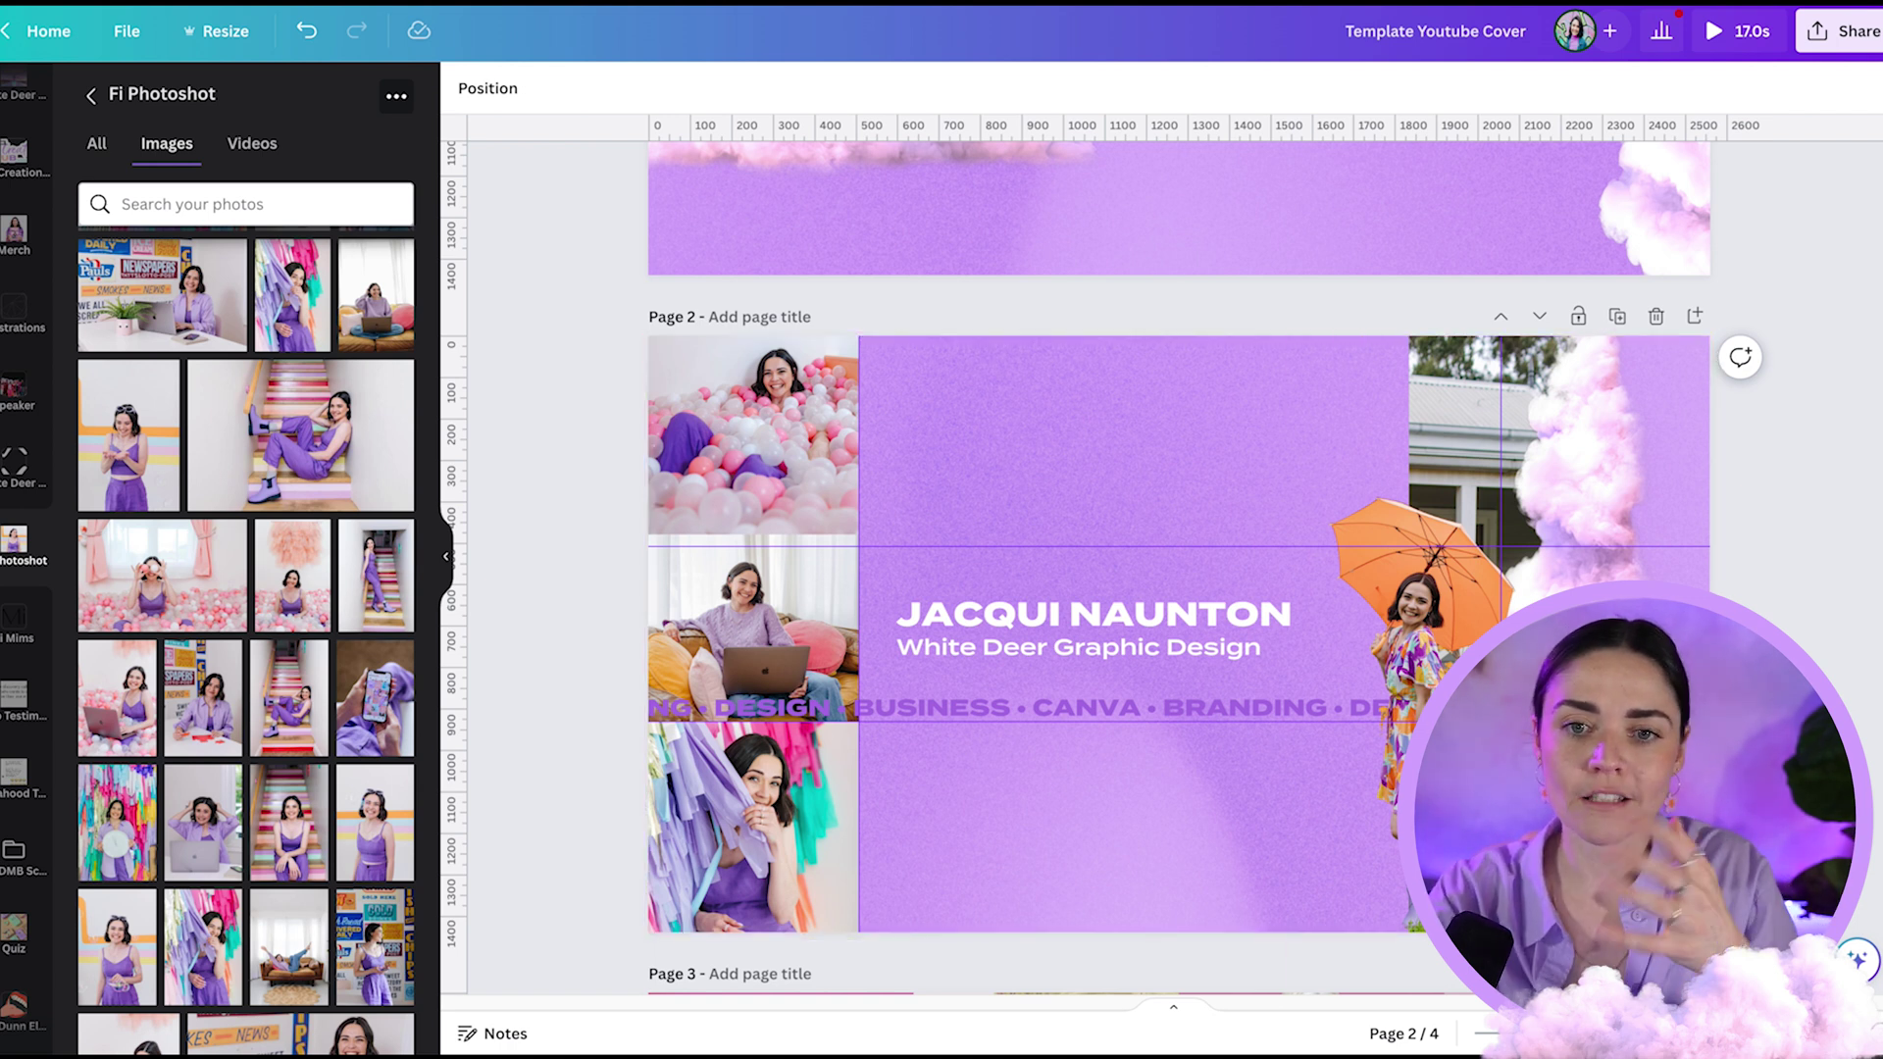
- Add the purple blurred sphere from White Deer Brand Elements as a glow toward the top left
click(57, 491)
scroll(245, 588, down, 1)
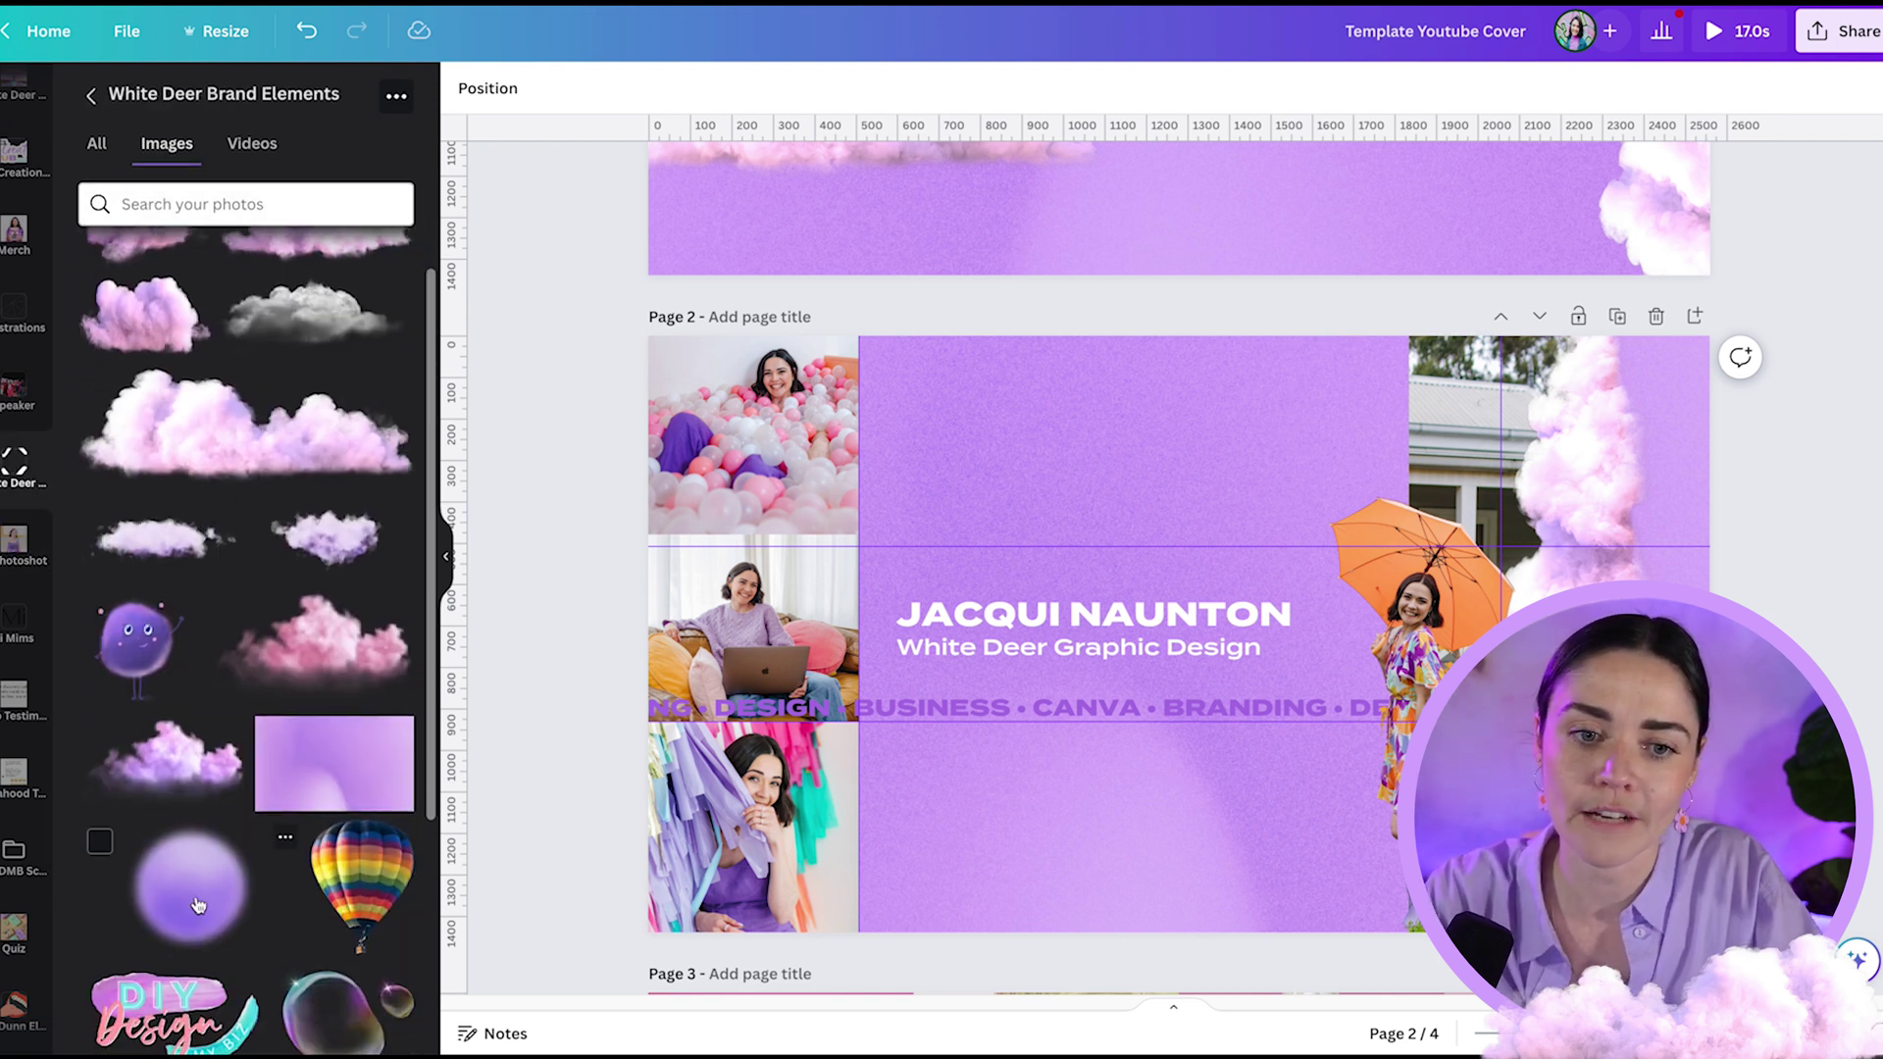
click(191, 883)
drag(1202, 523, 962, 336)
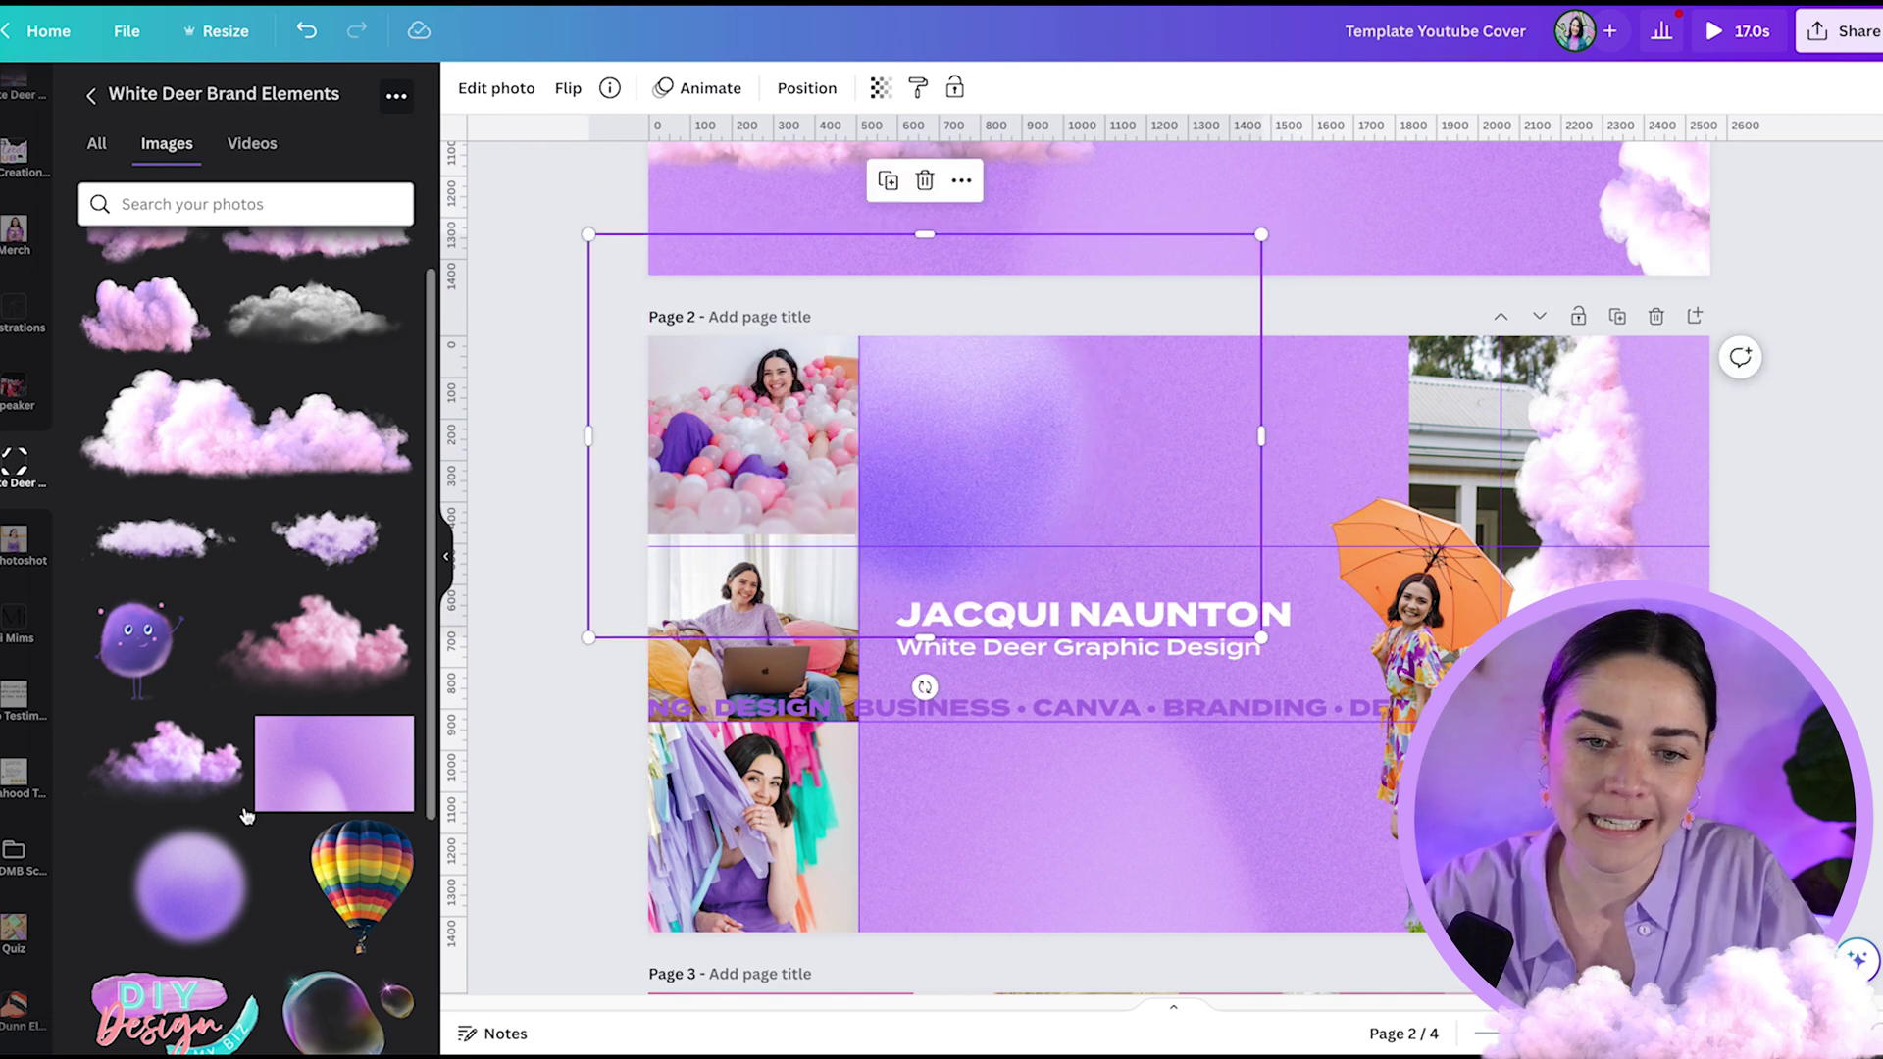
- Add a glass bubble, enlarge it, and place it at the banner's lower left
scroll(245, 589, down, 1)
click(333, 962)
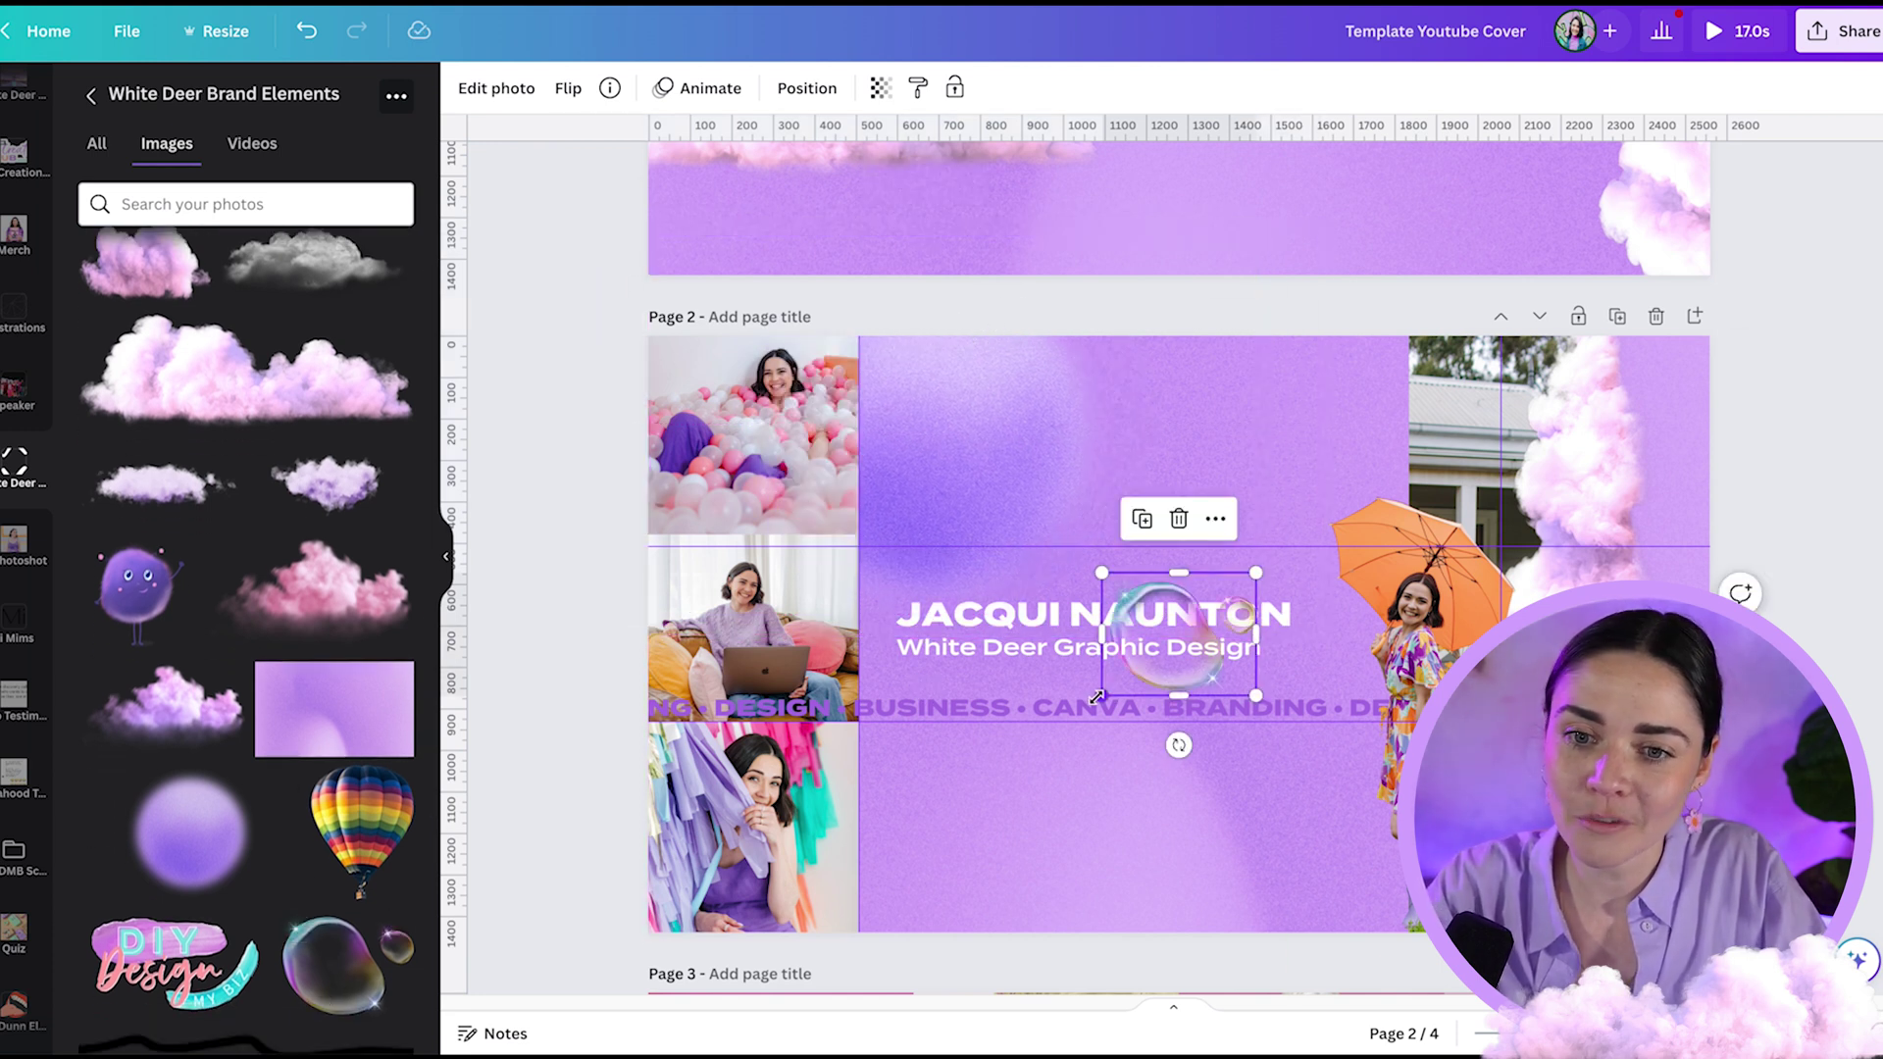
drag(1096, 697, 971, 815)
drag(1128, 665, 930, 893)
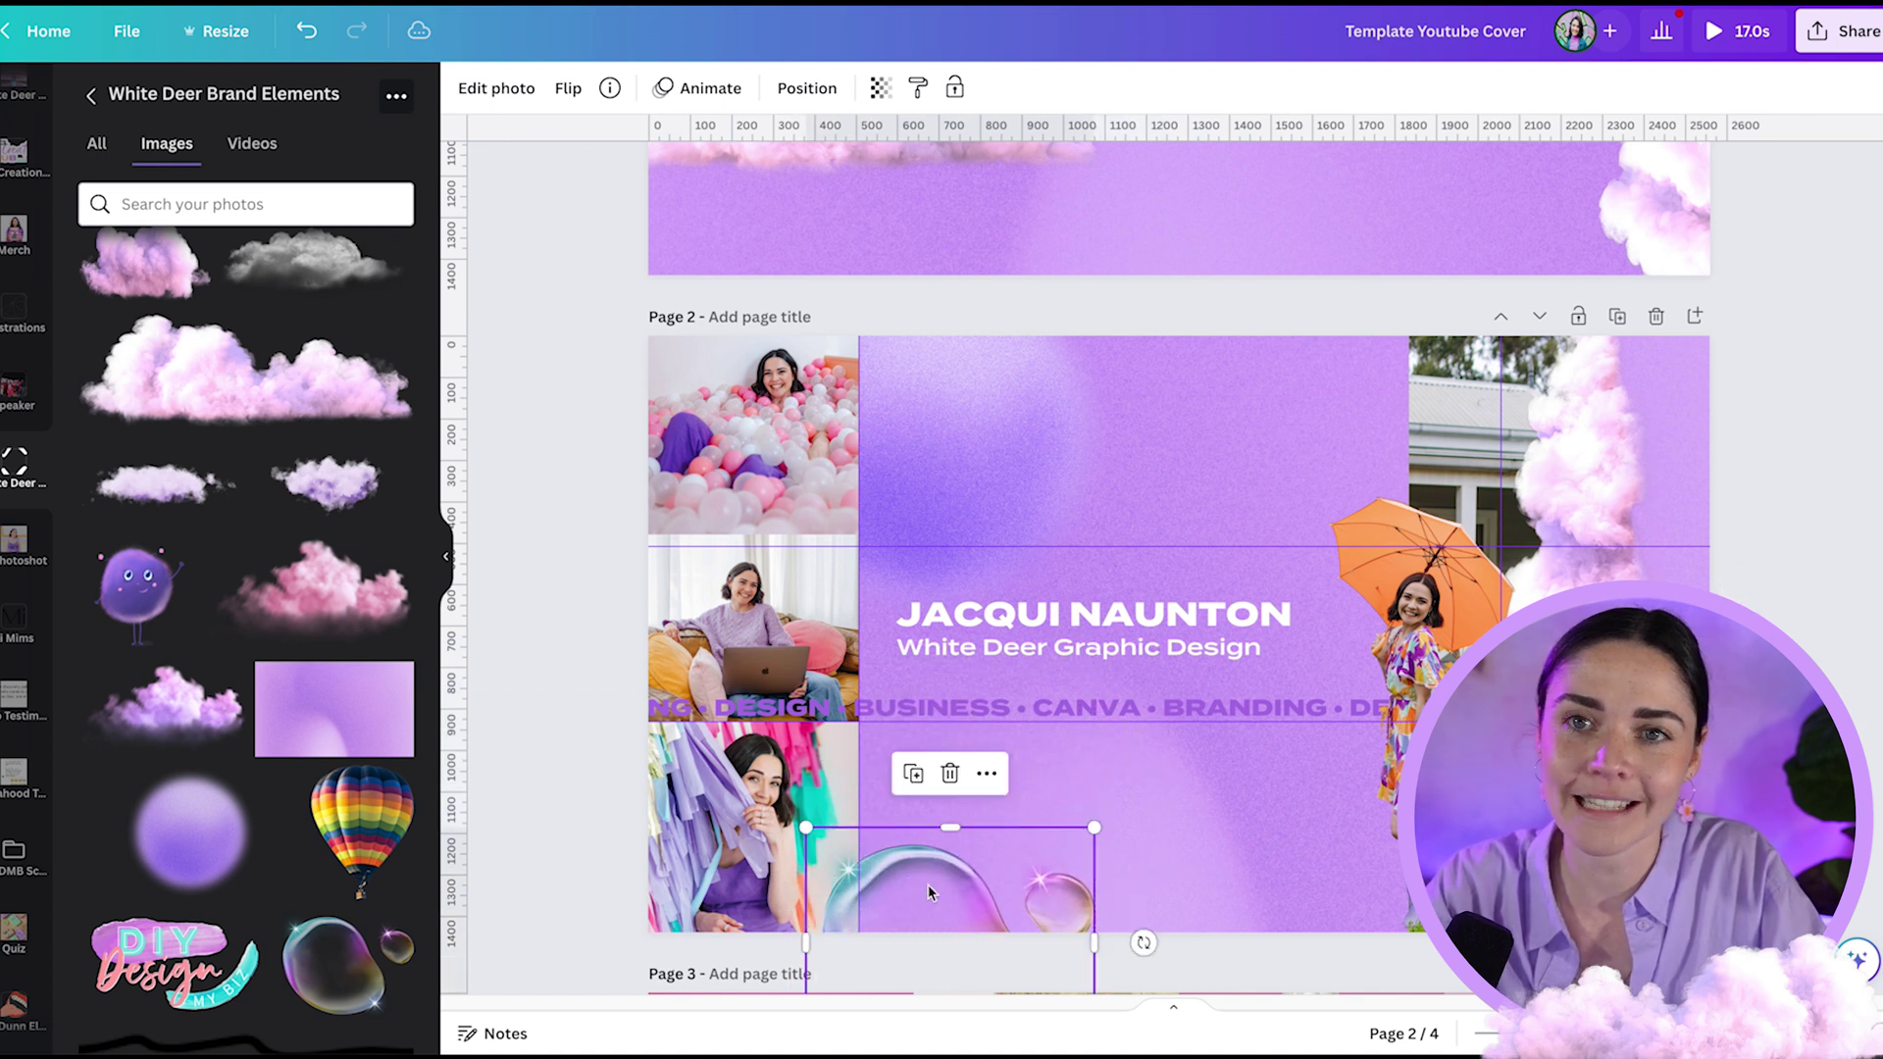
click(545, 782)
- Add the three-asterisk sparkle doodle, shrink it beside the umbrella, and recolour it white
scroll(246, 589, down, 3)
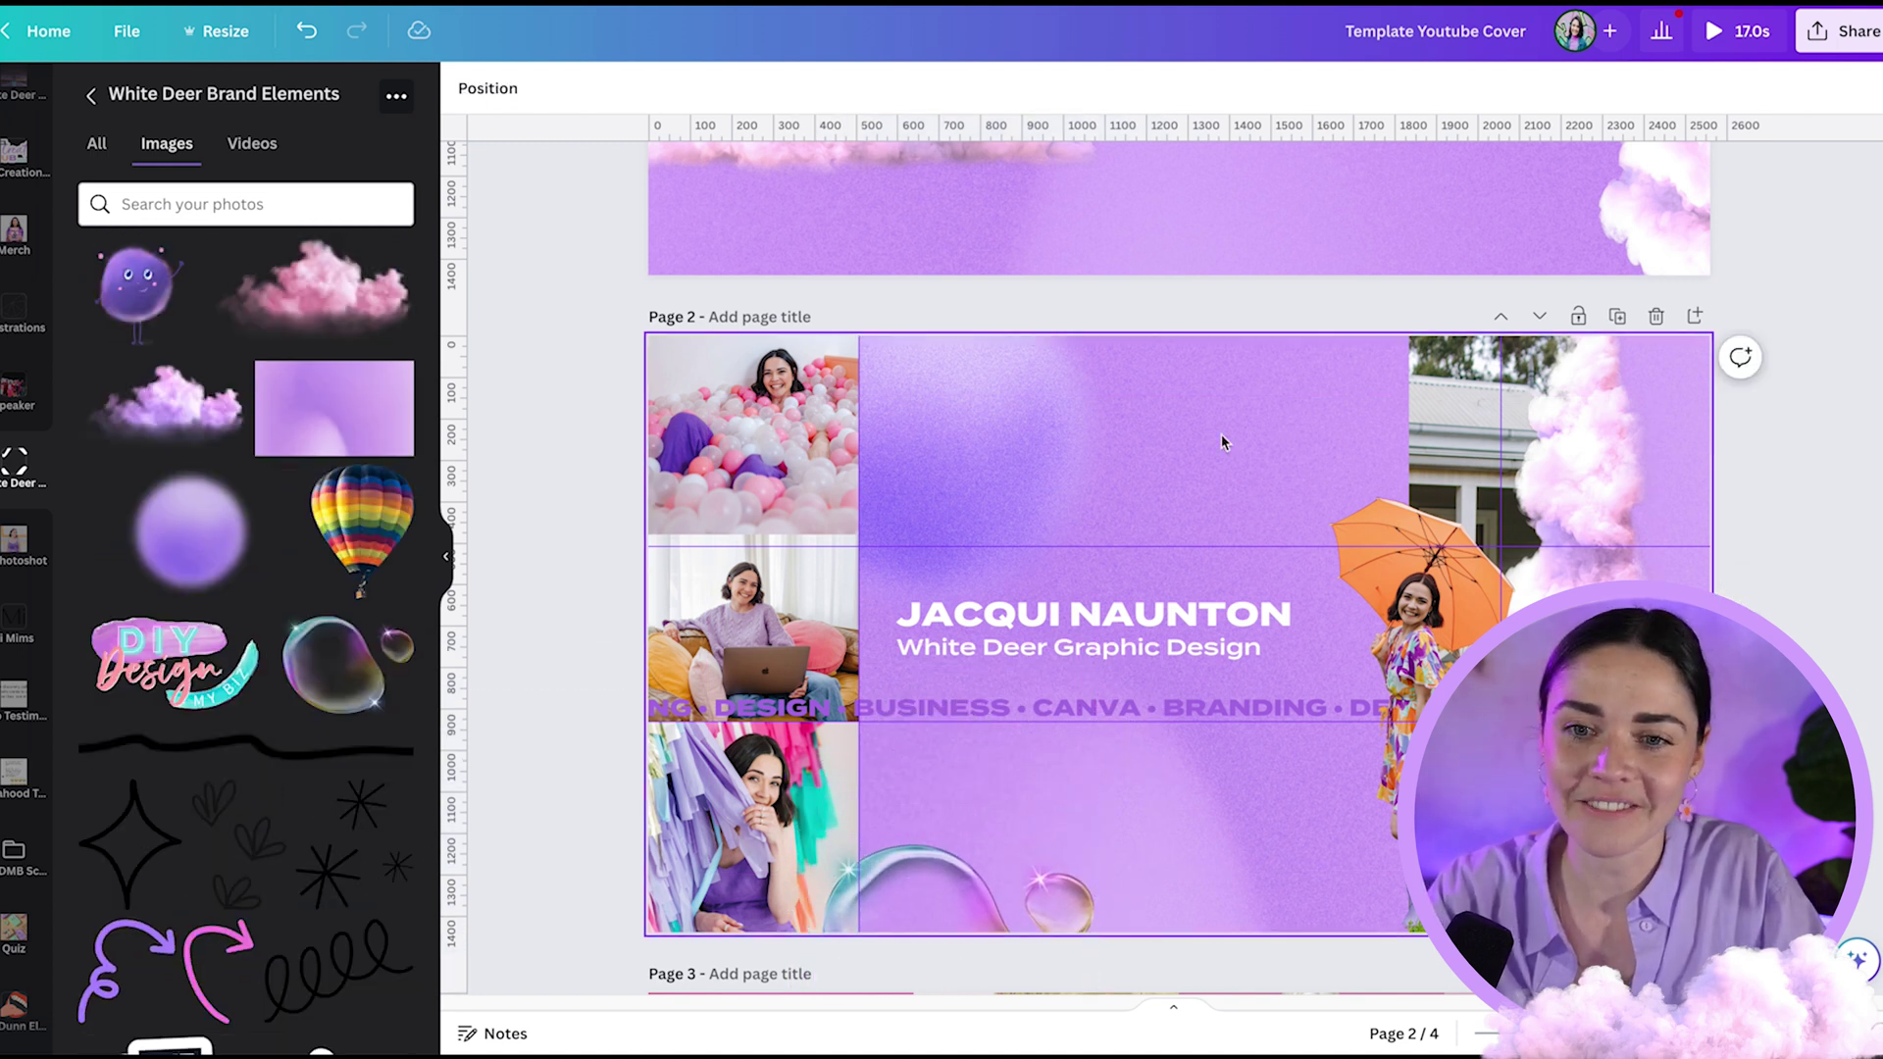
click(354, 829)
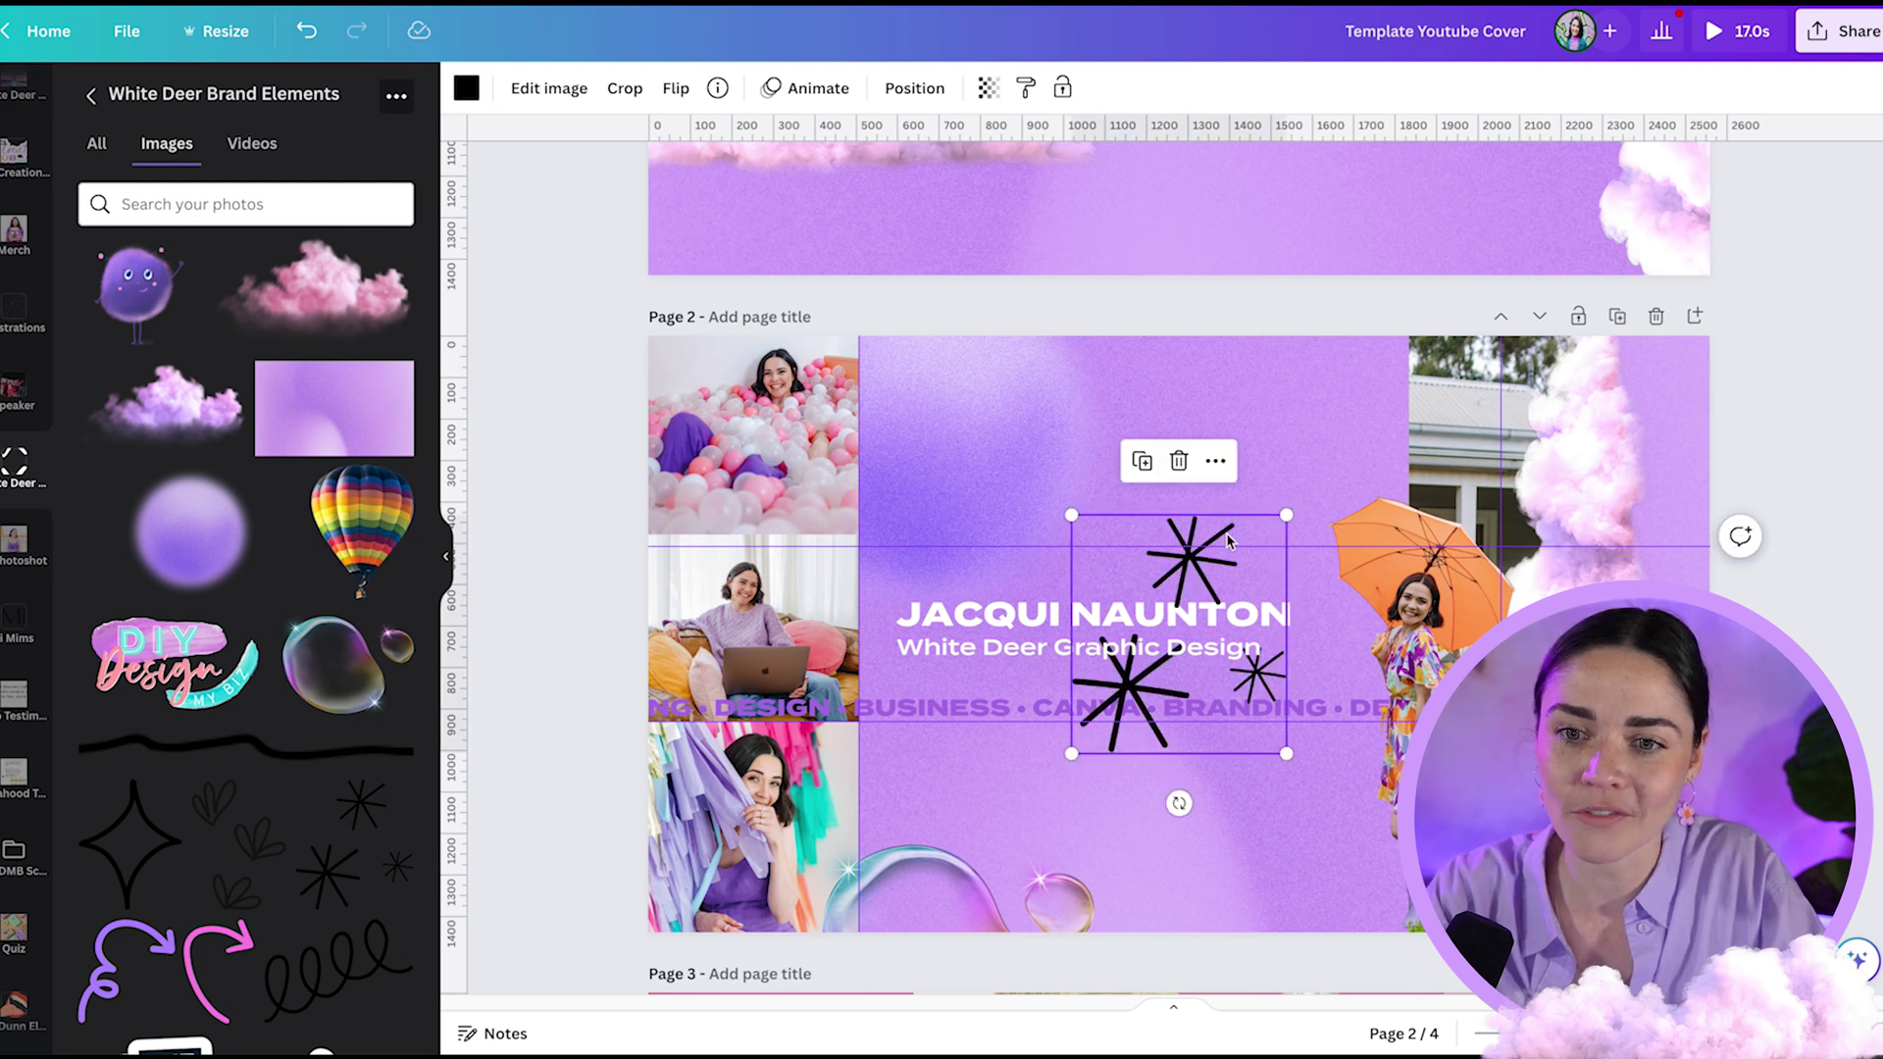
mouse_move(1228, 541)
mouse_down()
mouse_move(1325, 402)
mouse_move(1248, 517)
mouse_move(1345, 504)
mouse_up()
mouse_move(1382, 586)
mouse_down()
mouse_move(1336, 532)
mouse_move(1336, 554)
mouse_up()
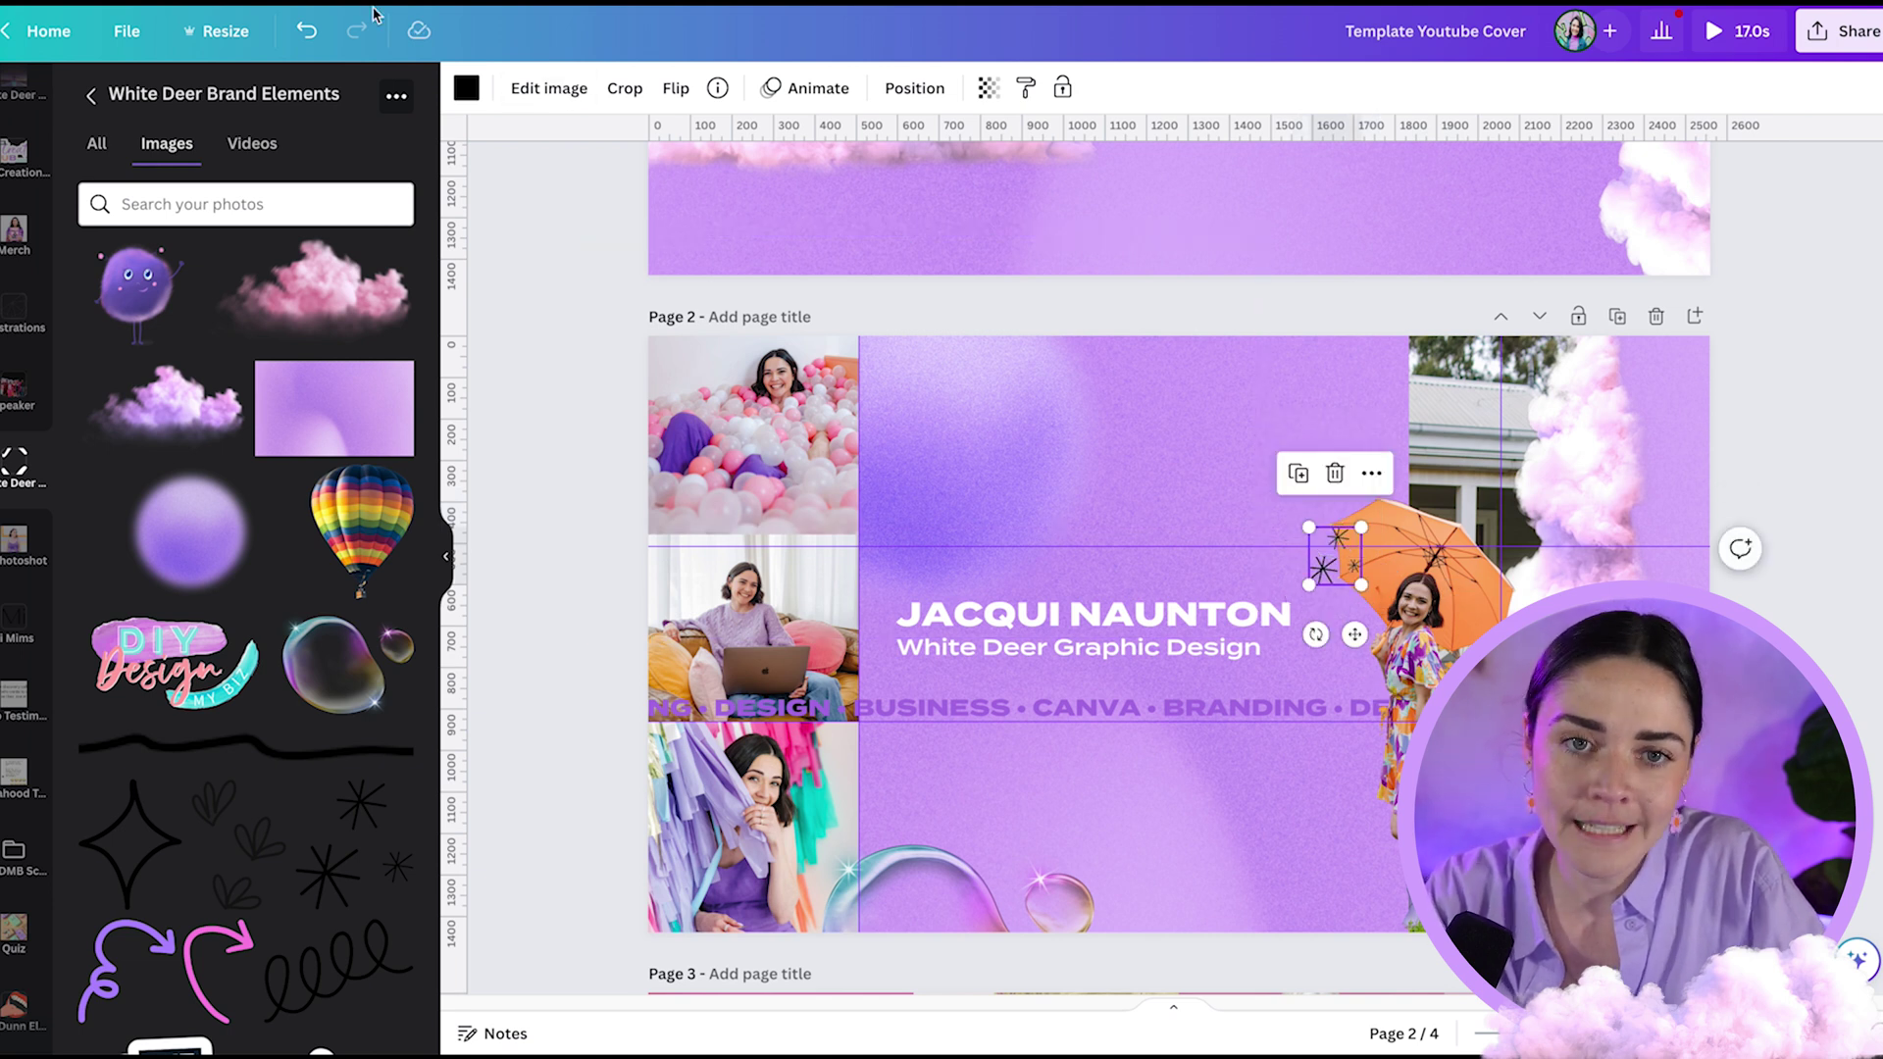
click(467, 89)
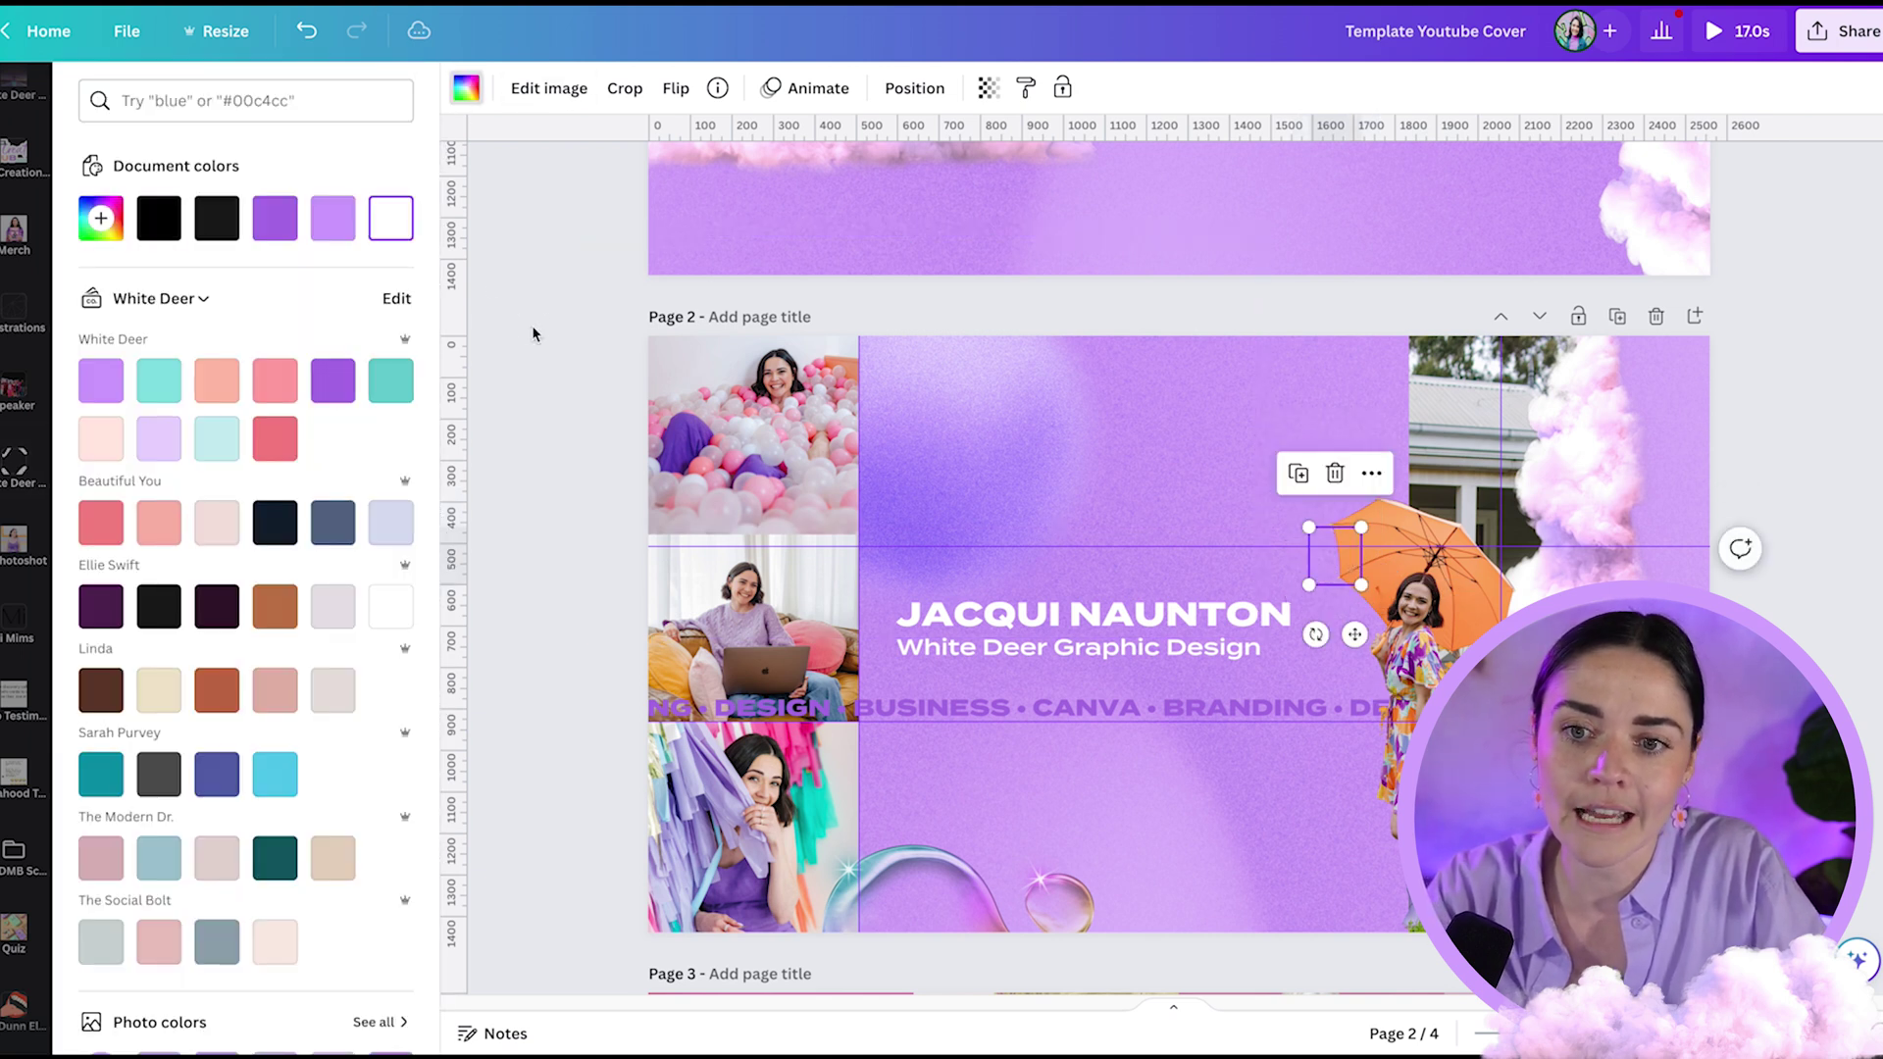
click(535, 289)
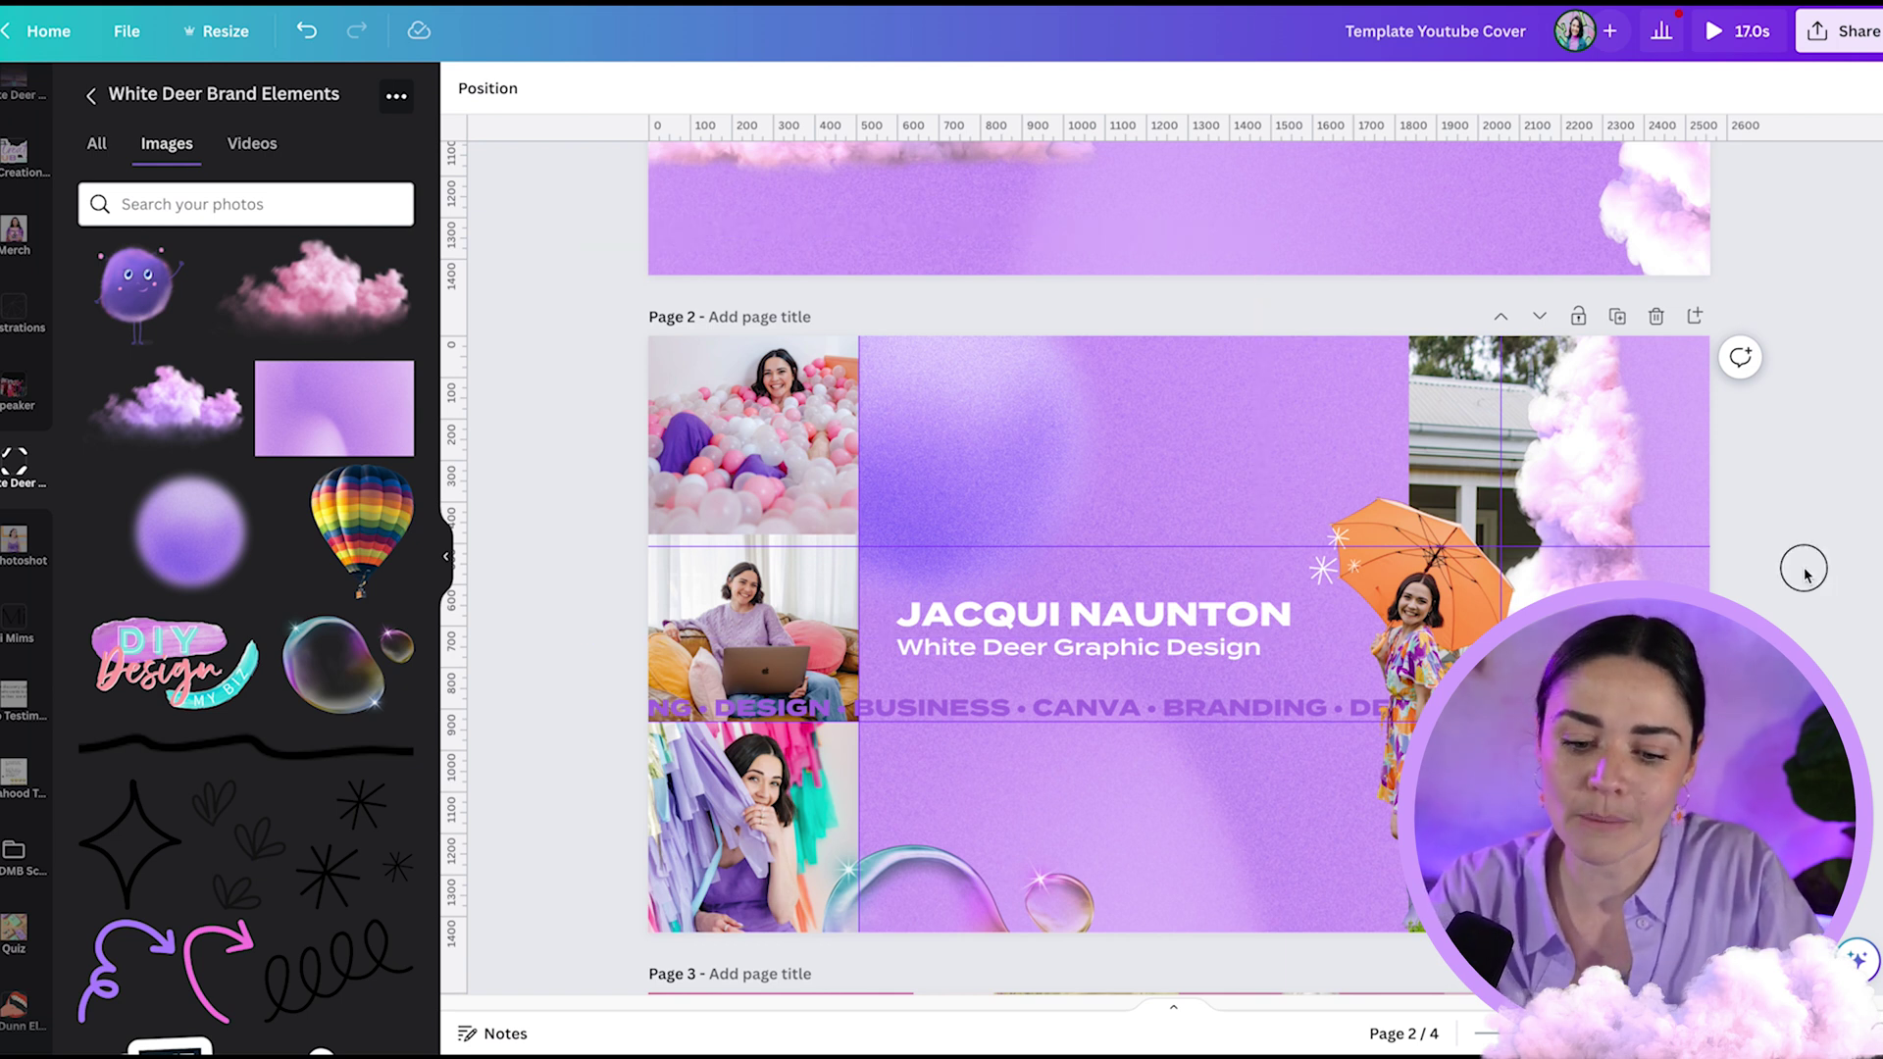
key(r)
drag(1126, 593, 684, 378)
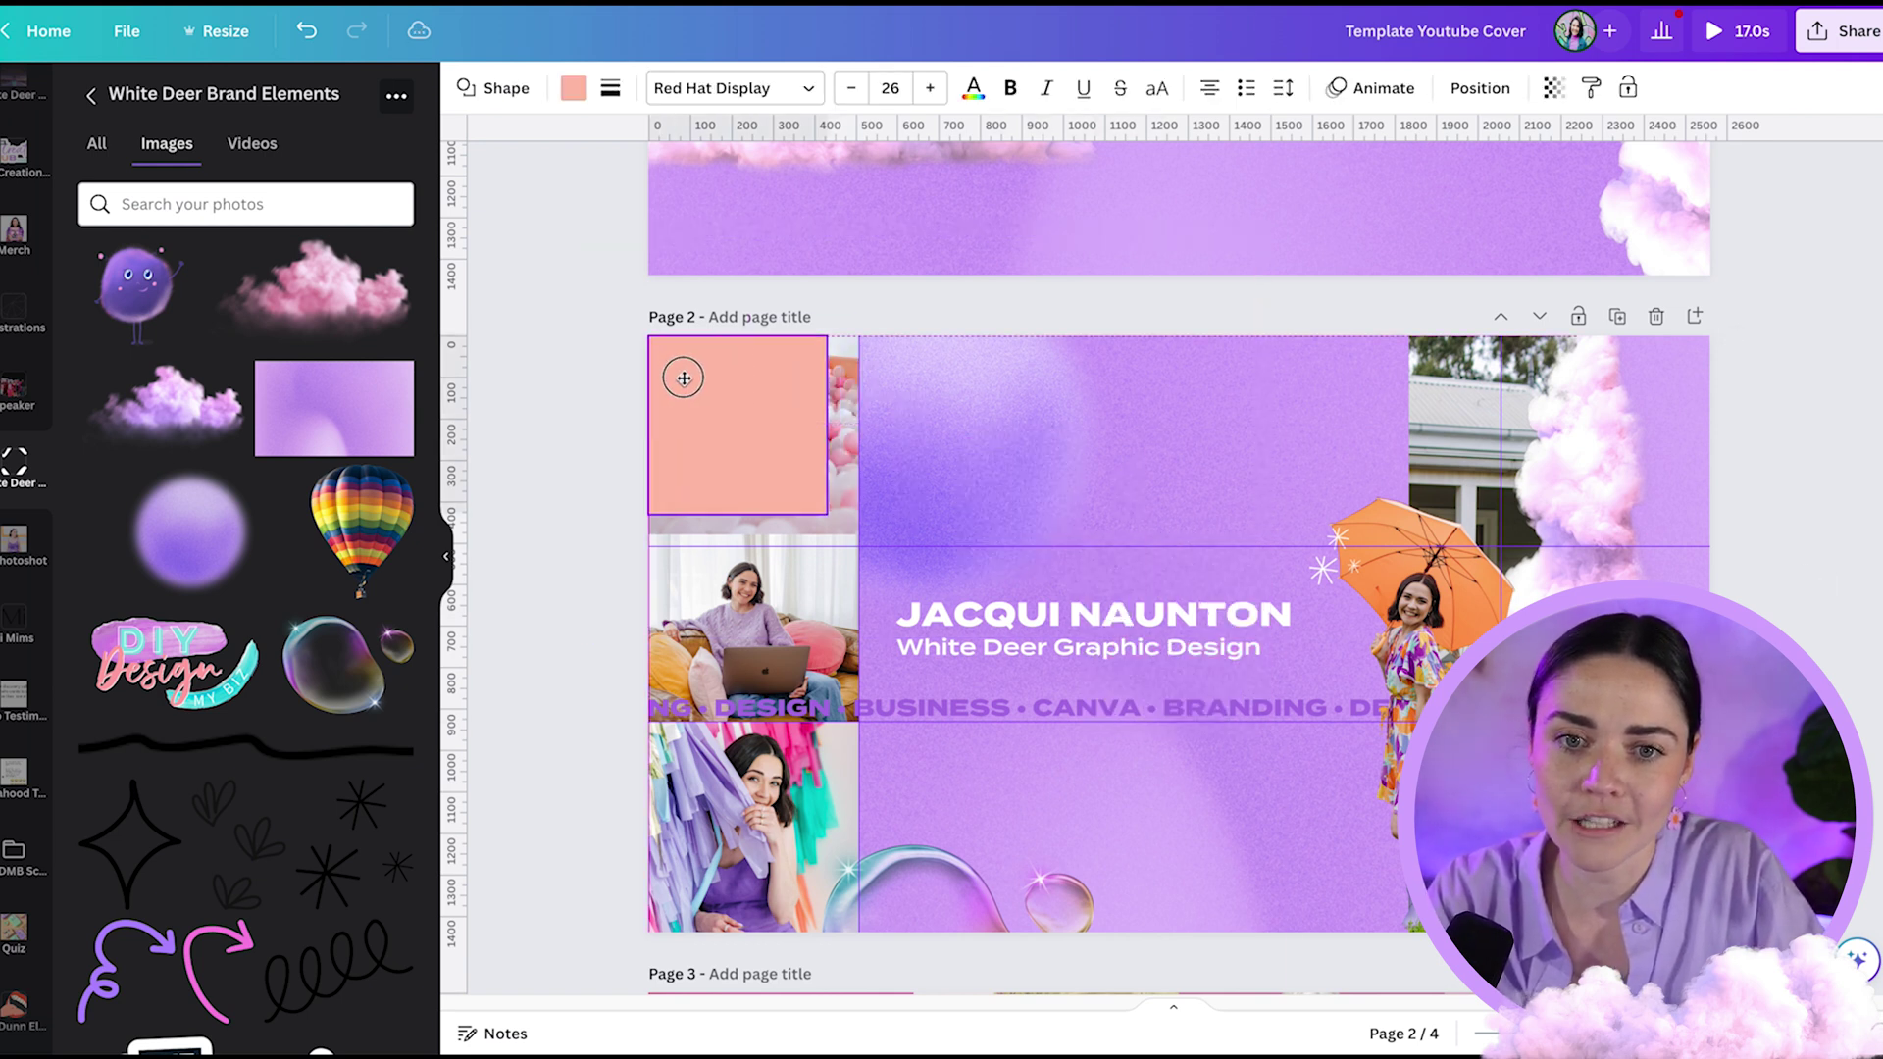
drag(827, 514, 1726, 538)
key(ctrl+d)
drag(1245, 452, 1241, 814)
shift+click(1047, 403)
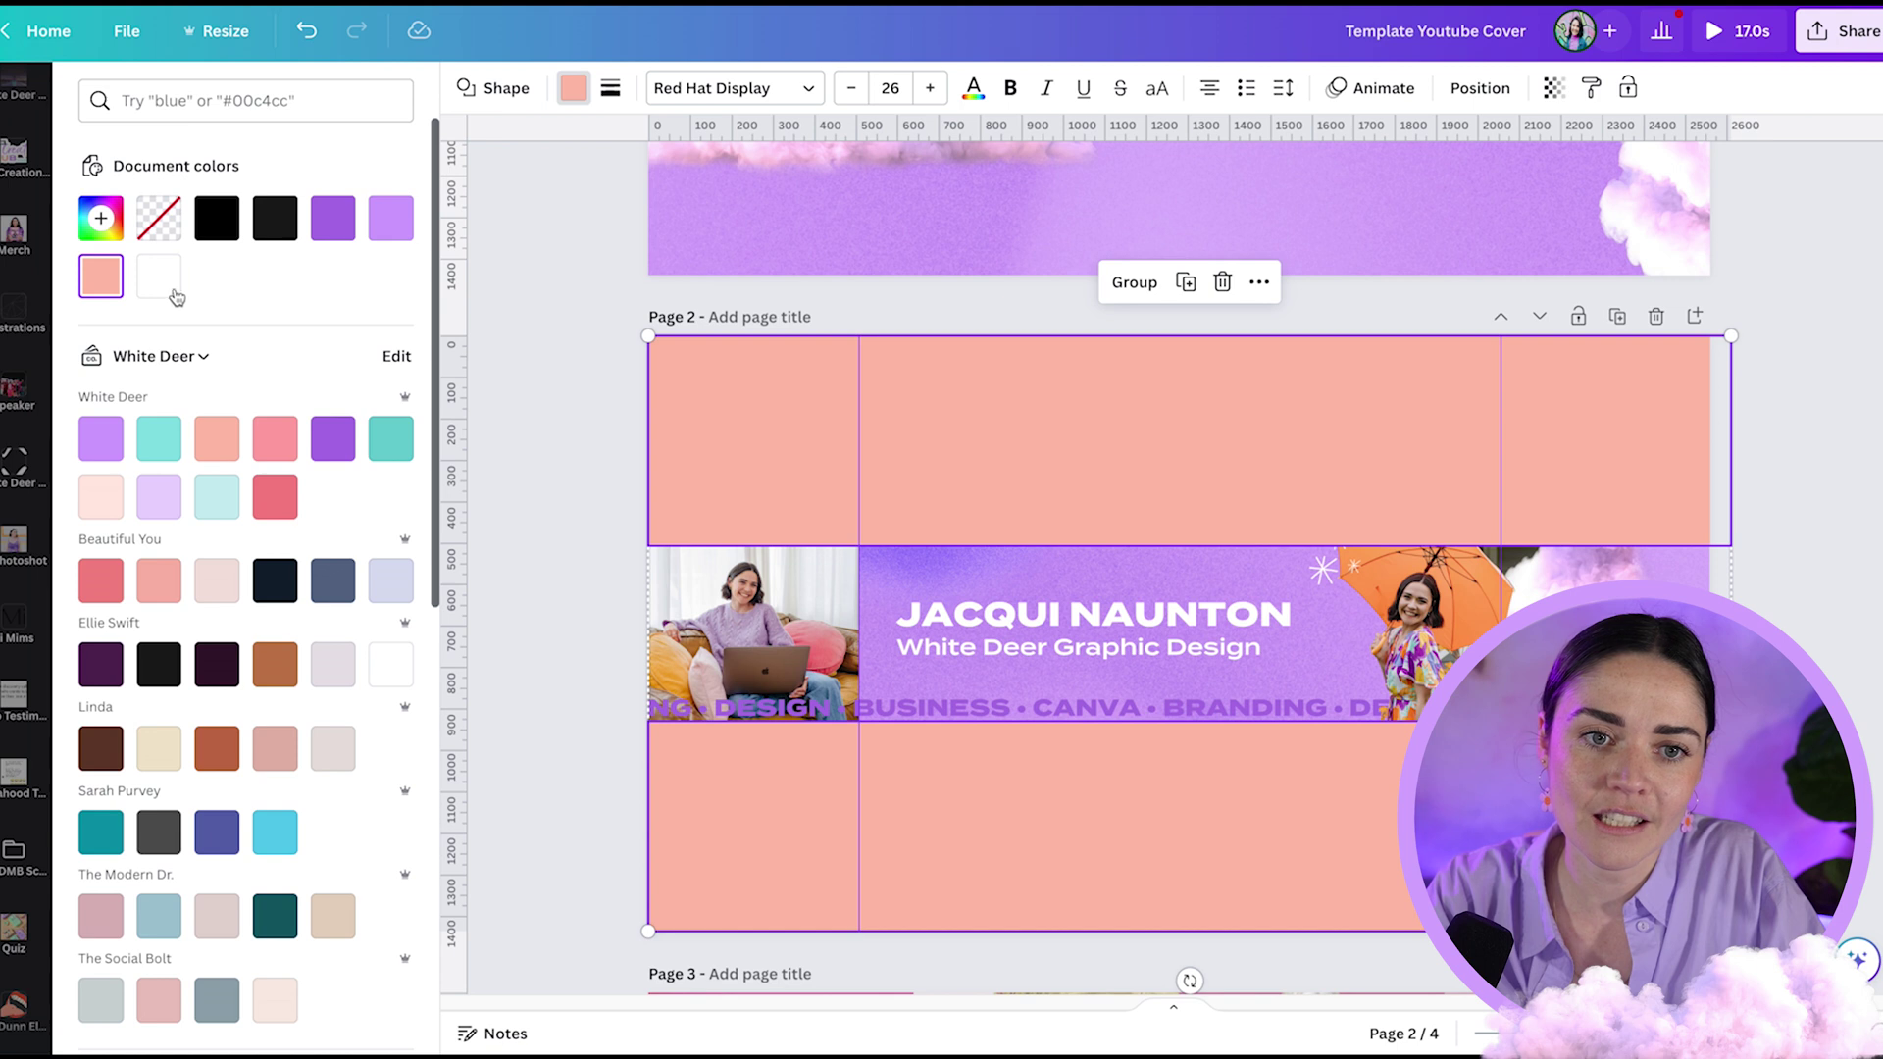
click(157, 284)
click(549, 417)
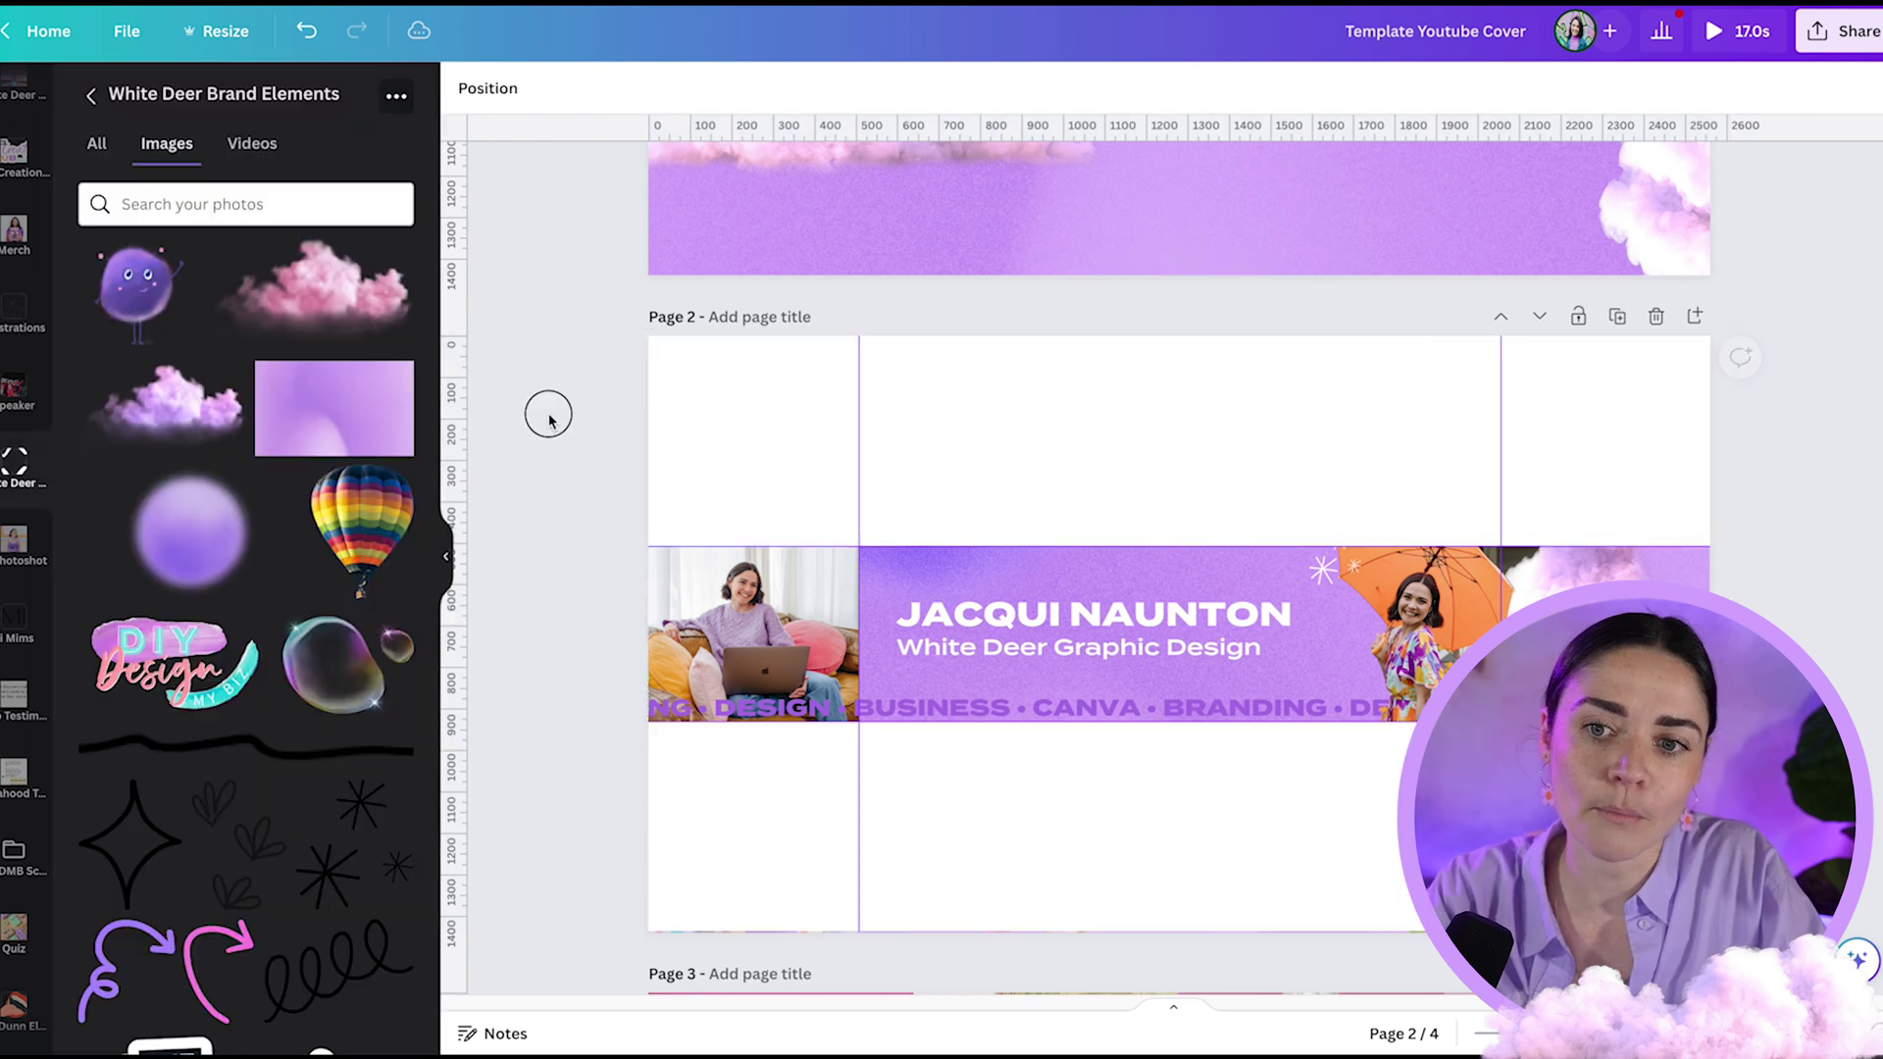
click(1258, 454)
key(Delete)
click(1219, 798)
key(Delete)
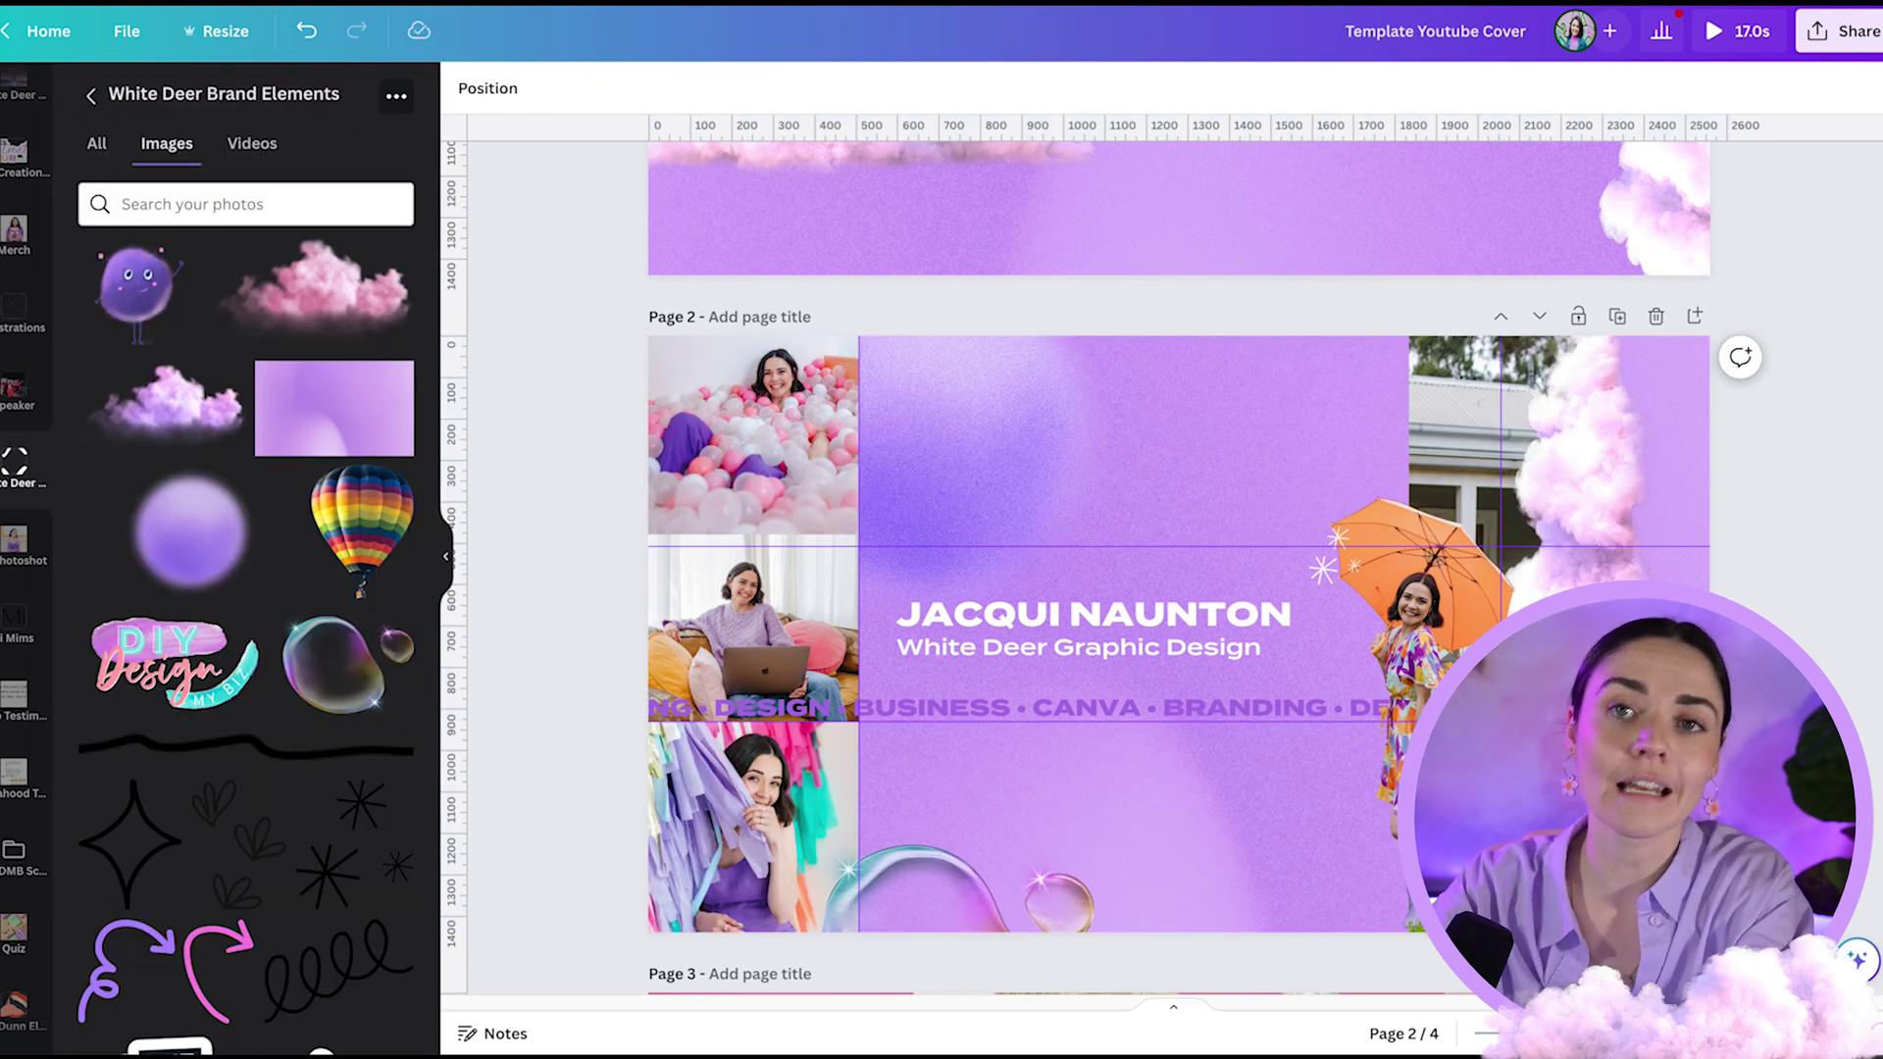